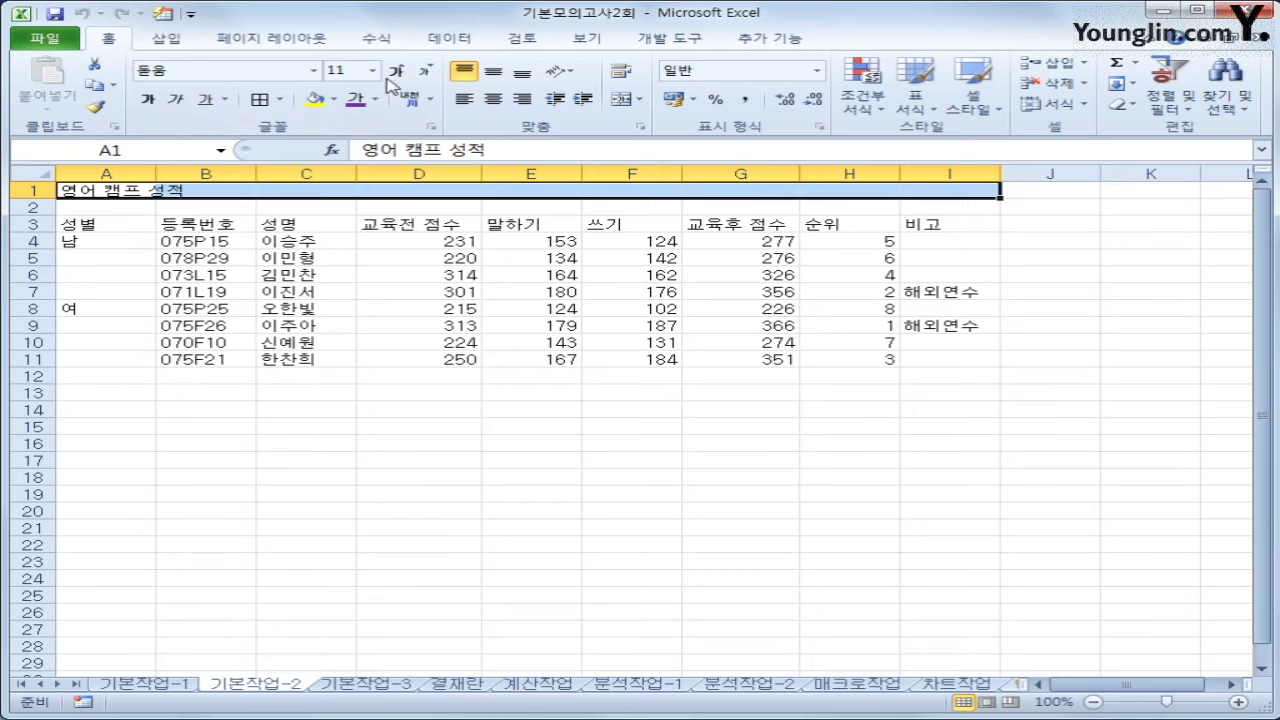
- Set the title range A1:I1 to centred horizontal and vertical alignment (가운데) with its cells merged
{"action": "right_click", "coordinate": [495, 189]}
{"action": "left_click", "coordinate": [560, 456]}
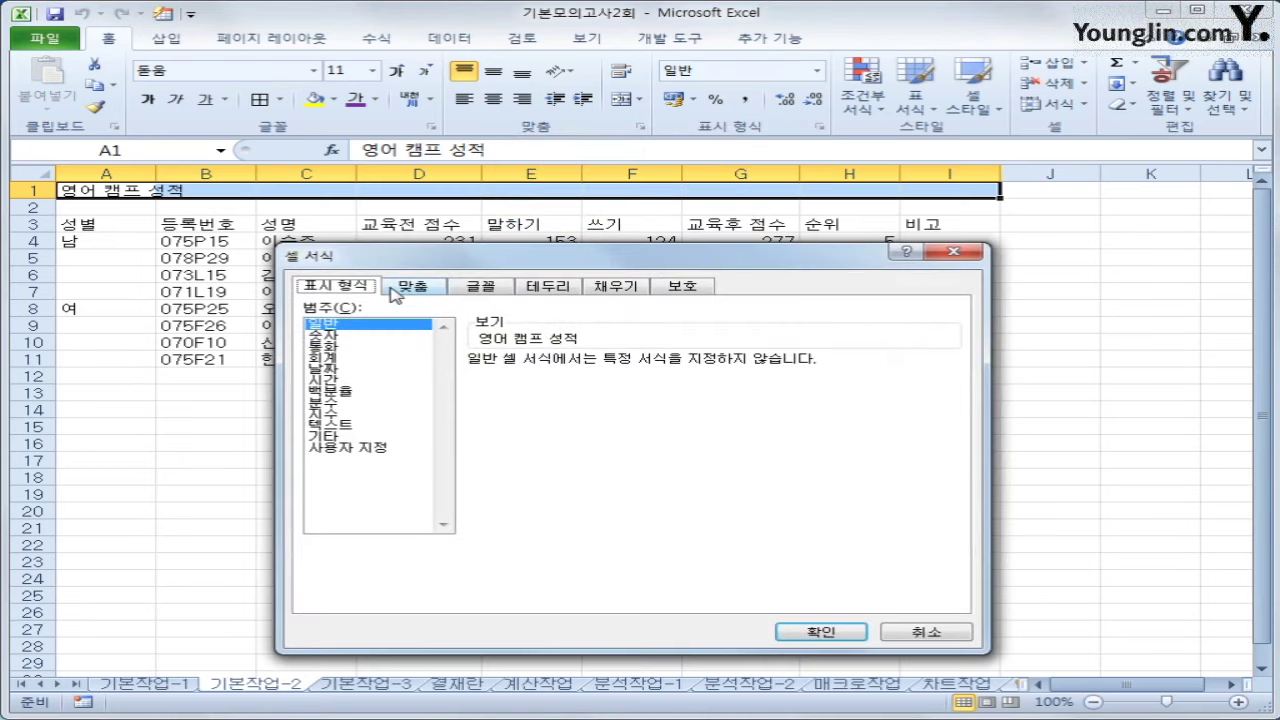
{"action": "left_click", "coordinate": [402, 289]}
{"action": "left_click", "coordinate": [418, 348]}
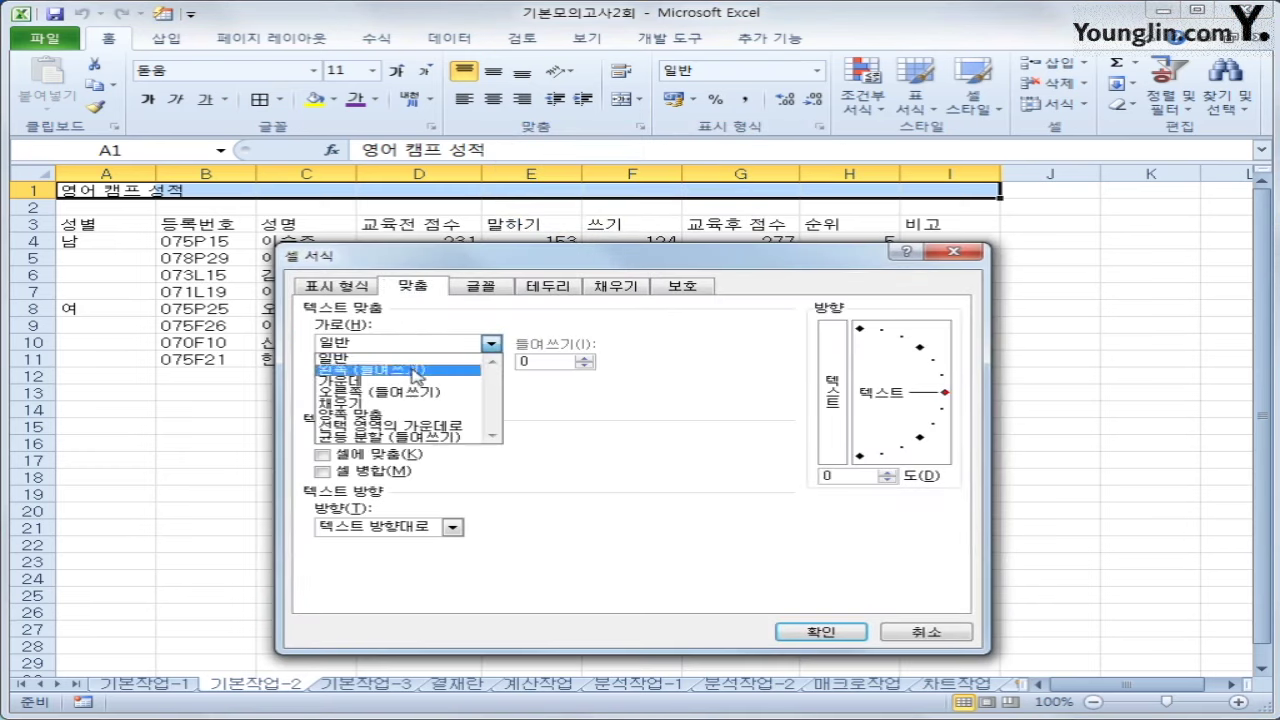
{"action": "left_click", "coordinate": [414, 381]}
{"action": "left_click", "coordinate": [414, 379]}
{"action": "left_click", "coordinate": [410, 405]}
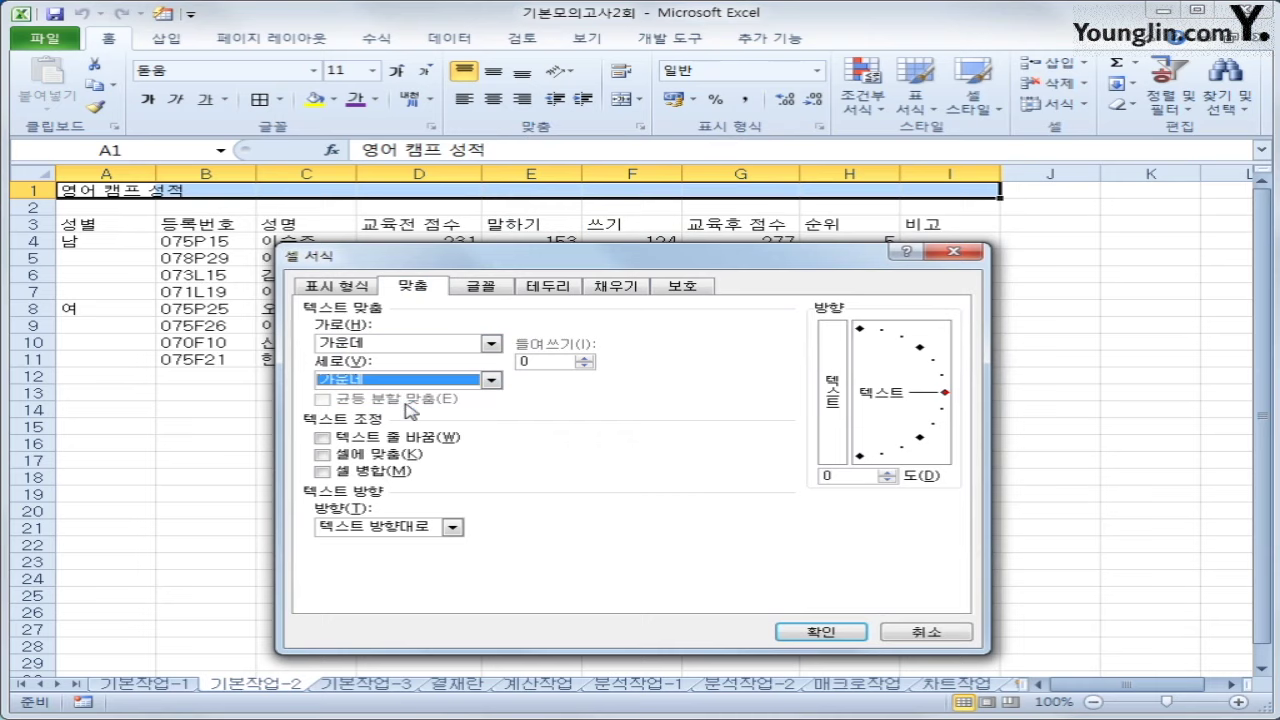
{"action": "left_click", "coordinate": [380, 471]}
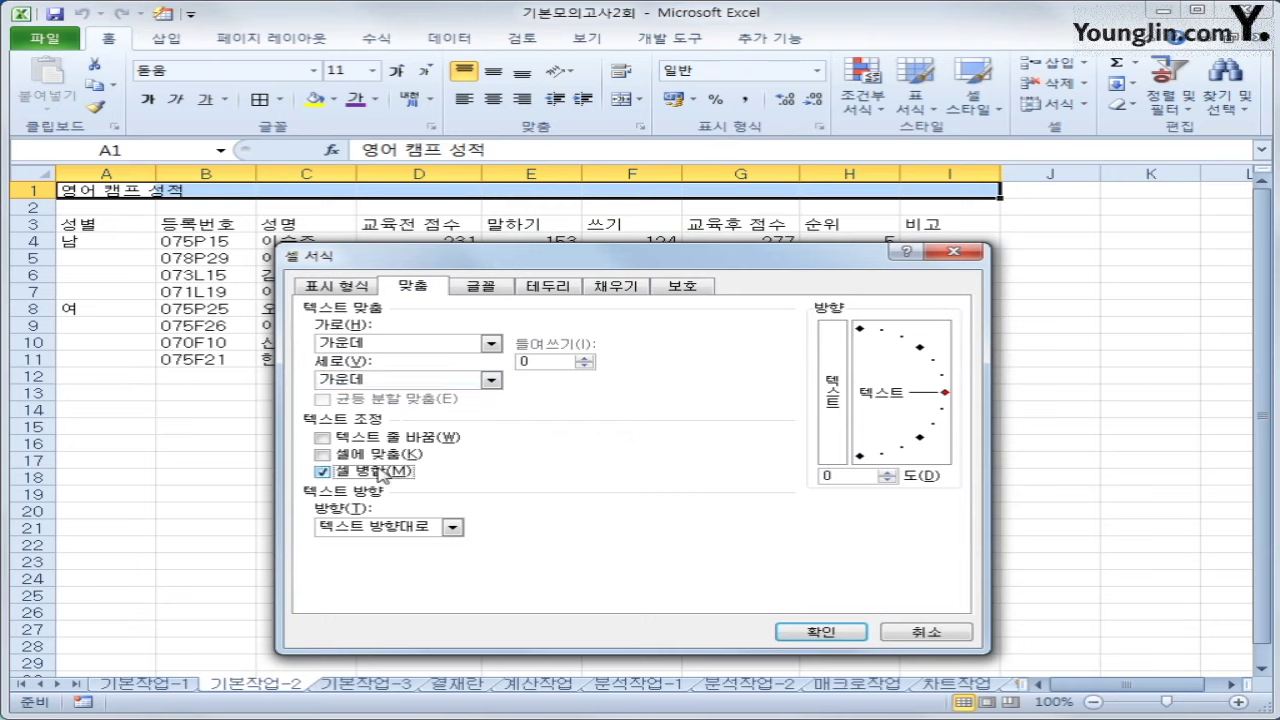
- Choose 바탕체 as the font for the title range A1:I1
{"action": "left_click", "coordinate": [480, 288]}
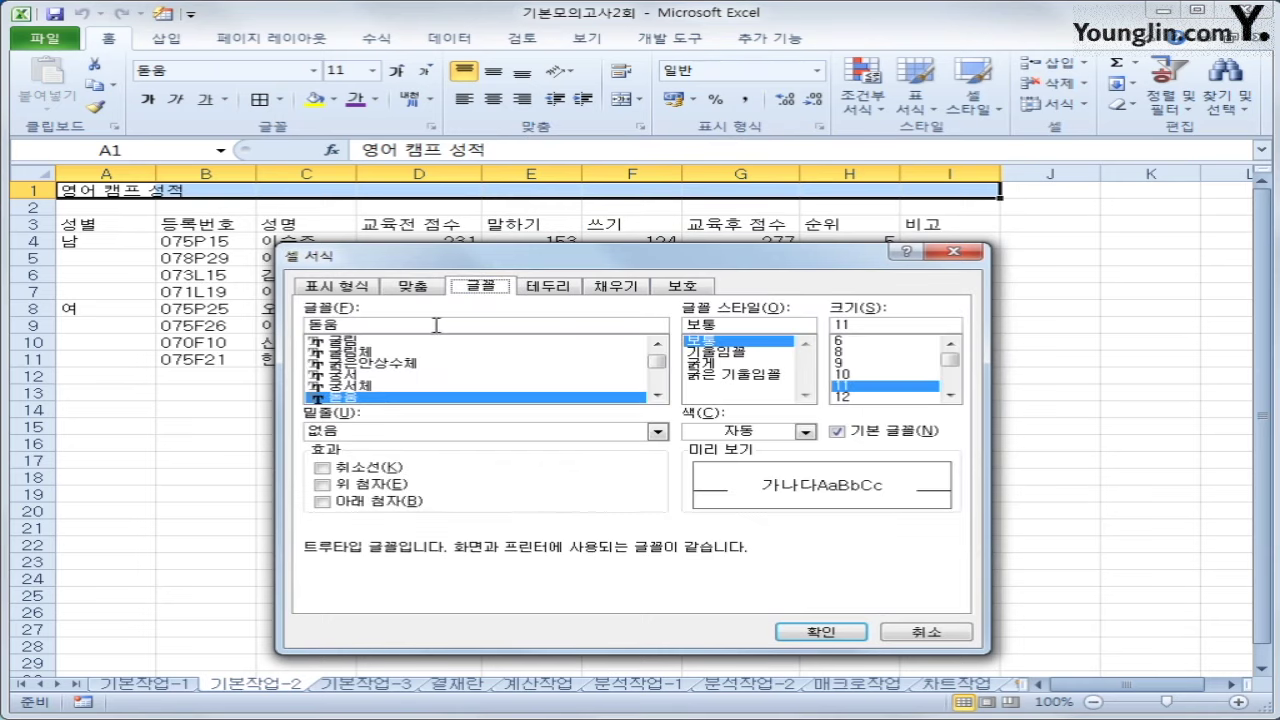
{"action": "left_click", "coordinate": [657, 343]}
{"action": "left_click", "coordinate": [657, 343]}
{"action": "left_click", "coordinate": [657, 343]}
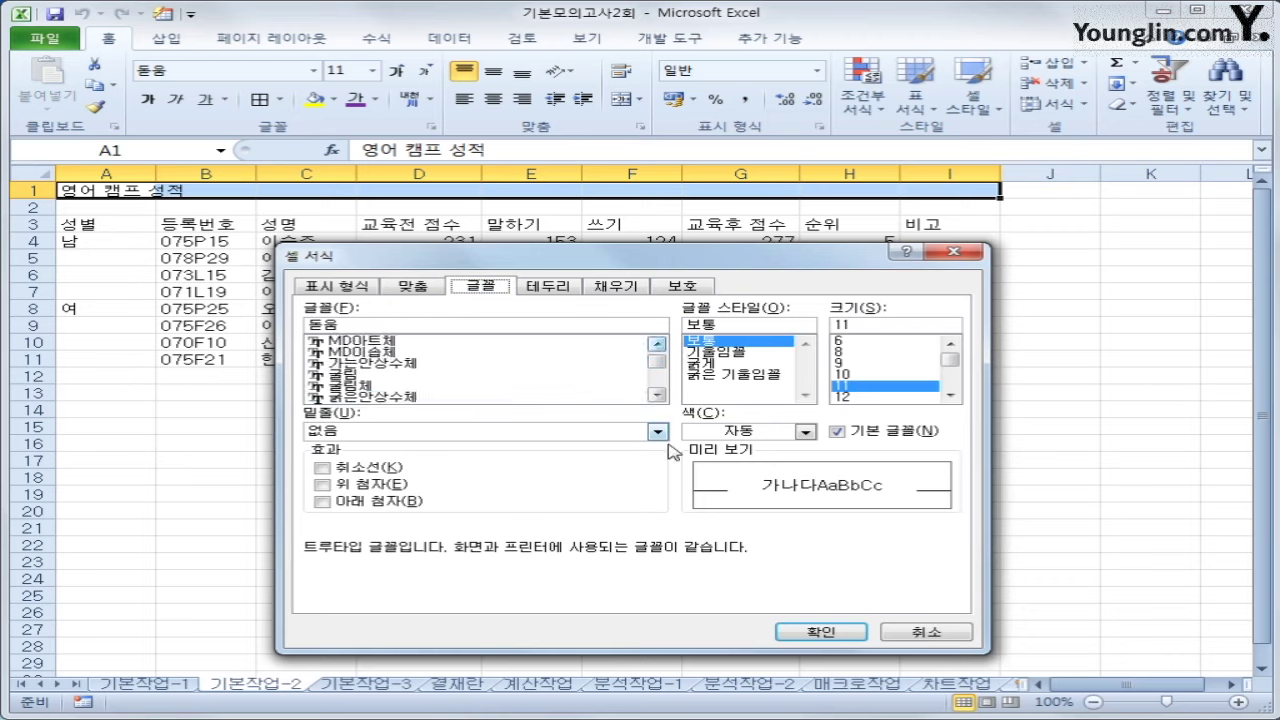
{"action": "left_click", "coordinate": [657, 395]}
{"action": "left_click", "coordinate": [657, 395]}
{"action": "left_click", "coordinate": [657, 395]}
{"action": "left_click", "coordinate": [657, 395]}
{"action": "left_click", "coordinate": [657, 395]}
{"action": "left_click", "coordinate": [657, 395]}
{"action": "left_click", "coordinate": [657, 345]}
{"action": "left_click", "coordinate": [657, 345]}
{"action": "left_click", "coordinate": [522, 386]}
{"action": "left_click", "coordinate": [520, 378]}
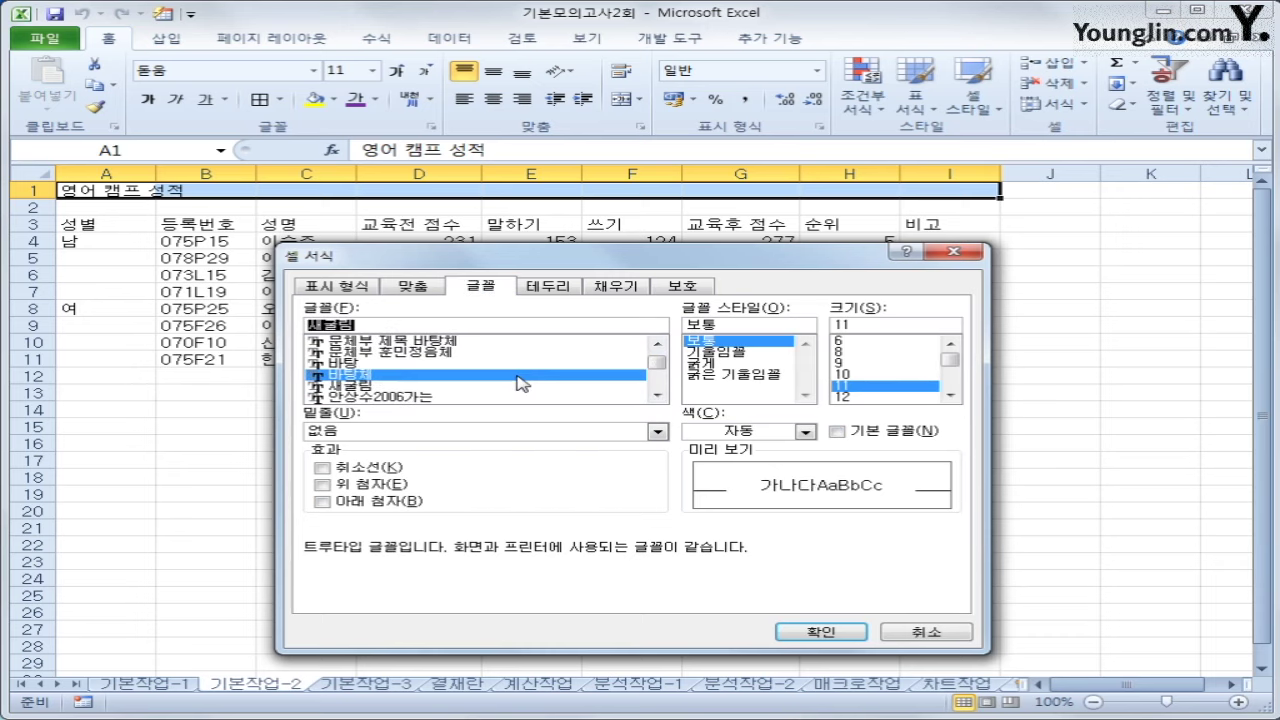
- Set the title's font size to 17 and its style to bold (굵게), and apply the cell formatting
{"action": "double_click", "coordinate": [846, 325]}
{"action": "type", "text": "17"}
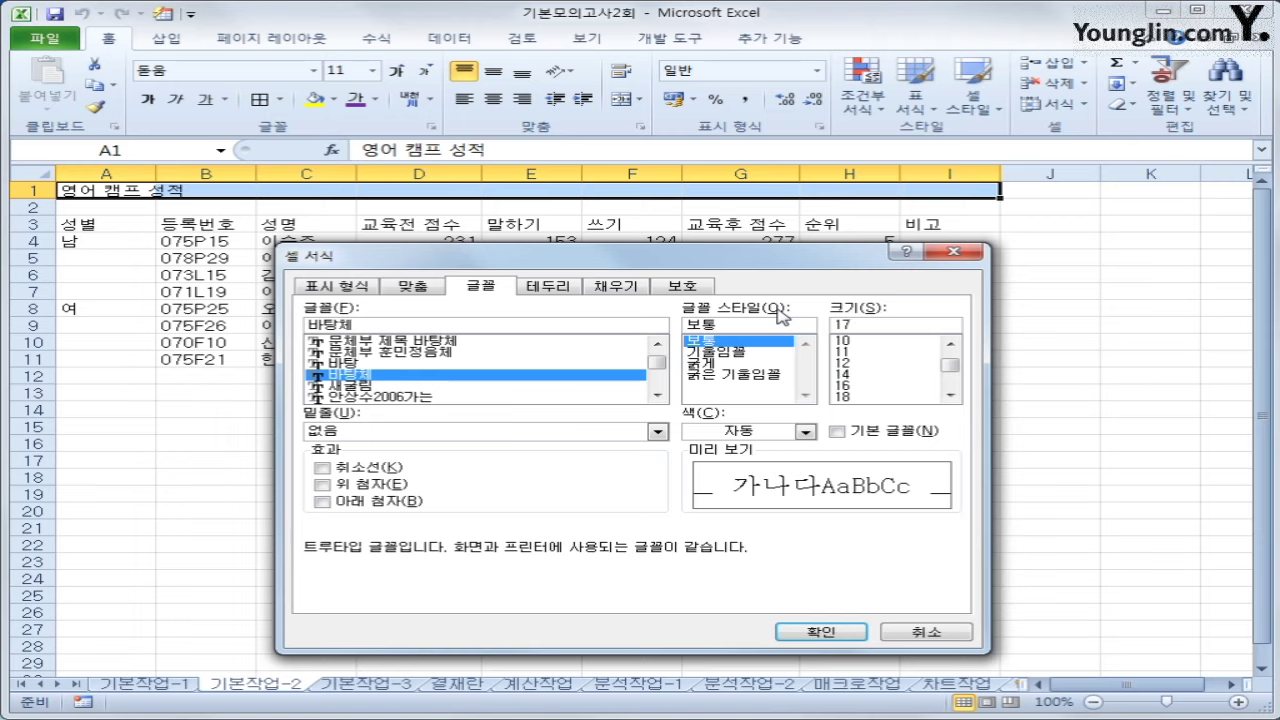
{"action": "left_click", "coordinate": [715, 364]}
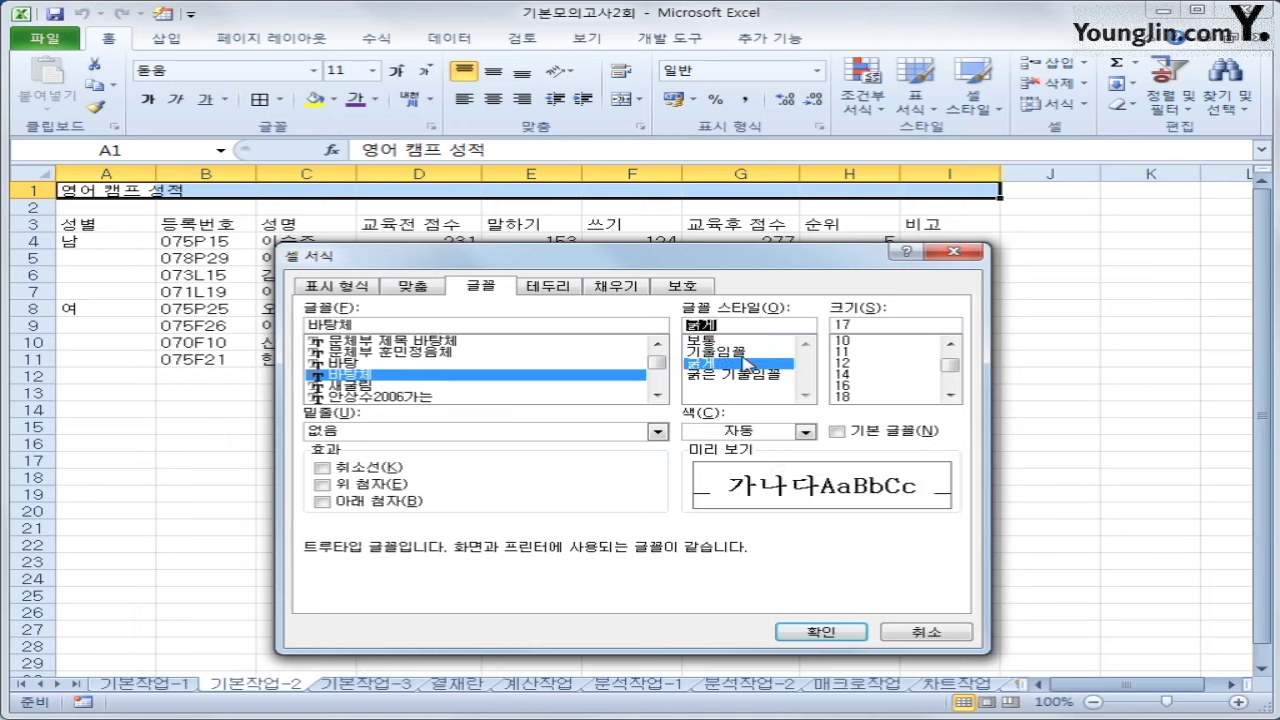
{"action": "left_click", "coordinate": [860, 636]}
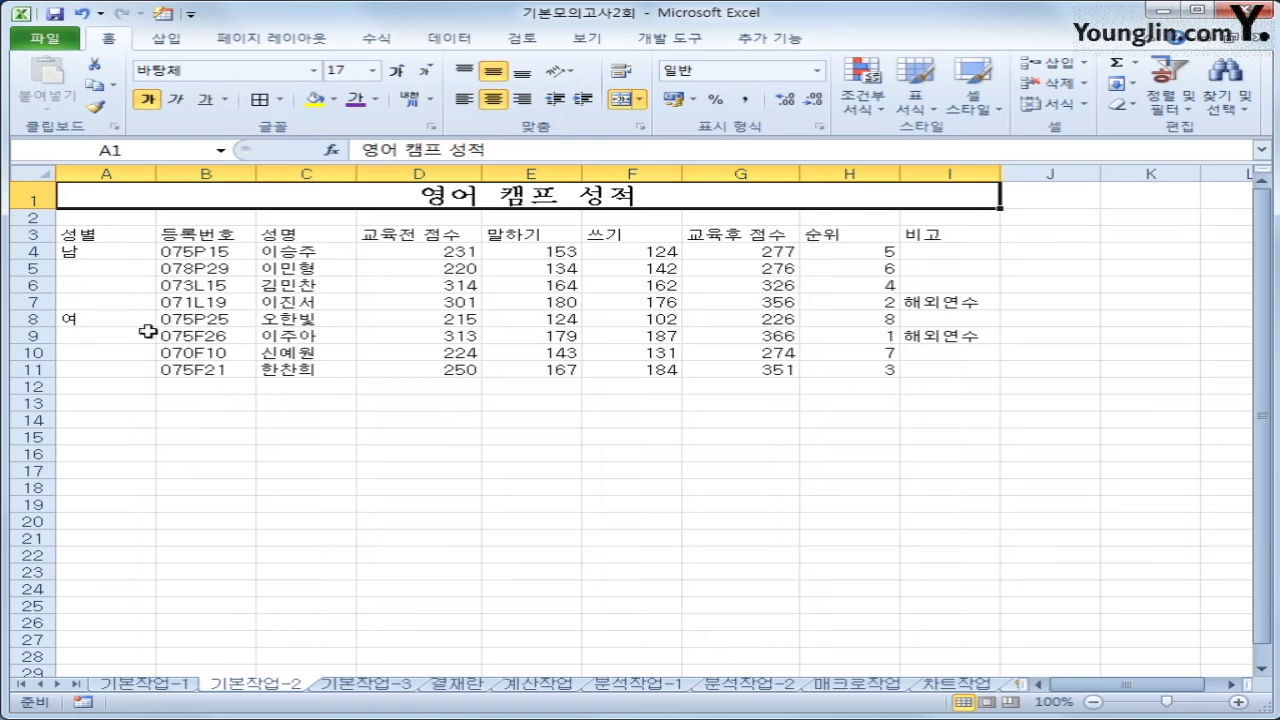
- Merge and centre the gender cells A4:A7 and A8:A11 as two separate blocks
{"action": "left_click_drag", "start_coordinate": [131, 250], "coordinate": [129, 367]}
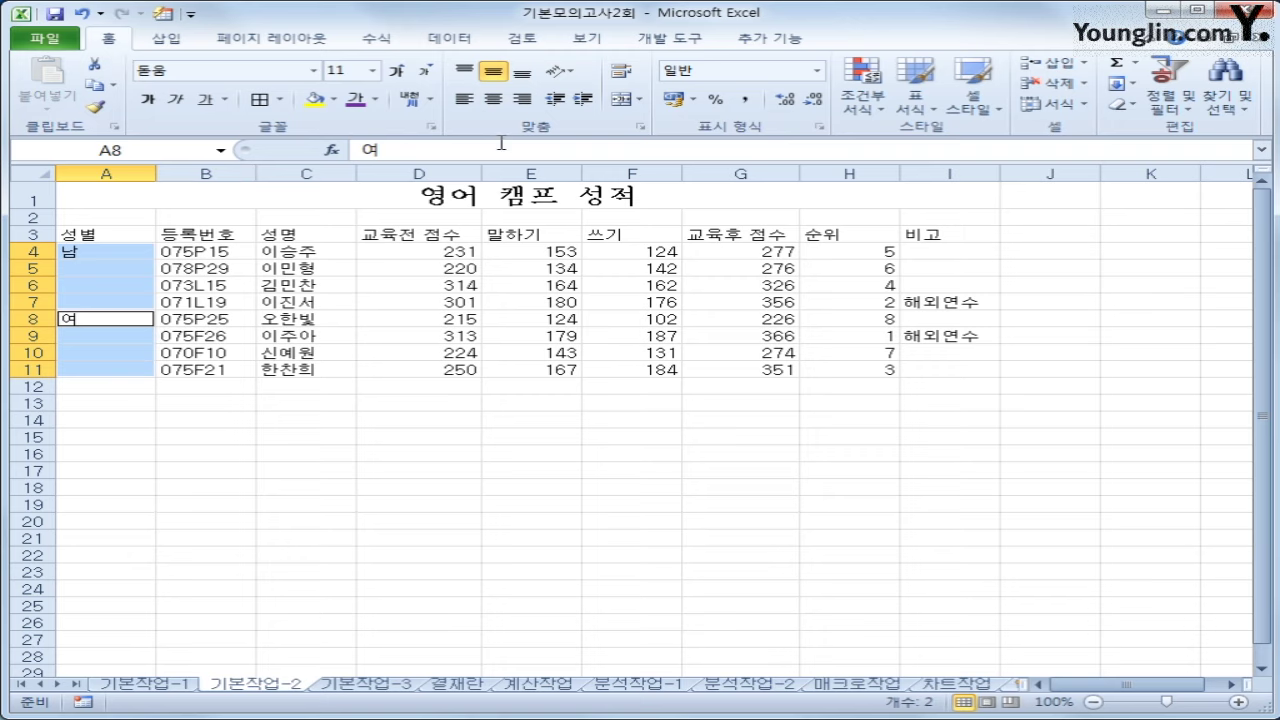
{"action": "left_click", "coordinate": [622, 100]}
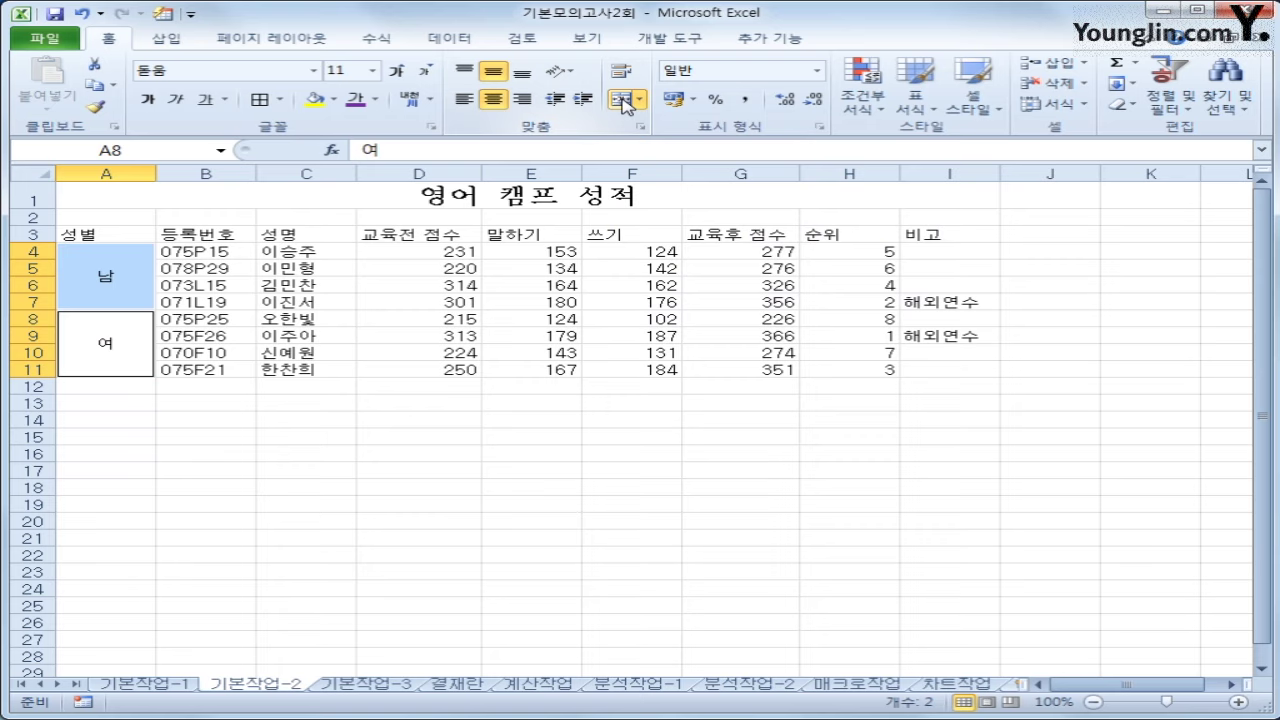
- Fill the header row A3:I3 with the standard yellow colour
{"action": "left_click_drag", "start_coordinate": [112, 234], "coordinate": [928, 234]}
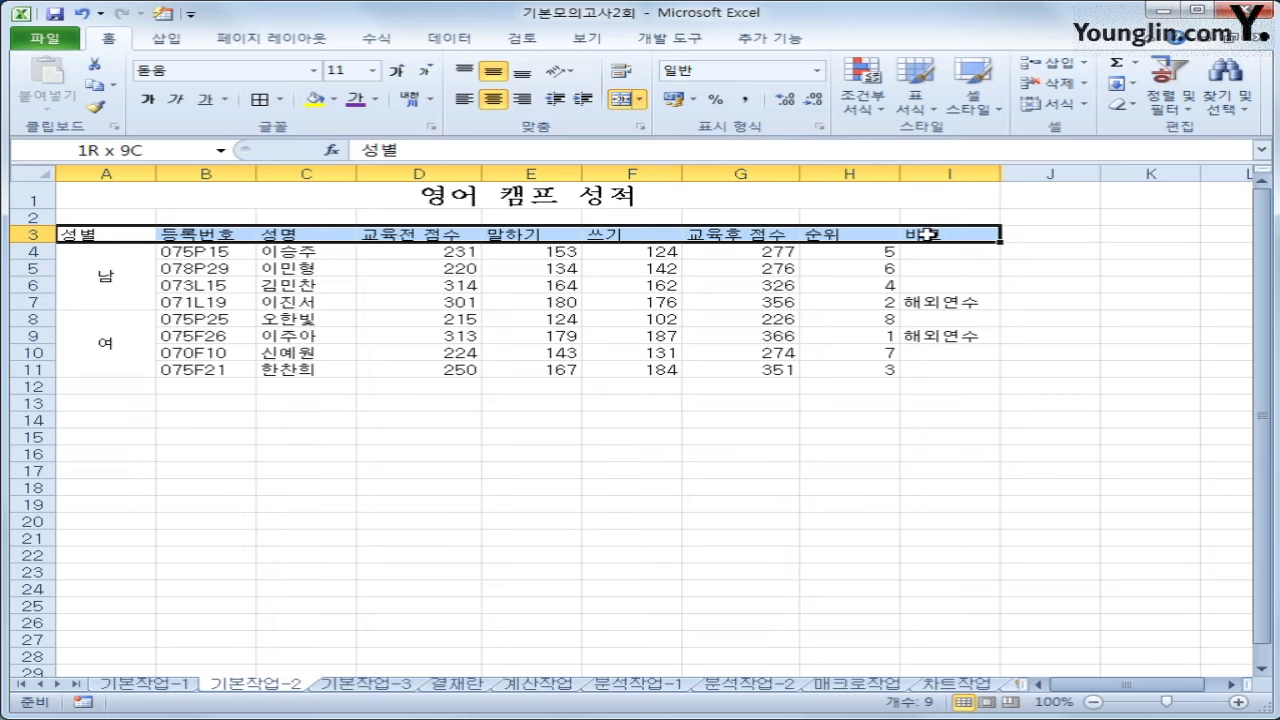
{"action": "left_click_drag", "start_coordinate": [928, 234], "coordinate": [928, 234]}
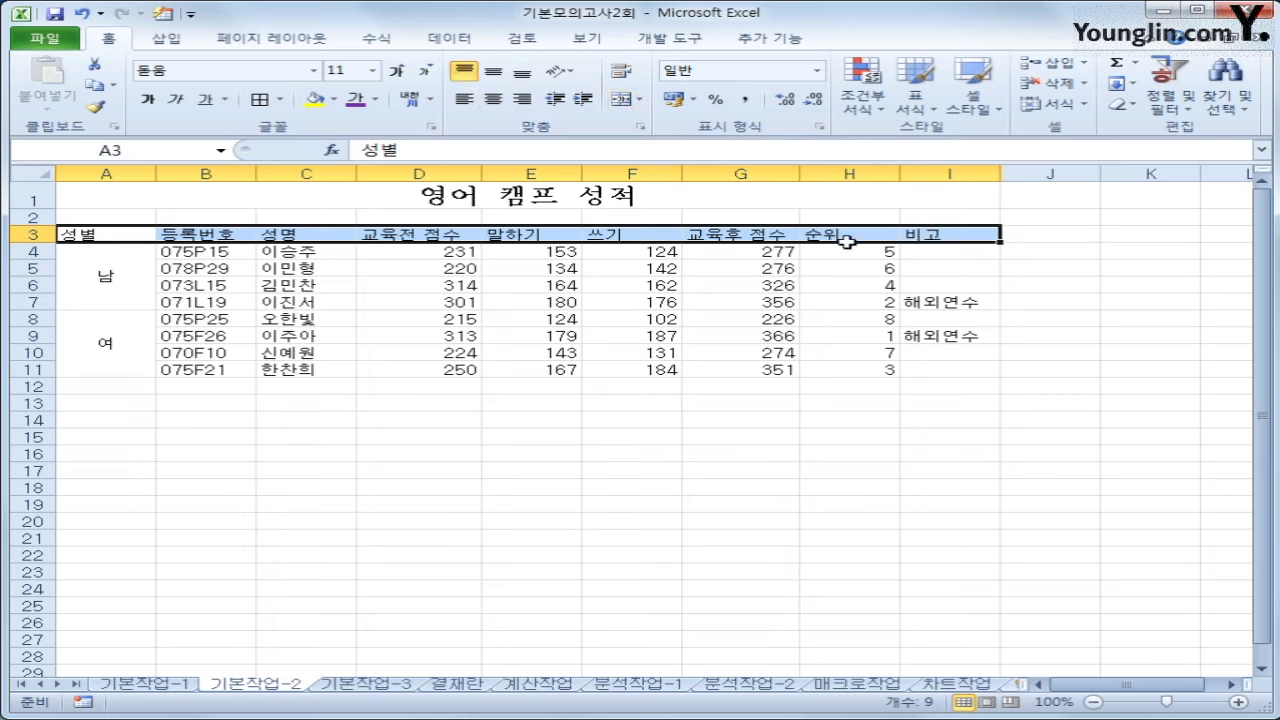
{"action": "left_click", "coordinate": [335, 102]}
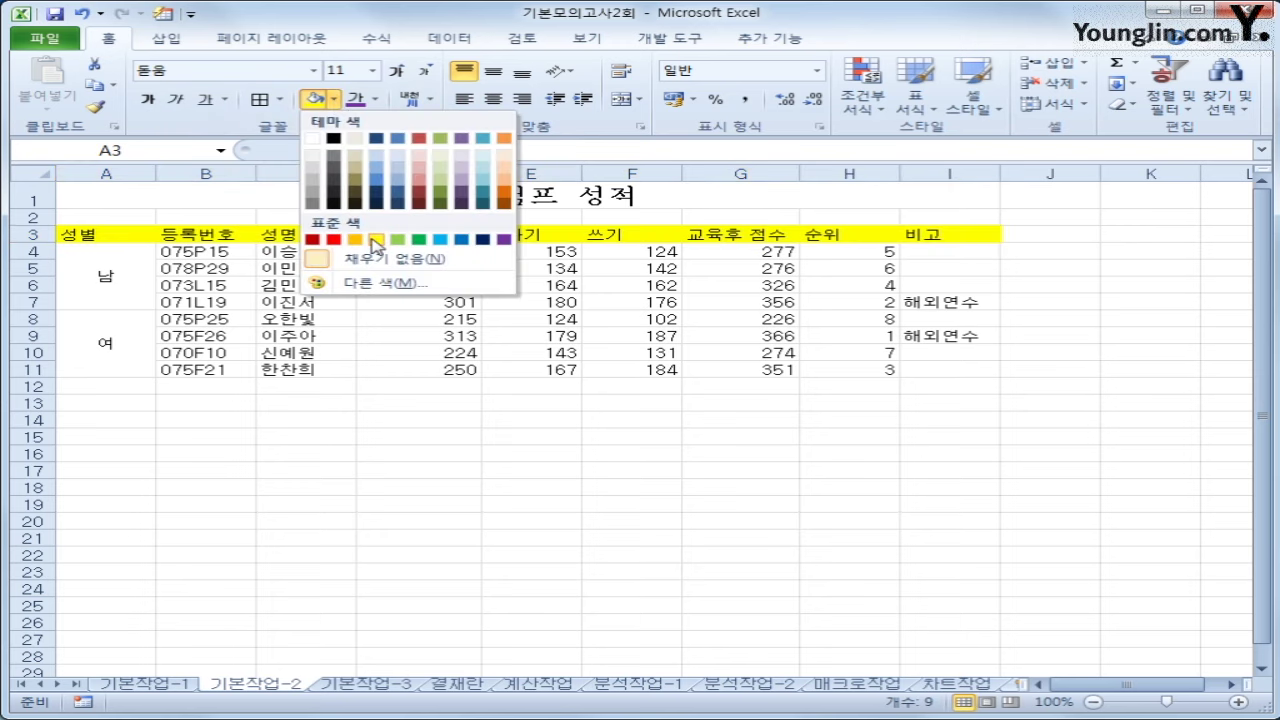
{"action": "left_click", "coordinate": [397, 239]}
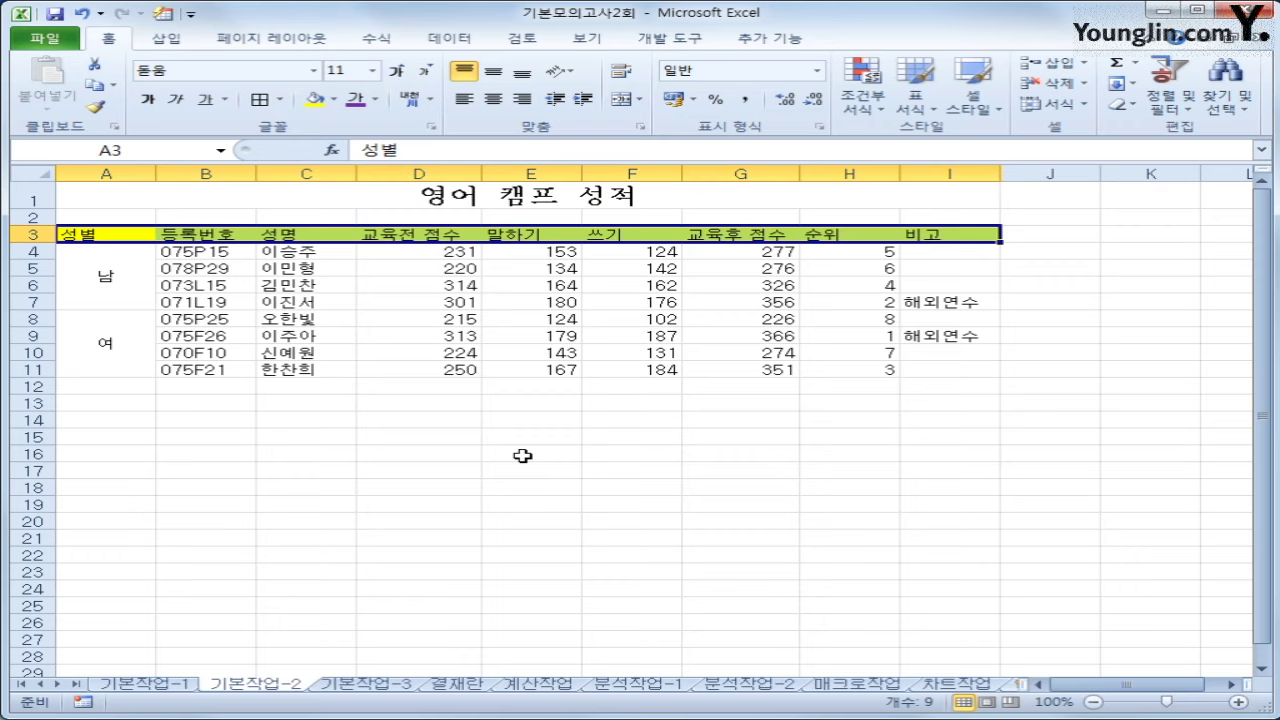
- Apply a custom number format of # followed by 점 to the scores in D4:G11
{"action": "left_click_drag", "start_coordinate": [460, 253], "coordinate": [721, 368]}
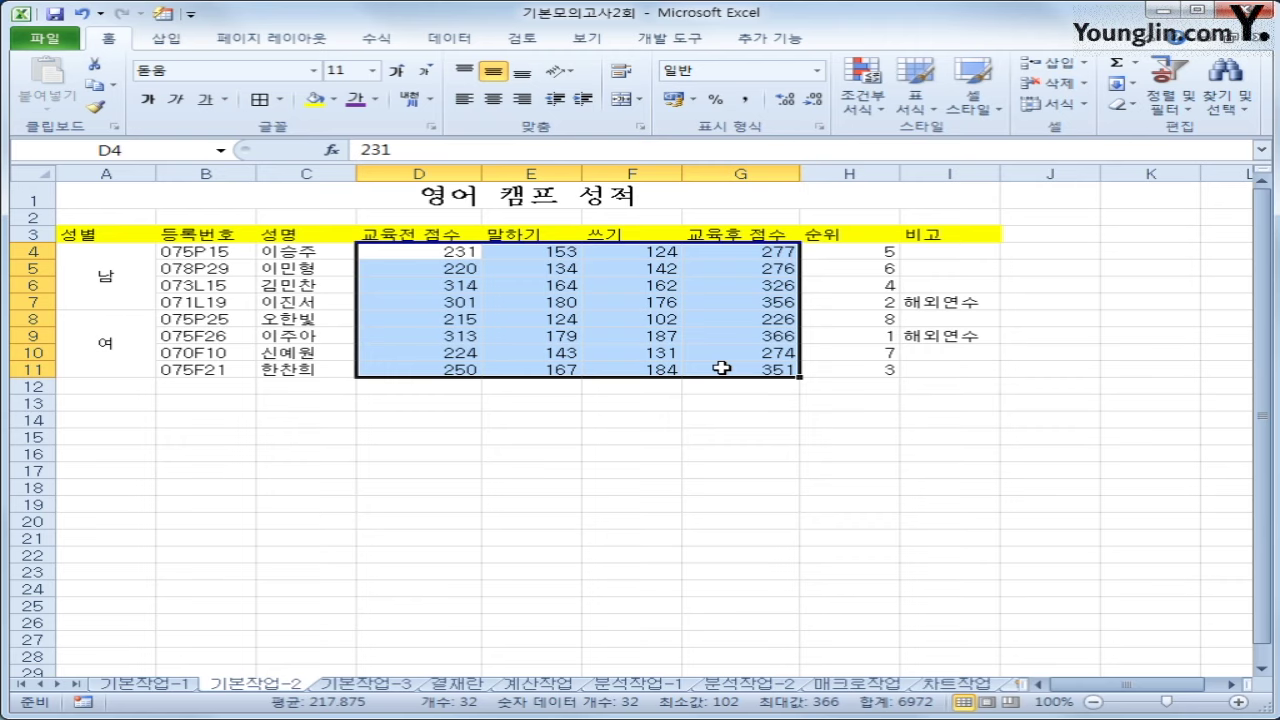
{"action": "right_click", "coordinate": [618, 282]}
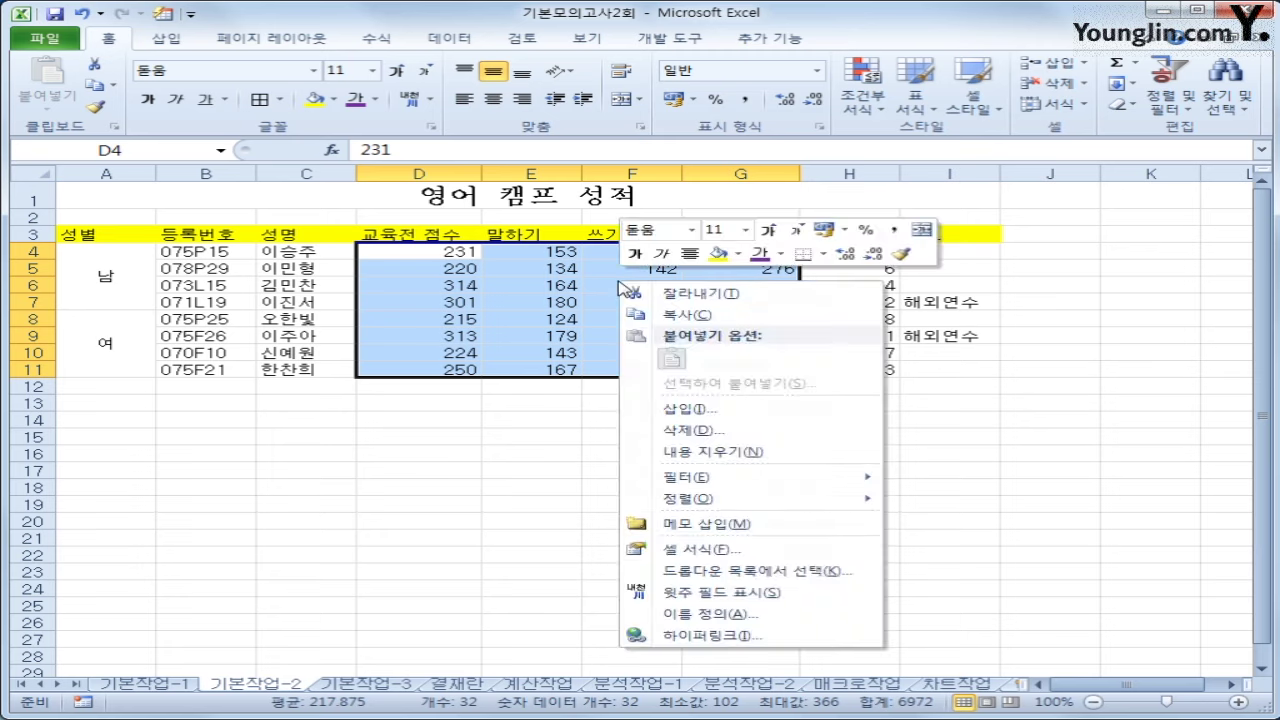
{"action": "left_click", "coordinate": [713, 563]}
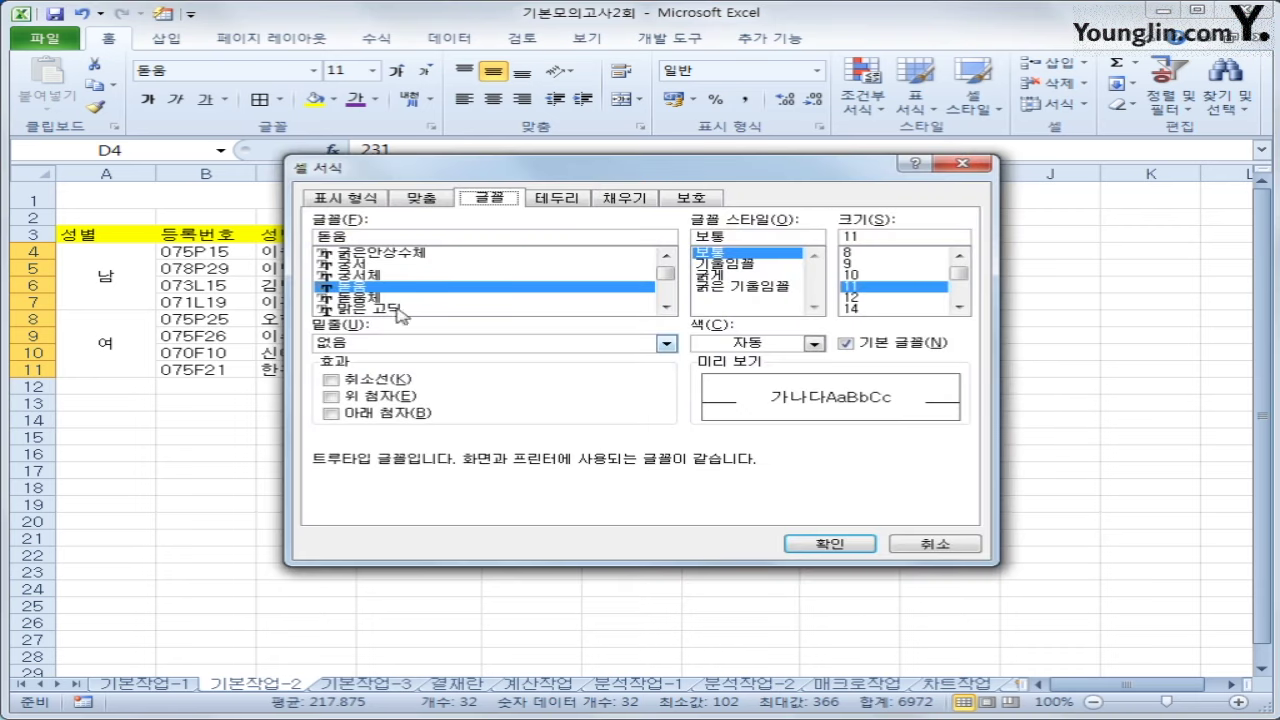
{"action": "left_click", "coordinate": [350, 198]}
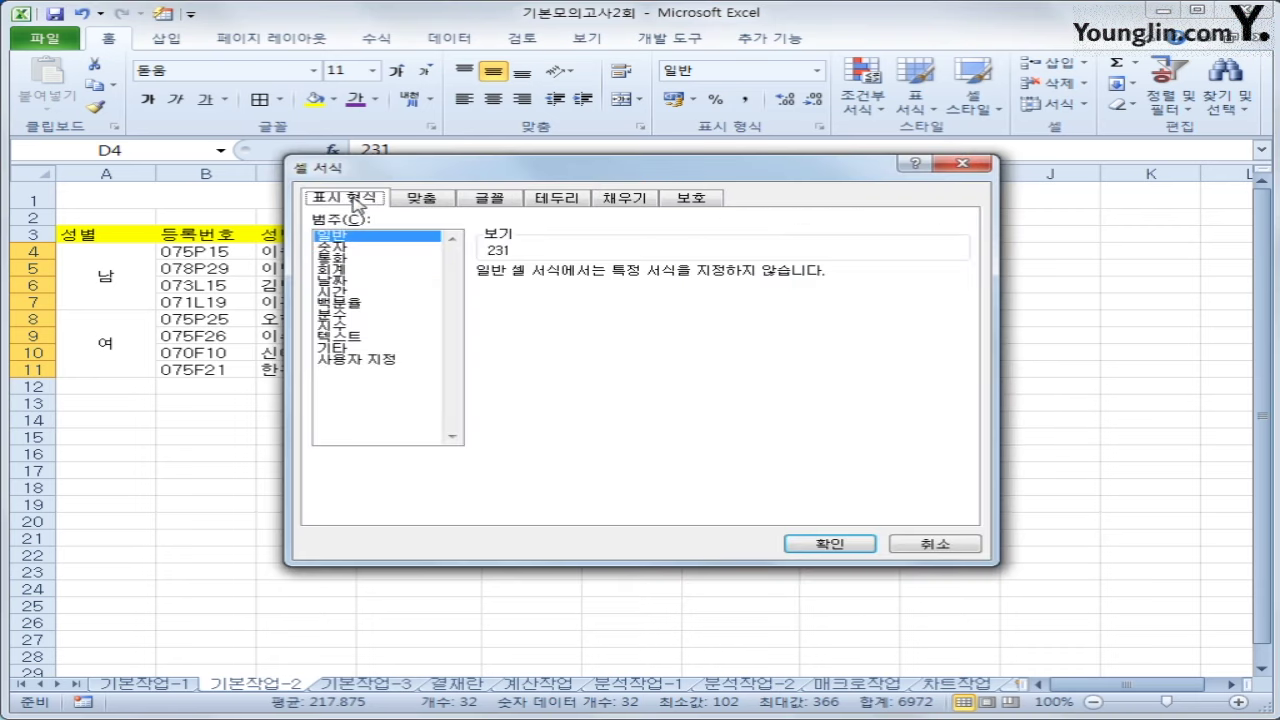
{"action": "left_click", "coordinate": [383, 360]}
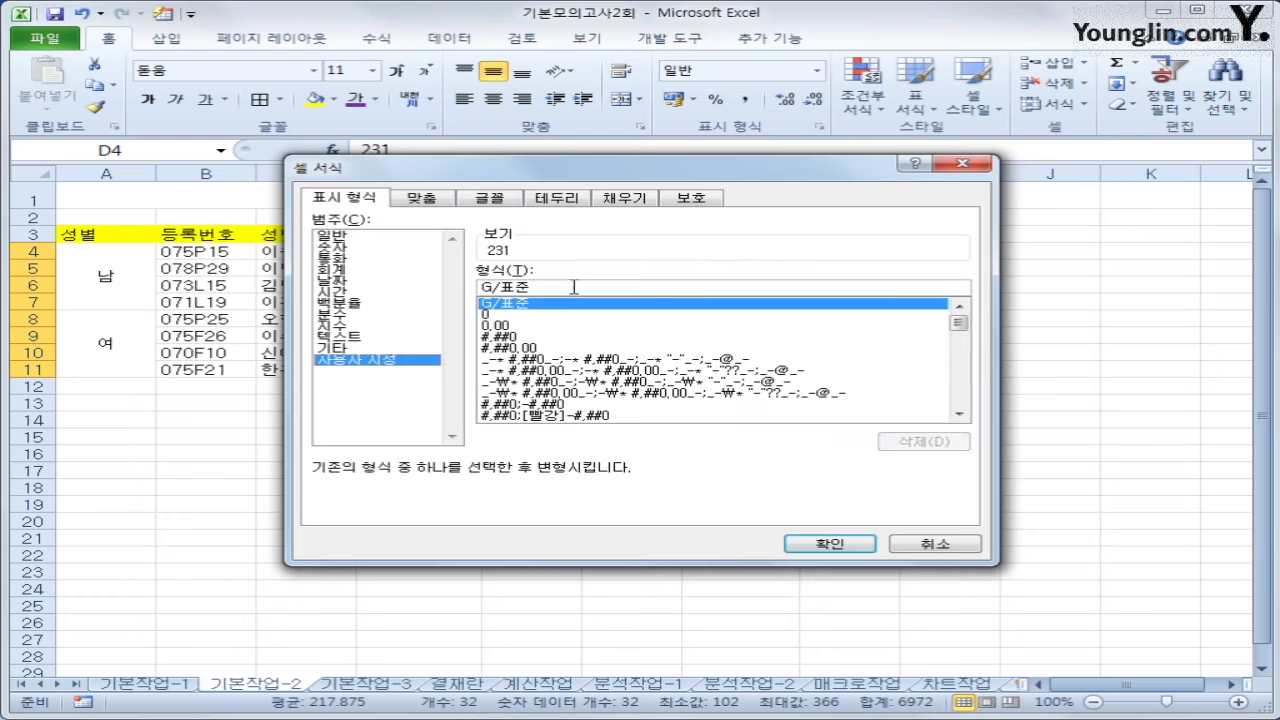
{"action": "double_click", "coordinate": [572, 287]}
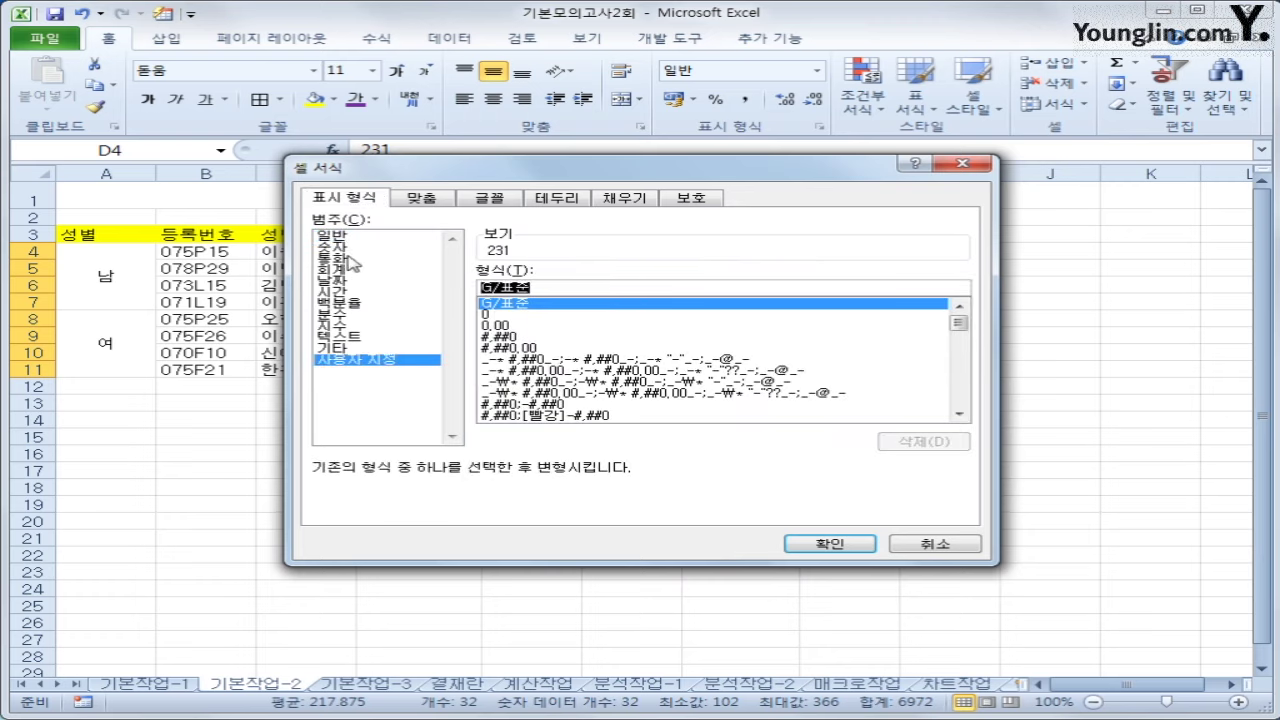
{"action": "type", "text": "#"}
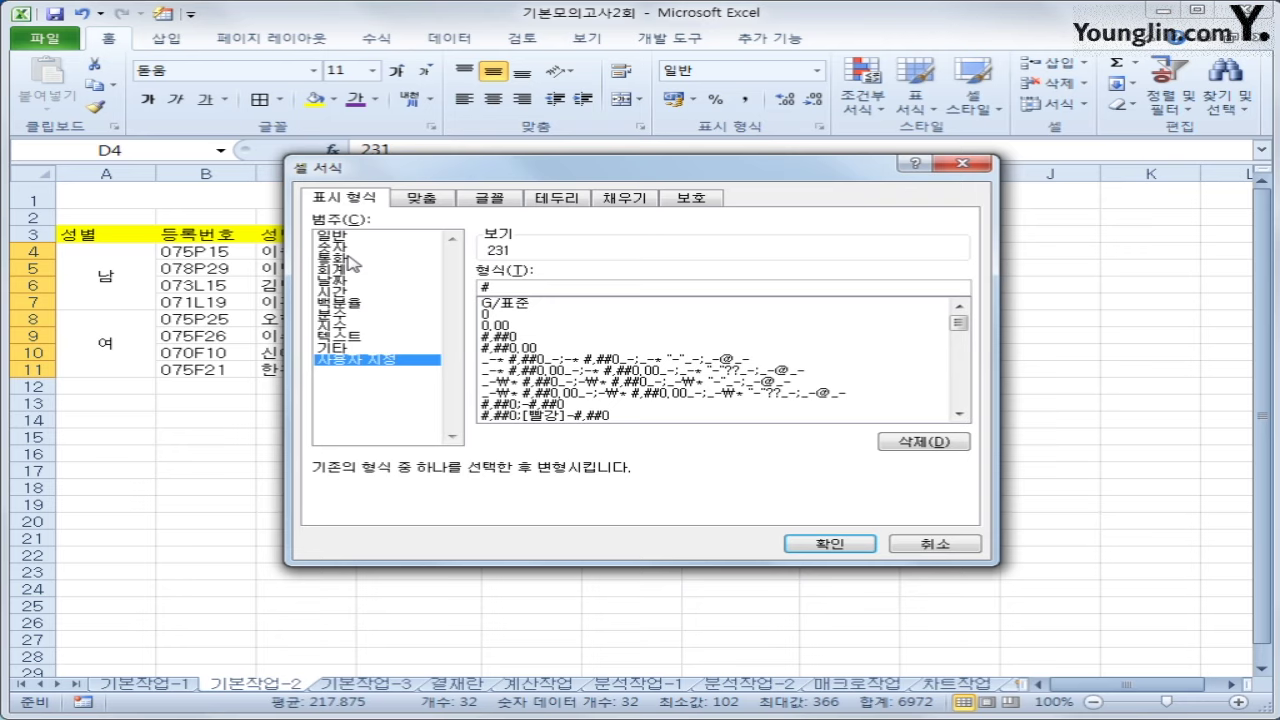
{"action": "type", "text": "ㅈㅓㅁ"}
{"action": "left_click", "coordinate": [806, 544]}
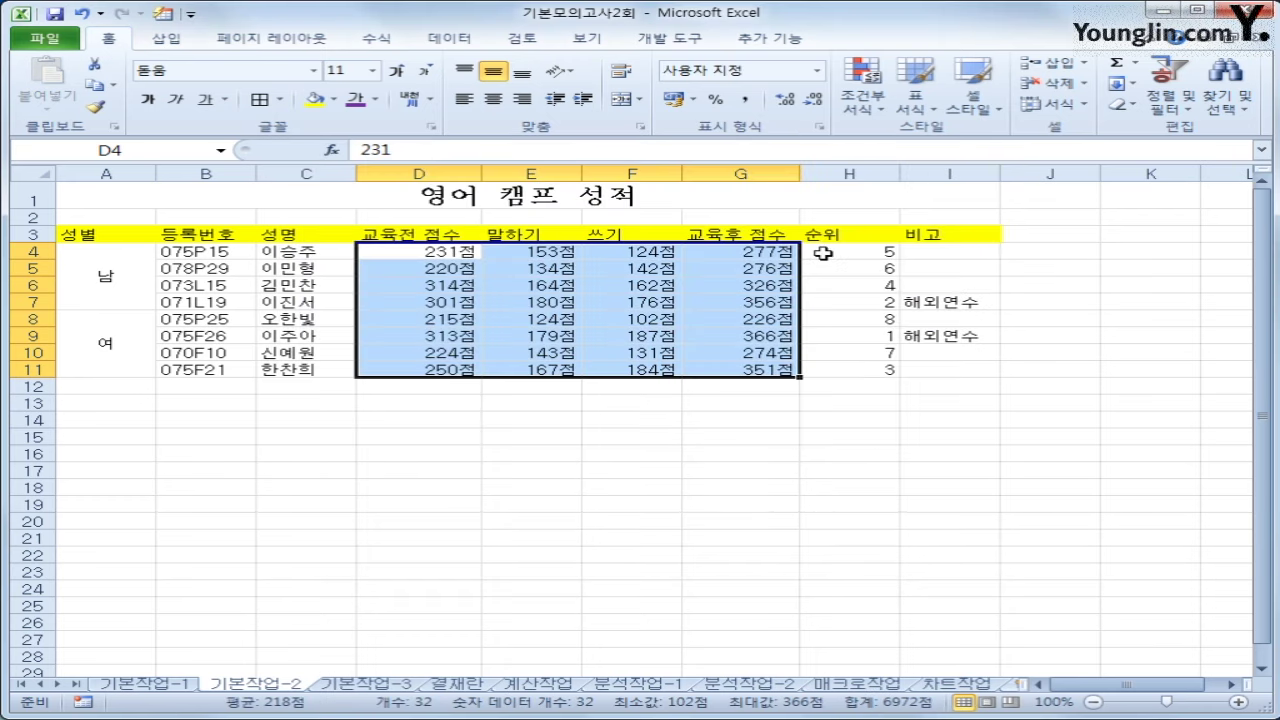
- Apply a custom number format of # followed by 위 to the ranks in H4:H11
{"action": "left_click_drag", "start_coordinate": [817, 255], "coordinate": [845, 367]}
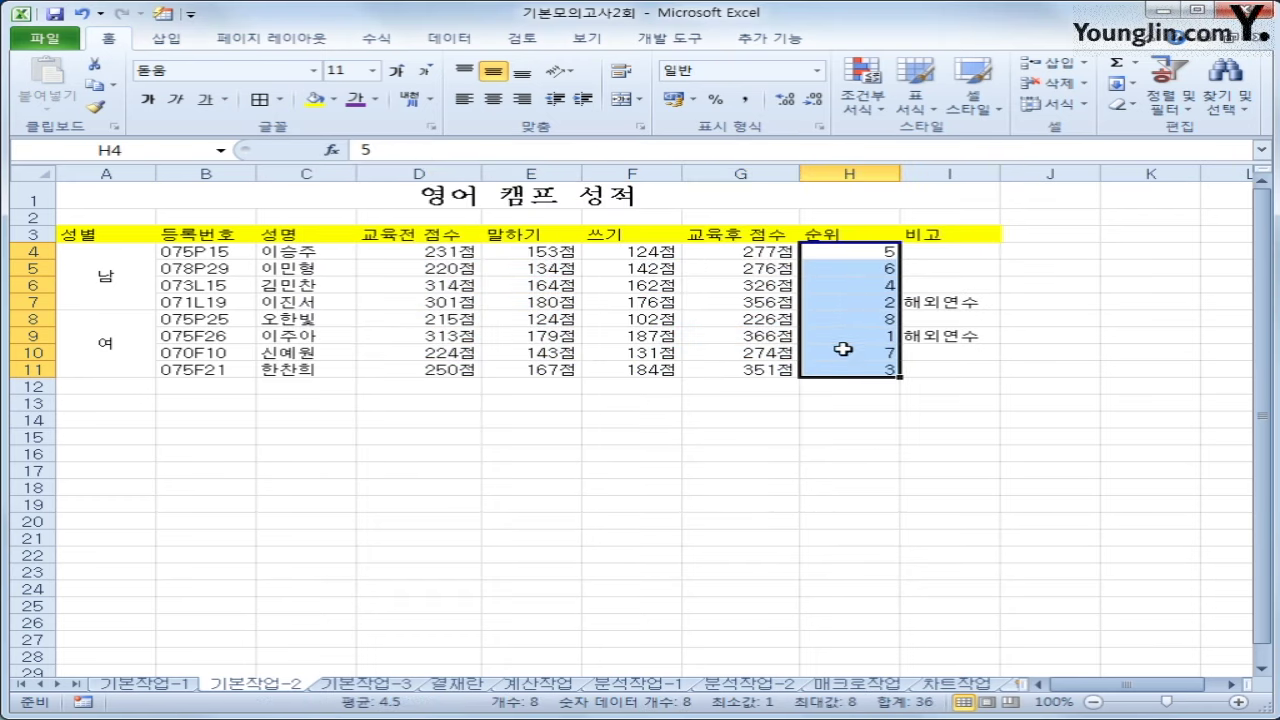
{"action": "right_click", "coordinate": [833, 286]}
{"action": "left_click", "coordinate": [654, 445]}
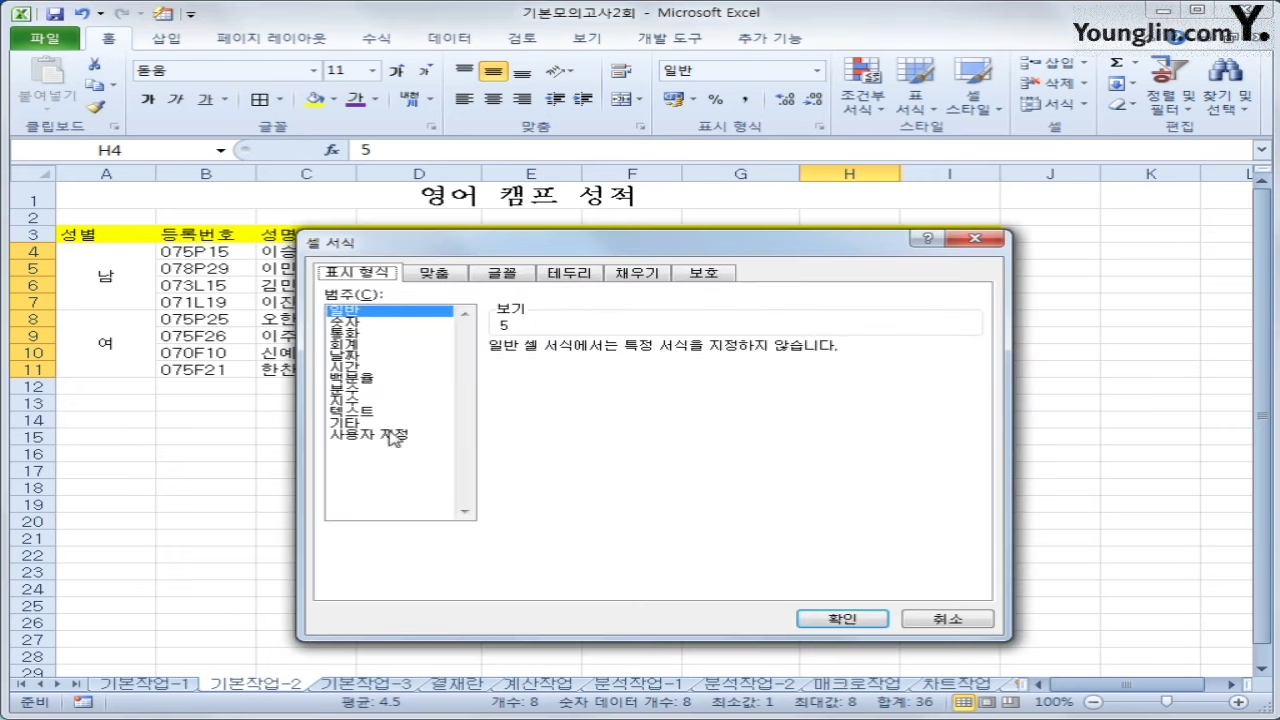
{"action": "left_click", "coordinate": [389, 436]}
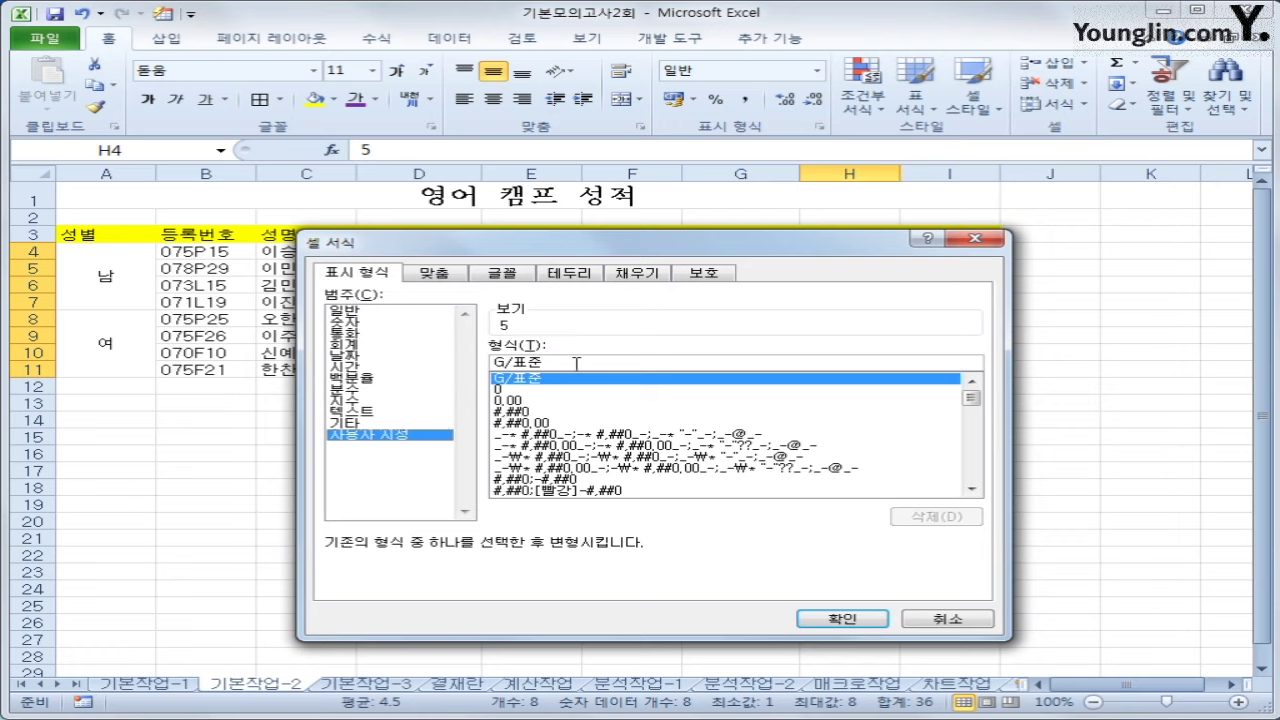
{"action": "left_click_drag", "start_coordinate": [576, 362], "coordinate": [492, 362]}
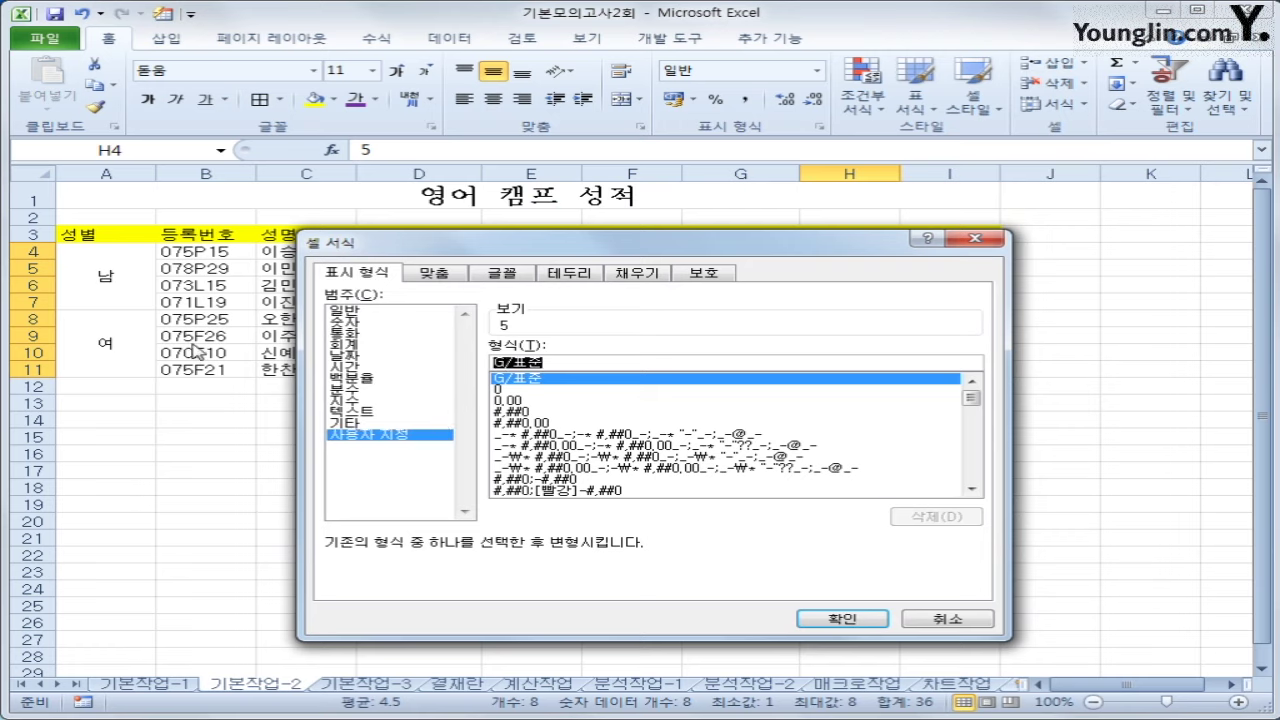
{"action": "type", "text": "#"}
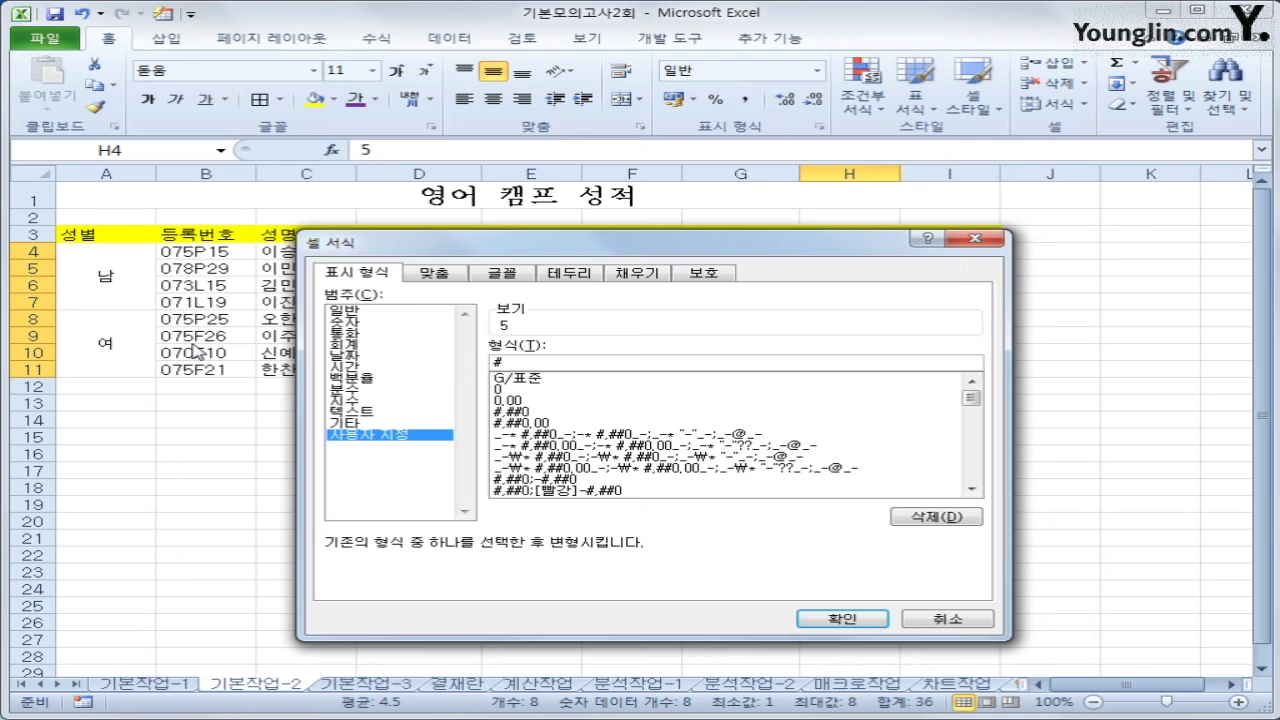
{"action": "type", "text": "위"}
{"action": "left_click", "coordinate": [812, 622]}
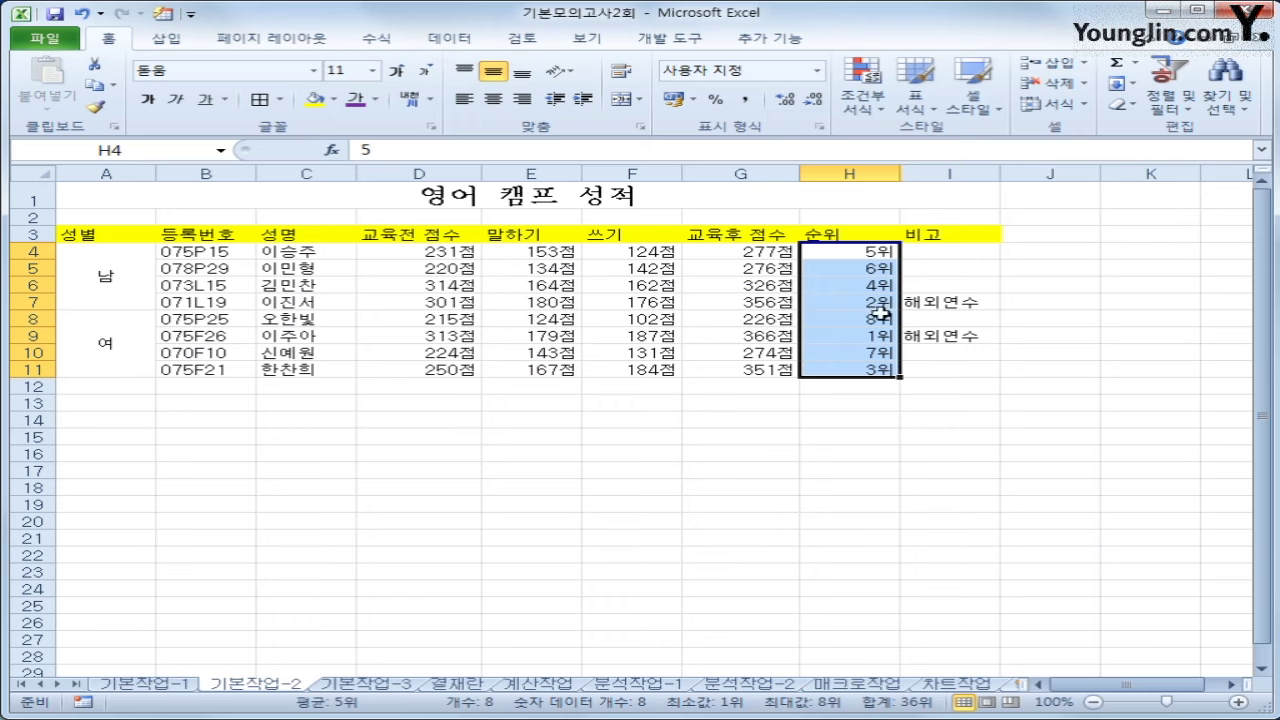
- Add a comment to cell H11 reading 성적이 많이 오름, replacing the default author text, and keep the comment always displayed
{"action": "left_click", "coordinate": [845, 366]}
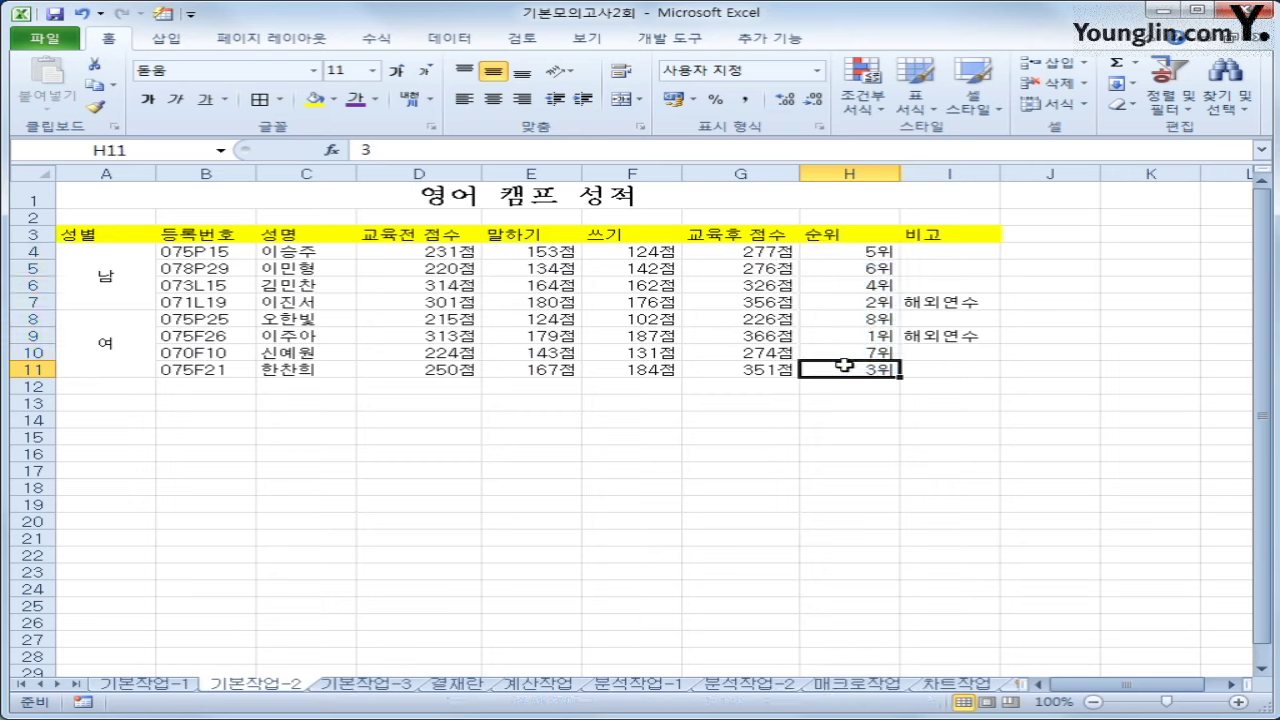
{"action": "right_click", "coordinate": [845, 366]}
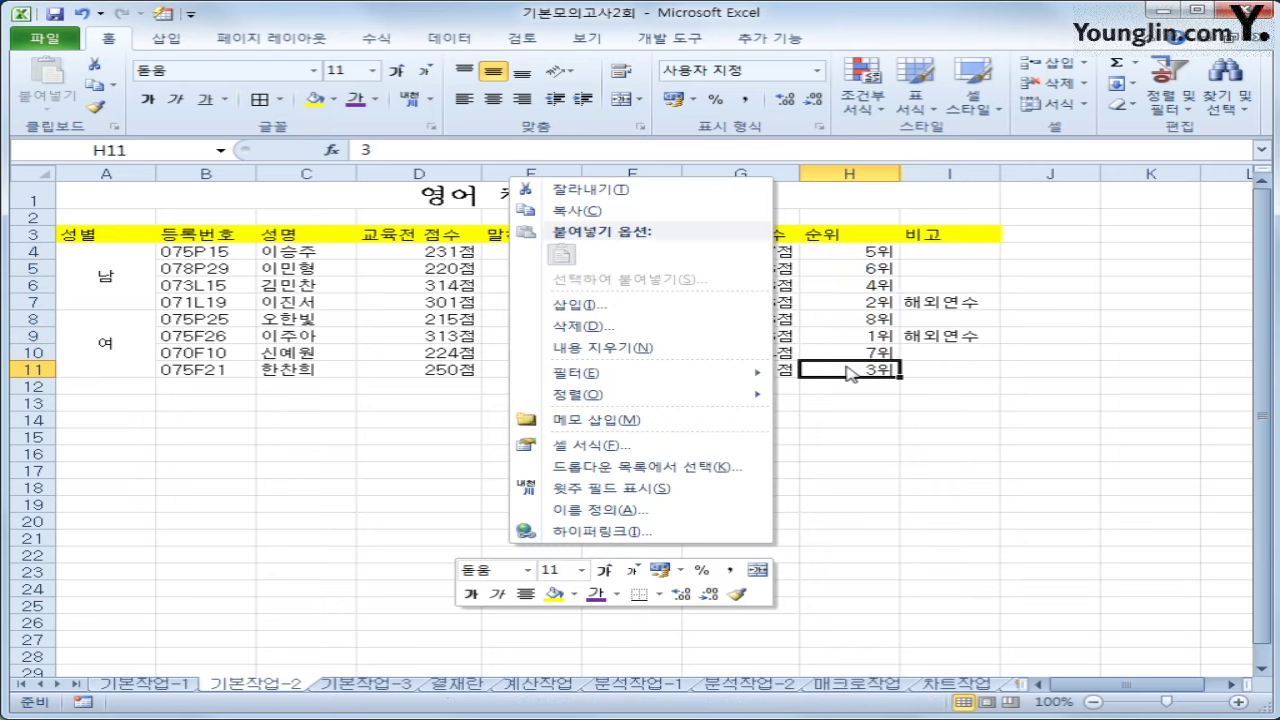
{"action": "left_click", "coordinate": [686, 420]}
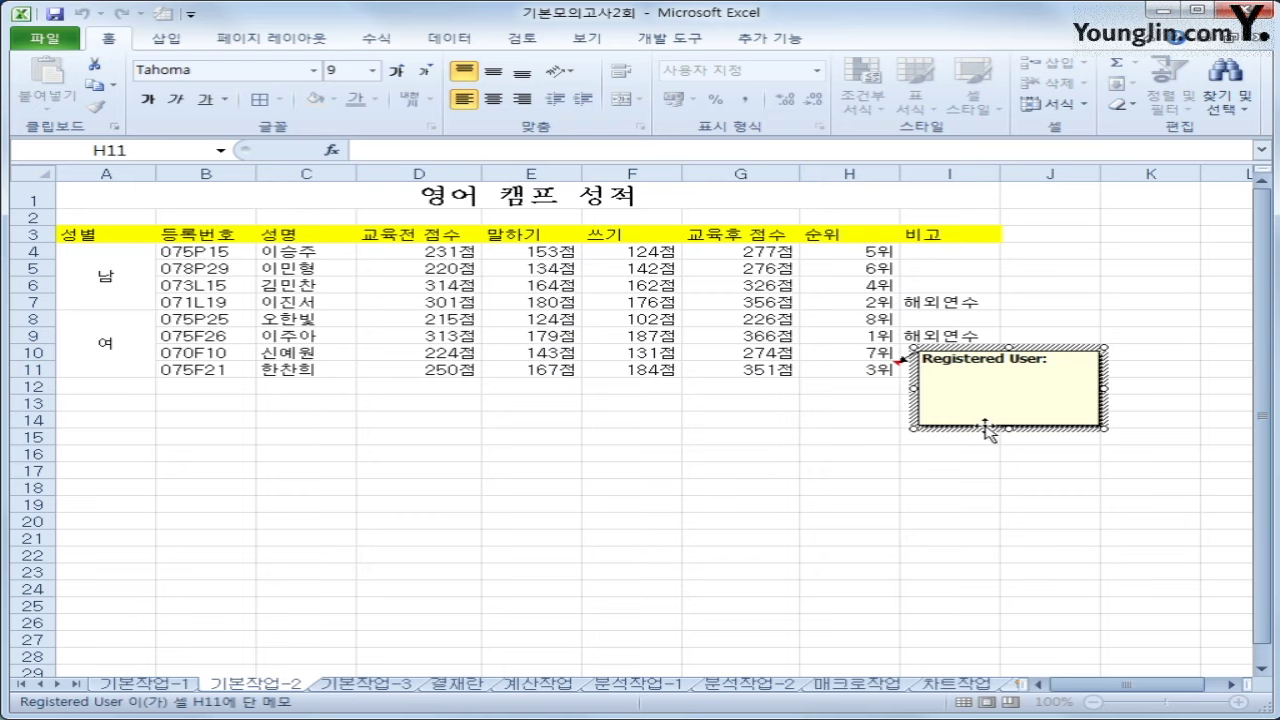
{"action": "key", "text": "shift+Up"}
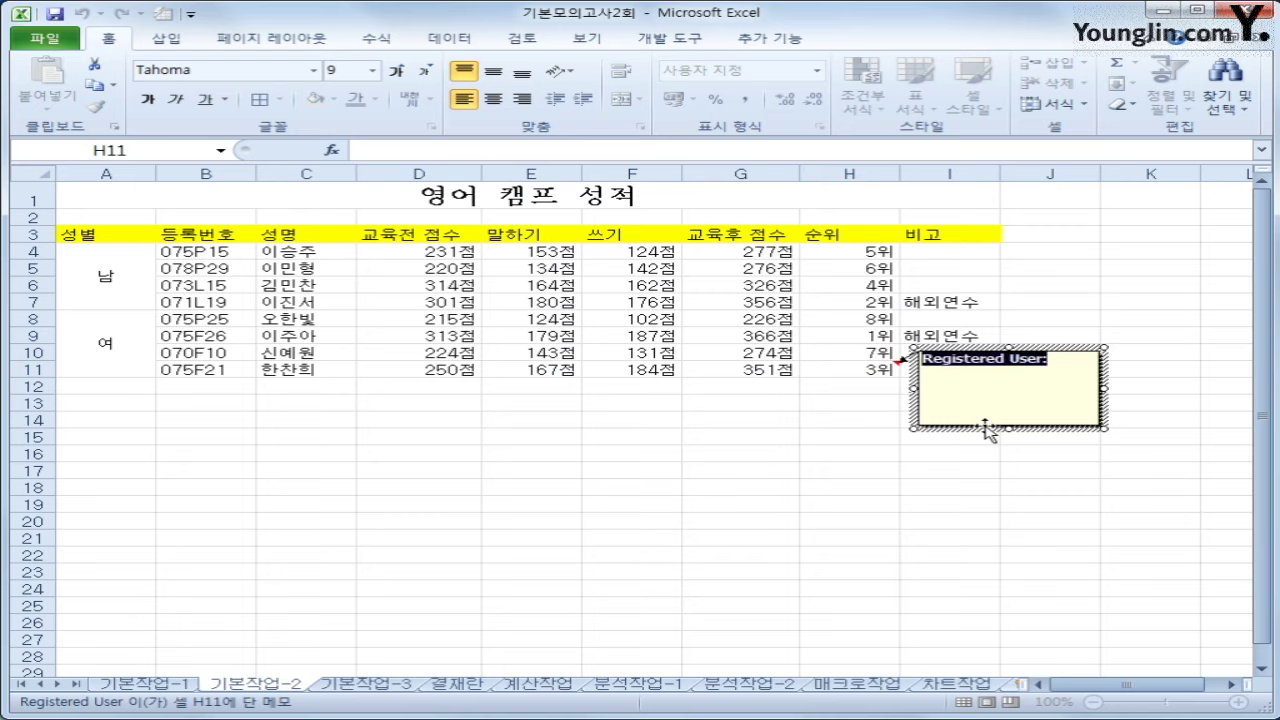
{"action": "type", "text": "성저이 많은"}
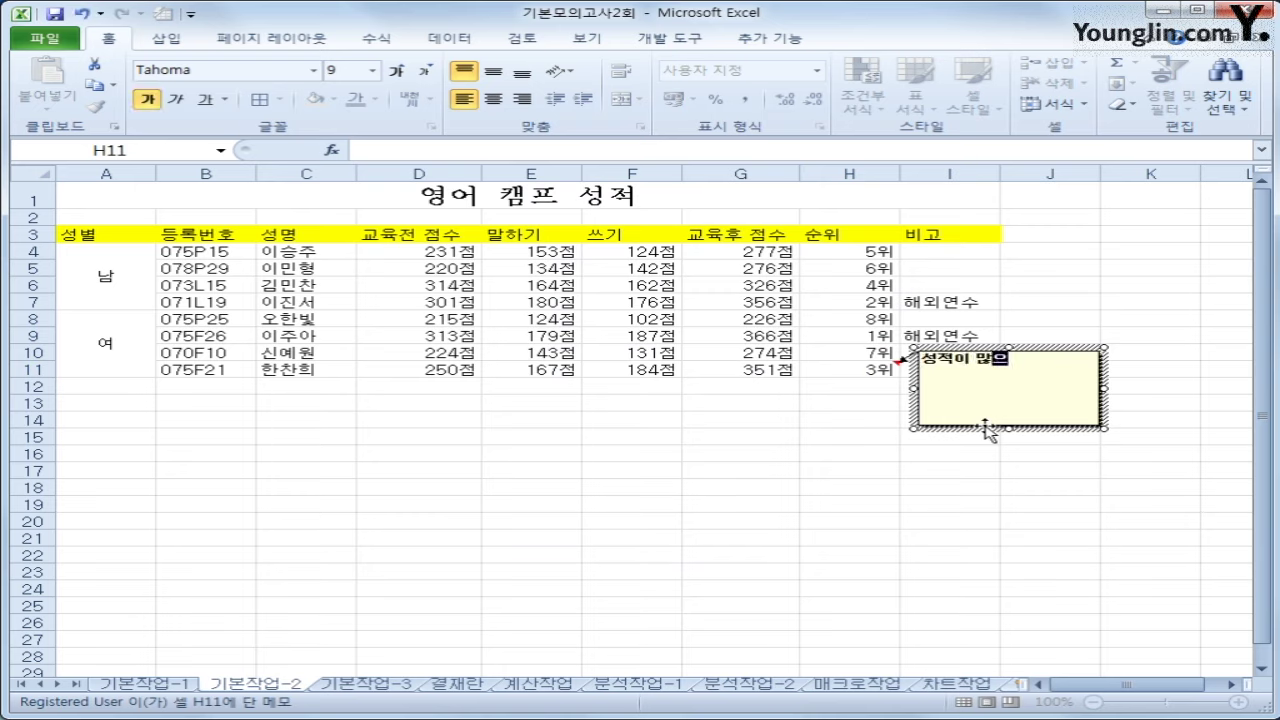
{"action": "key", "text": "BackSpace"}
{"action": "type", "text": "이 오"}
{"action": "type", "text": "른"}
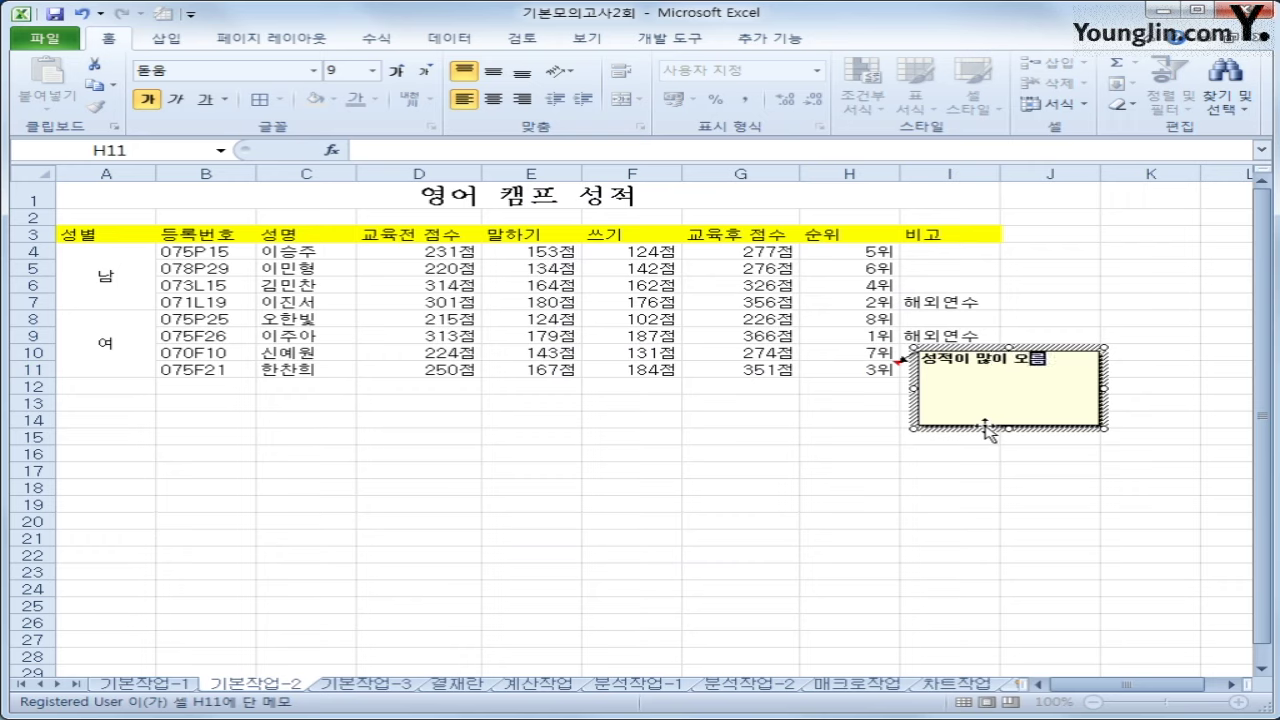
{"action": "right_click", "coordinate": [870, 372]}
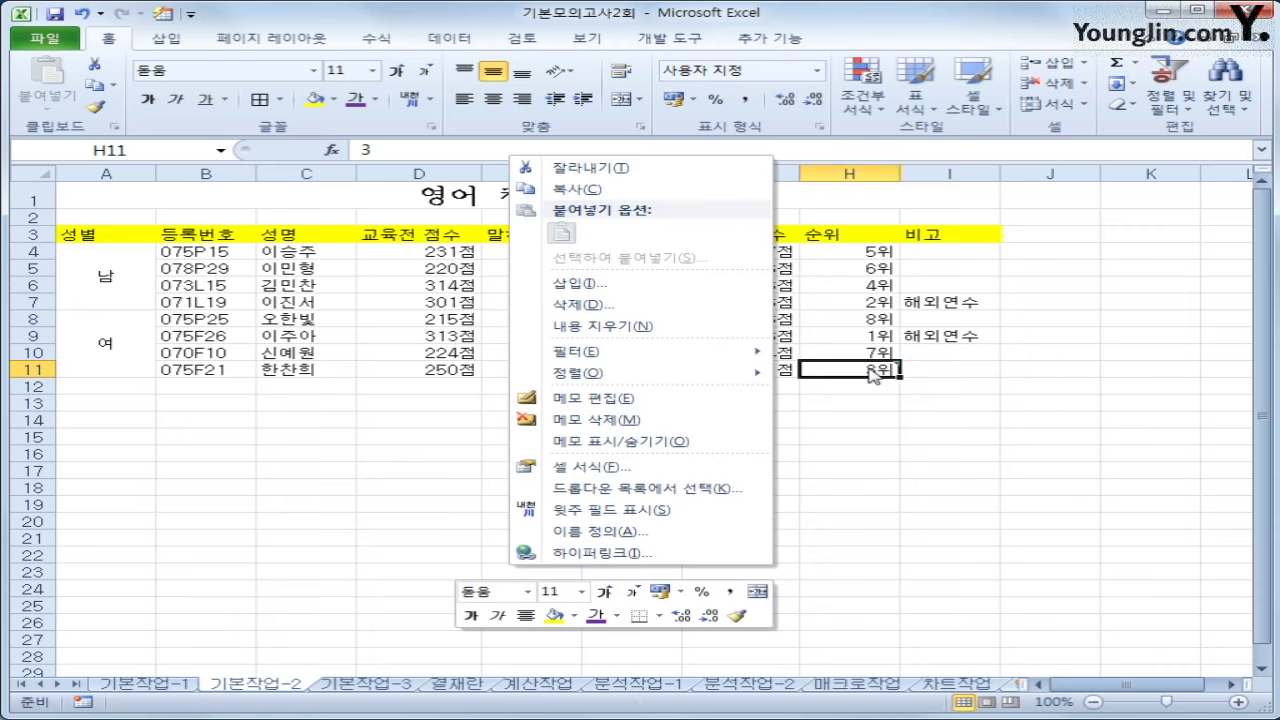
{"action": "left_click", "coordinate": [720, 441]}
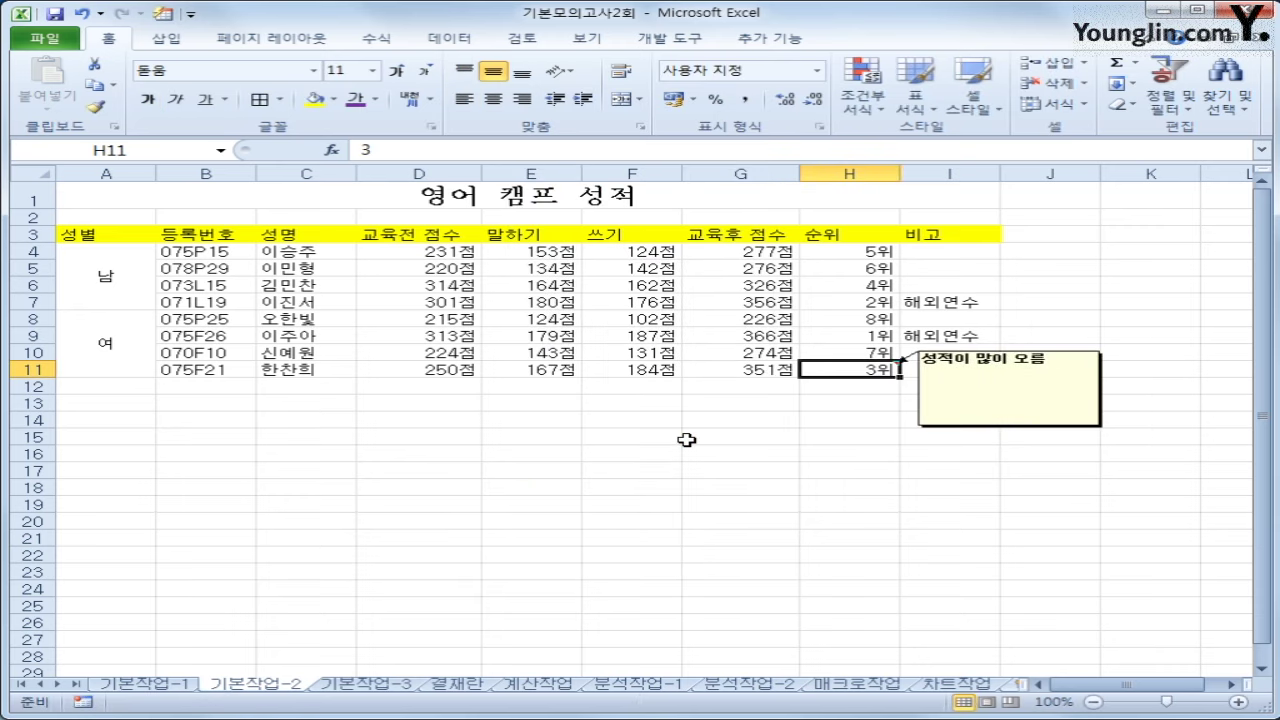
- Turn on automatic sizing for the H11 comment box so it fits its text
{"action": "left_click", "coordinate": [1010, 352]}
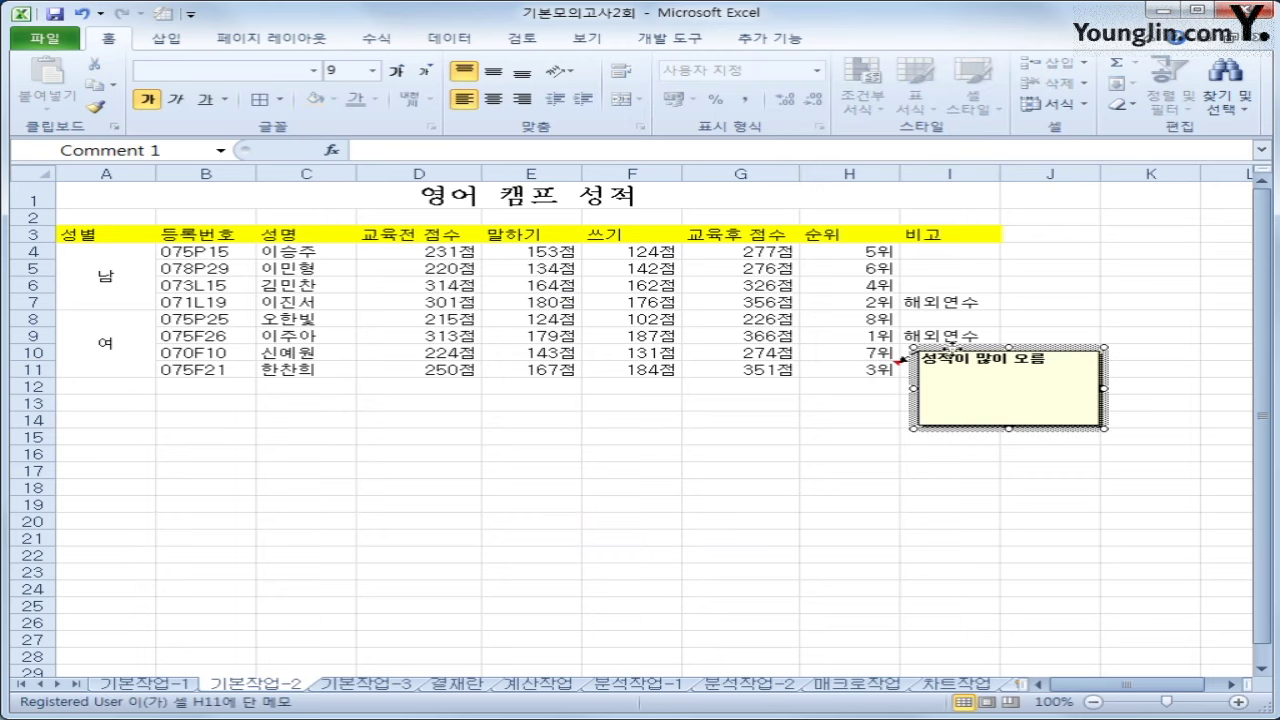
{"action": "key", "text": "shift+F10"}
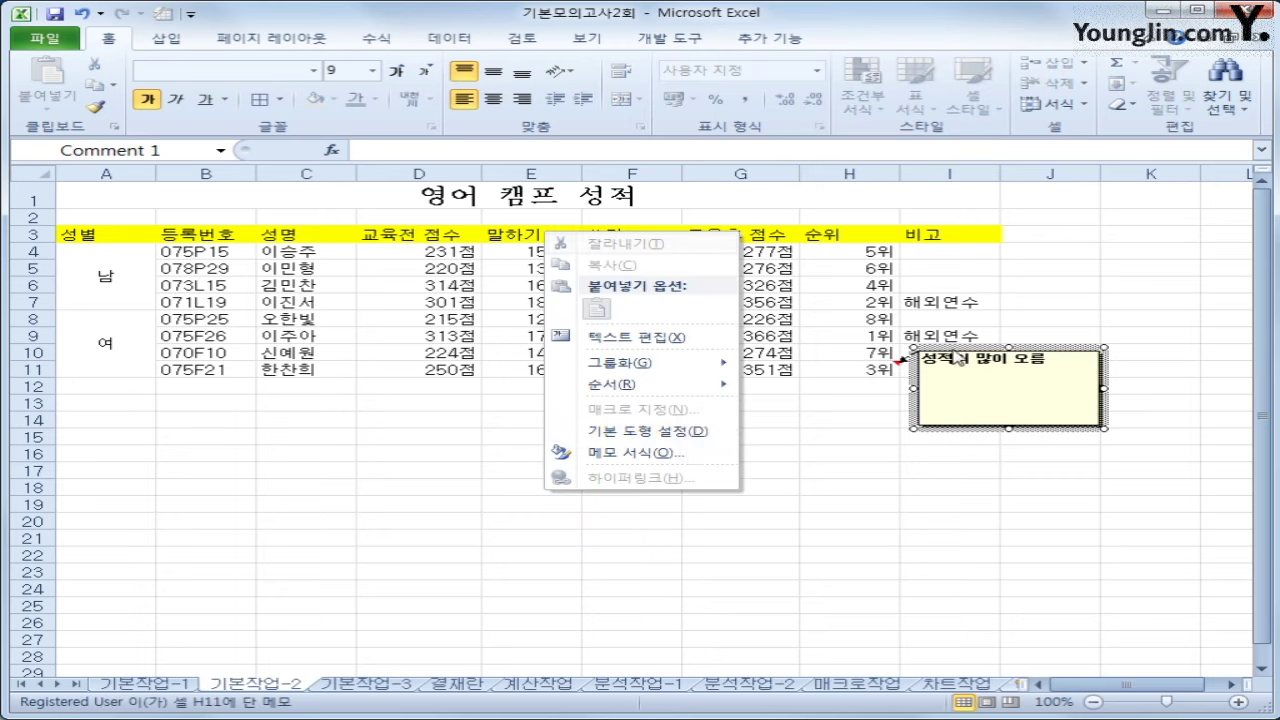
{"action": "left_click", "coordinate": [684, 455]}
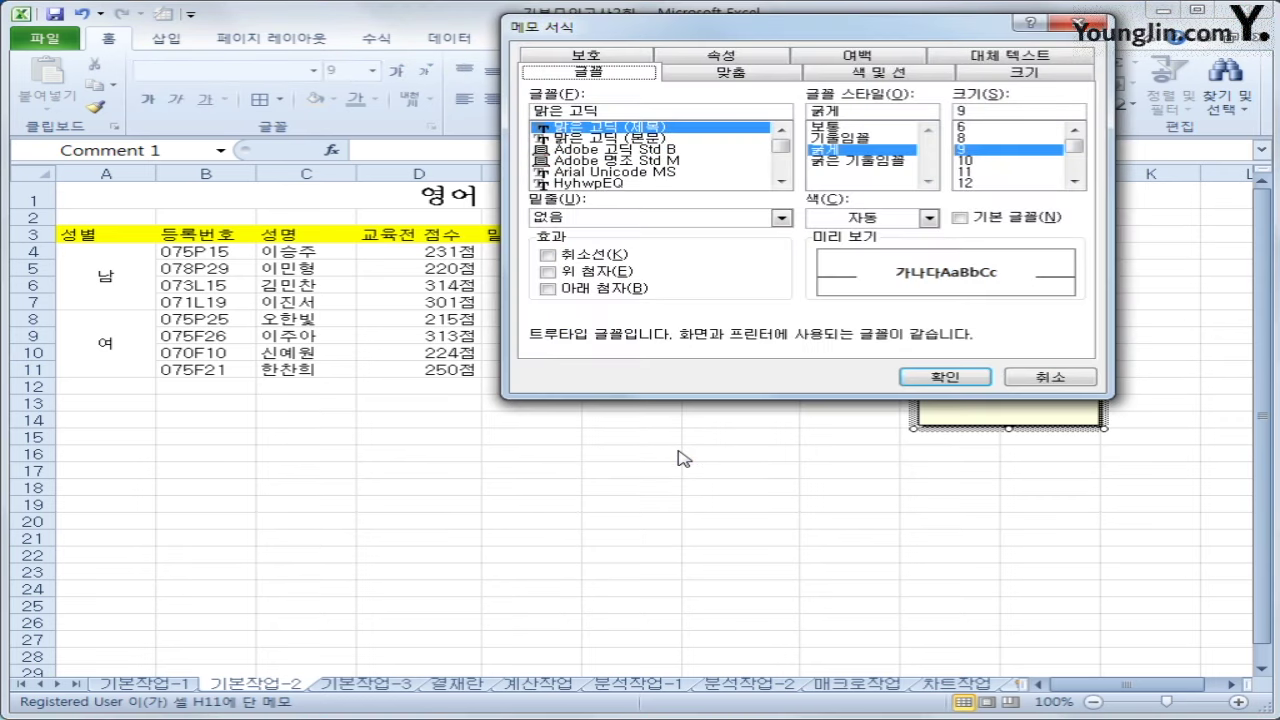
{"action": "left_click", "coordinate": [755, 87]}
{"action": "left_click", "coordinate": [636, 163]}
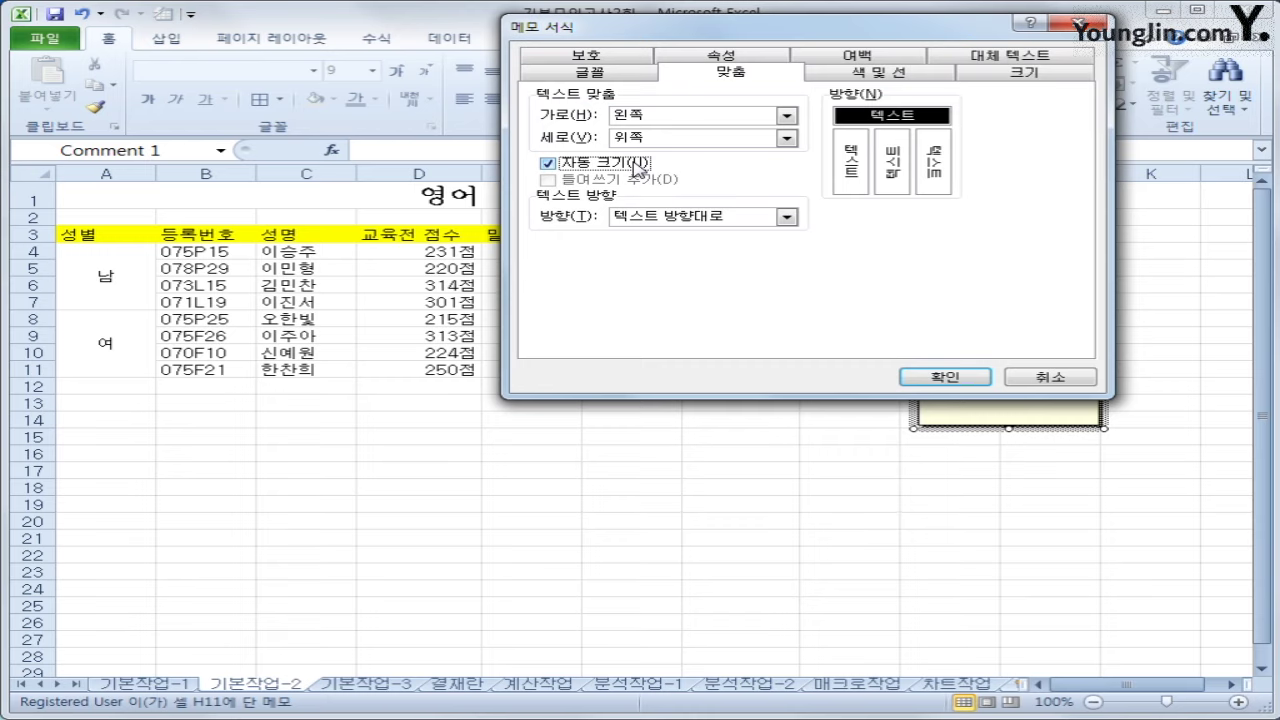
{"action": "left_click", "coordinate": [947, 379]}
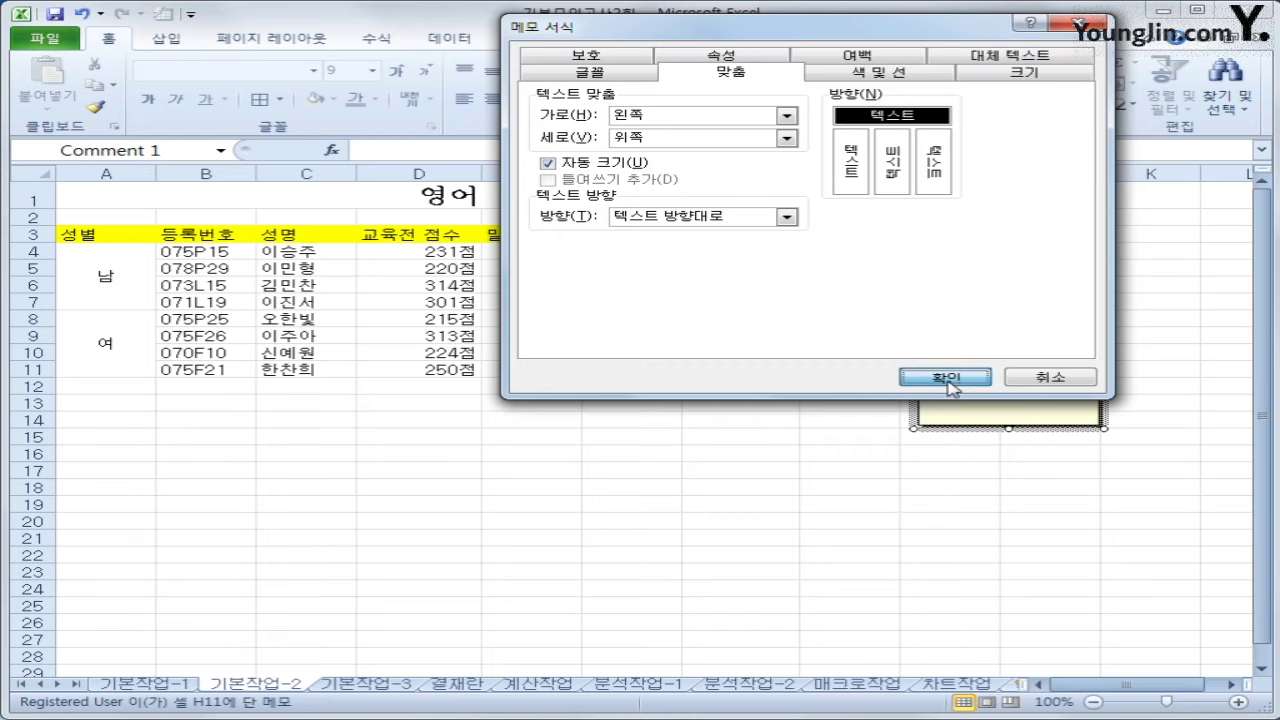
{"action": "left_click", "coordinate": [1116, 464]}
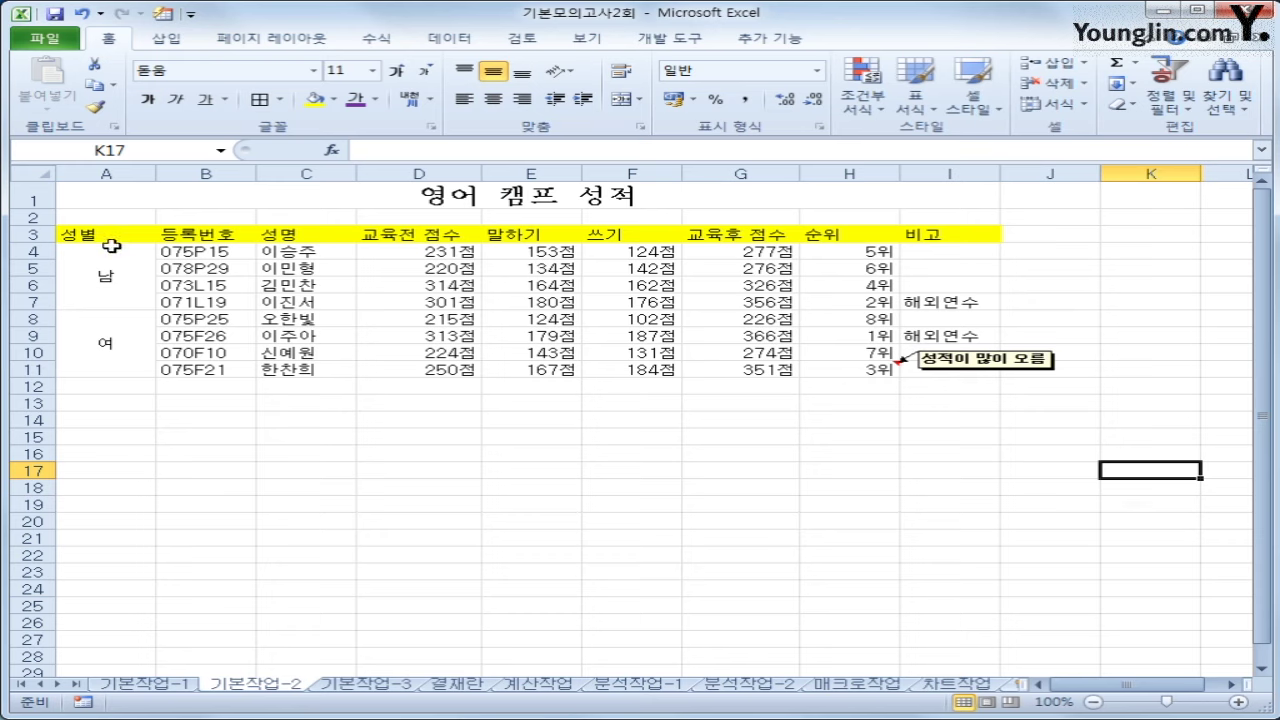
- Centre the contents of A3:I11 horizontally and apply all borders to the range
{"action": "left_click_drag", "start_coordinate": [105, 242], "coordinate": [922, 368]}
{"action": "left_click_drag", "start_coordinate": [945, 368], "coordinate": [948, 375]}
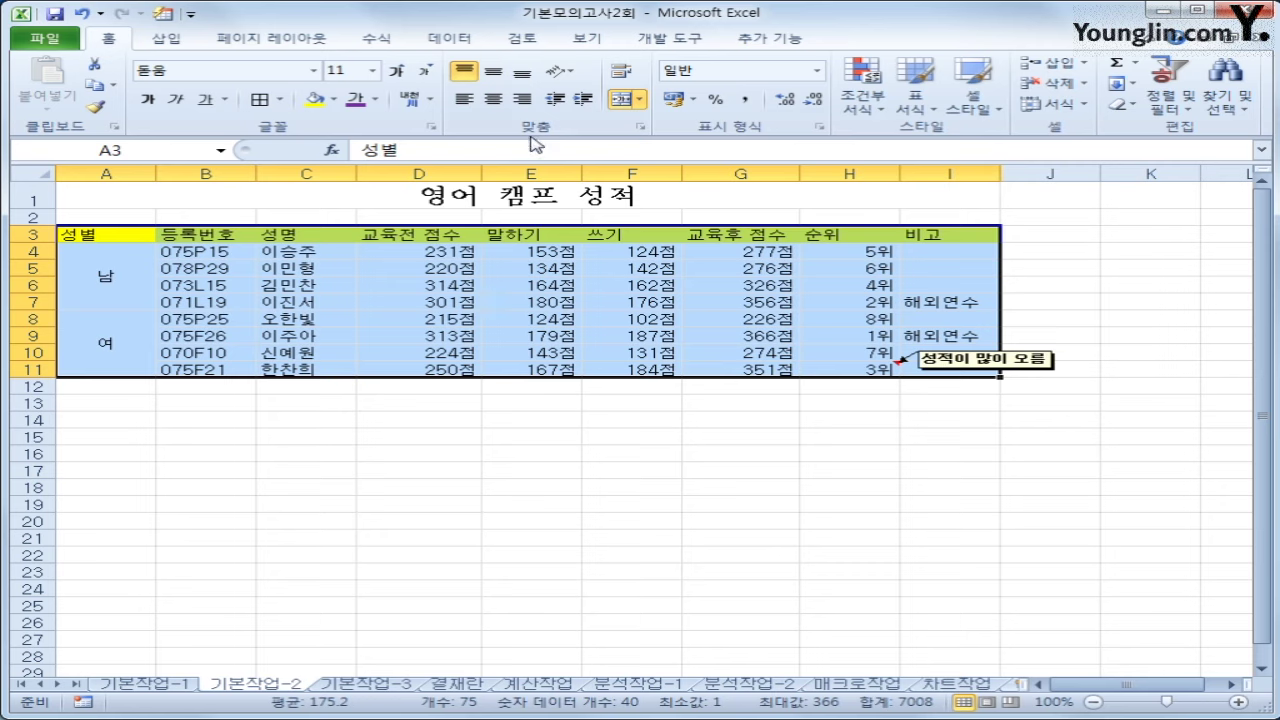
{"action": "left_click", "coordinate": [492, 106]}
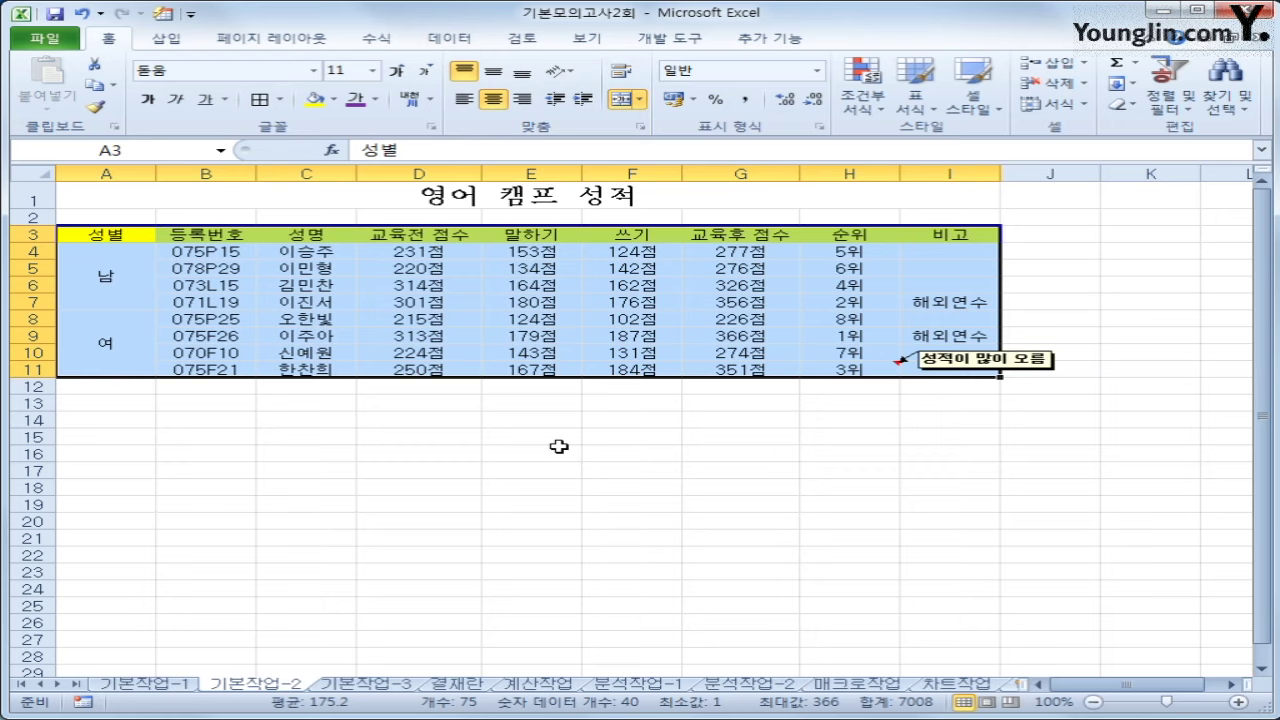
{"action": "left_click", "coordinate": [284, 107]}
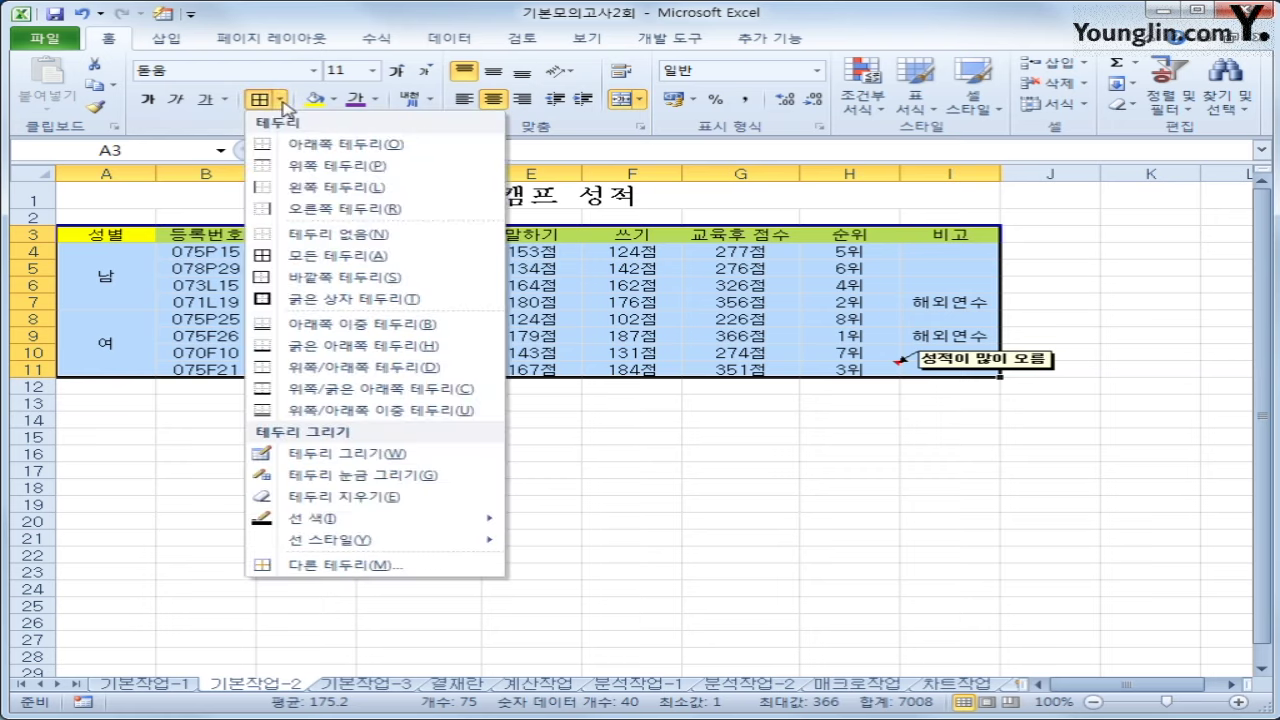
{"action": "left_click", "coordinate": [341, 256]}
{"action": "left_click", "coordinate": [1056, 566]}
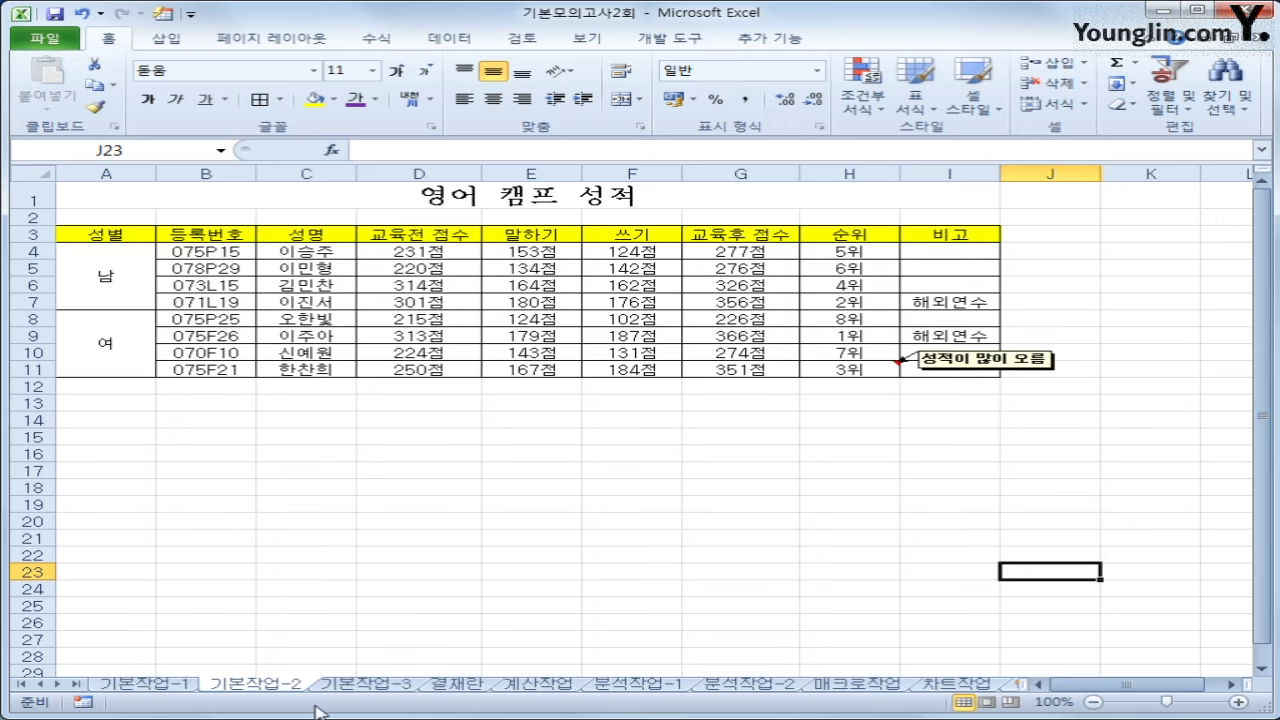
- Copy the approval box A1:D2 from the 결재란 sheet
{"action": "left_click", "coordinate": [345, 684]}
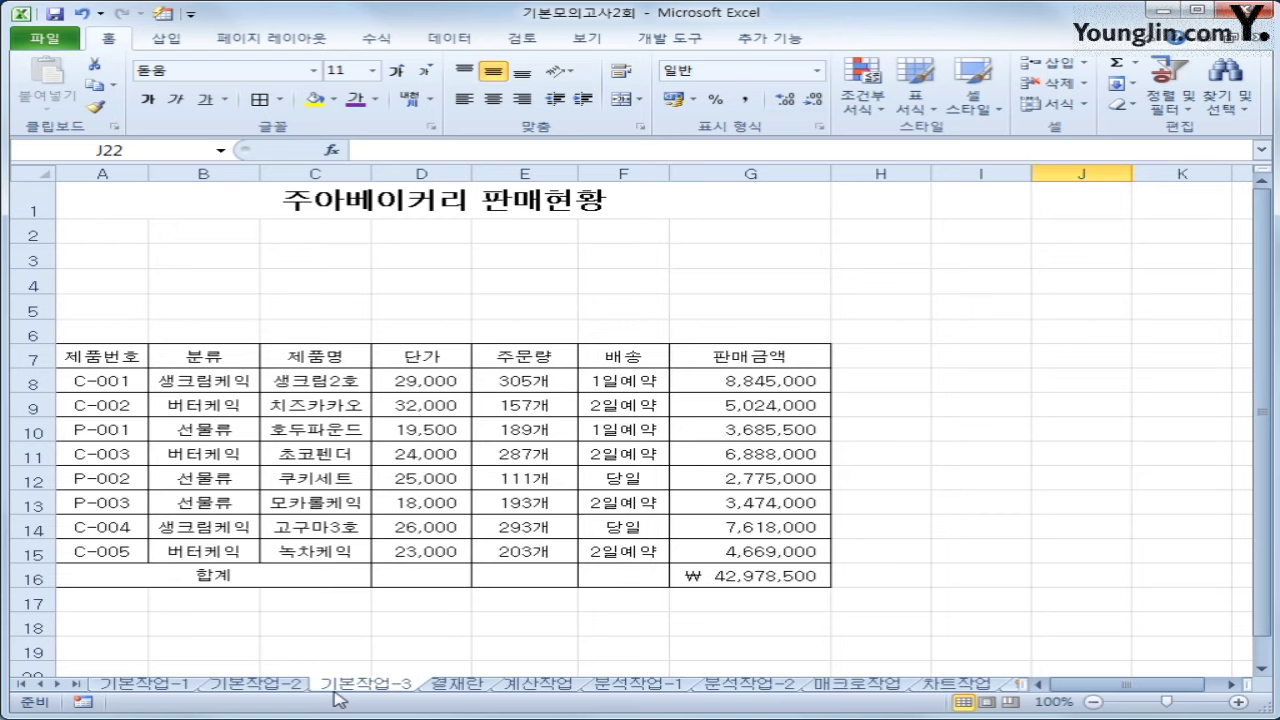
{"action": "scroll", "coordinate": [543, 558], "scroll_direction": "down", "scroll_amount": 3}
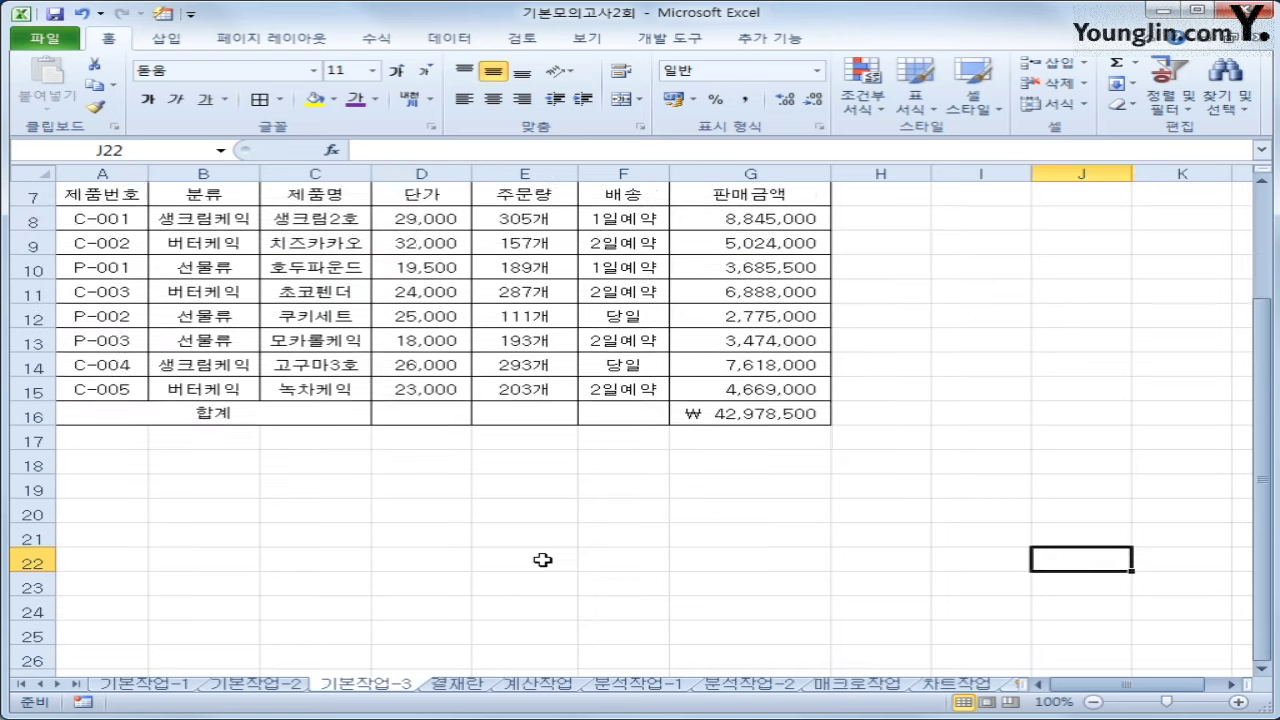
{"action": "scroll", "coordinate": [543, 558], "scroll_direction": "up", "scroll_amount": 3}
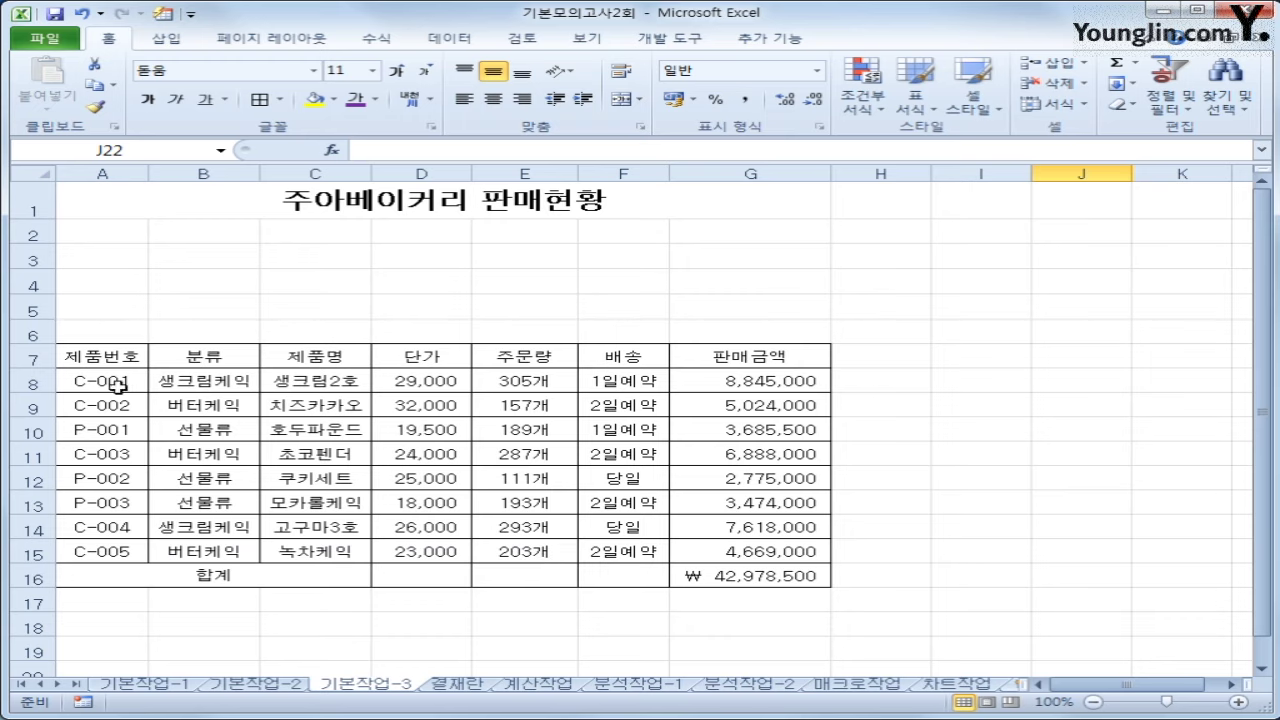
{"action": "left_click", "coordinate": [468, 685]}
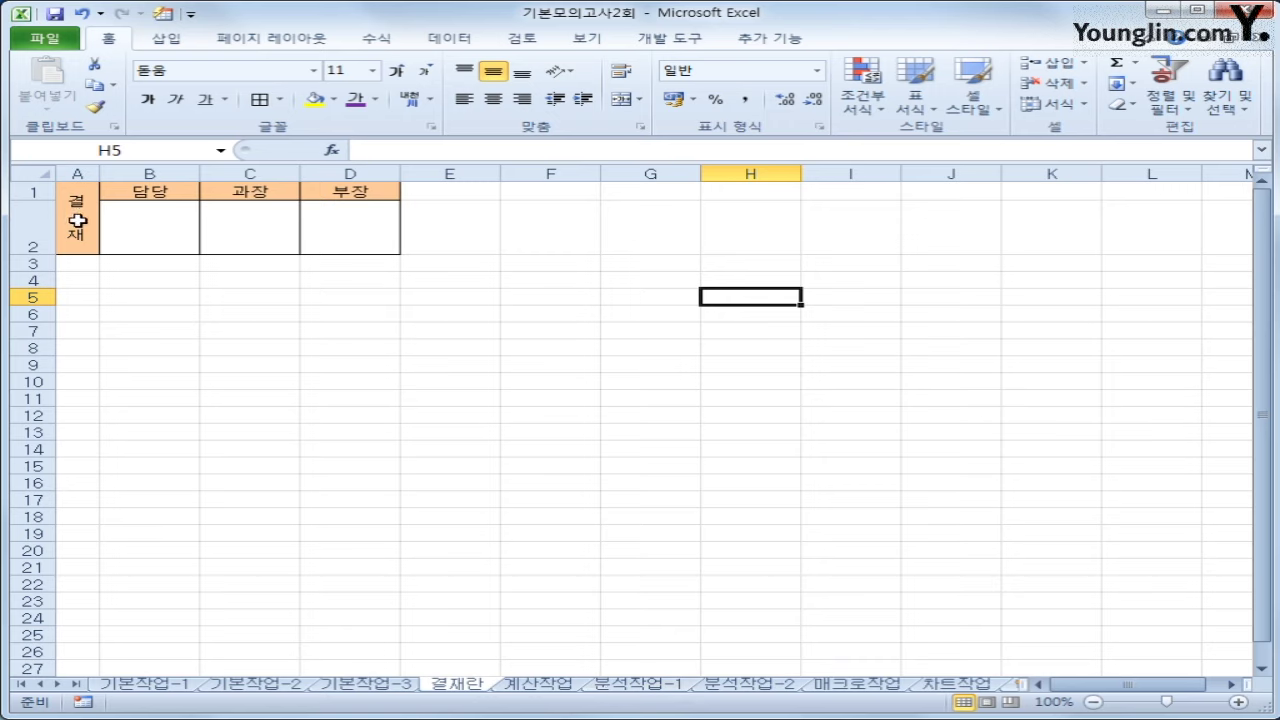
{"action": "left_click_drag", "start_coordinate": [70, 224], "coordinate": [339, 251]}
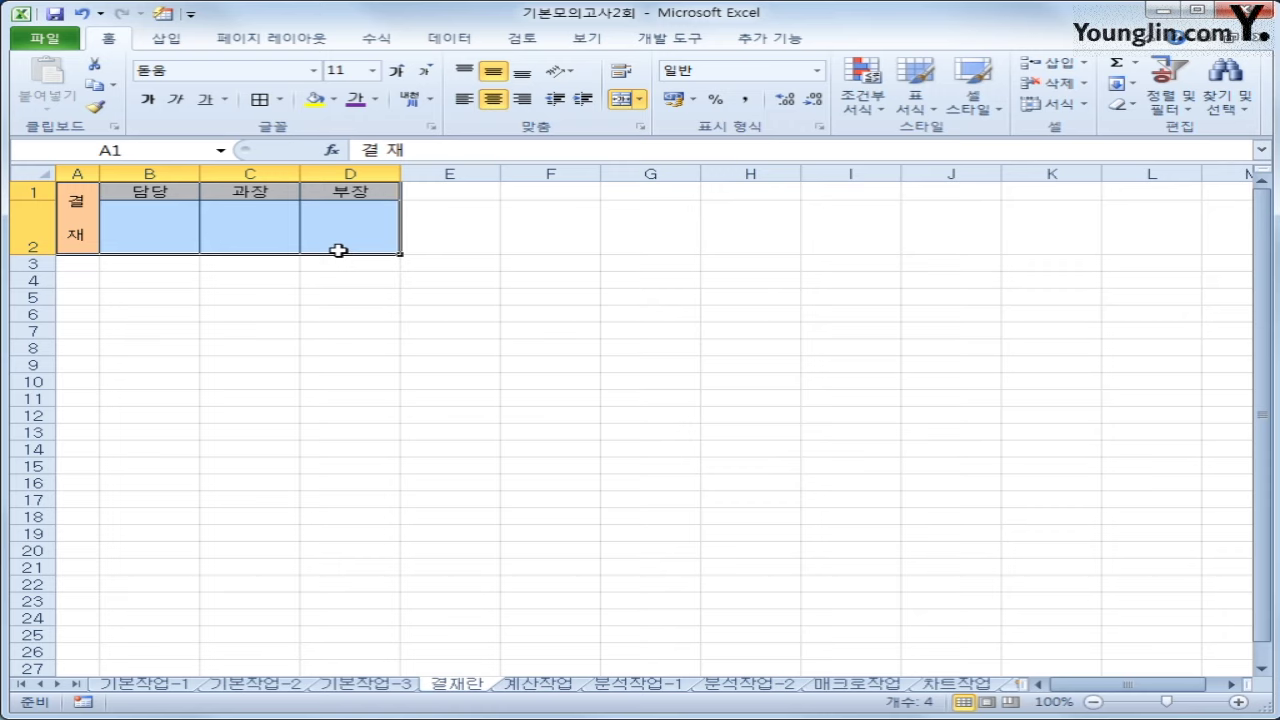
{"action": "left_click", "coordinate": [97, 88]}
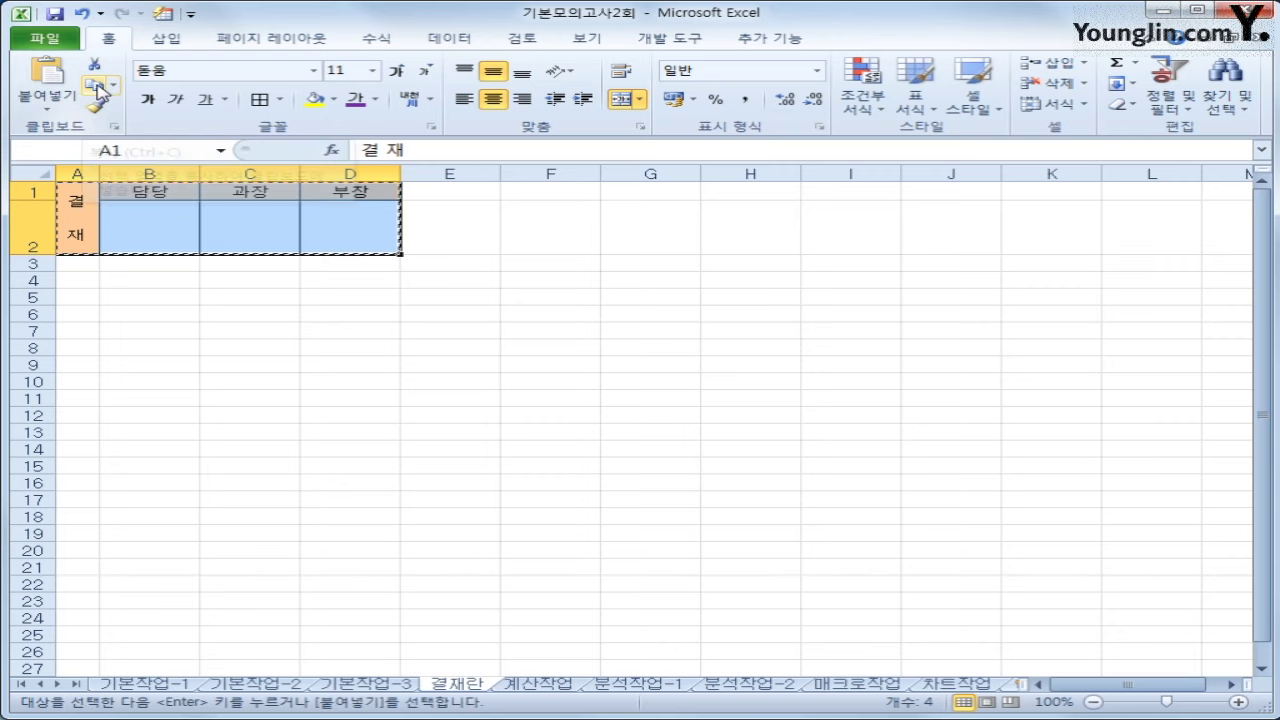
- Paste the copied approval box as a linked picture at cell E3 of the 기본작업-3 sheet
{"action": "left_click", "coordinate": [399, 688]}
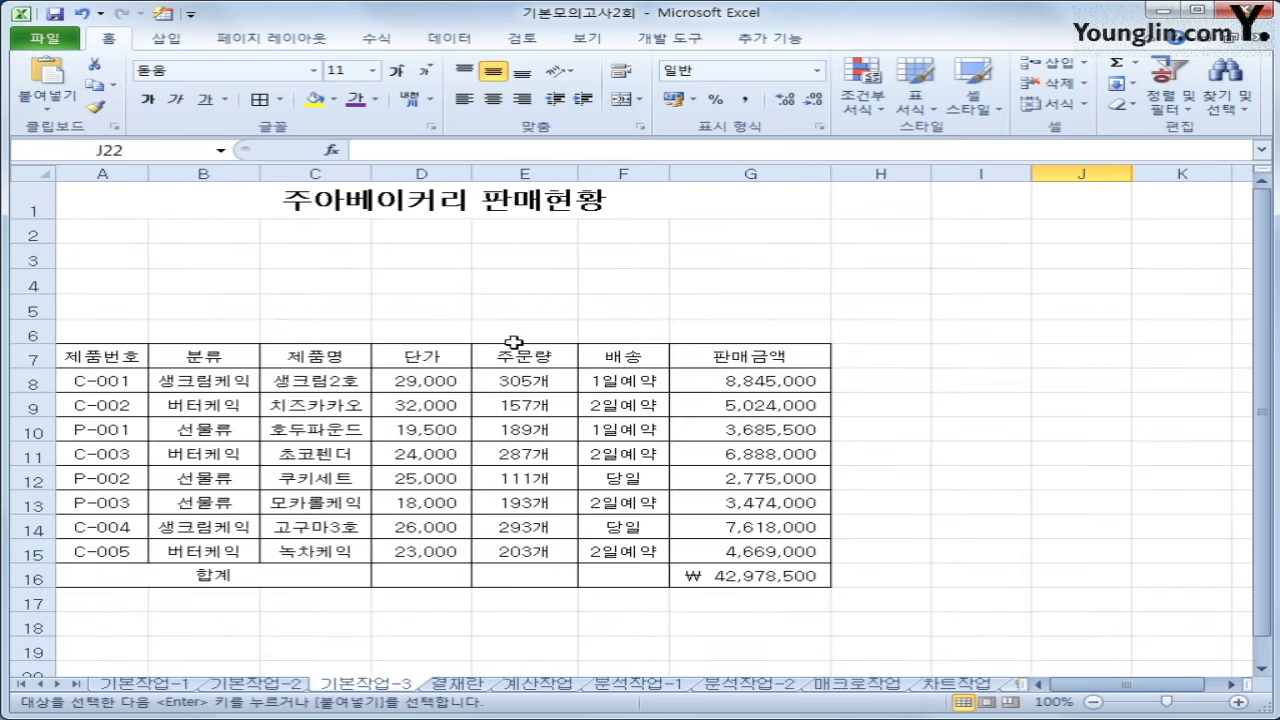
{"action": "left_click", "coordinate": [513, 254]}
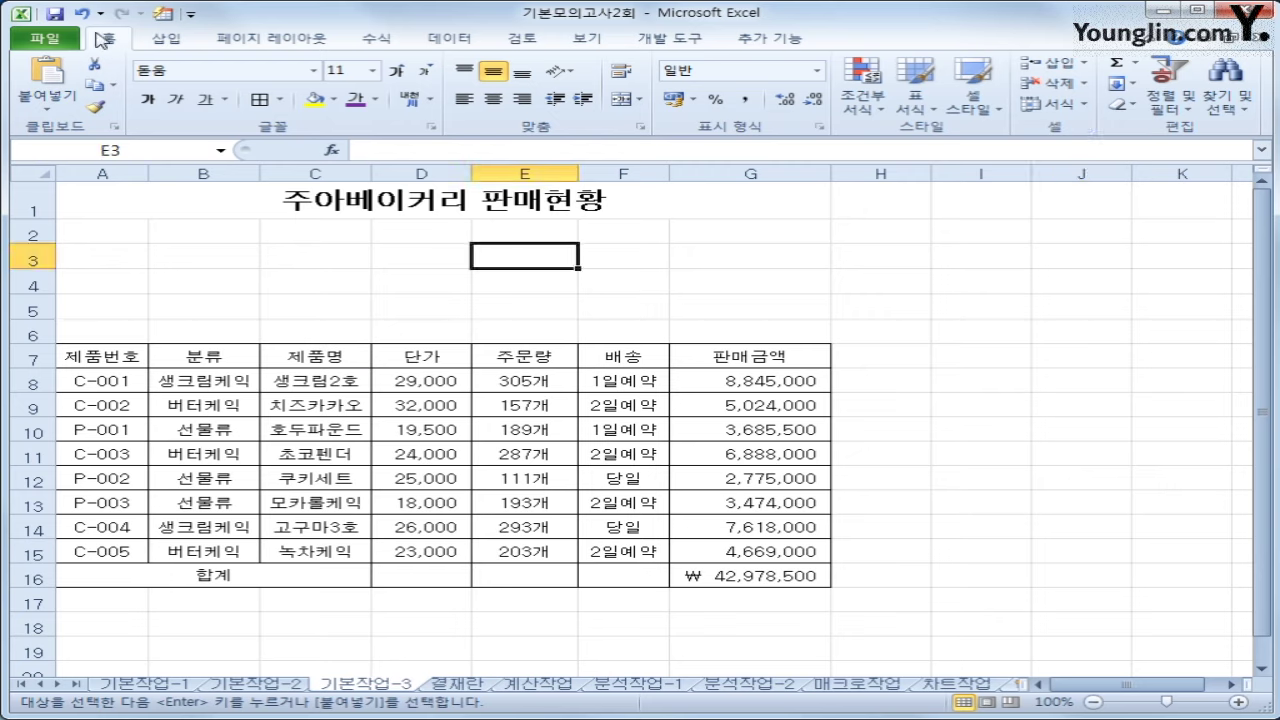
{"action": "left_click", "coordinate": [55, 114]}
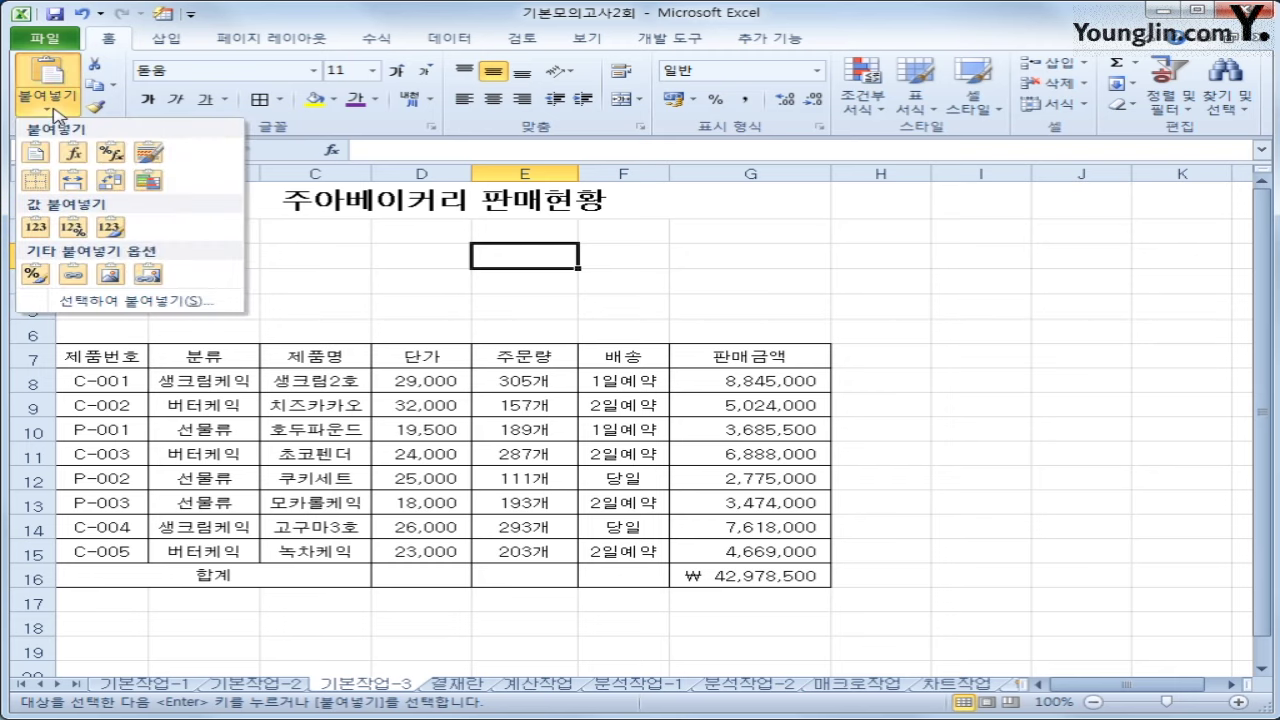
{"action": "left_click", "coordinate": [150, 275]}
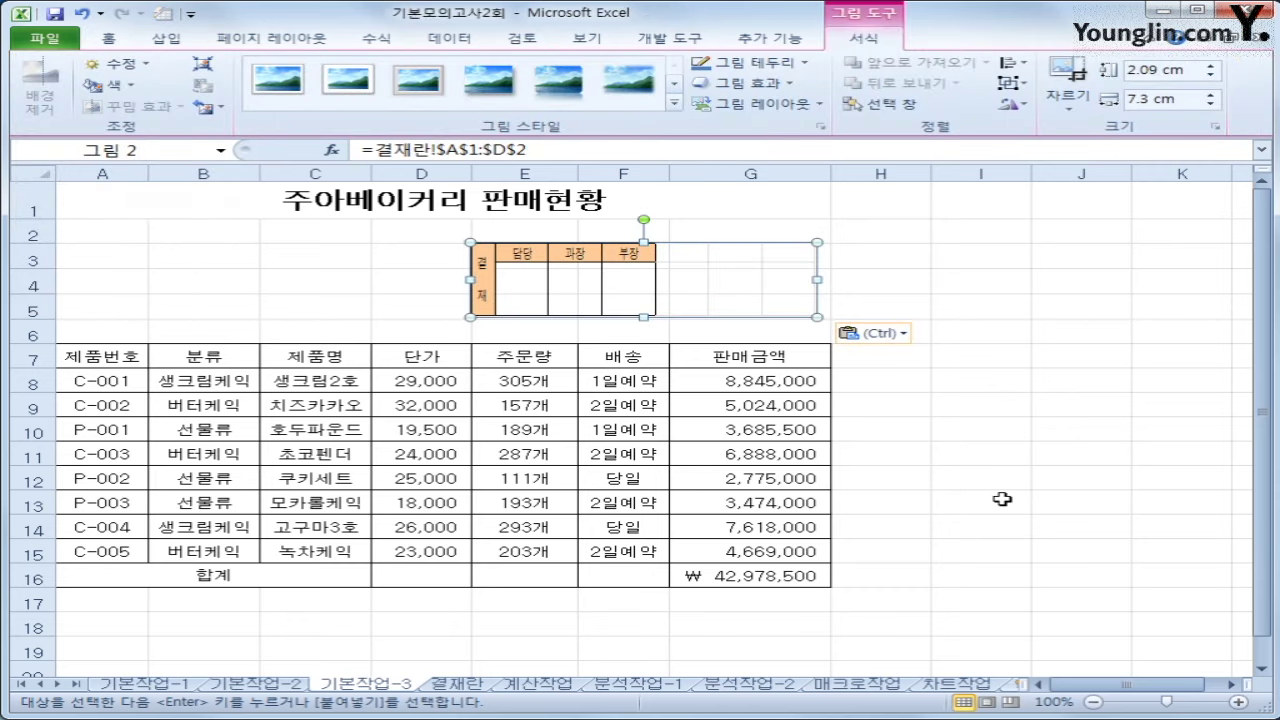
{"action": "left_click", "coordinate": [1002, 498]}
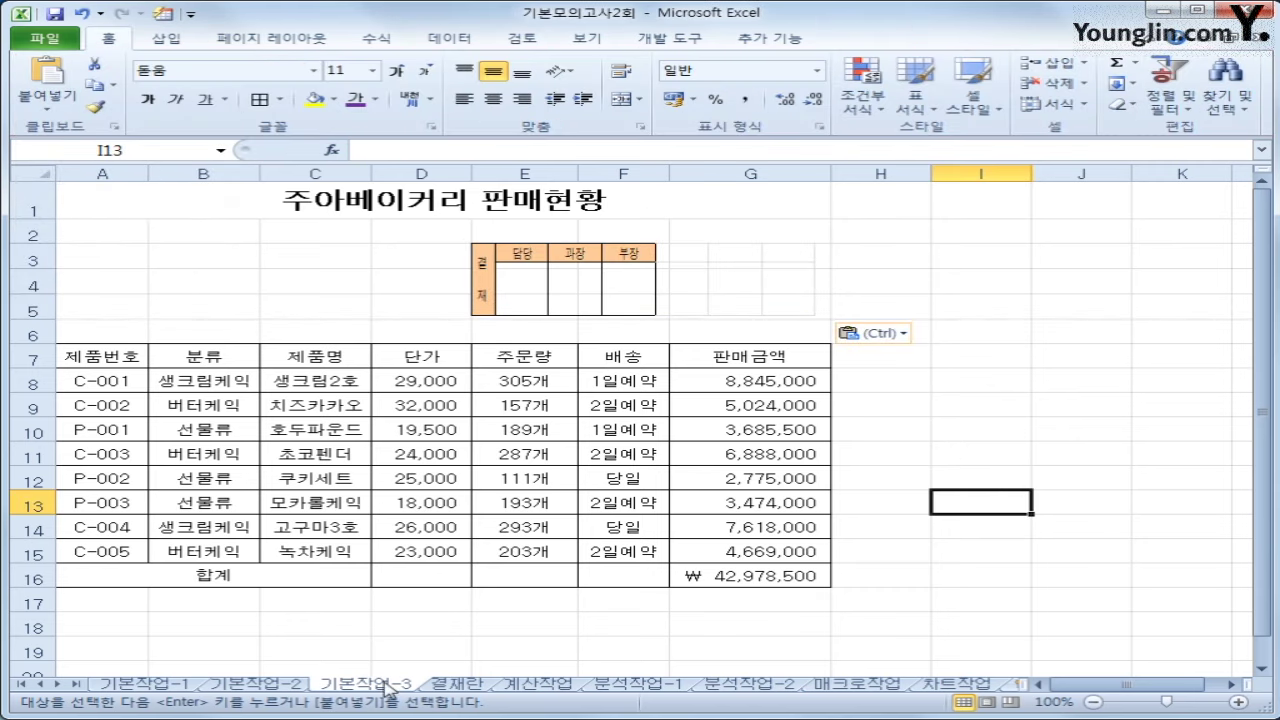
- Change cell C1 on the 결재란 sheet to 대리 and check the linked picture on 기본작업-3
{"action": "left_click", "coordinate": [457, 684]}
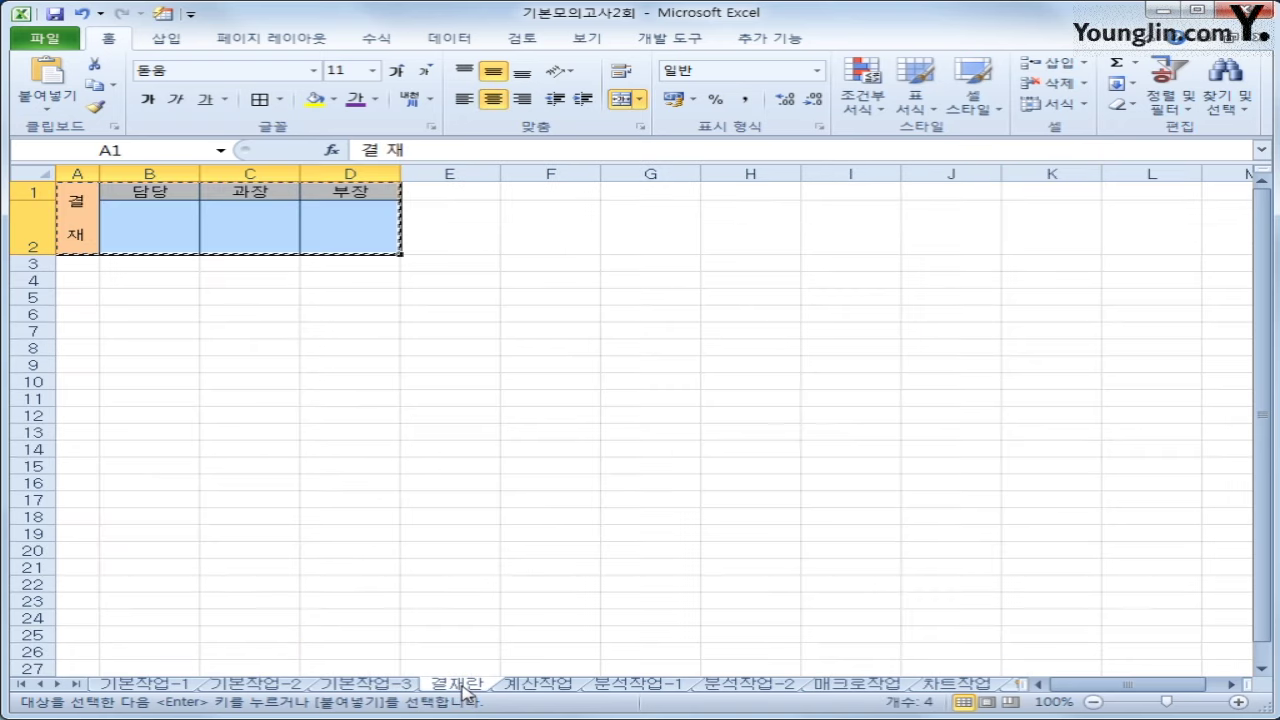
{"action": "left_click", "coordinate": [276, 195]}
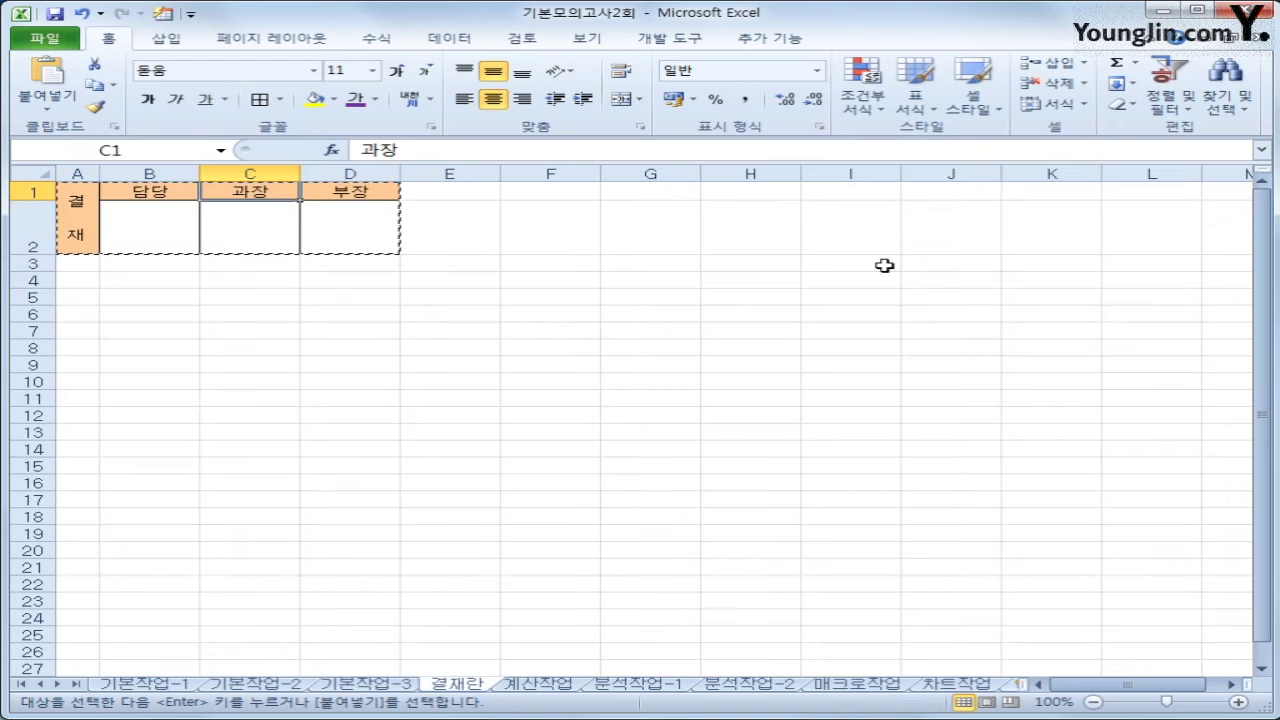
{"action": "type", "text": "대리"}
{"action": "key", "text": "Return"}
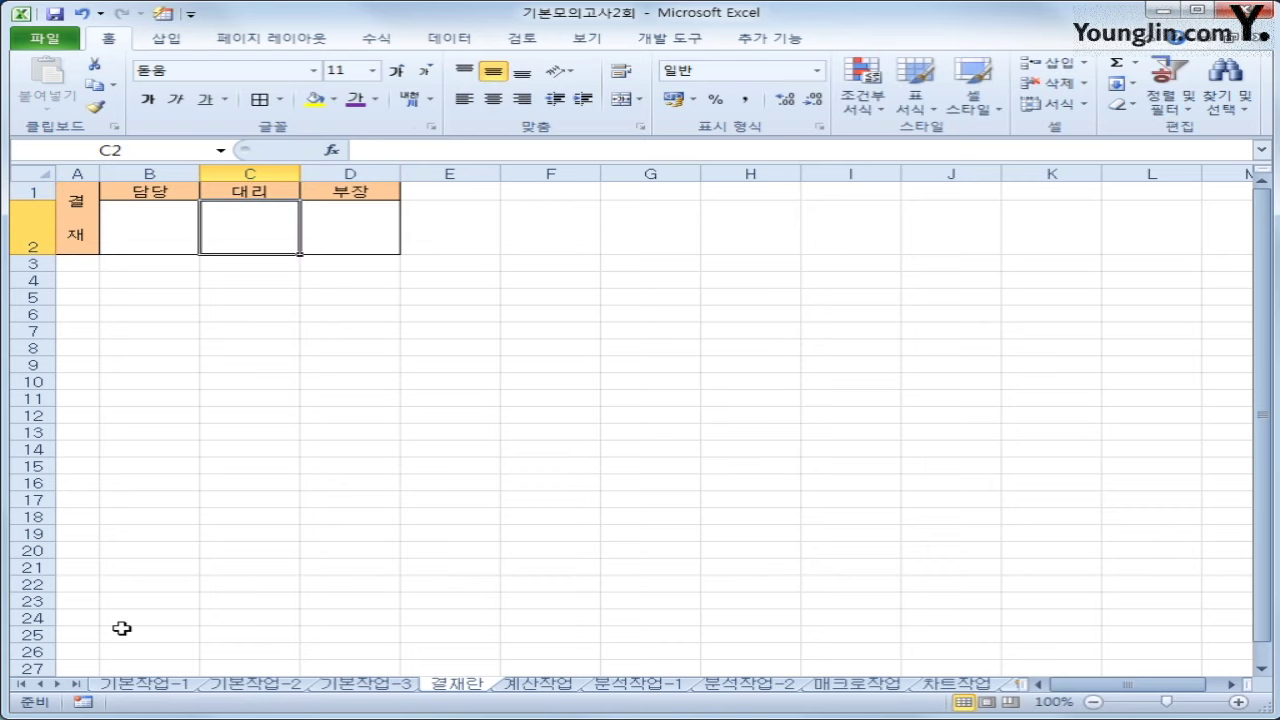
{"action": "left_click", "coordinate": [328, 686]}
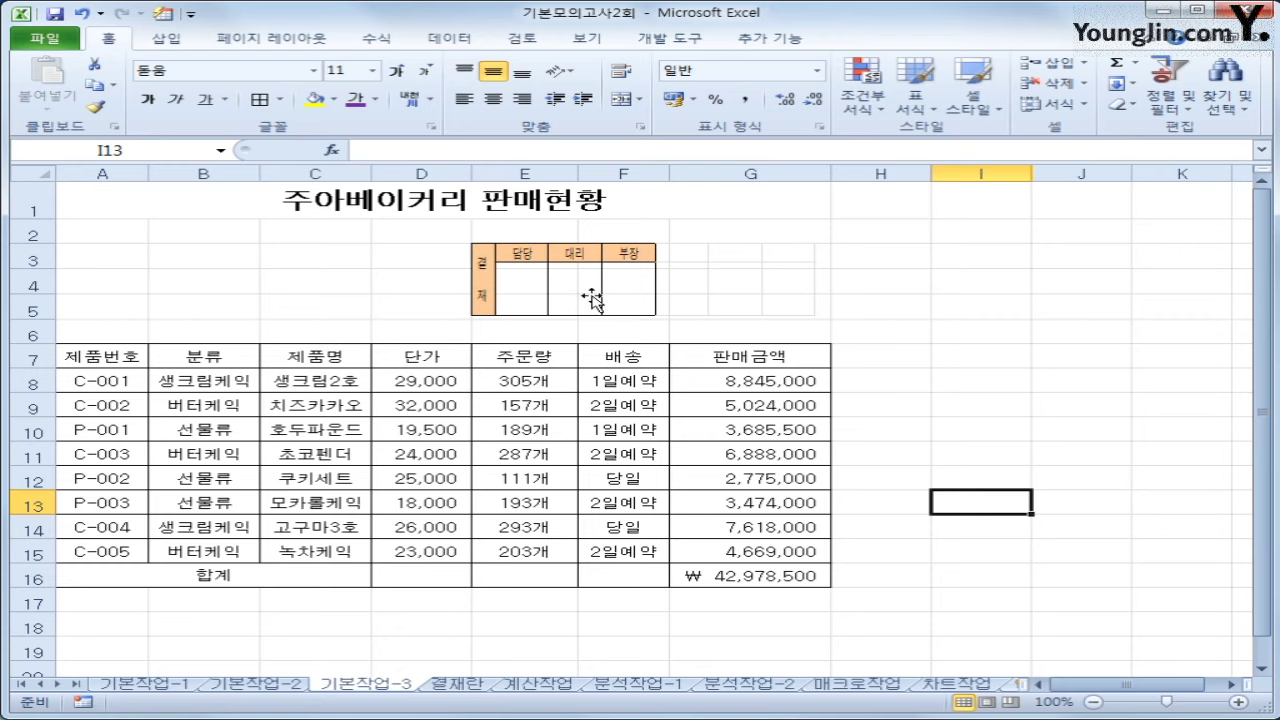
- Change cell C1 on the 결재란 sheet to 과장 and return to the 기본작업-3 sheet to check the linked picture
{"action": "left_click", "coordinate": [460, 684]}
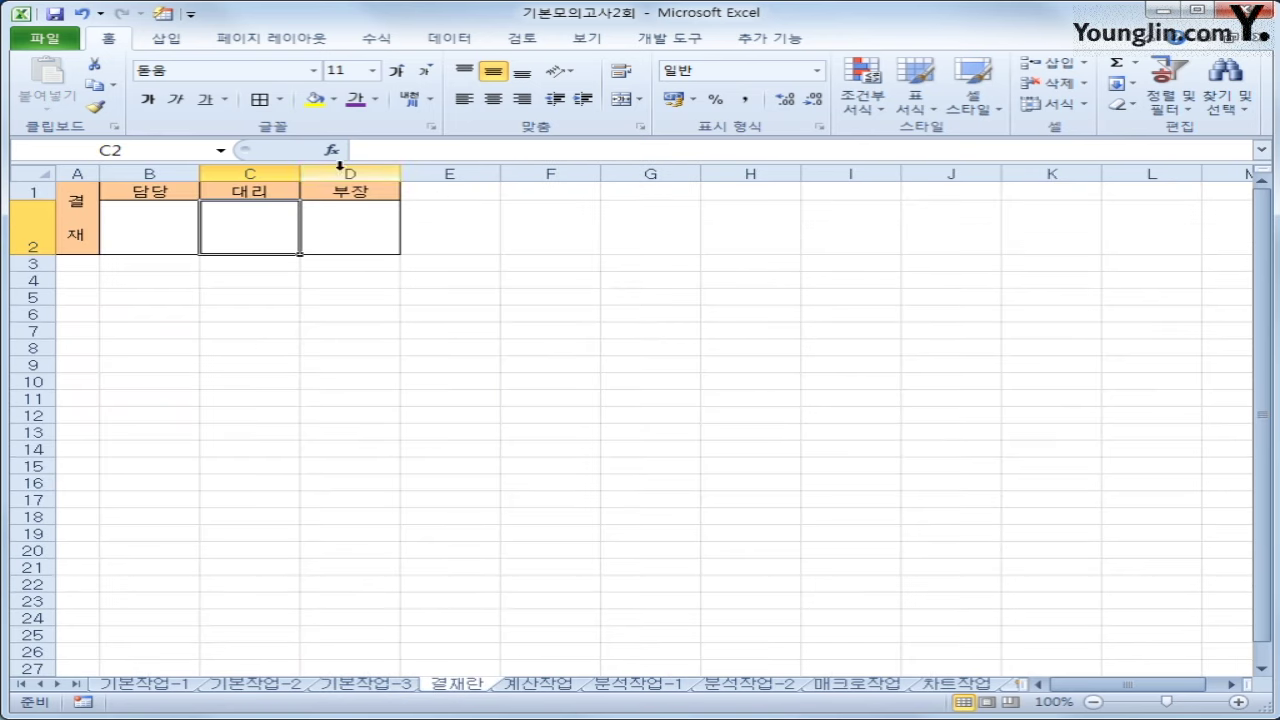
{"action": "left_click", "coordinate": [268, 190]}
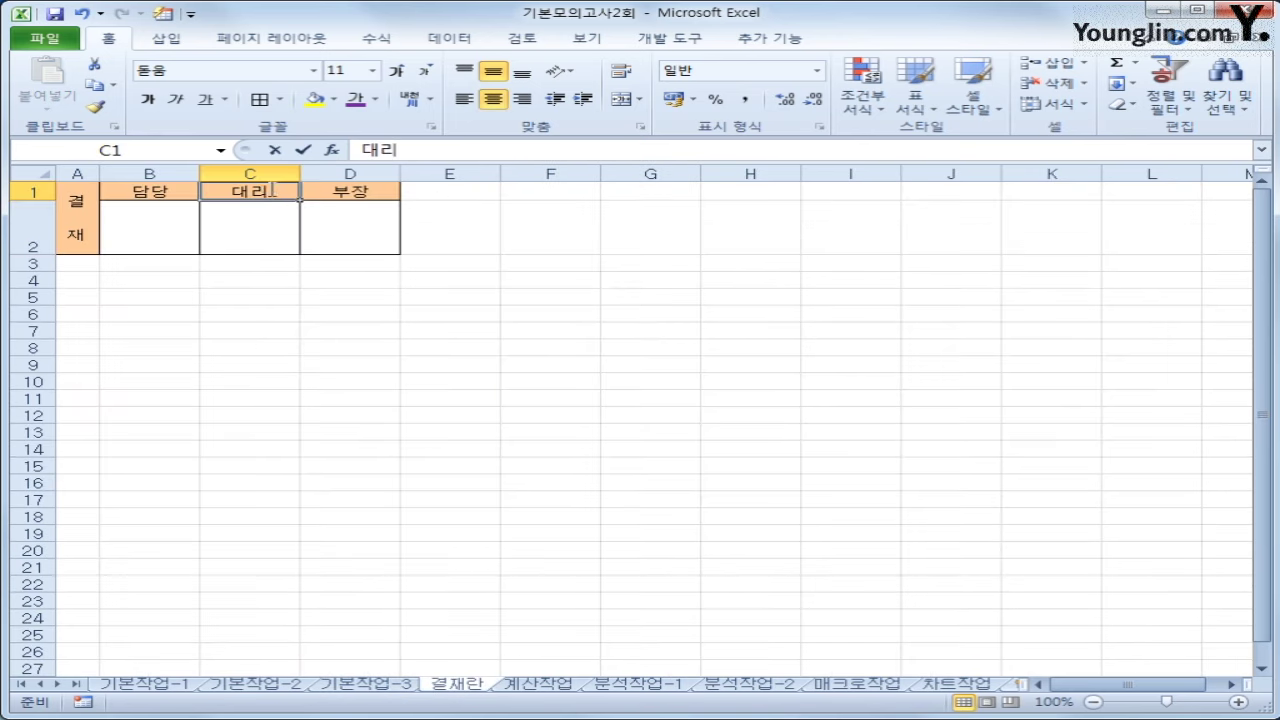
{"action": "type", "text": "과장"}
{"action": "key", "text": "Return"}
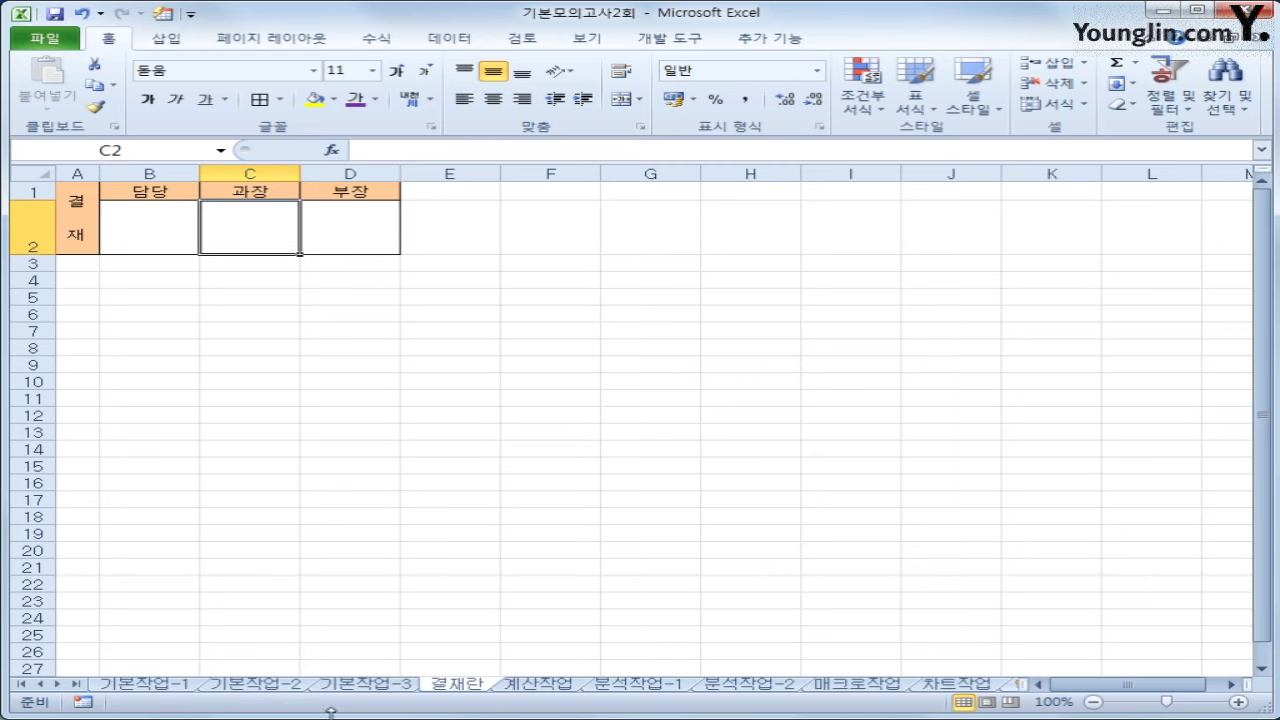
{"action": "left_click", "coordinate": [362, 684]}
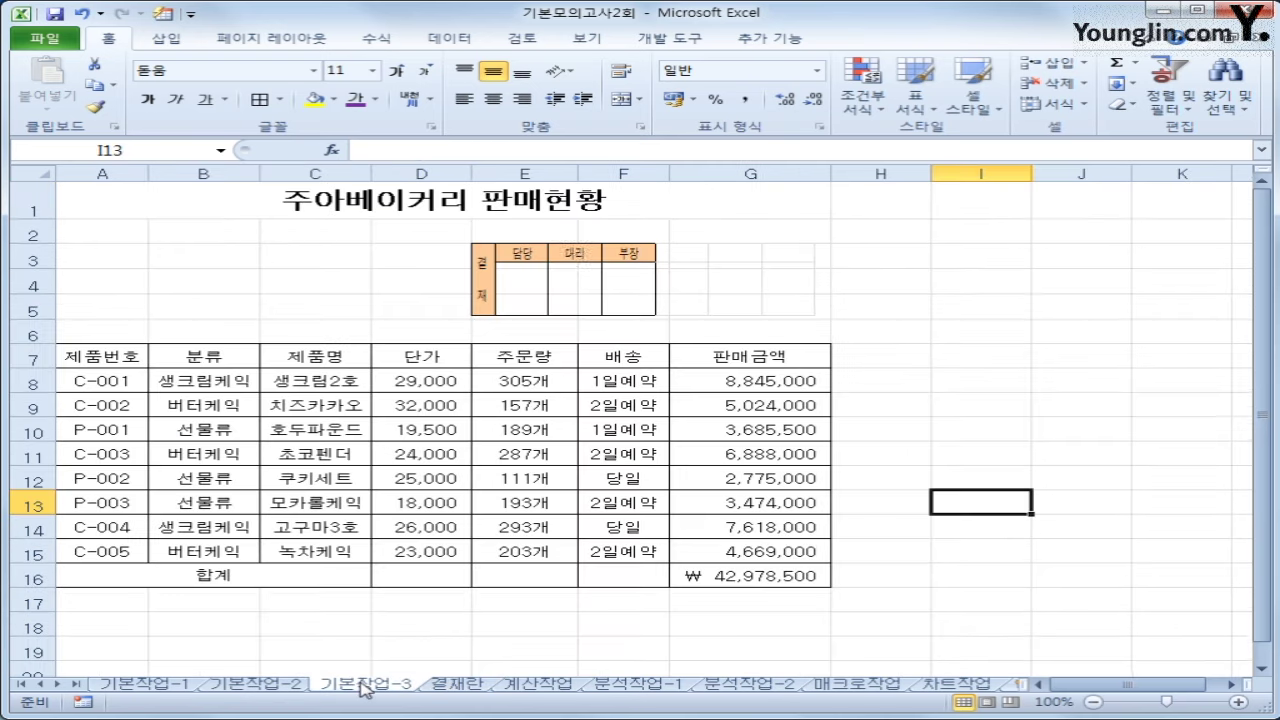
- Widen the linked approval box picture on 기본작업-3 so that its right edge reaches column J, and deselect it
{"action": "left_click", "coordinate": [638, 270]}
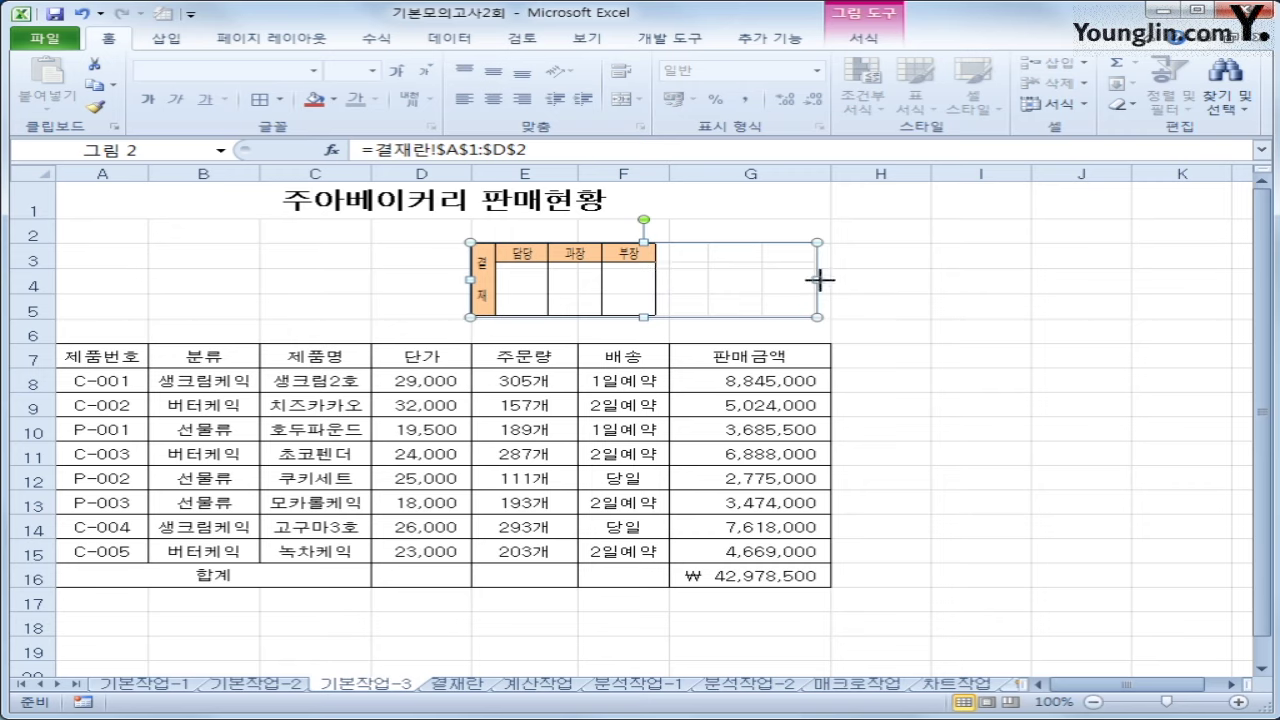
{"action": "left_click_drag", "start_coordinate": [1026, 282], "coordinate": [1062, 282]}
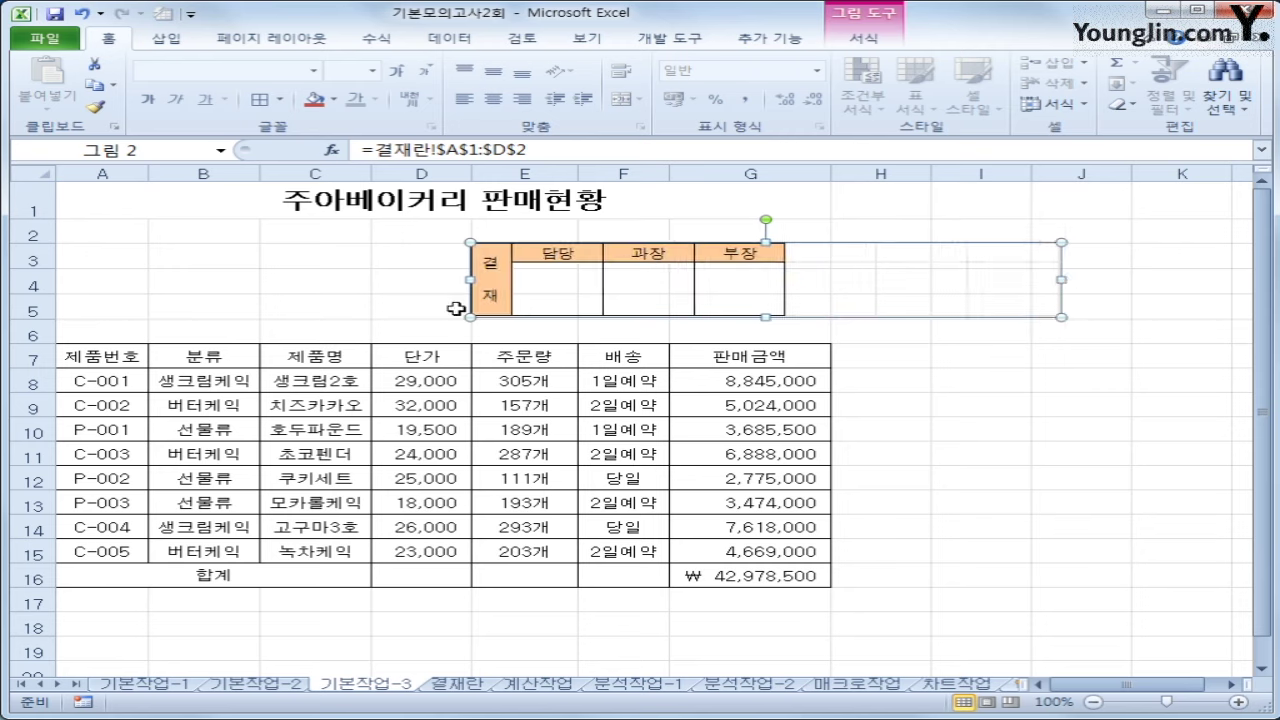
{"action": "key", "text": "Escape"}
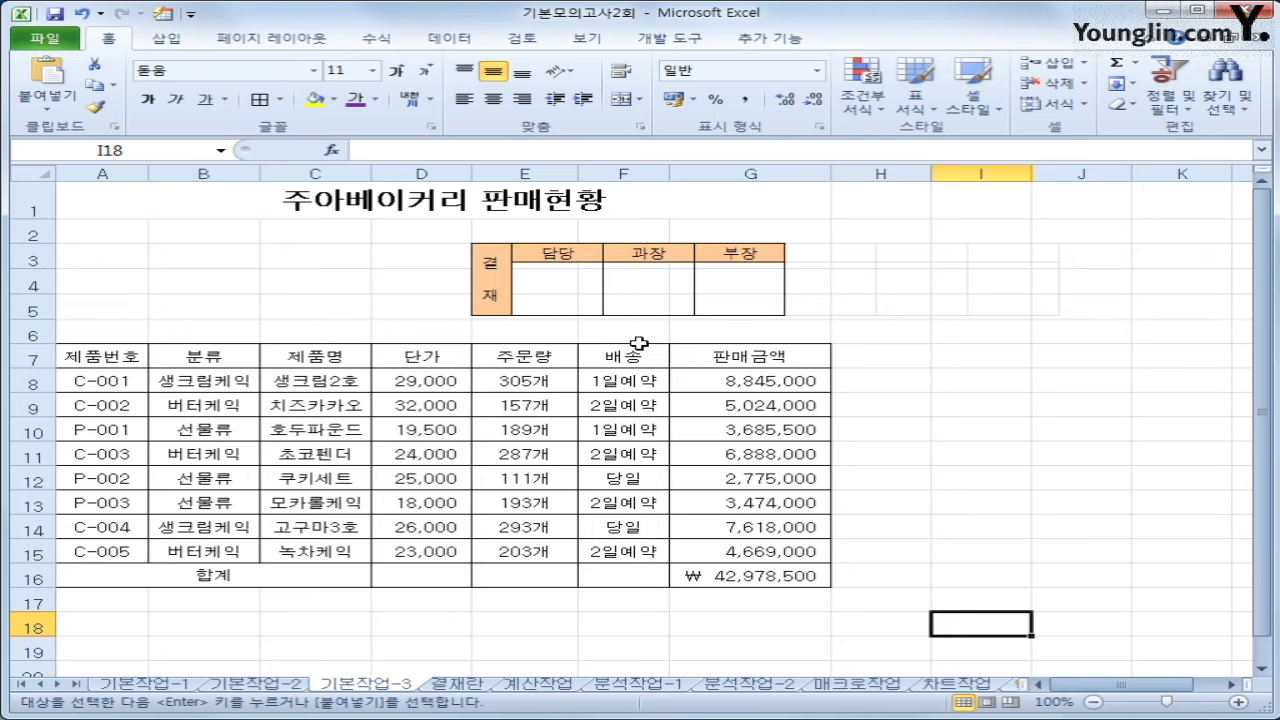
- Enter the criteria 구분 in A12 and 외국어고 in A13 on the 계산작업 sheet
{"action": "left_click", "coordinate": [532, 686]}
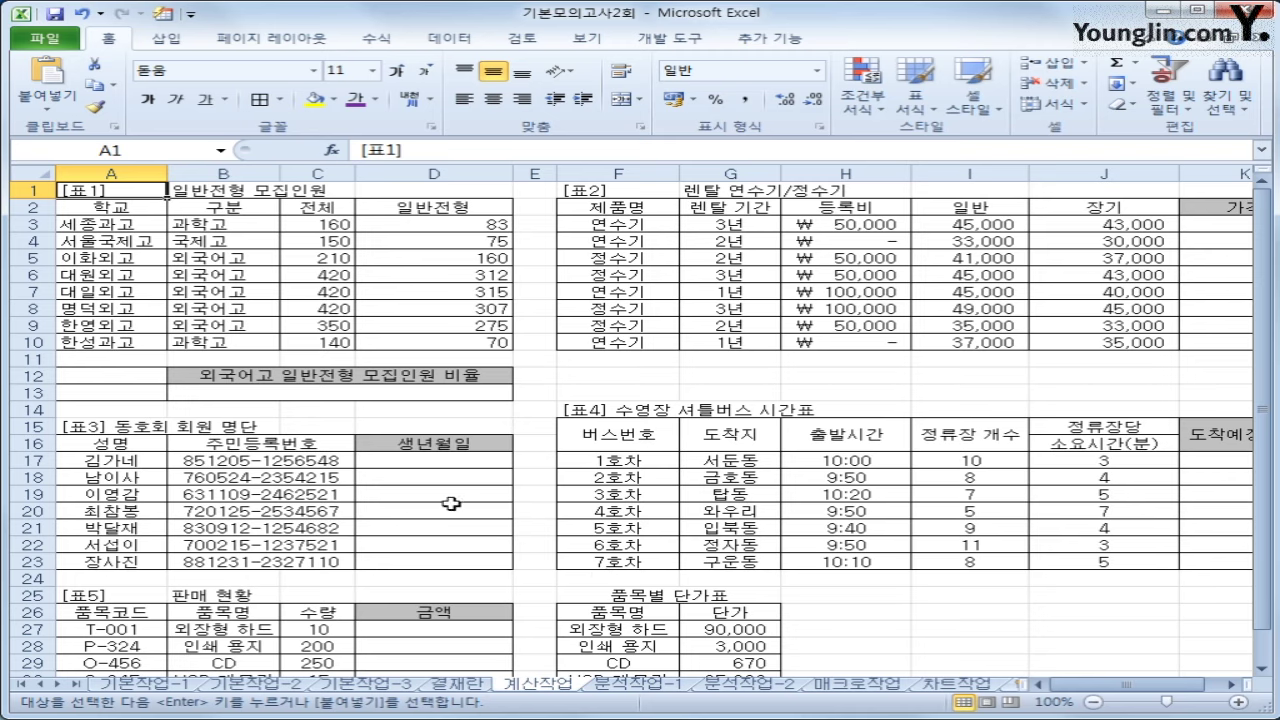
{"action": "left_click", "coordinate": [220, 257]}
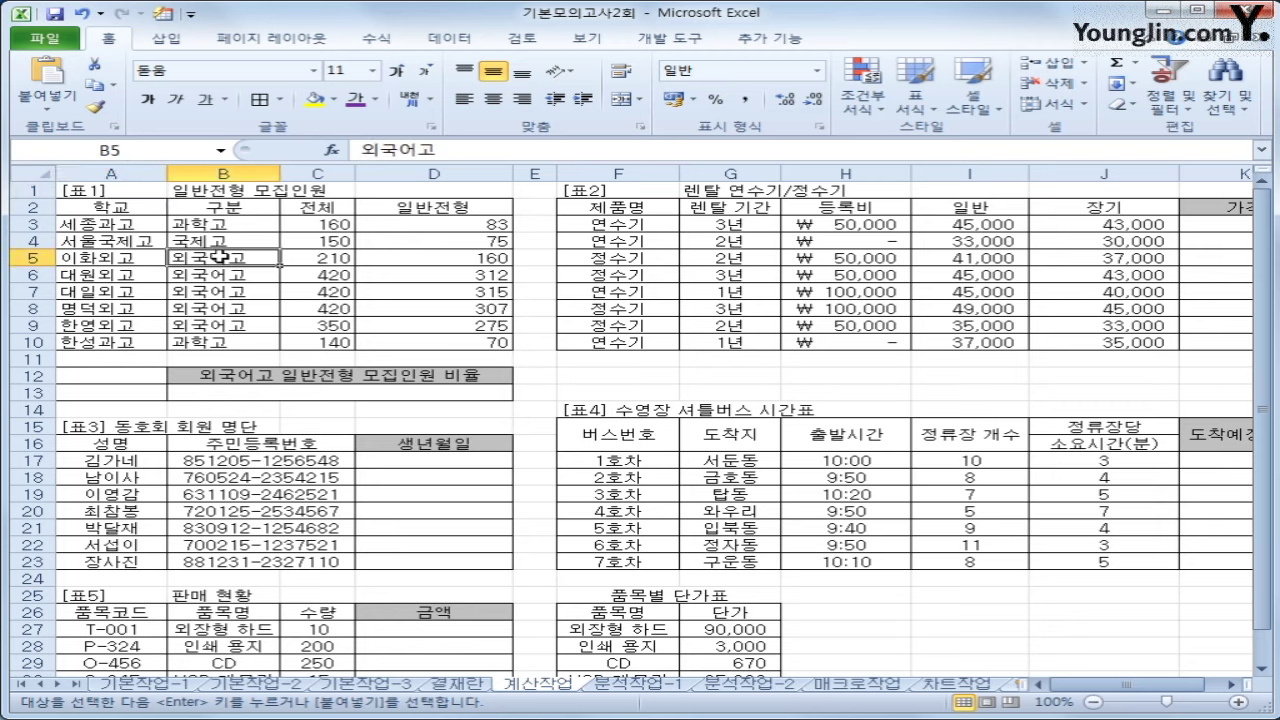
{"action": "left_click", "coordinate": [270, 396]}
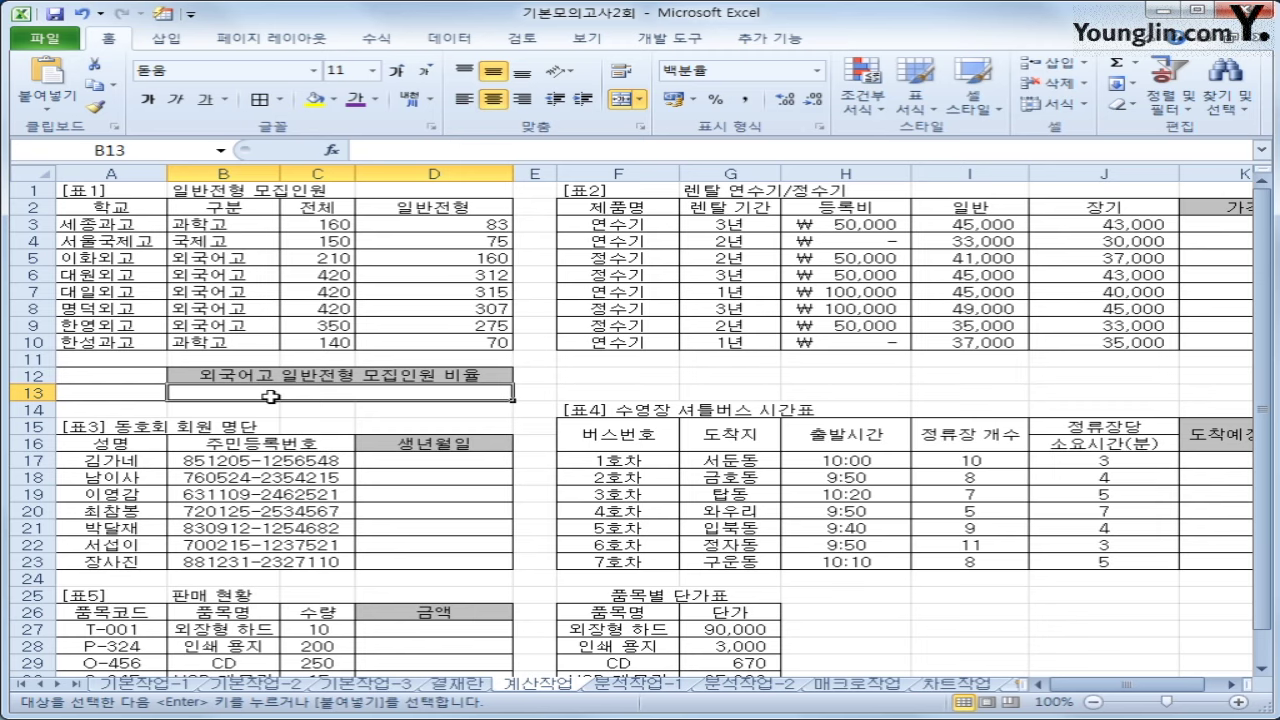
{"action": "left_click", "coordinate": [130, 373]}
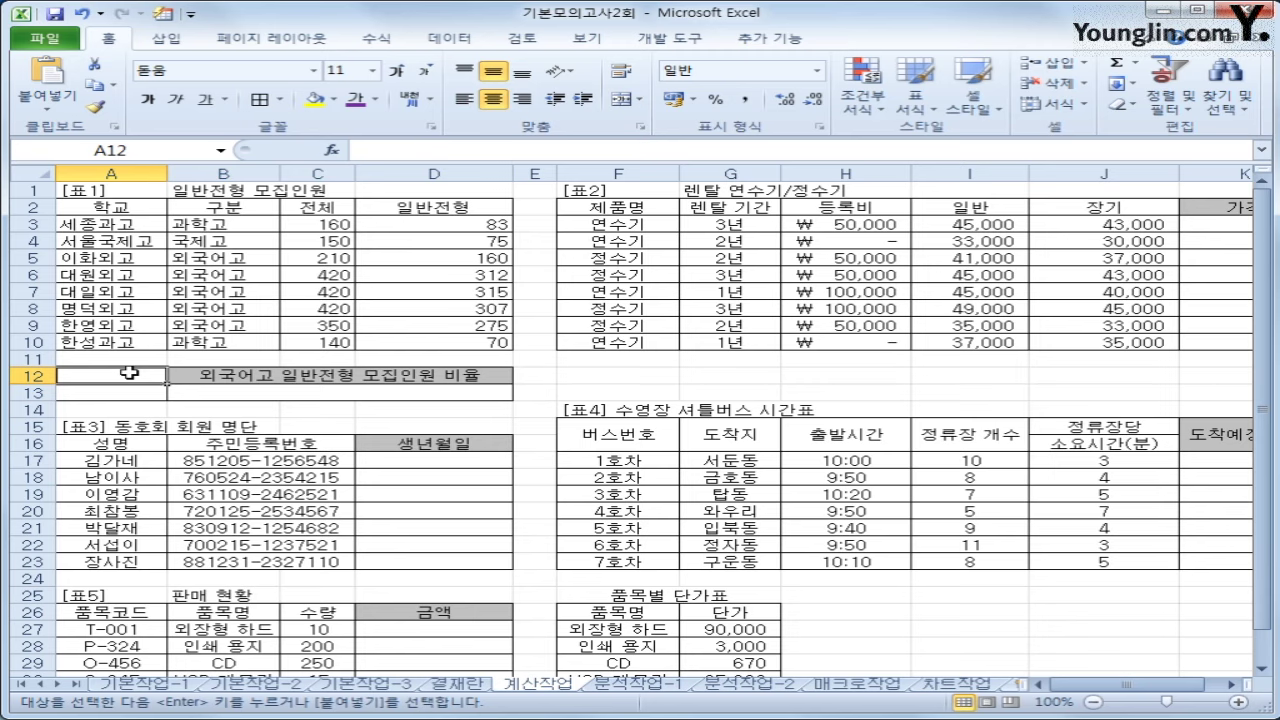
{"action": "type", "text": "구분"}
{"action": "key", "text": "Return"}
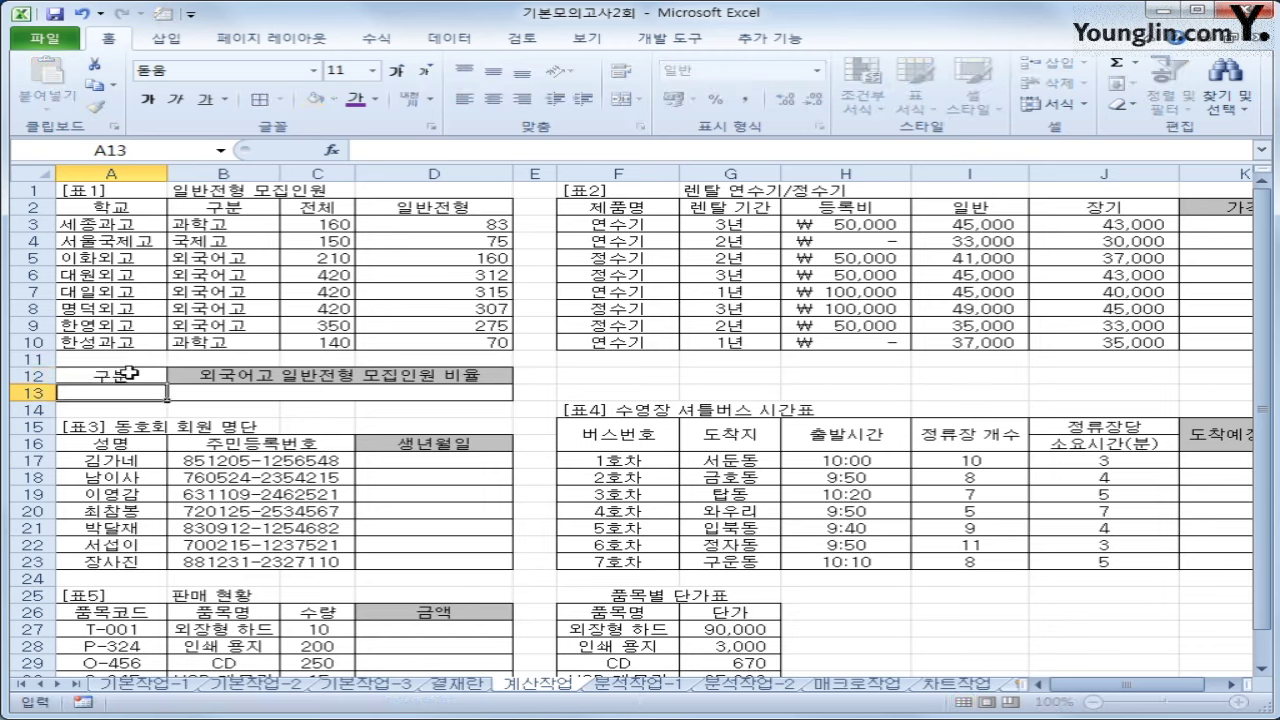
{"action": "type", "text": "외국억"}
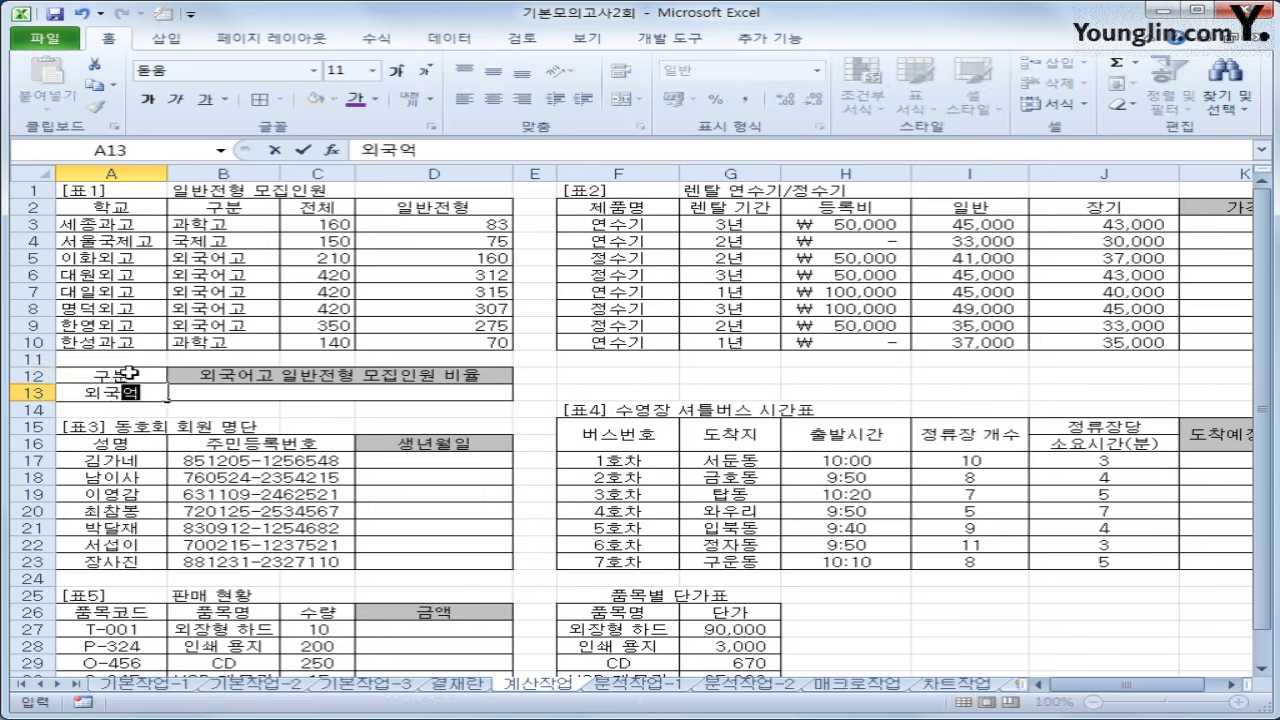
{"action": "type", "text": "고"}
{"action": "key", "text": "Return"}
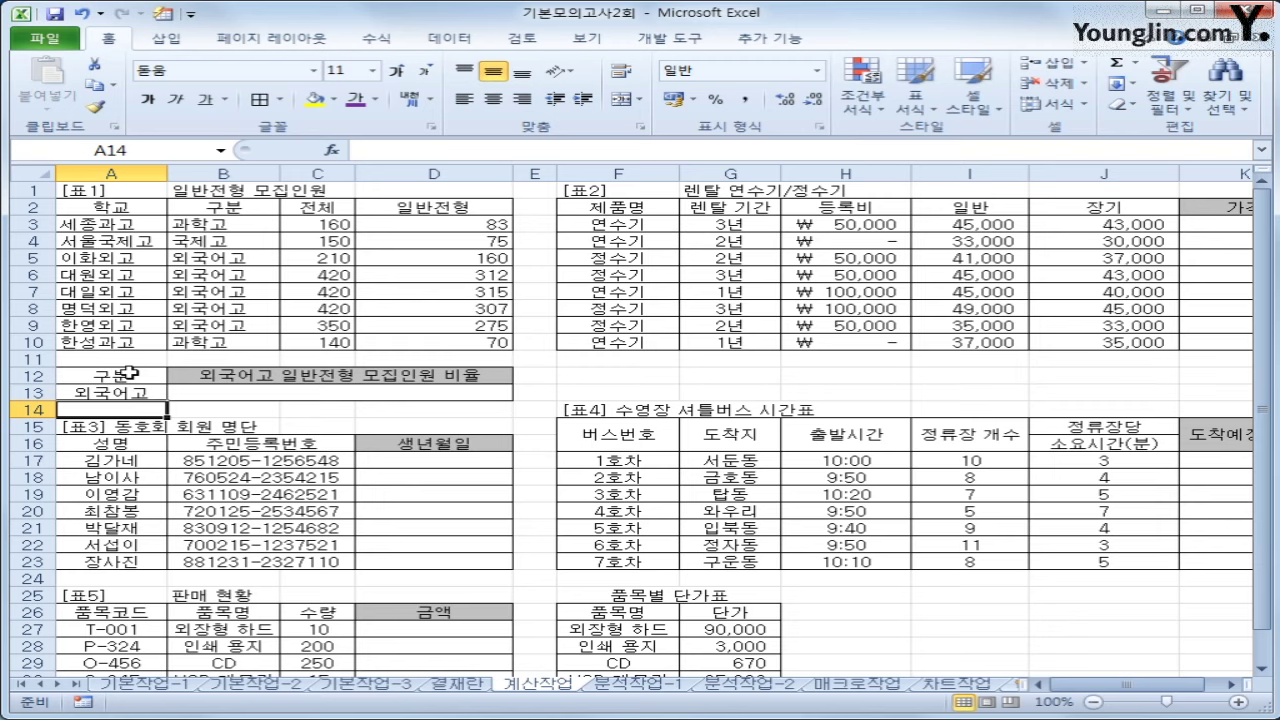
- Insert the DSUM function from the 데이터베이스 category into cell B13
{"action": "left_click_drag", "start_coordinate": [130, 373], "coordinate": [128, 392]}
{"action": "left_click", "coordinate": [207, 388]}
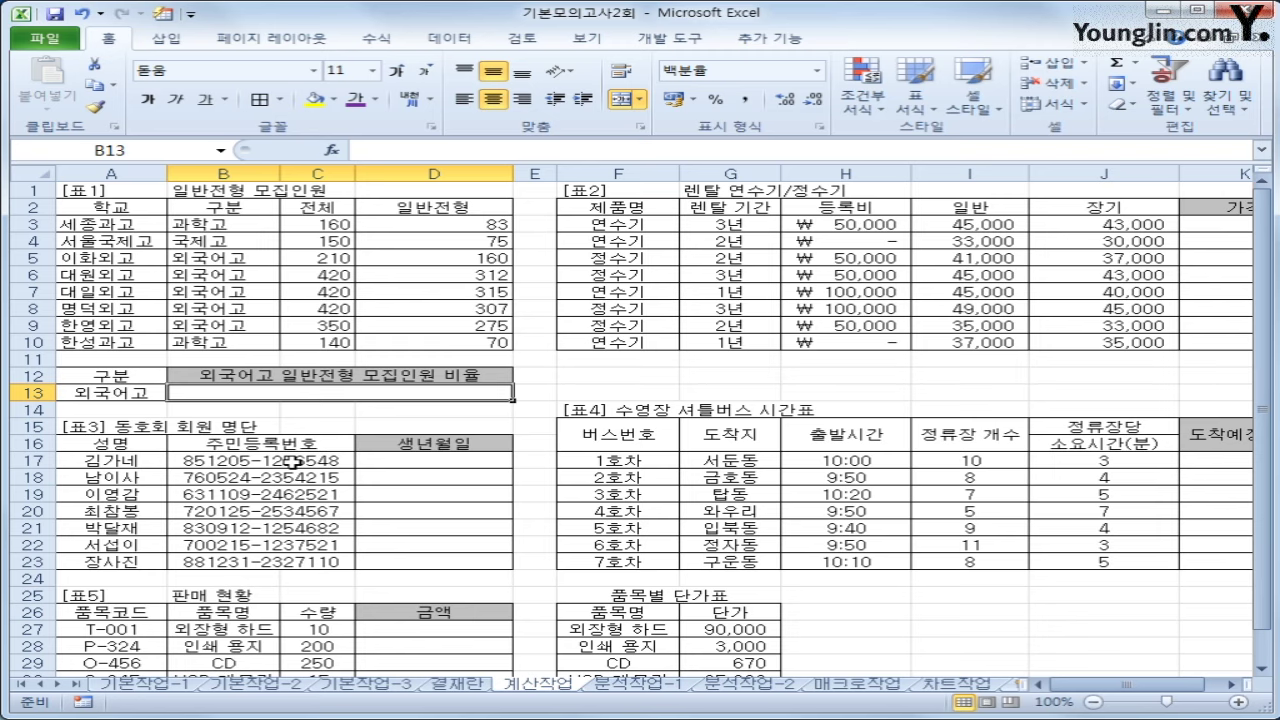
{"action": "left_click", "coordinate": [336, 152]}
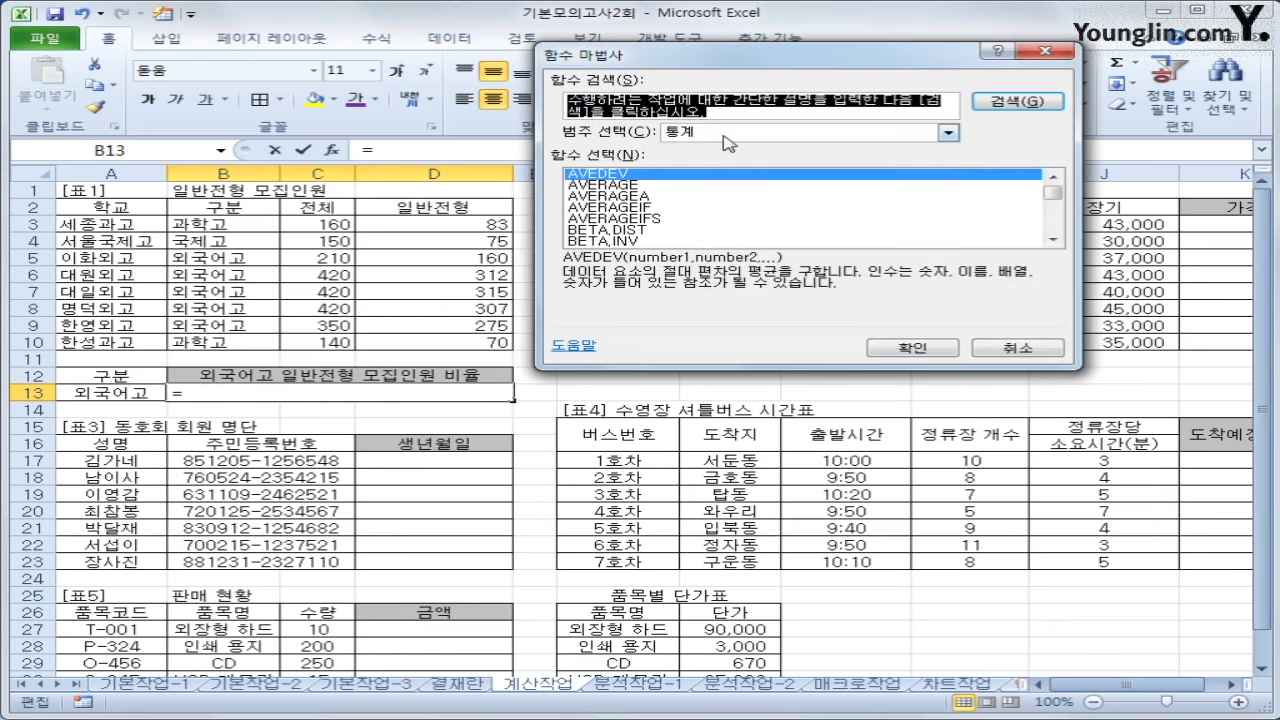
{"action": "left_click", "coordinate": [730, 136]}
{"action": "left_click", "coordinate": [745, 226]}
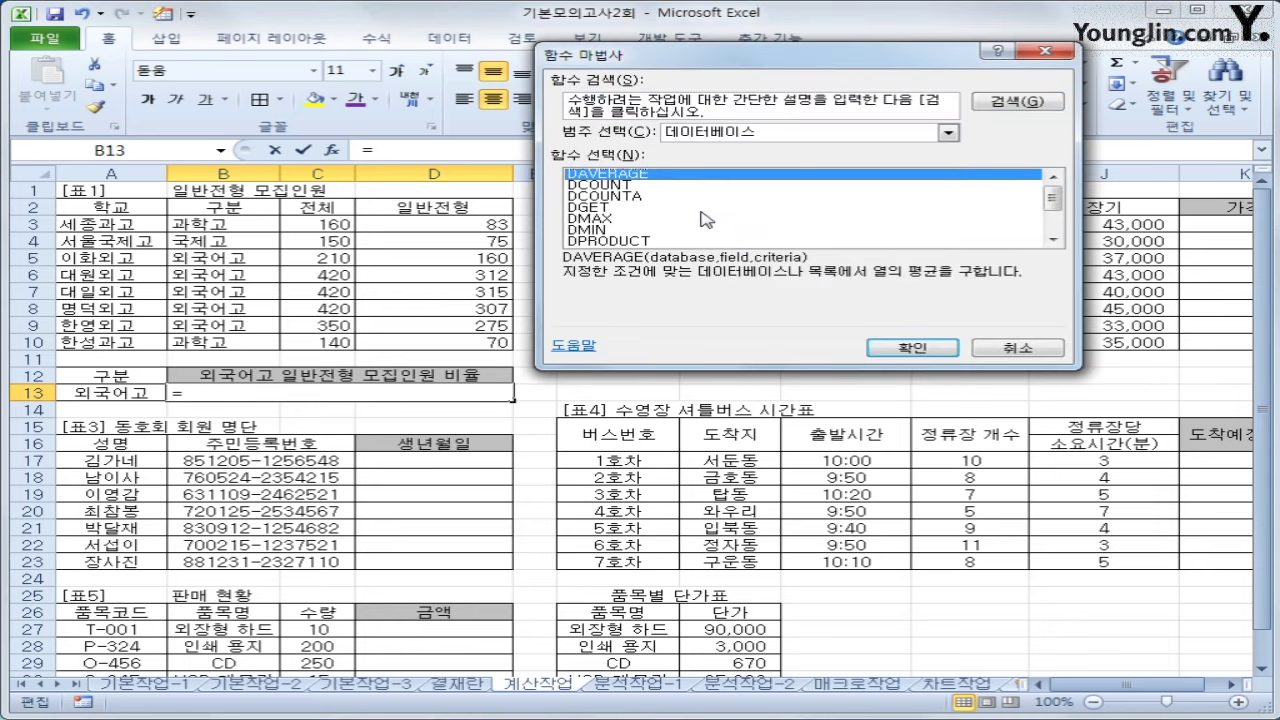
{"action": "left_click_drag", "start_coordinate": [1052, 199], "coordinate": [1052, 214]}
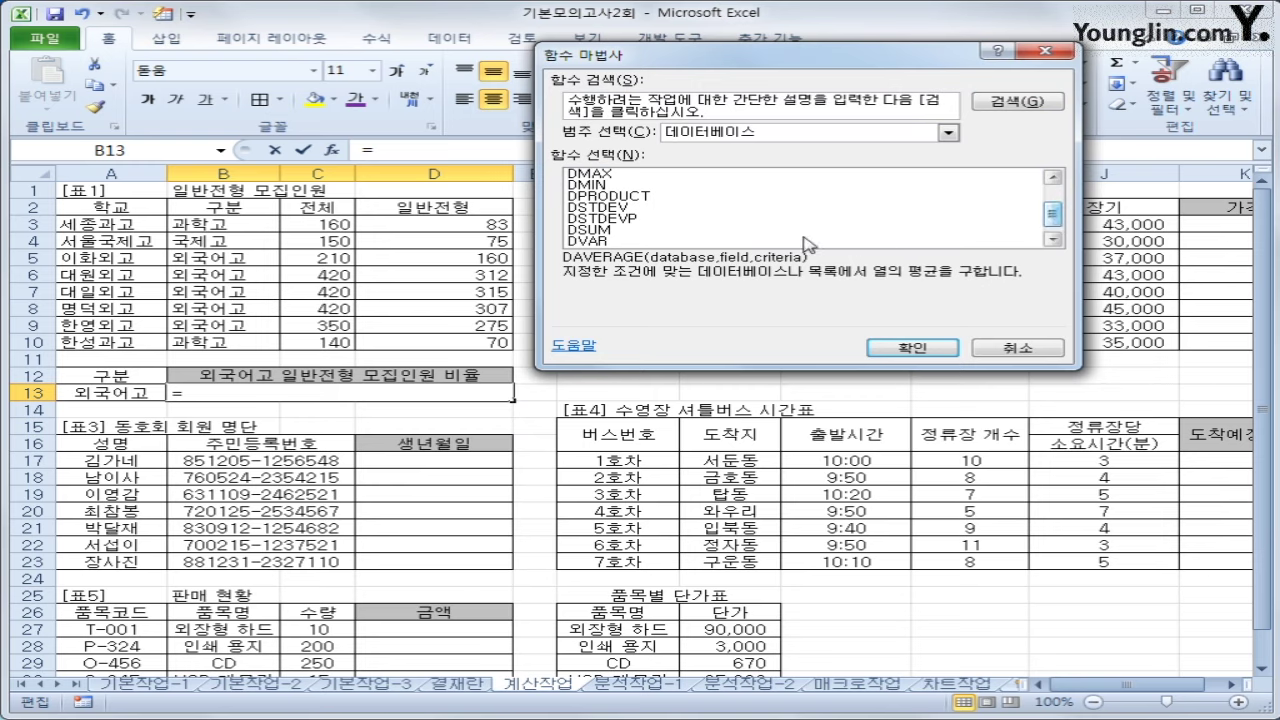
{"action": "left_click", "coordinate": [760, 230]}
{"action": "left_click", "coordinate": [900, 347]}
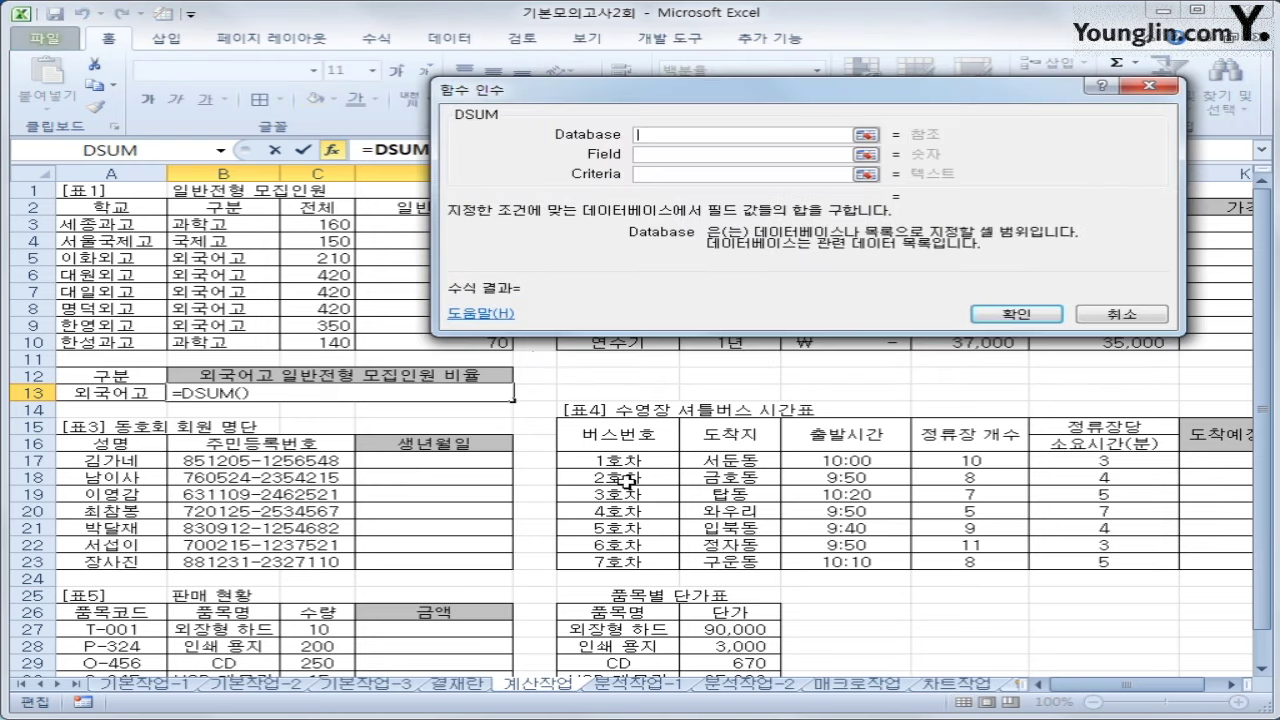
- Set the DSUM arguments to database A2:D10, field D2 and criteria A12:A13, and accept the function
{"action": "left_click_drag", "start_coordinate": [617, 270], "coordinate": [569, 570]}
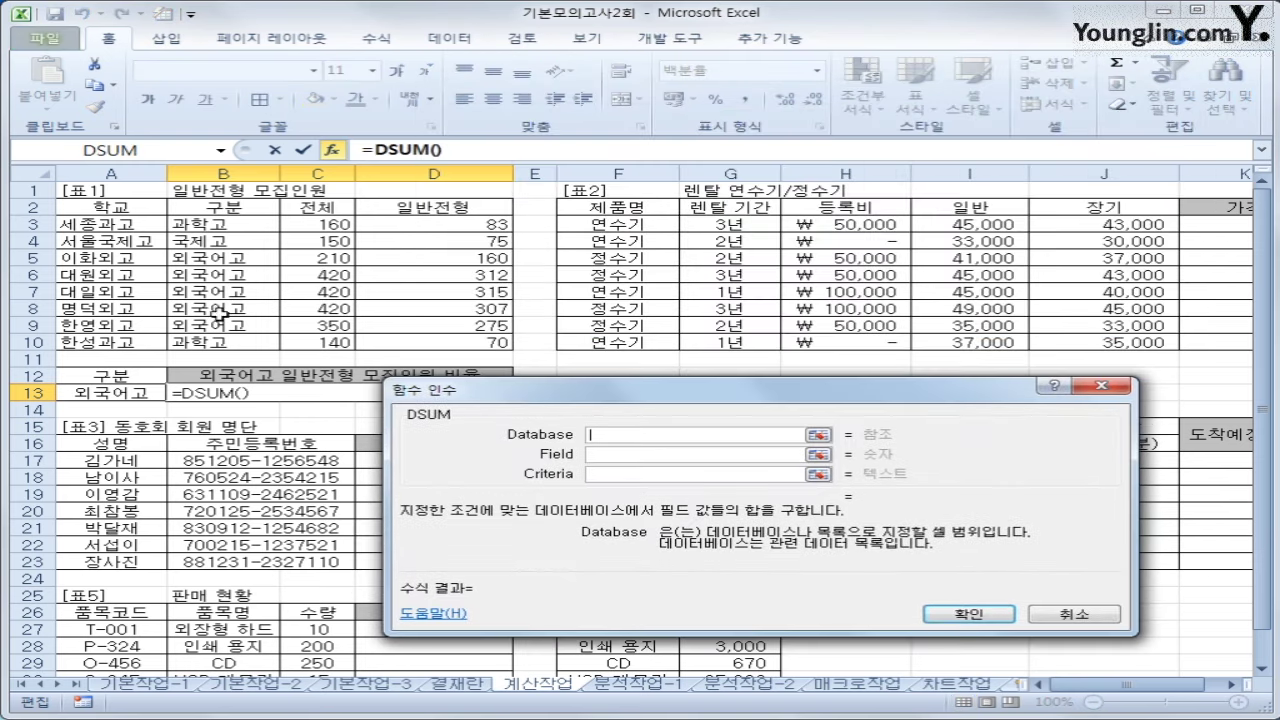
{"action": "left_click_drag", "start_coordinate": [113, 207], "coordinate": [453, 345]}
{"action": "left_click", "coordinate": [611, 458]}
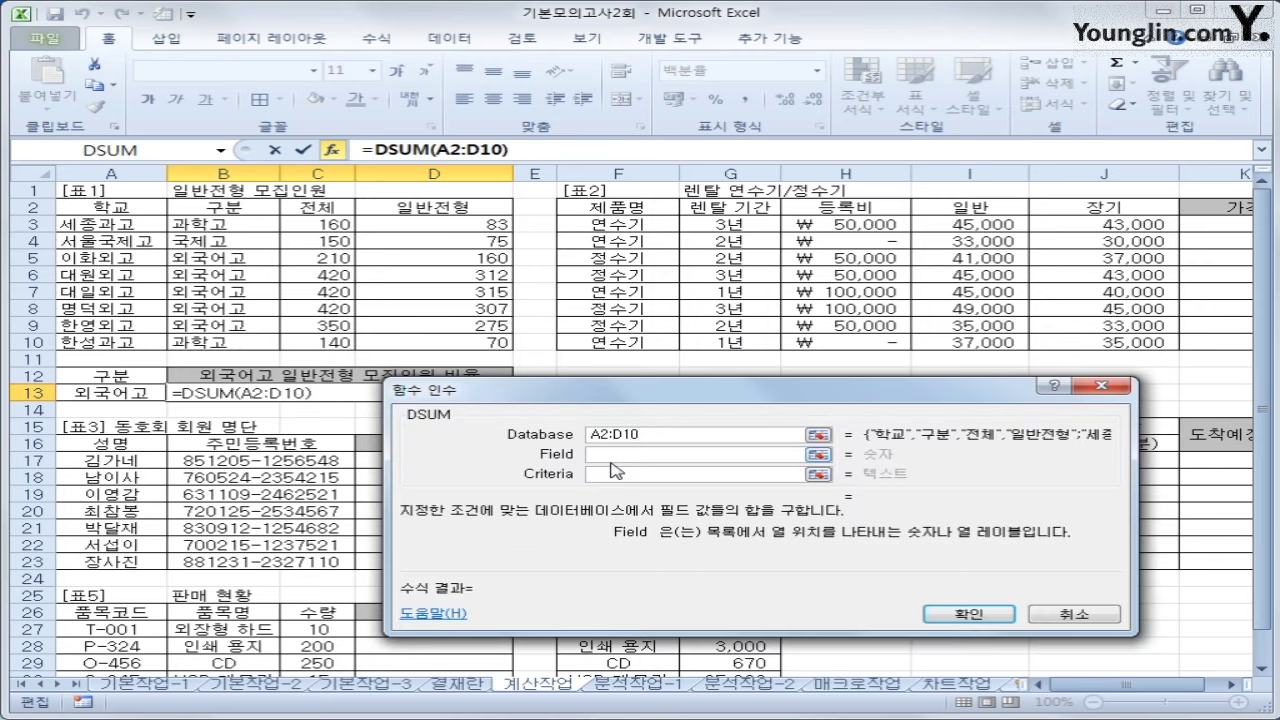
{"action": "left_click", "coordinate": [413, 205]}
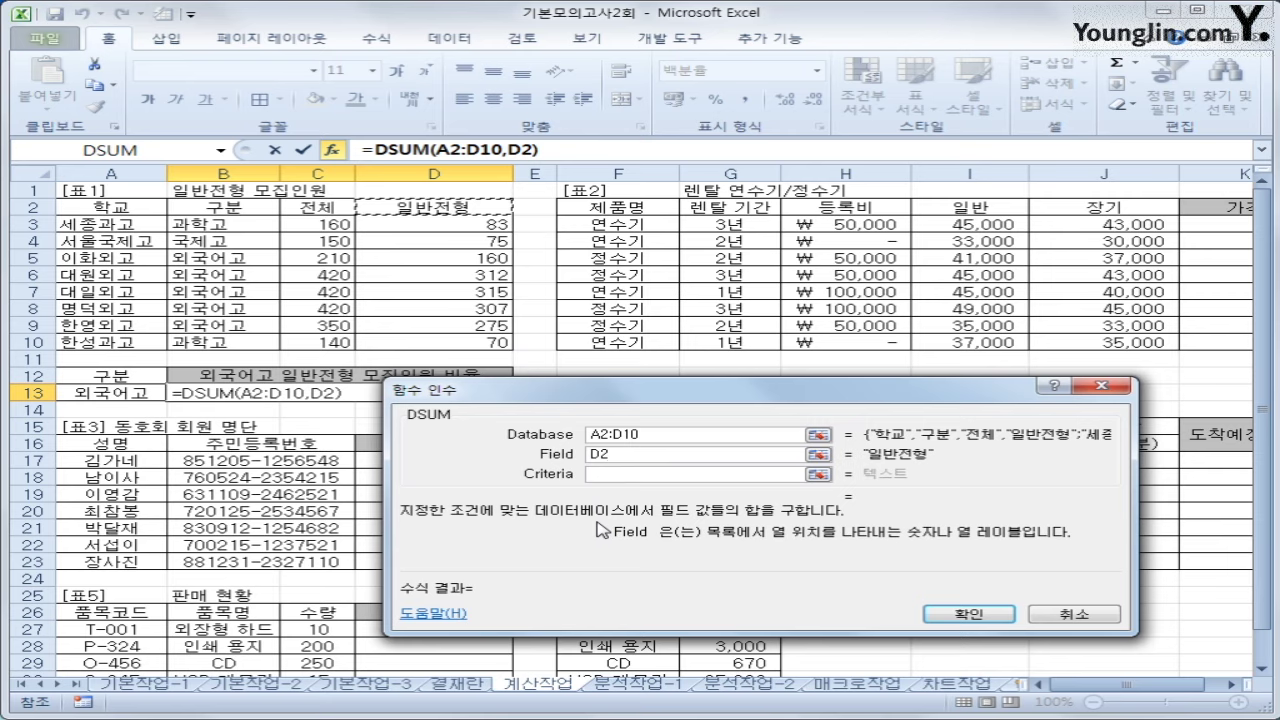
{"action": "left_click", "coordinate": [615, 476]}
{"action": "left_click_drag", "start_coordinate": [118, 376], "coordinate": [118, 393]}
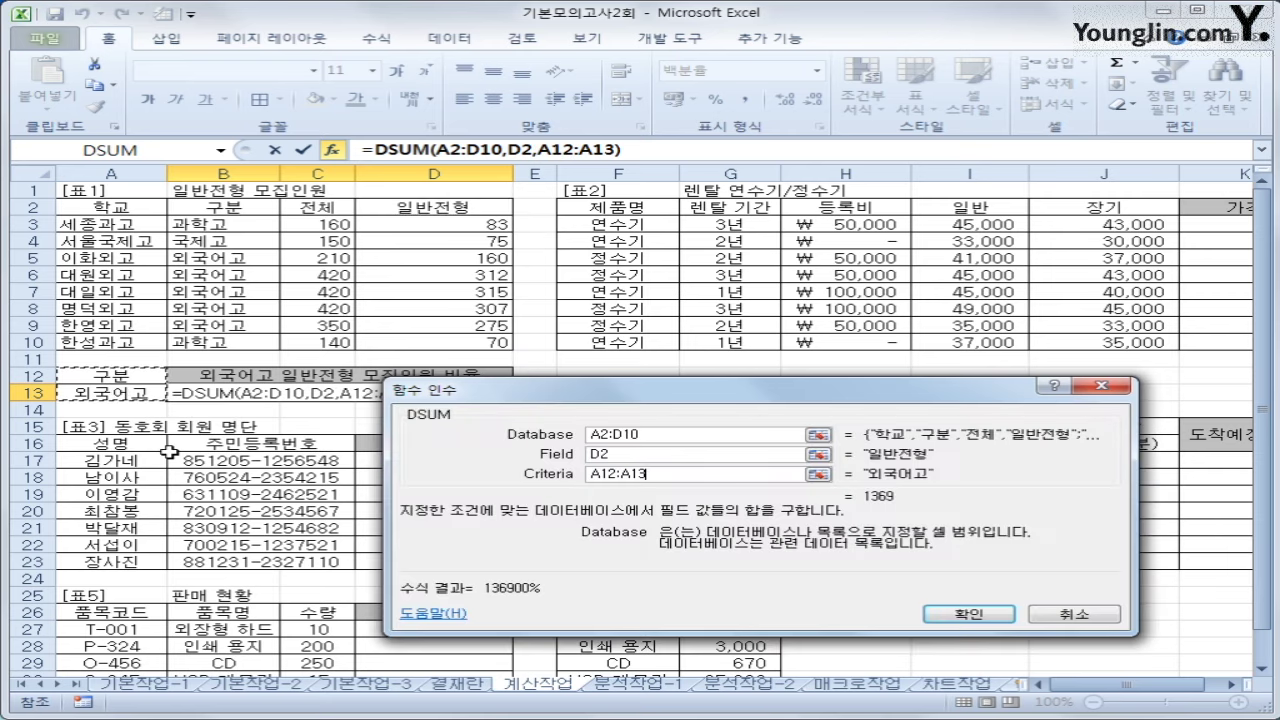
{"action": "left_click", "coordinate": [980, 613]}
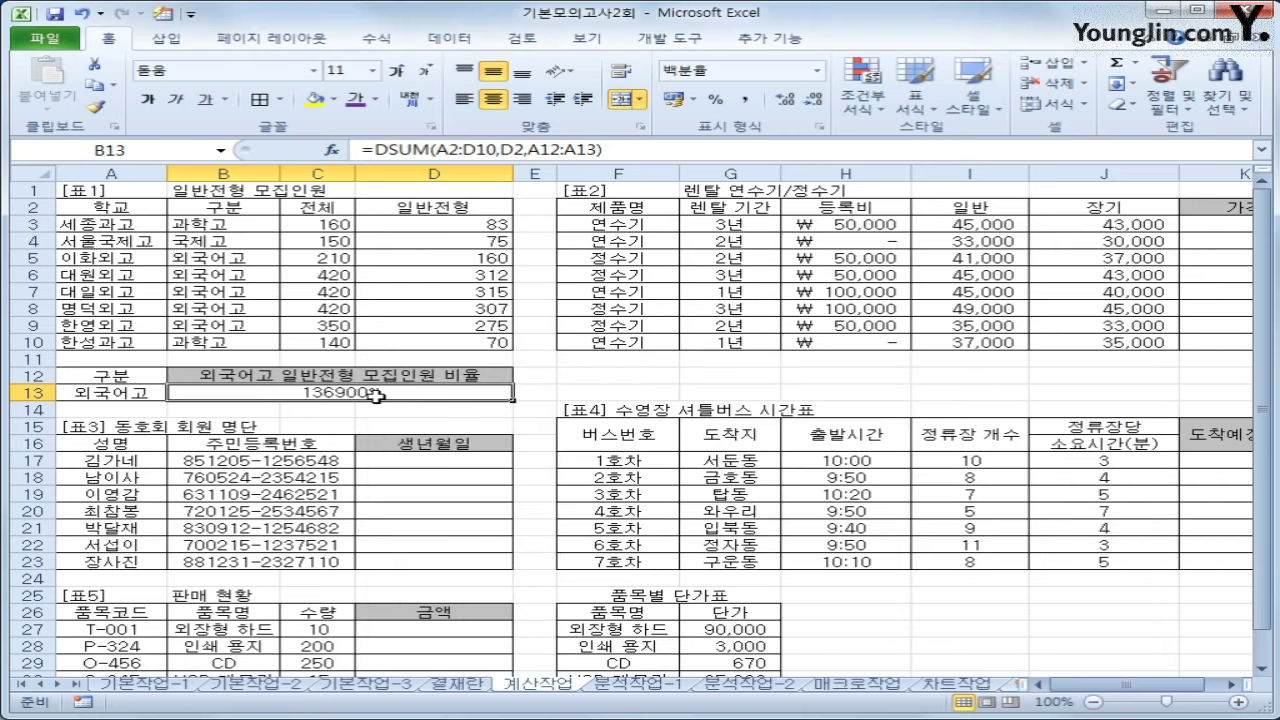
- Extend the DSUM formula in B13 so it is divided by SUM(D3:D10)
{"action": "left_click", "coordinate": [619, 144]}
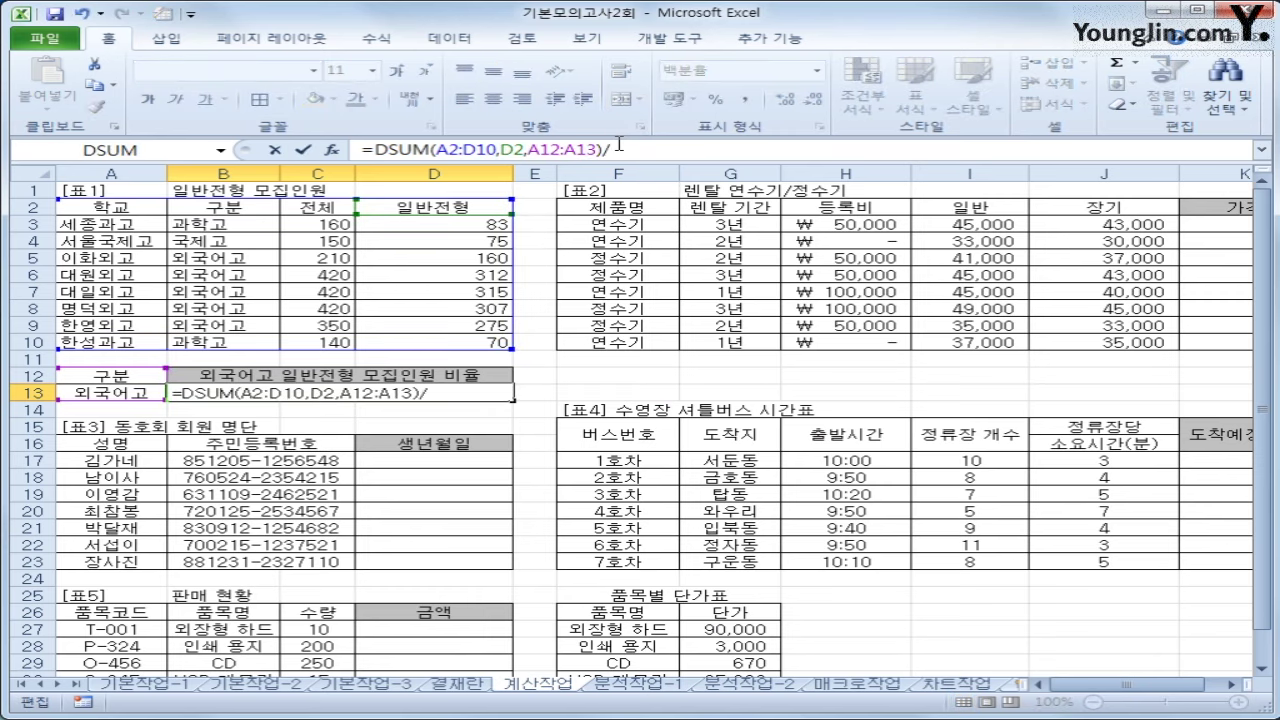
{"action": "type", "text": "/녀"}
{"action": "key", "text": "BackSpace"}
{"action": "key", "text": "Hangul"}
{"action": "type", "text": "sum("}
{"action": "left_click_drag", "start_coordinate": [483, 224], "coordinate": [483, 344]}
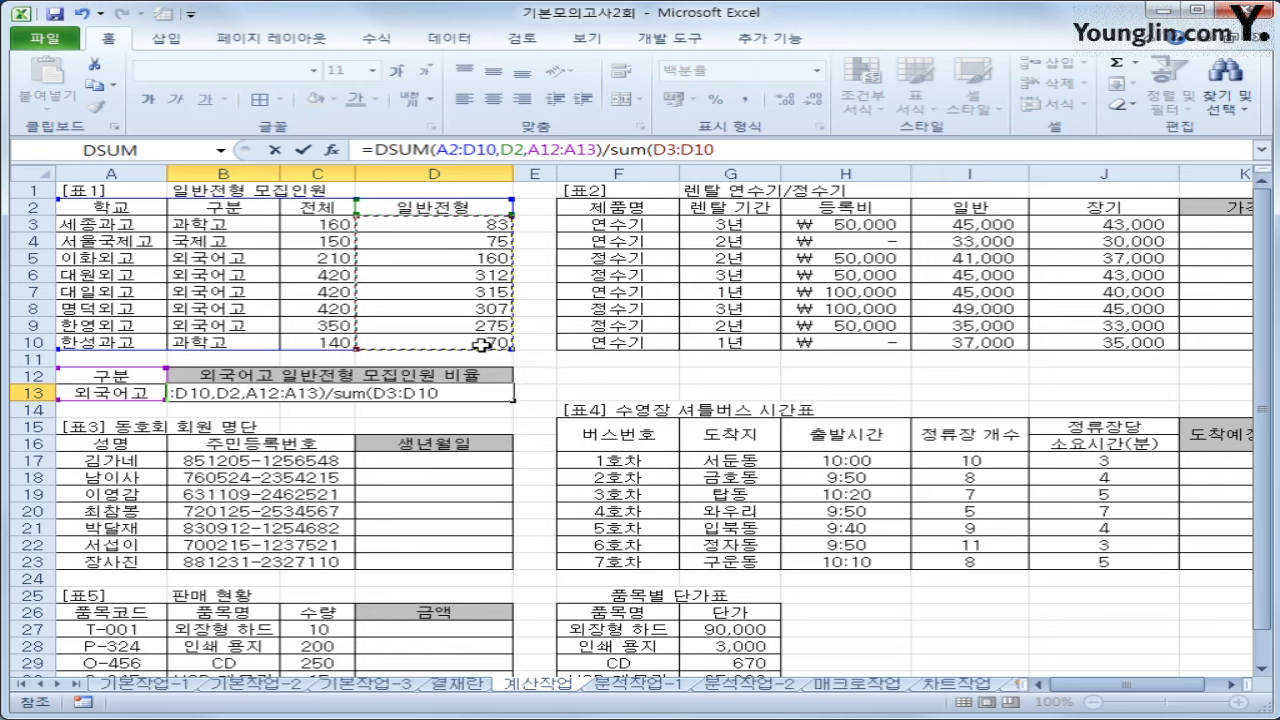
{"action": "type", "text": ")"}
{"action": "key", "text": "Return"}
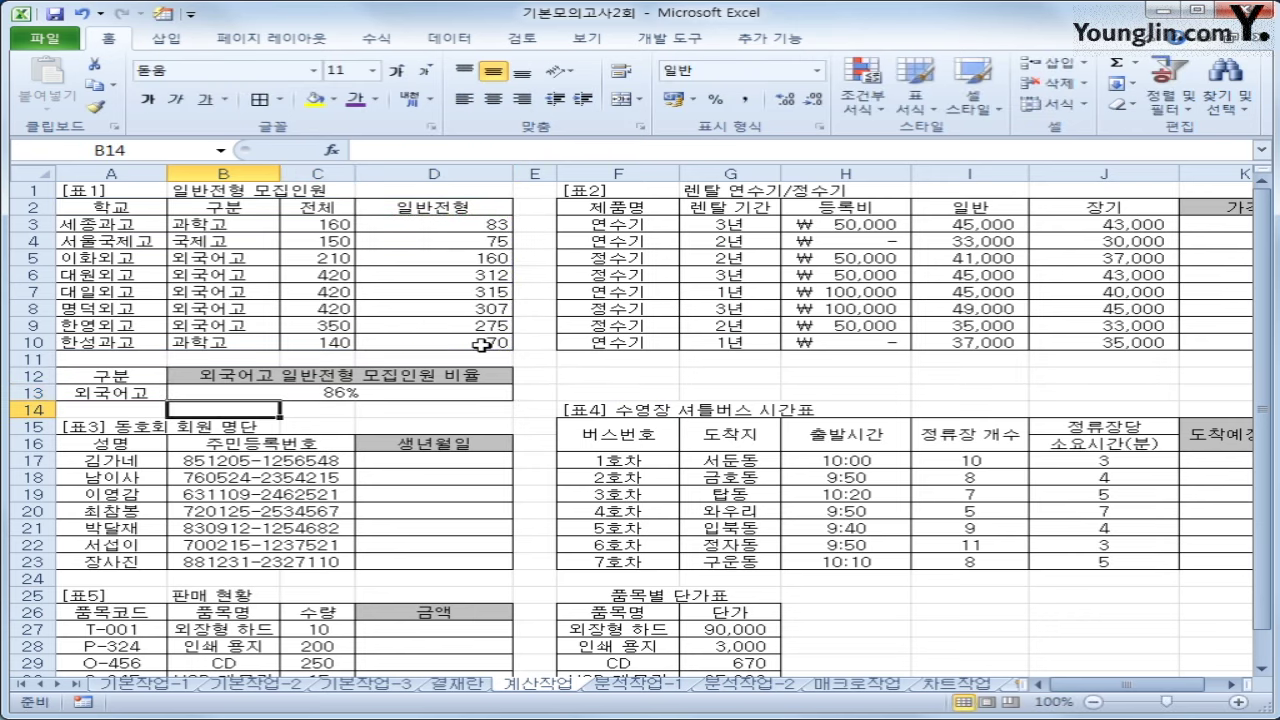
{"action": "key", "text": "Up"}
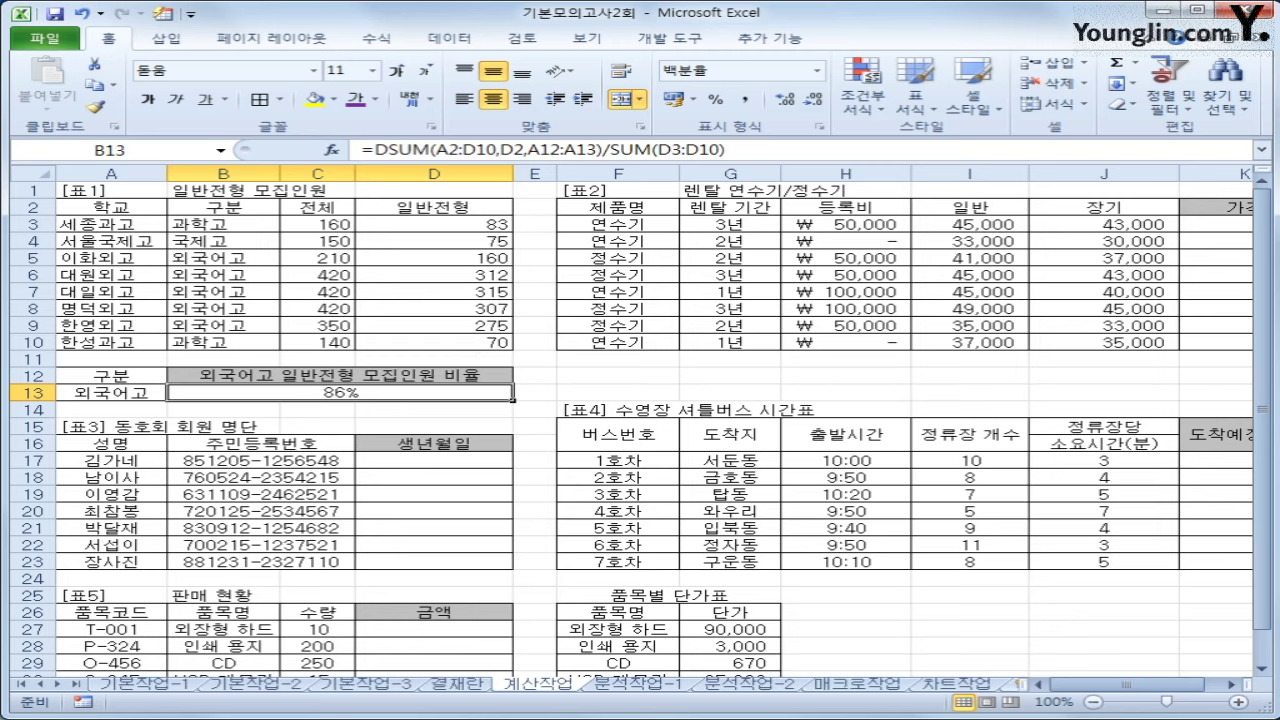
- Start the 가격 formula in K3 of 표2 as =H3+12*, adding the 등록비 to twelve months of rental
{"action": "left_click_drag", "start_coordinate": [1110, 684], "coordinate": [1150, 684]}
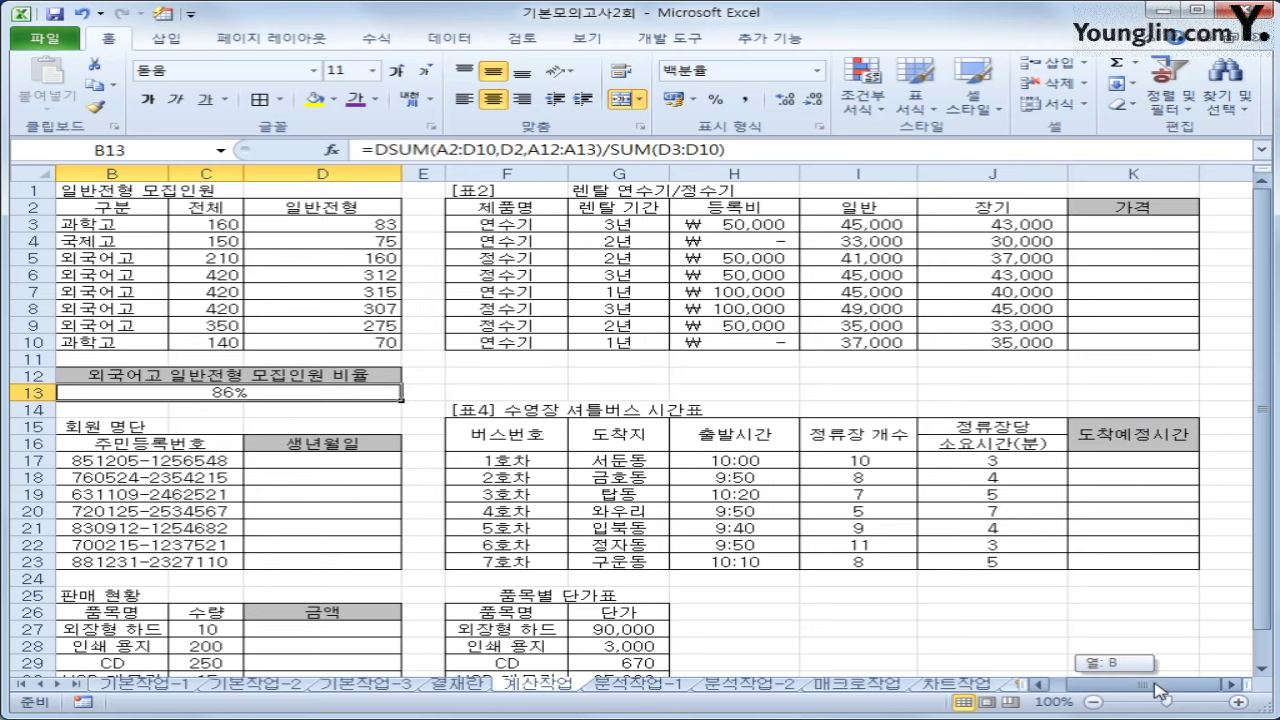
{"action": "left_click", "coordinate": [1146, 232]}
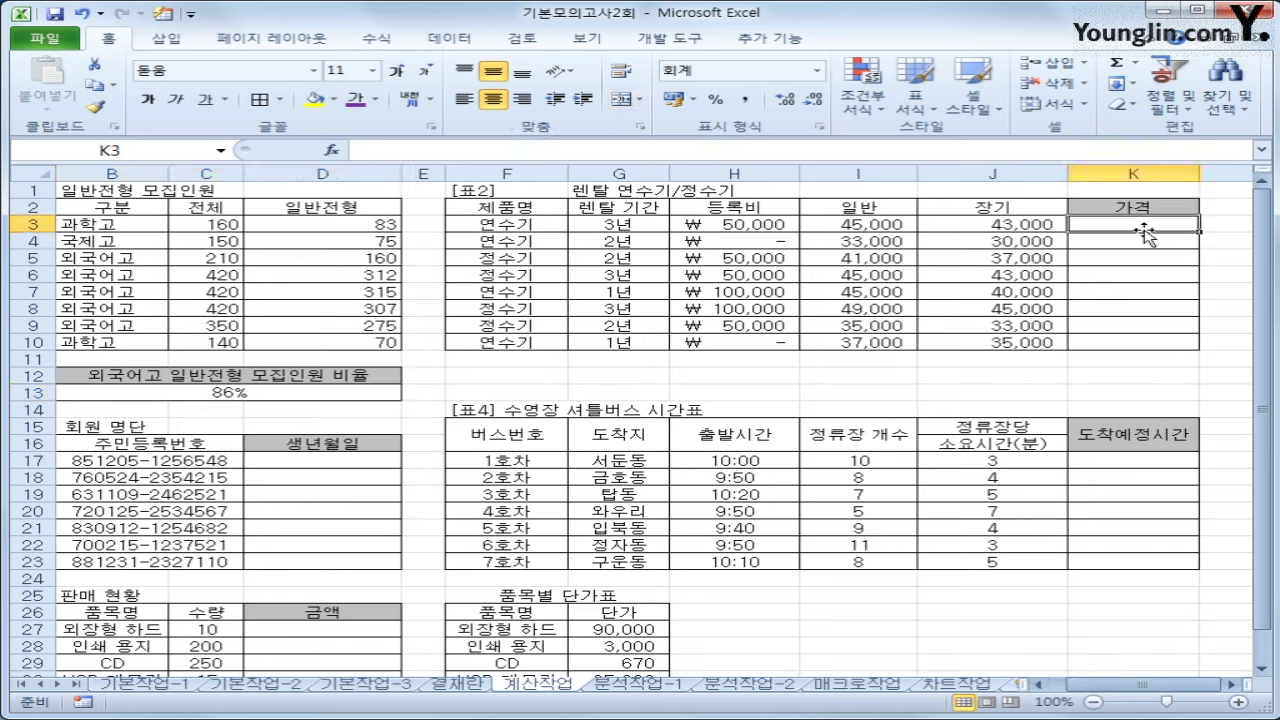
{"action": "left_click", "coordinate": [651, 228]}
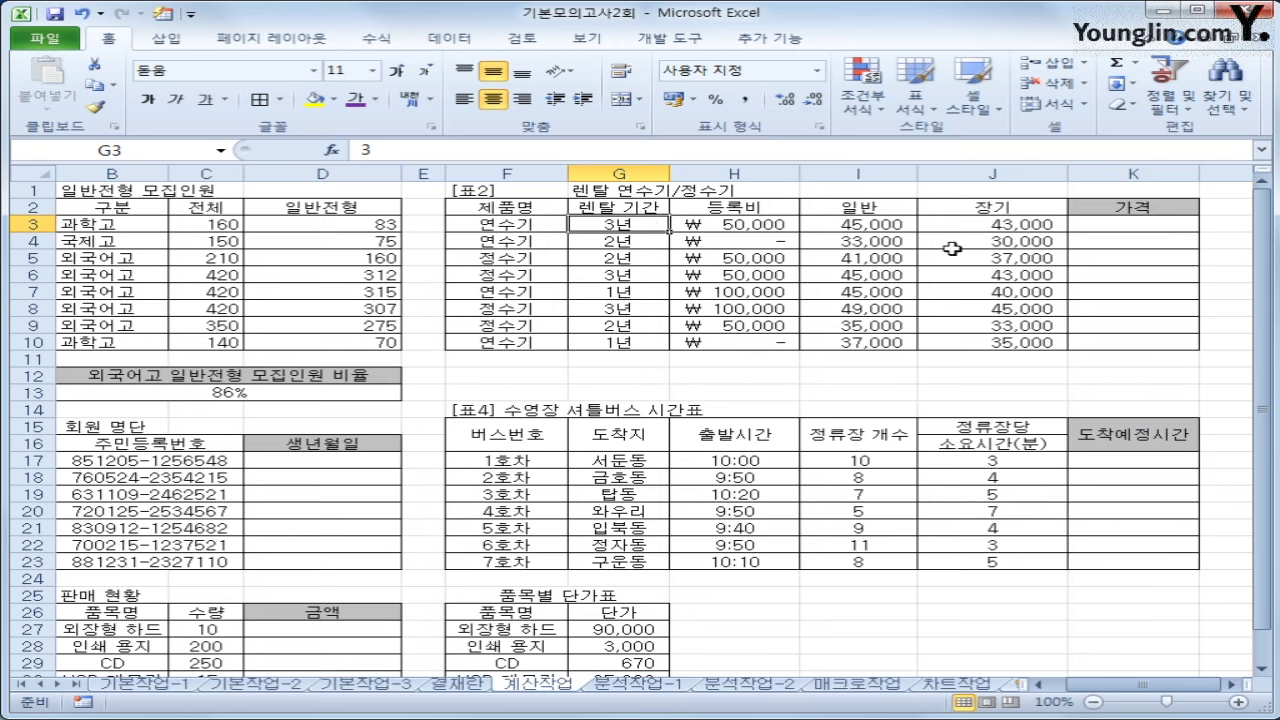
{"action": "left_click", "coordinate": [976, 227]}
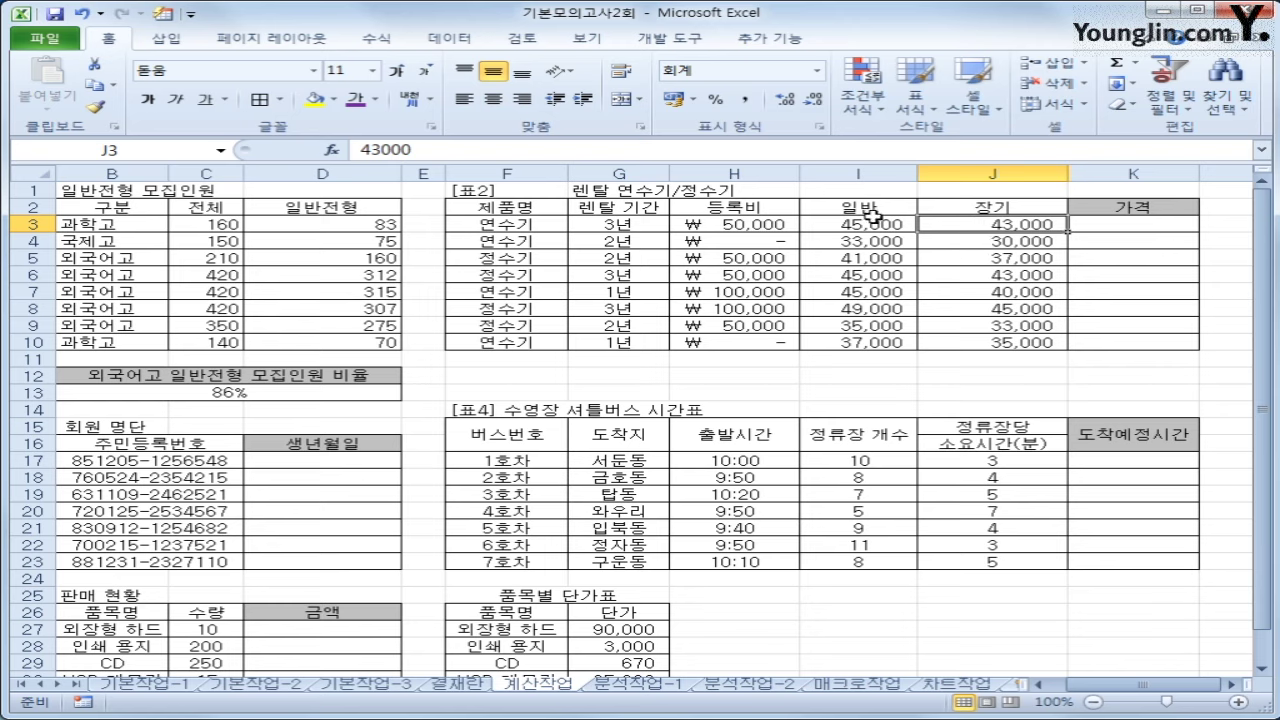
{"action": "key", "text": "Left"}
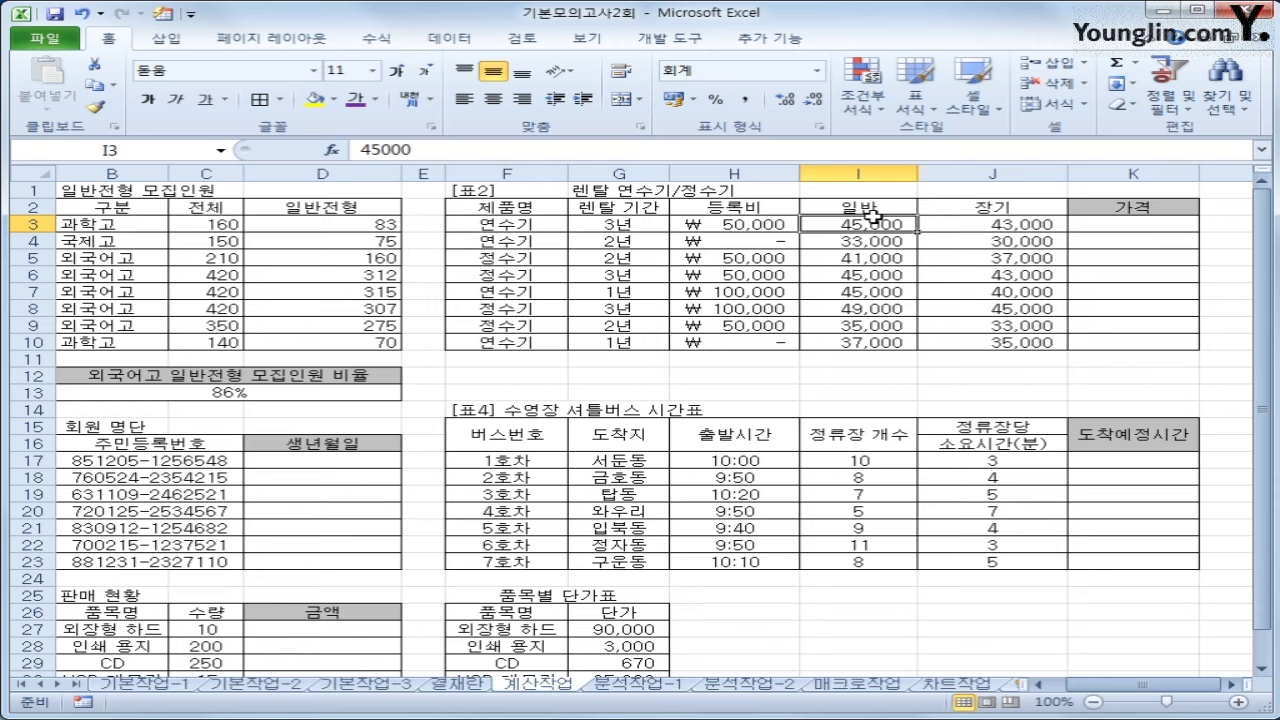
{"action": "left_click", "coordinate": [1112, 230]}
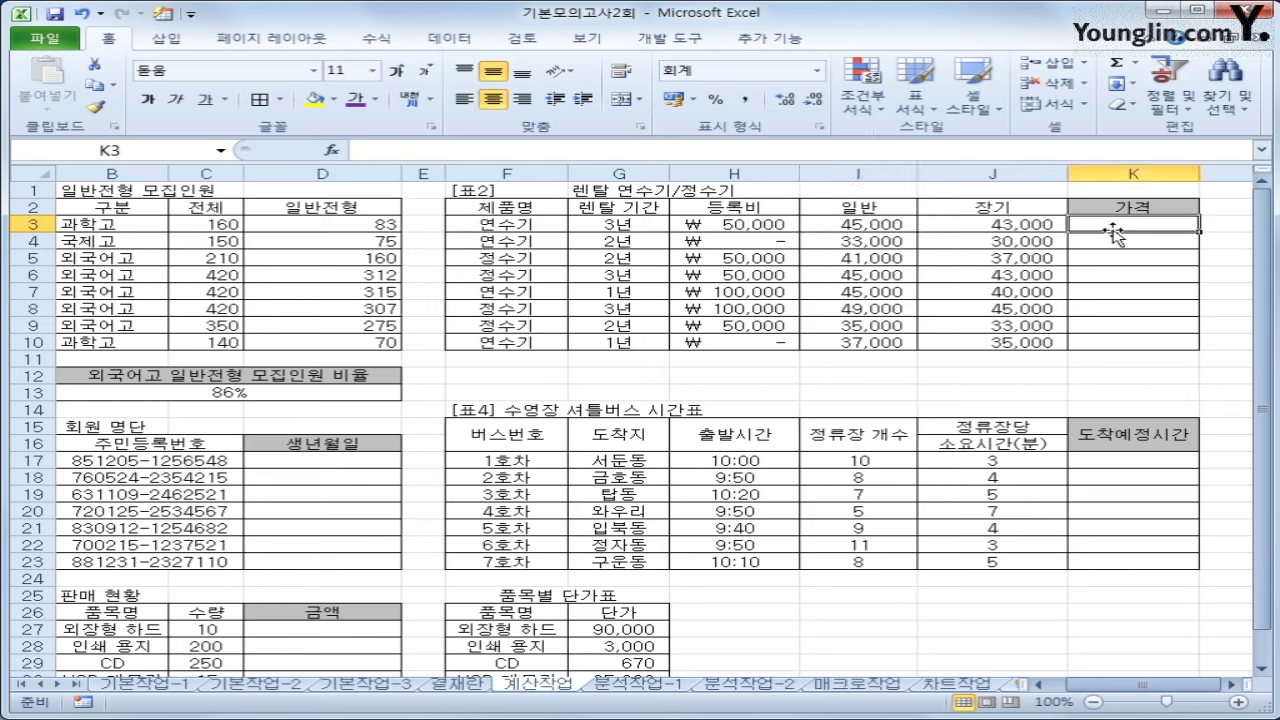
{"action": "type", "text": "="}
{"action": "key", "text": "Left"}
{"action": "key", "text": "Left"}
{"action": "key", "text": "Left"}
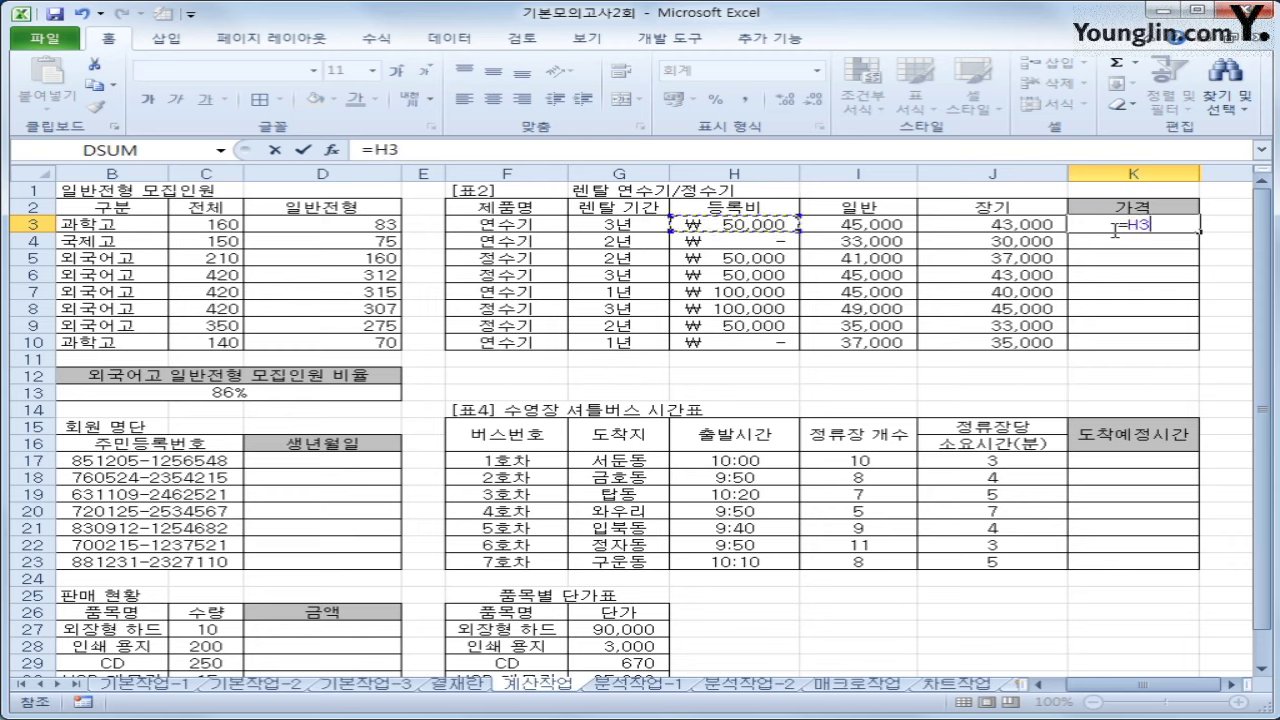
{"action": "type", "text": "+12*"}
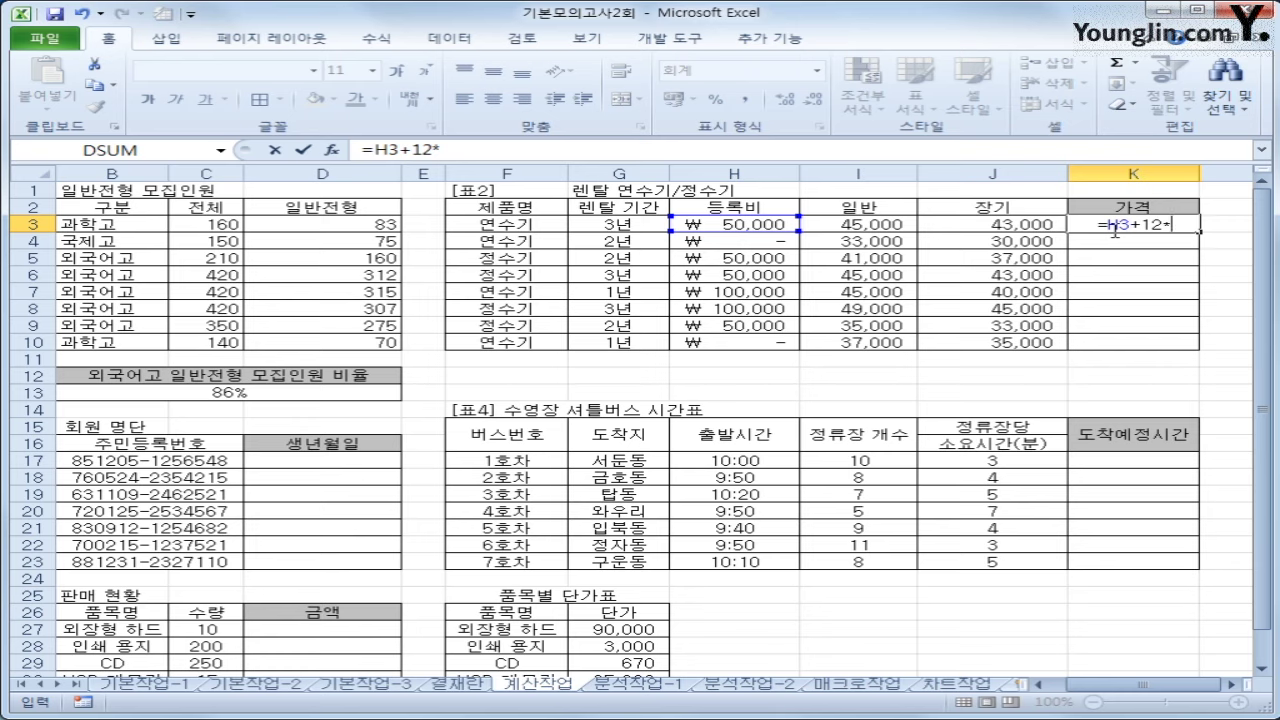
- Complete the K3 formula with IF(G3>=3,J3,I3) as the multiplier and commit it
{"action": "type", "text": "ㅑ"}
{"action": "key", "text": "BackSpace"}
{"action": "type", "text": "if(I3"}
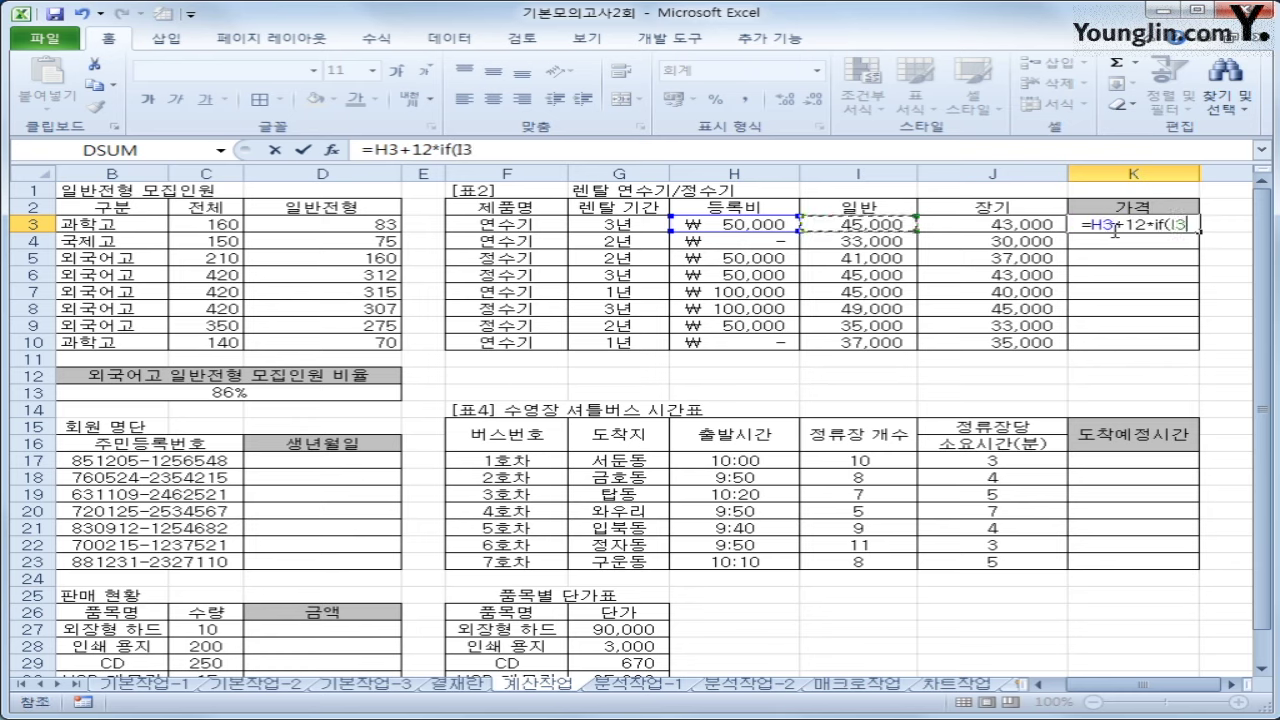
{"action": "key", "text": "BackSpace"}
{"action": "key", "text": "BackSpace"}
{"action": "type", "text": "G3>=3,"}
{"action": "key", "text": "Left"}
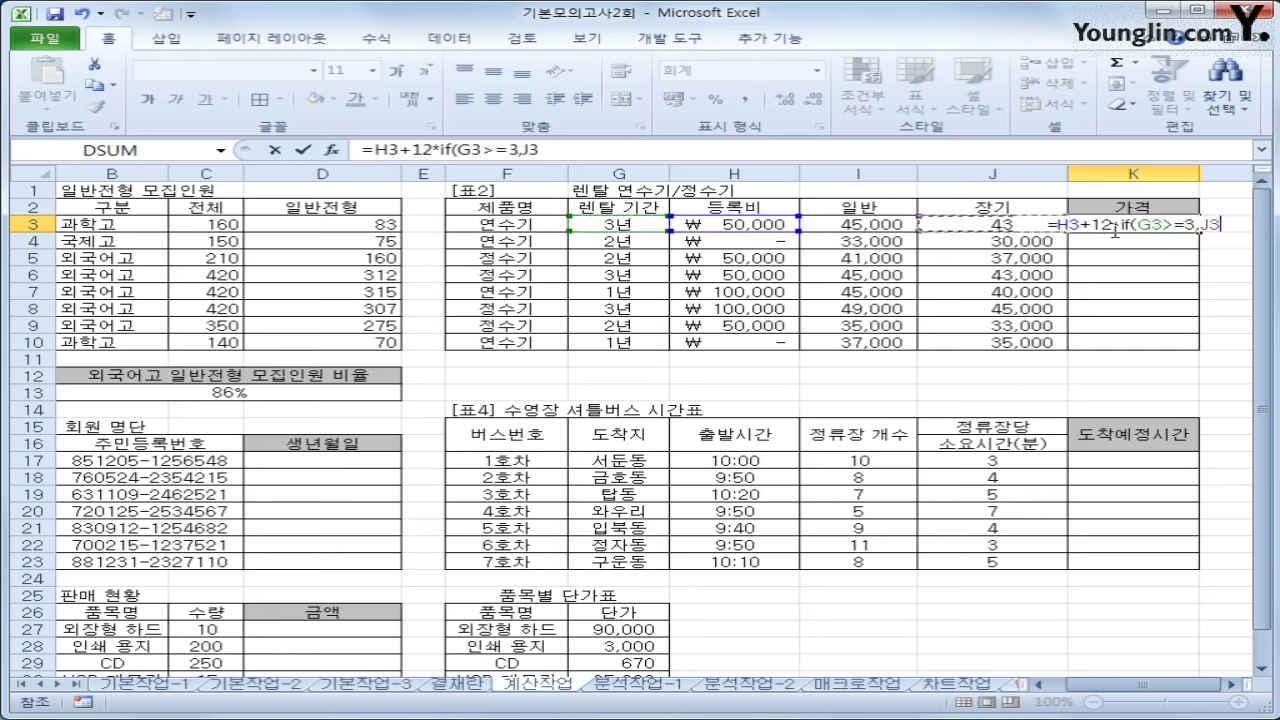
{"action": "type", "text": ","}
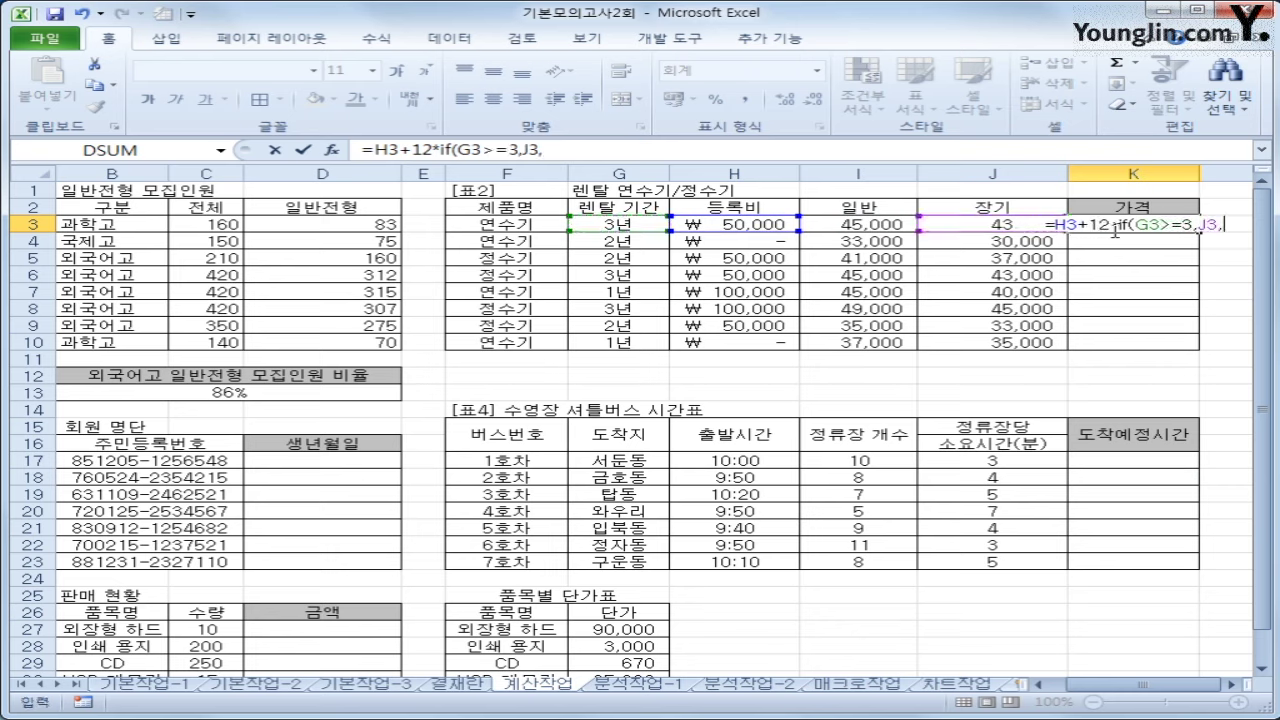
{"action": "key", "text": "Left"}
{"action": "key", "text": "Left"}
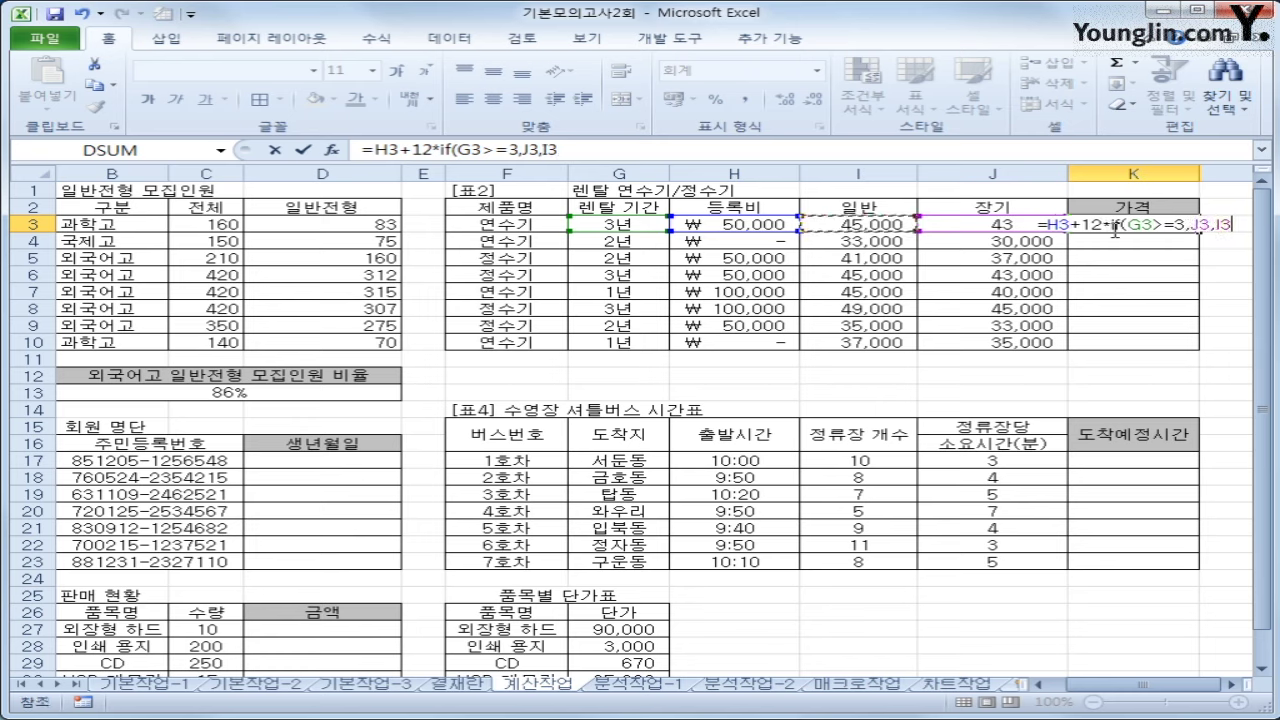
{"action": "type", "text": ")"}
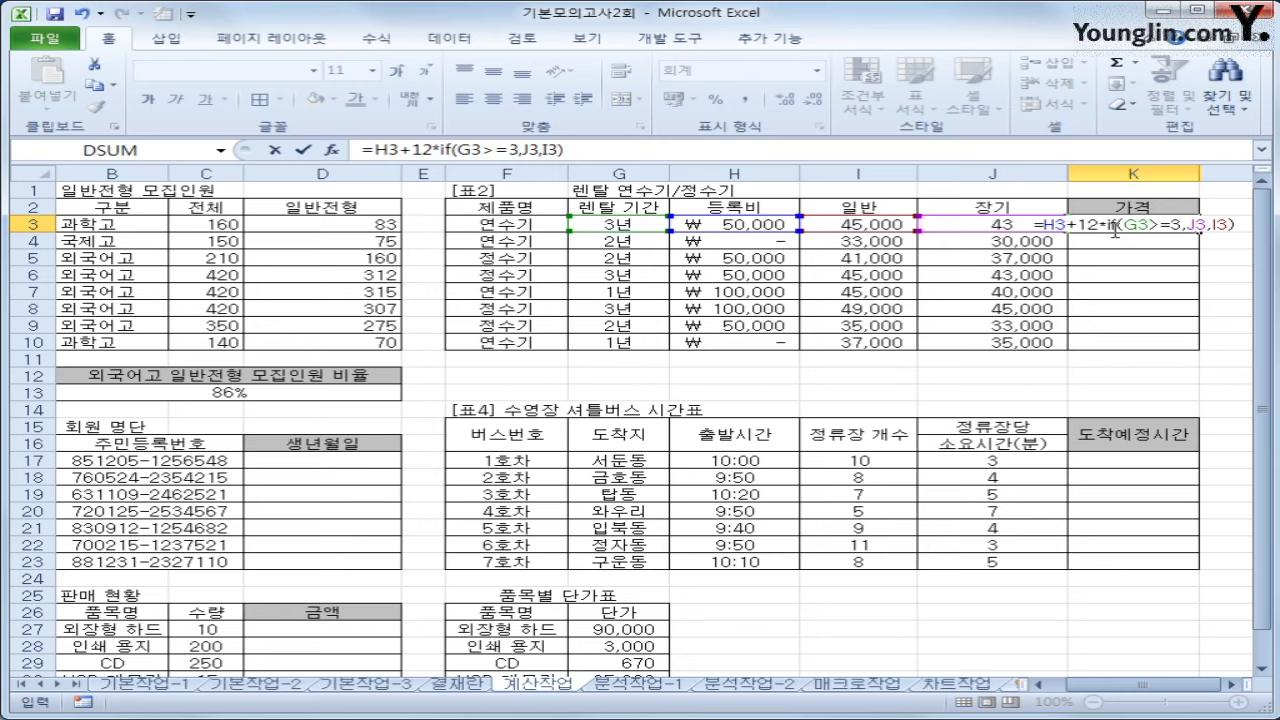
{"action": "key", "text": "Return"}
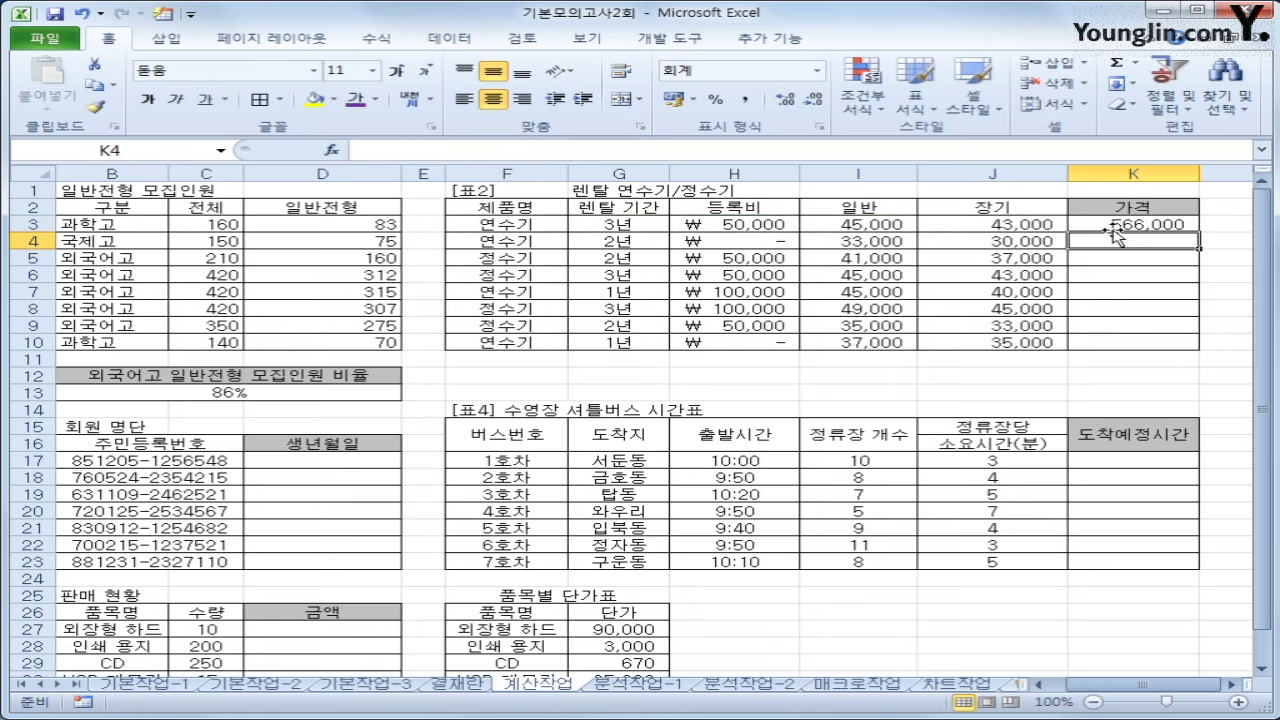
- Fill the price formula from K3 down through K10
{"action": "left_click", "coordinate": [1110, 224]}
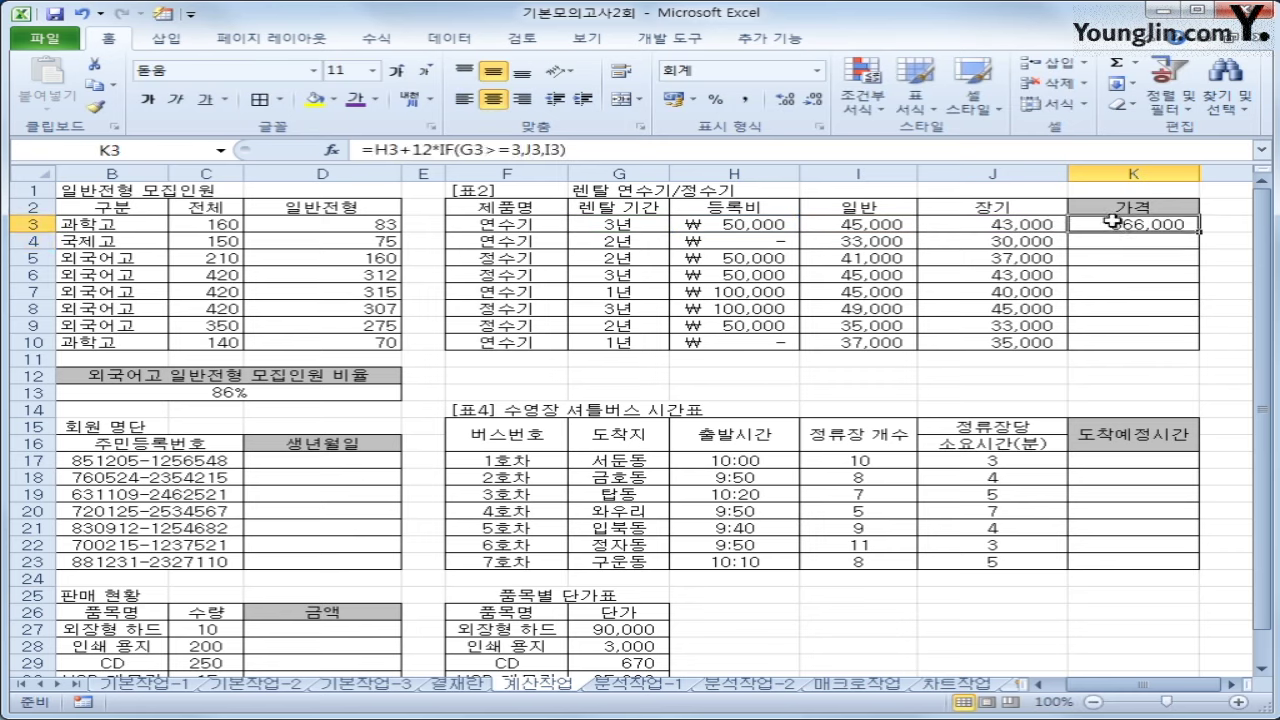
{"action": "left_click_drag", "start_coordinate": [1193, 224], "coordinate": [1178, 346]}
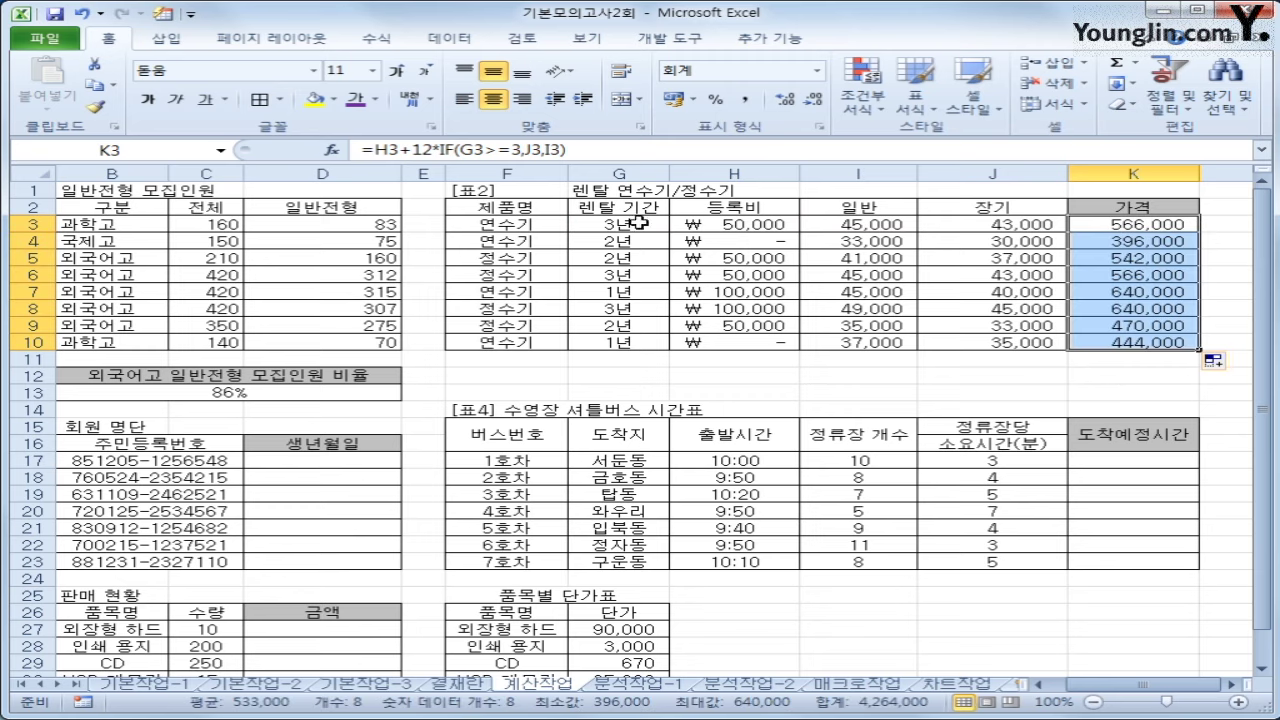
{"action": "left_click", "coordinate": [1090, 228]}
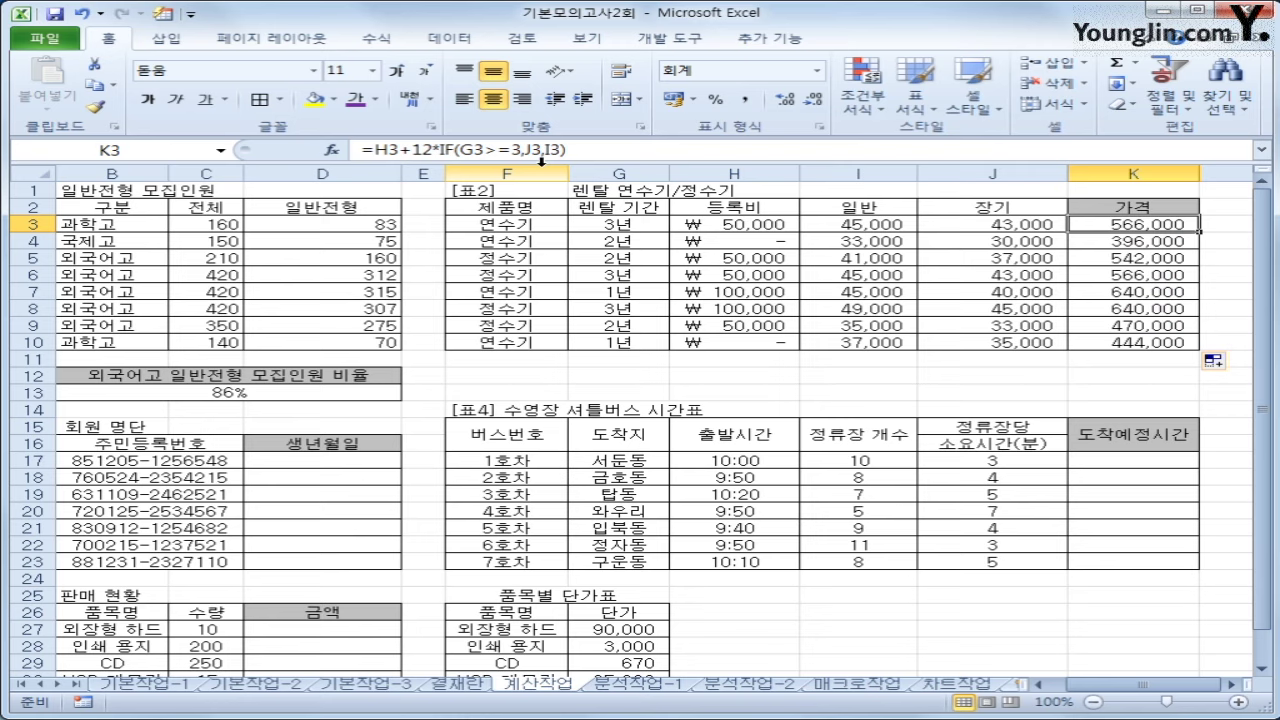
- Insert the DATE function from the 날짜 및 시간 category into cell D17 of 표3, keeping the source column uncovered
{"action": "left_click", "coordinate": [1039, 684]}
{"action": "scroll", "coordinate": [497, 553], "scroll_direction": "down", "scroll_amount": 1}
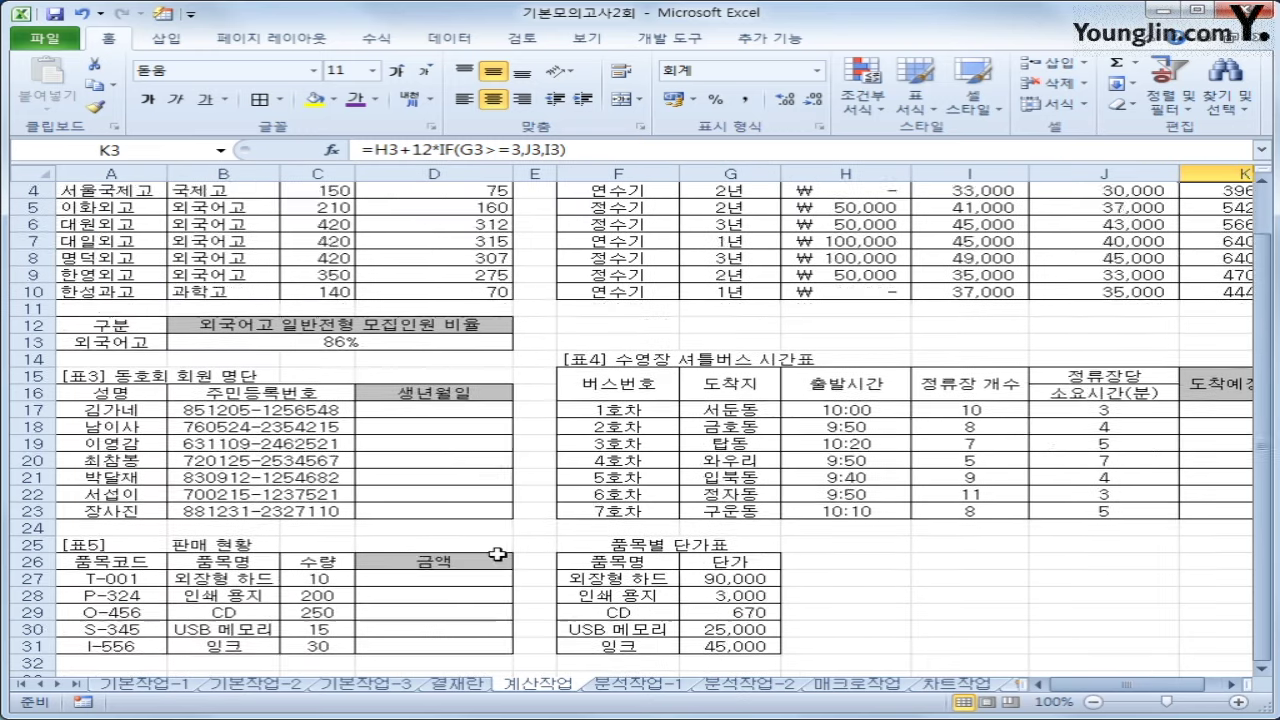
{"action": "scroll", "coordinate": [497, 553], "scroll_direction": "down", "scroll_amount": 1}
{"action": "left_click", "coordinate": [455, 364]}
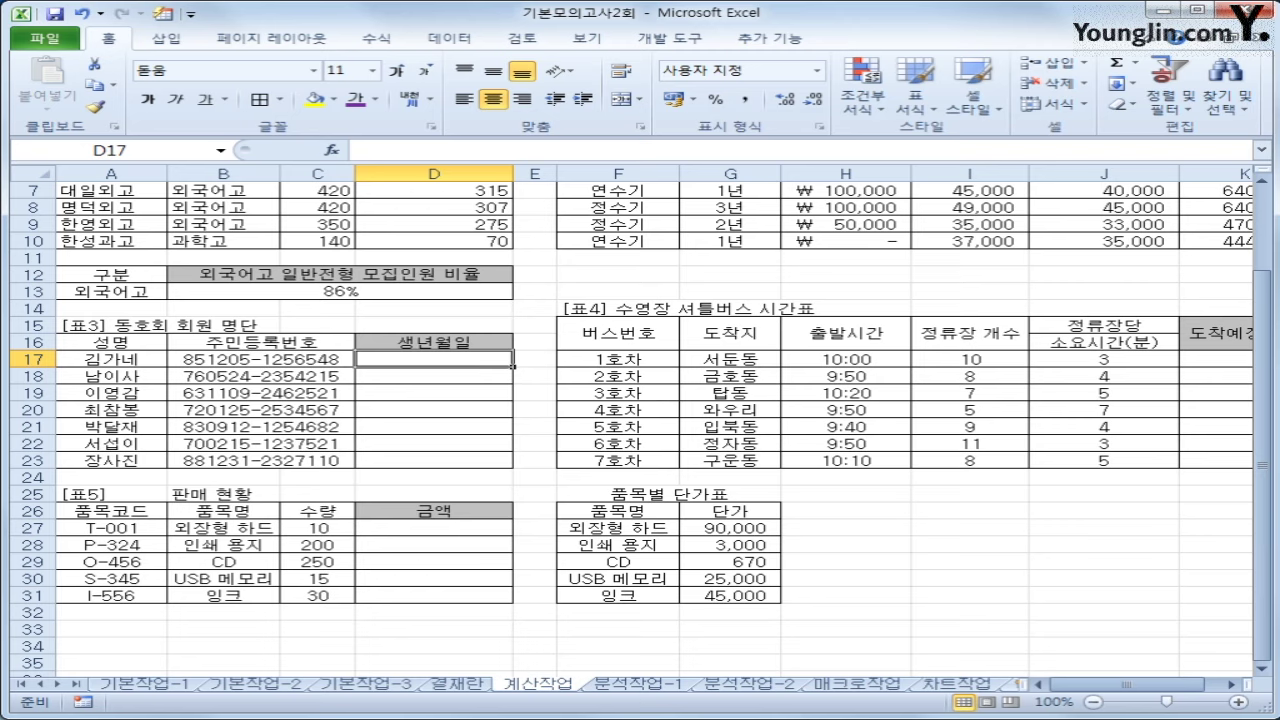
{"action": "left_click", "coordinate": [376, 38]}
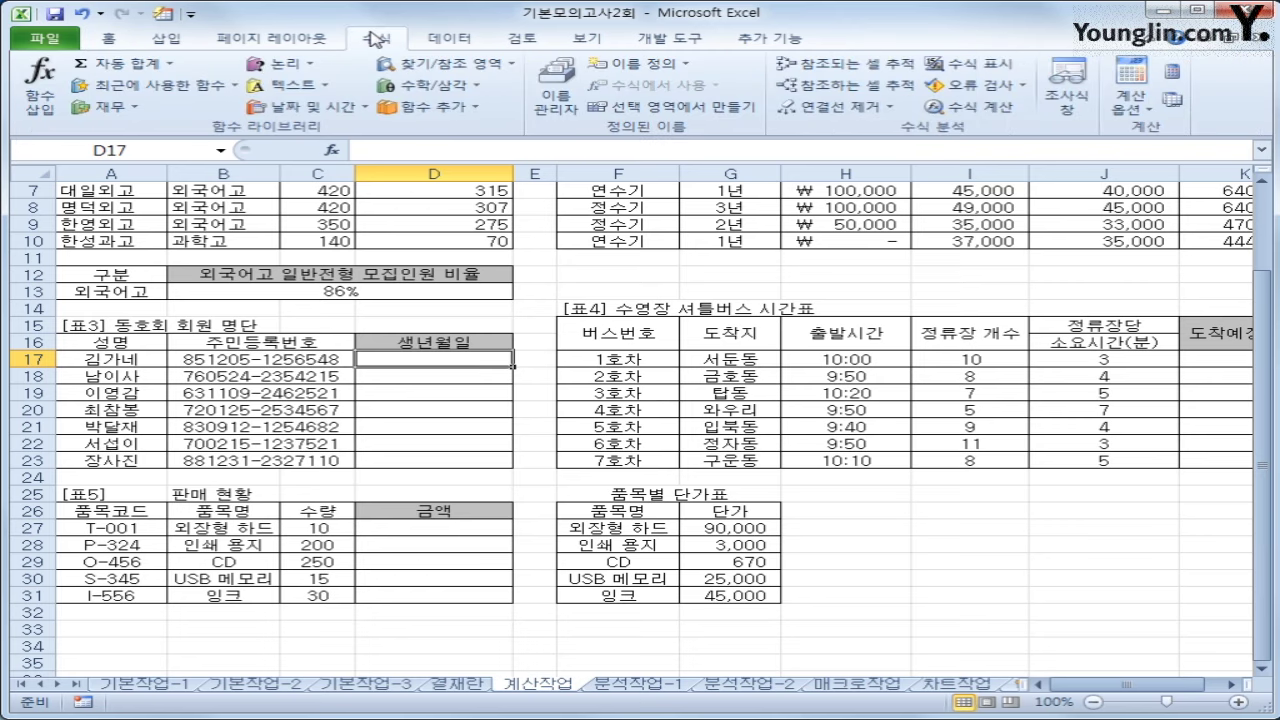
{"action": "left_click", "coordinate": [305, 106]}
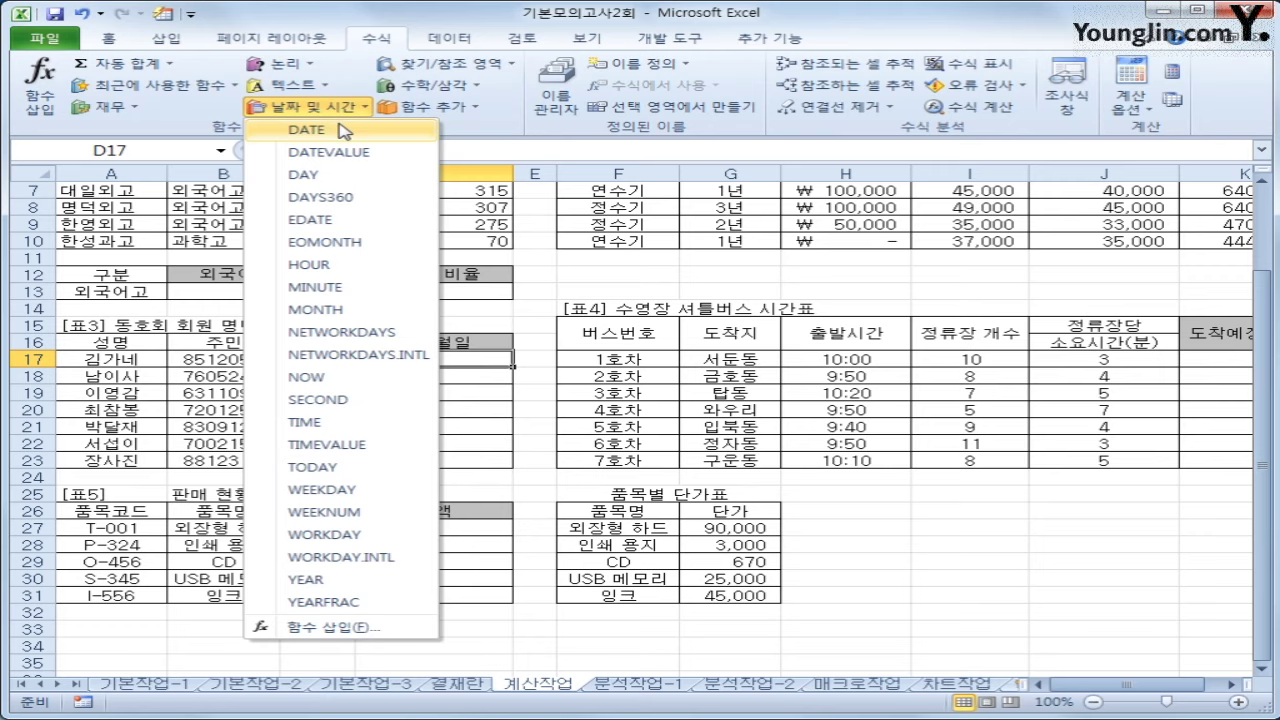
{"action": "left_click", "coordinate": [340, 130]}
{"action": "left_click_drag", "start_coordinate": [664, 402], "coordinate": [772, 132]}
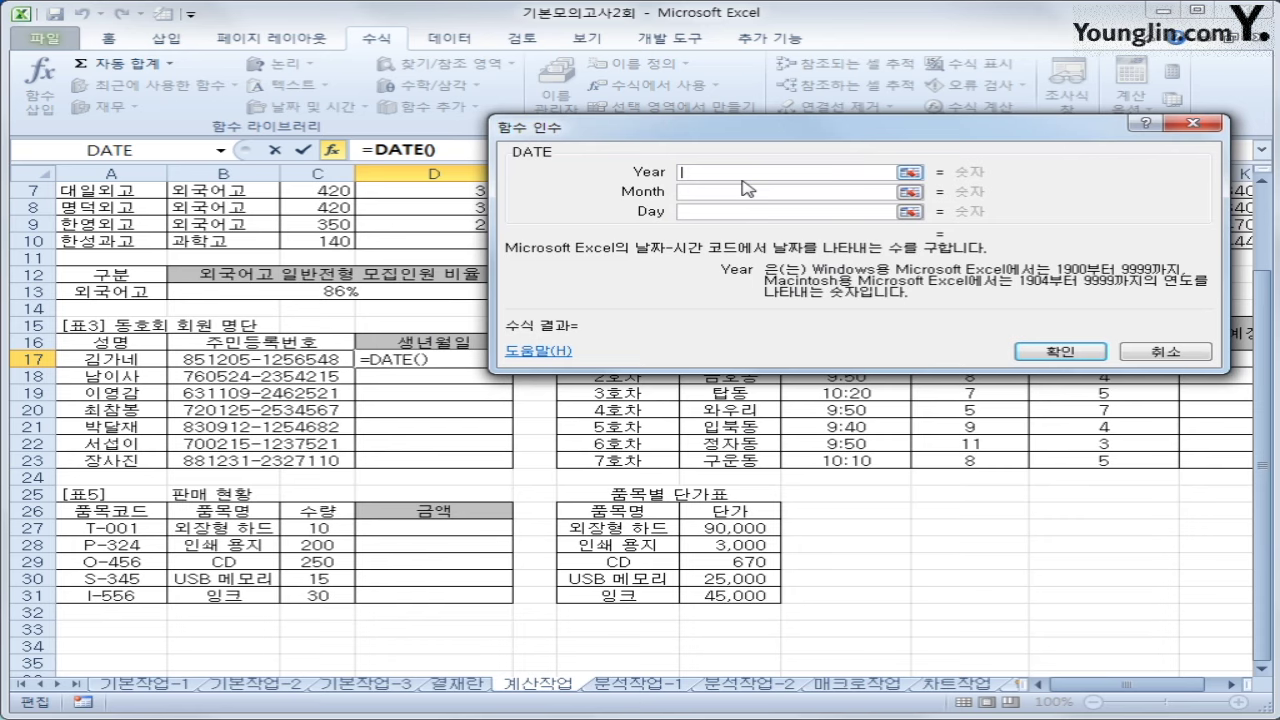
- Set the DATE function's Year argument to mid(B17,1,2) and its Month argument to mid(B17,3,2)
{"action": "type", "text": "mid("}
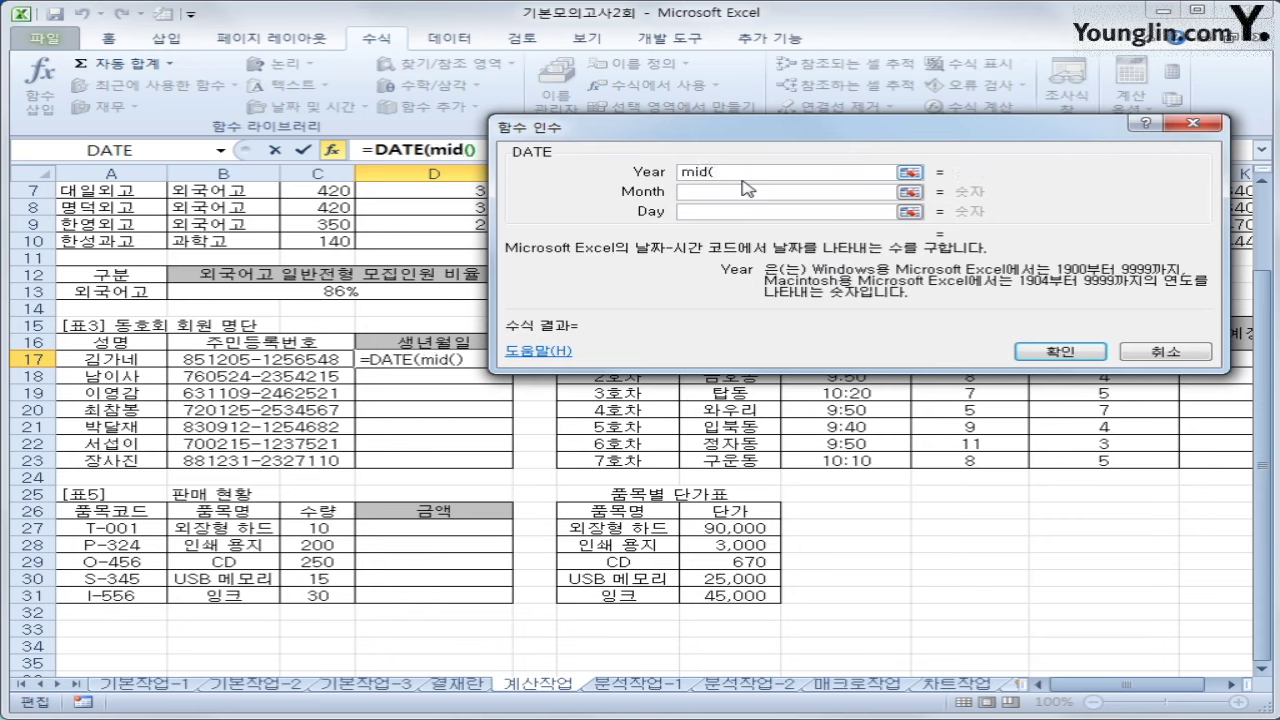
{"action": "left_click", "coordinate": [258, 359]}
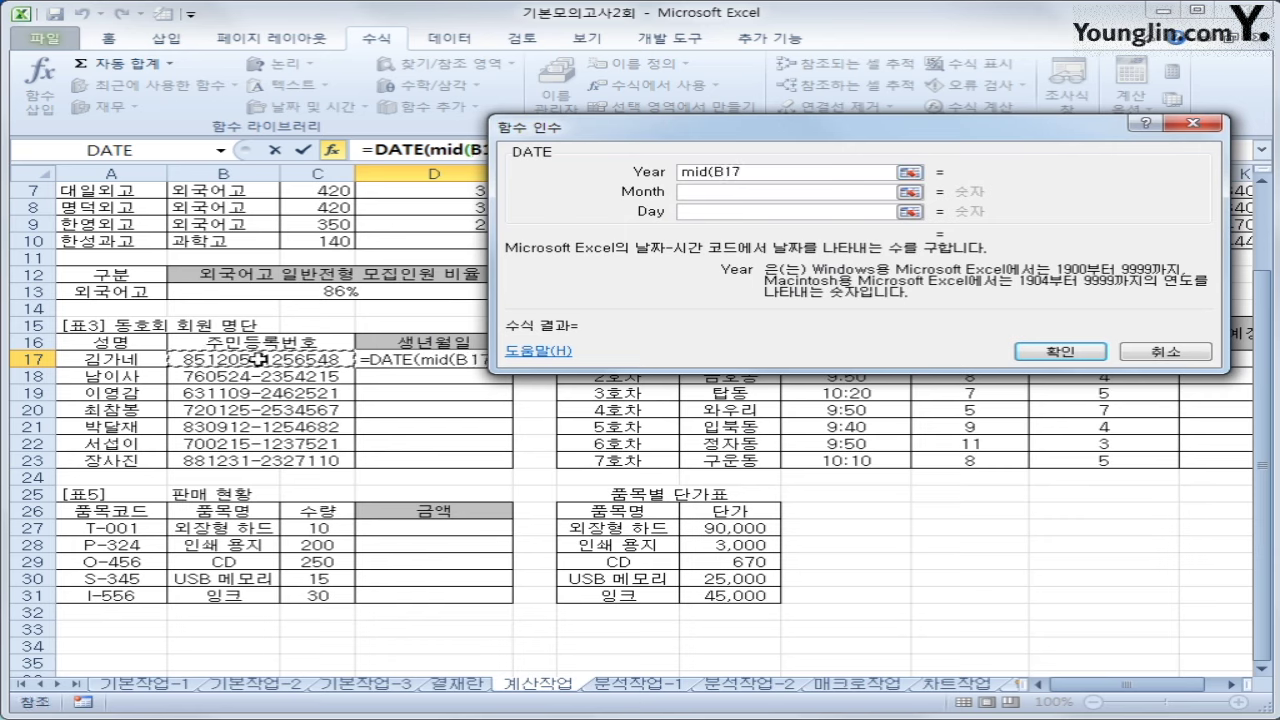
{"action": "type", "text": ",1,2)"}
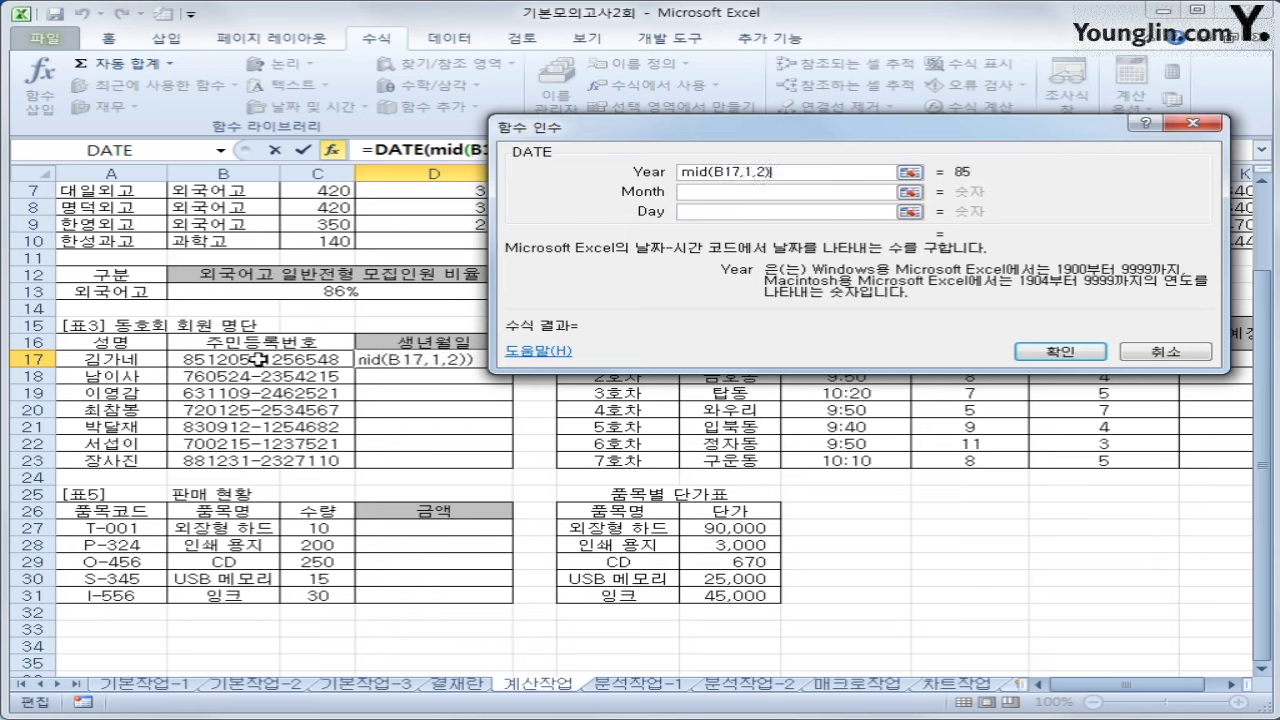
{"action": "key", "text": "Tab"}
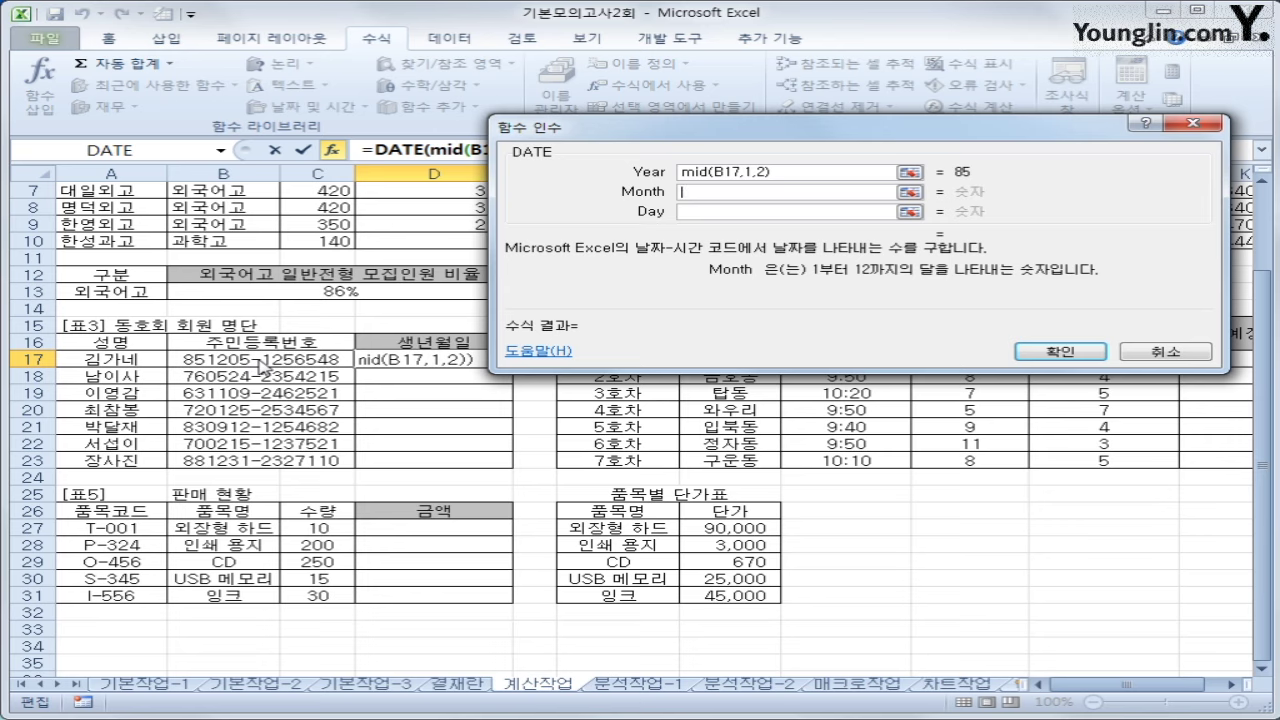
{"action": "type", "text": "mid("}
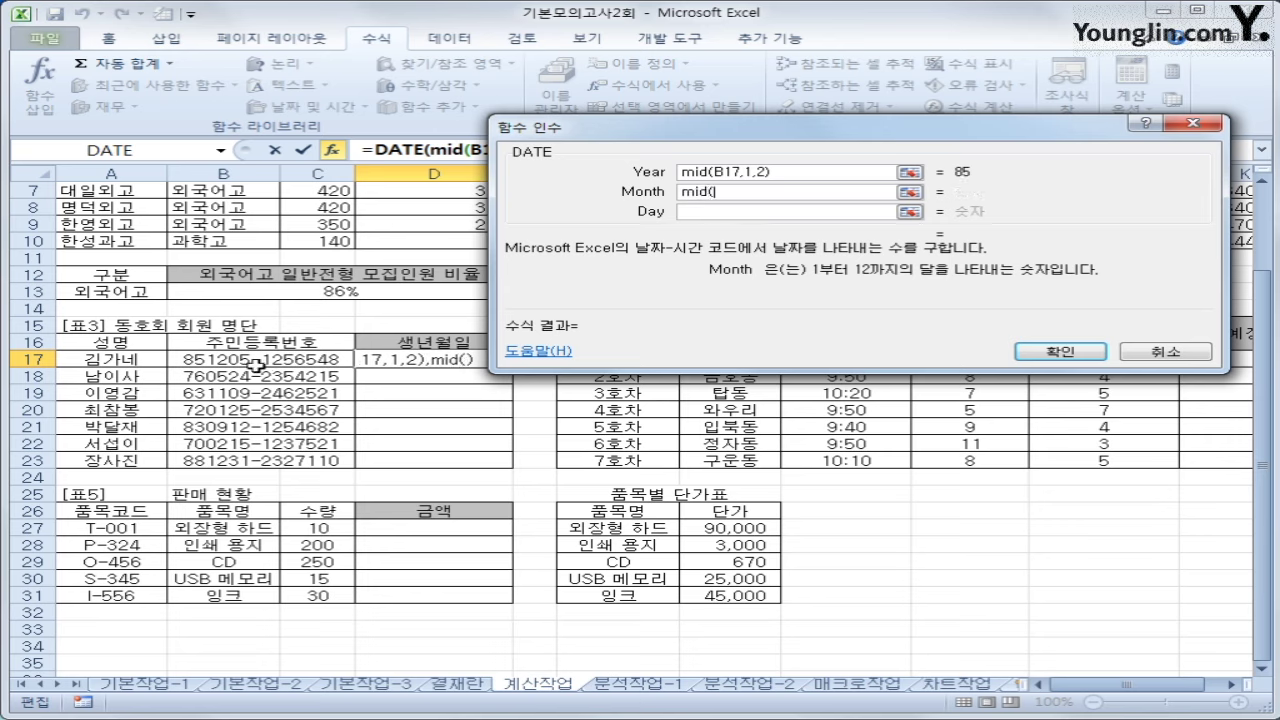
{"action": "left_click", "coordinate": [262, 358]}
{"action": "type", "text": ",3,"}
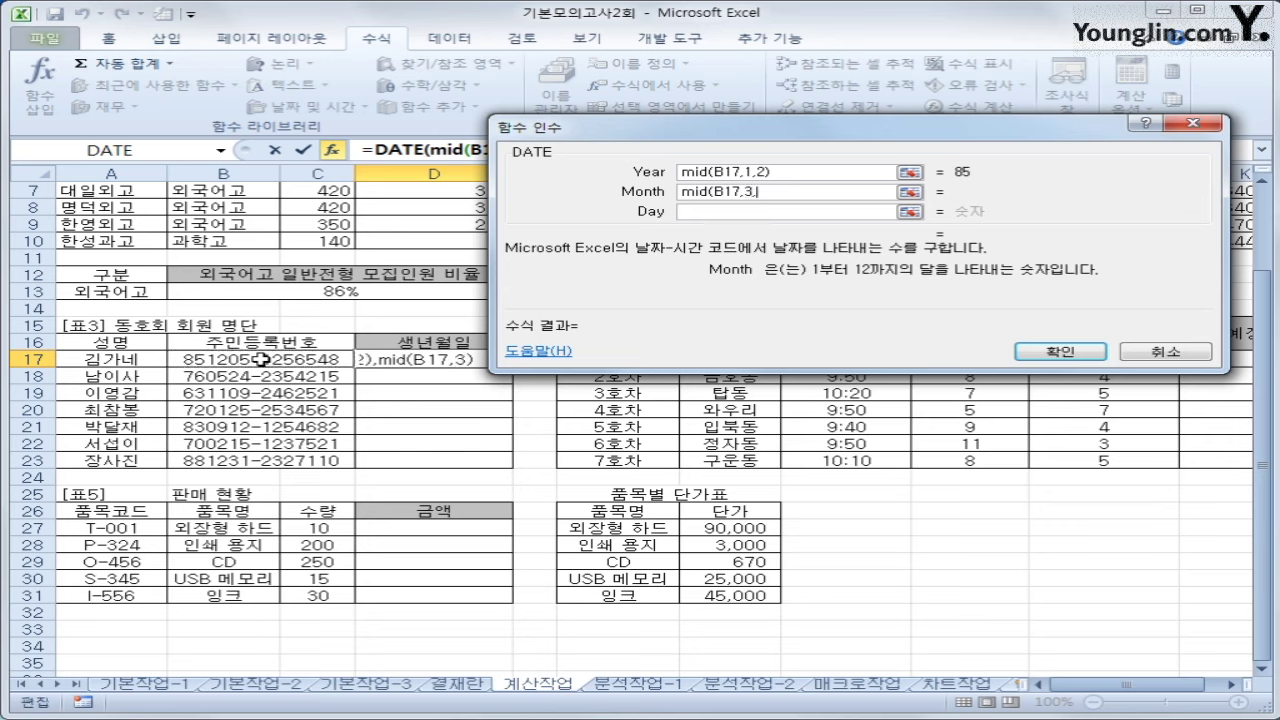
{"action": "type", "text": "2)"}
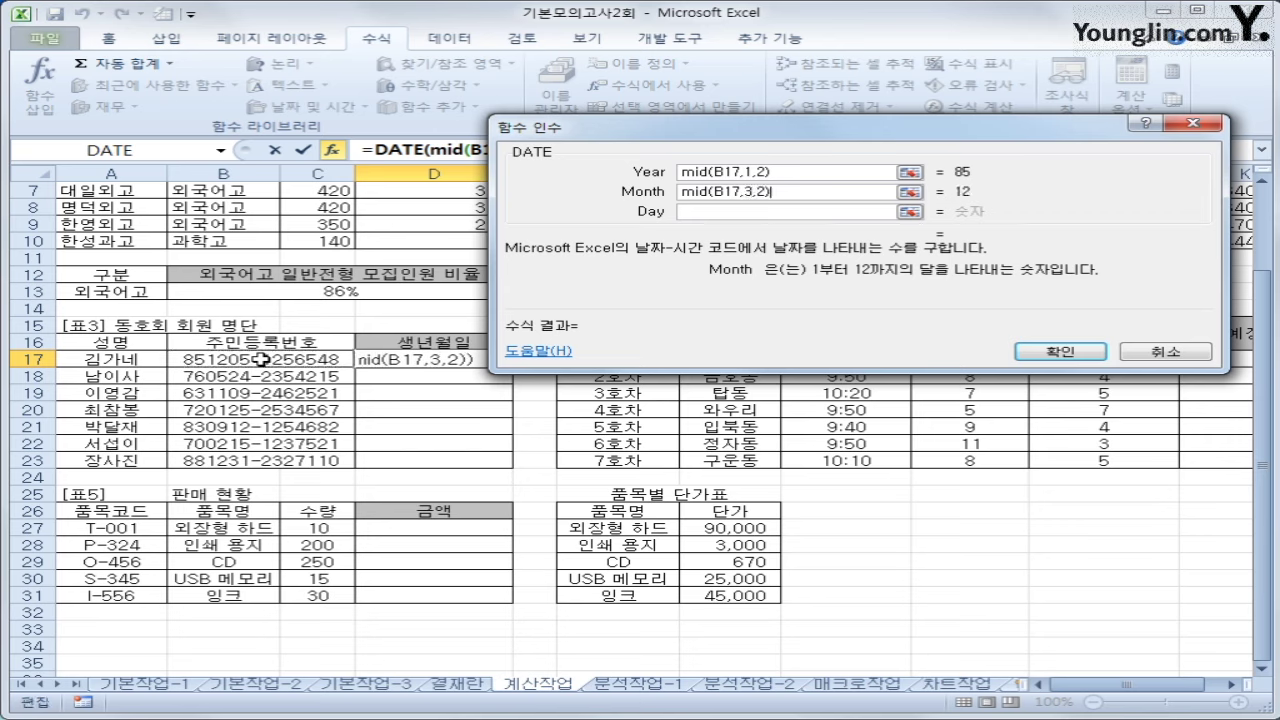
- Set the Day argument to mid(B17,5,2), accept the function, and fill the D17 formula down through D23
{"action": "left_click", "coordinate": [702, 214]}
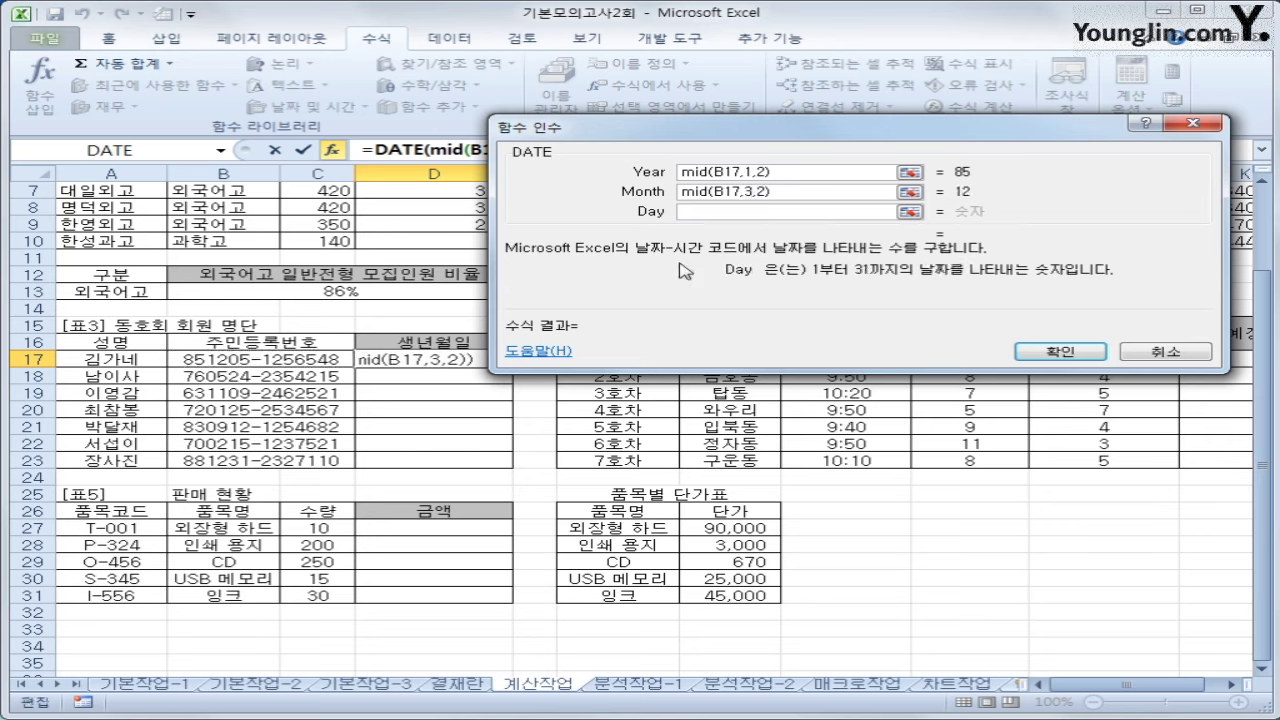
{"action": "type", "text": "mid("}
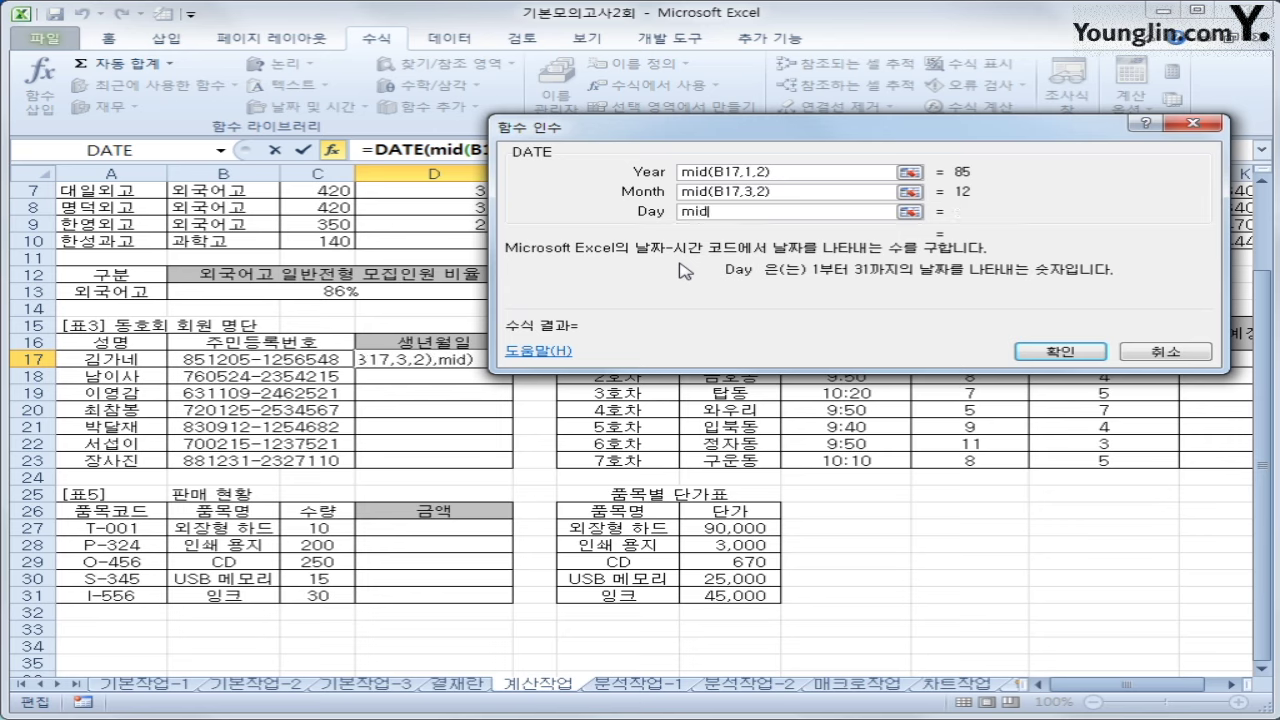
{"action": "left_click", "coordinate": [290, 362]}
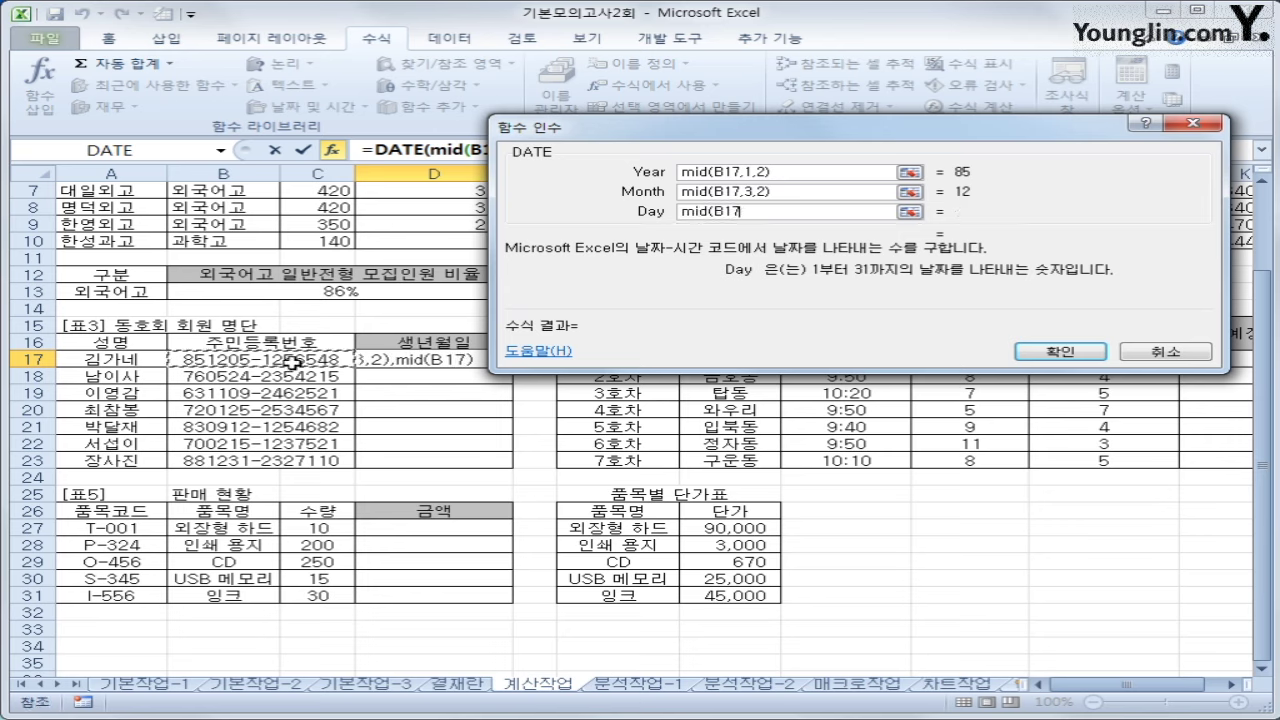
{"action": "type", "text": ",5,"}
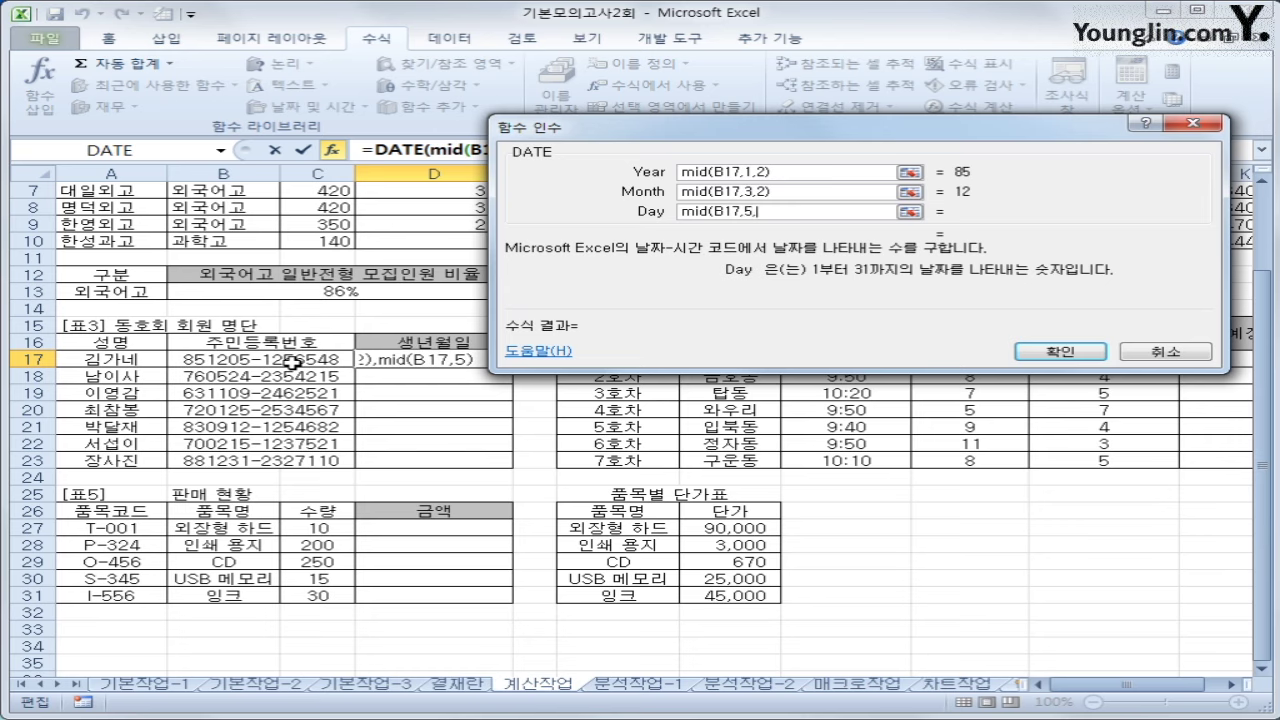
{"action": "type", "text": "2)"}
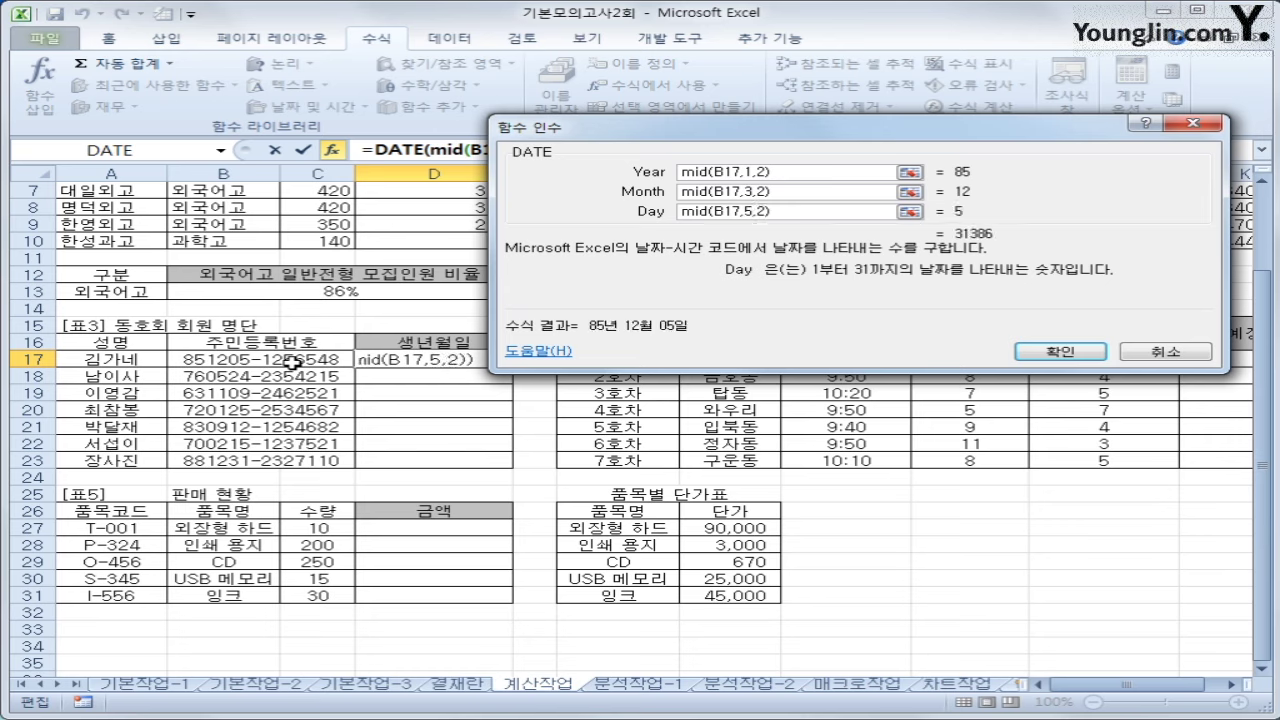
{"action": "left_click", "coordinate": [1060, 352]}
{"action": "left_click_drag", "start_coordinate": [513, 367], "coordinate": [511, 468]}
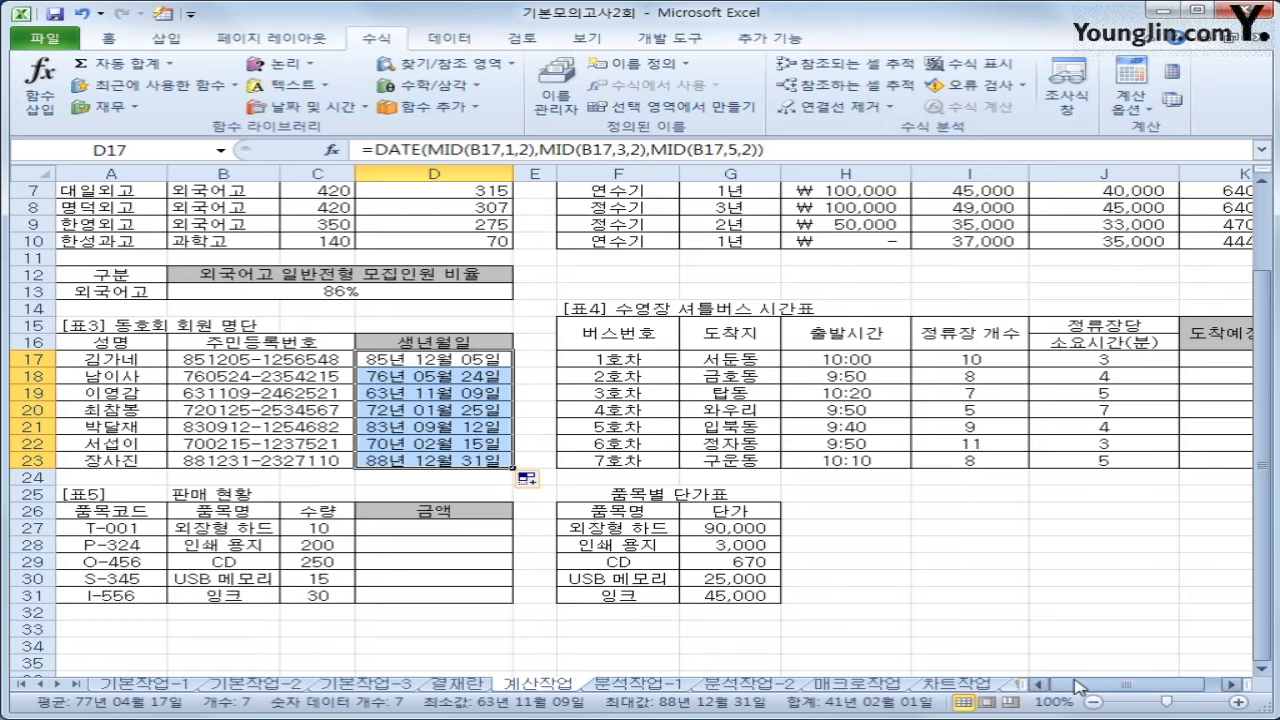
- Insert the TIME function from the 날짜 및 시간 category into cell K17 of 표4, keeping the table's row 17 uncovered
{"action": "left_click", "coordinate": [1232, 684]}
{"action": "left_click", "coordinate": [1156, 367]}
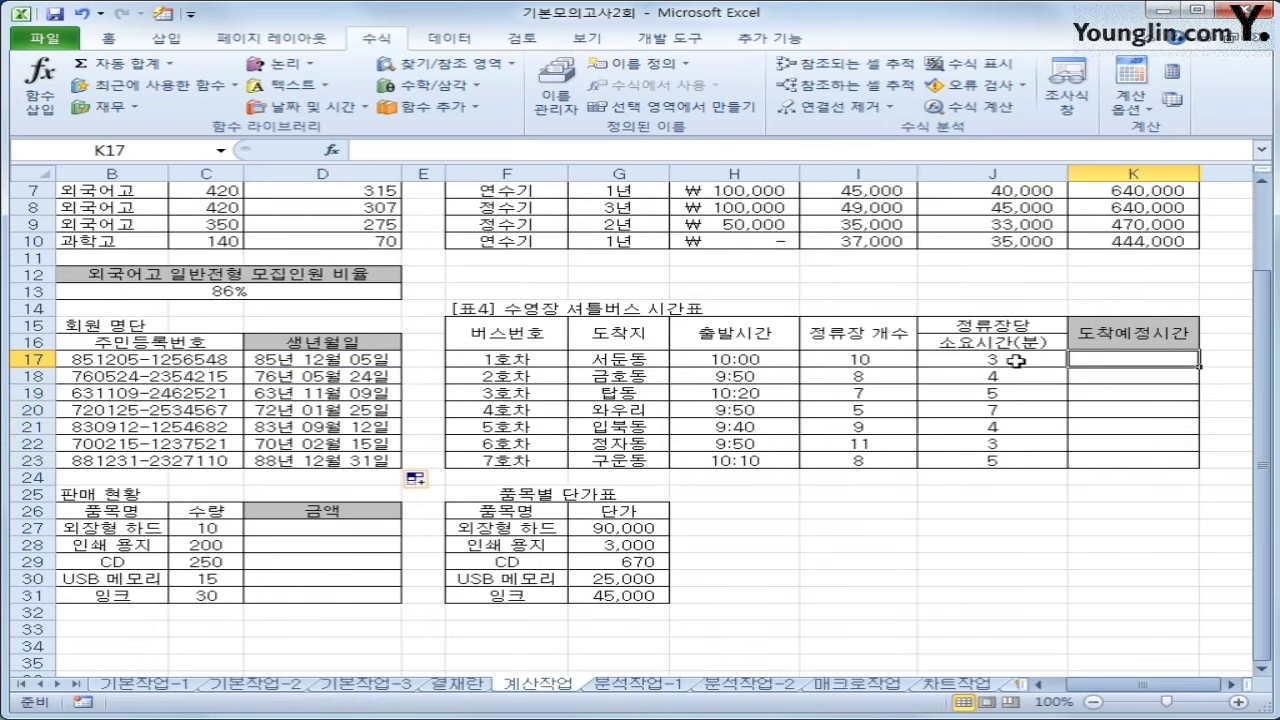
{"action": "left_click", "coordinate": [851, 357]}
{"action": "left_click", "coordinate": [1011, 362]}
{"action": "left_click", "coordinate": [1140, 363]}
{"action": "left_click", "coordinate": [310, 108]}
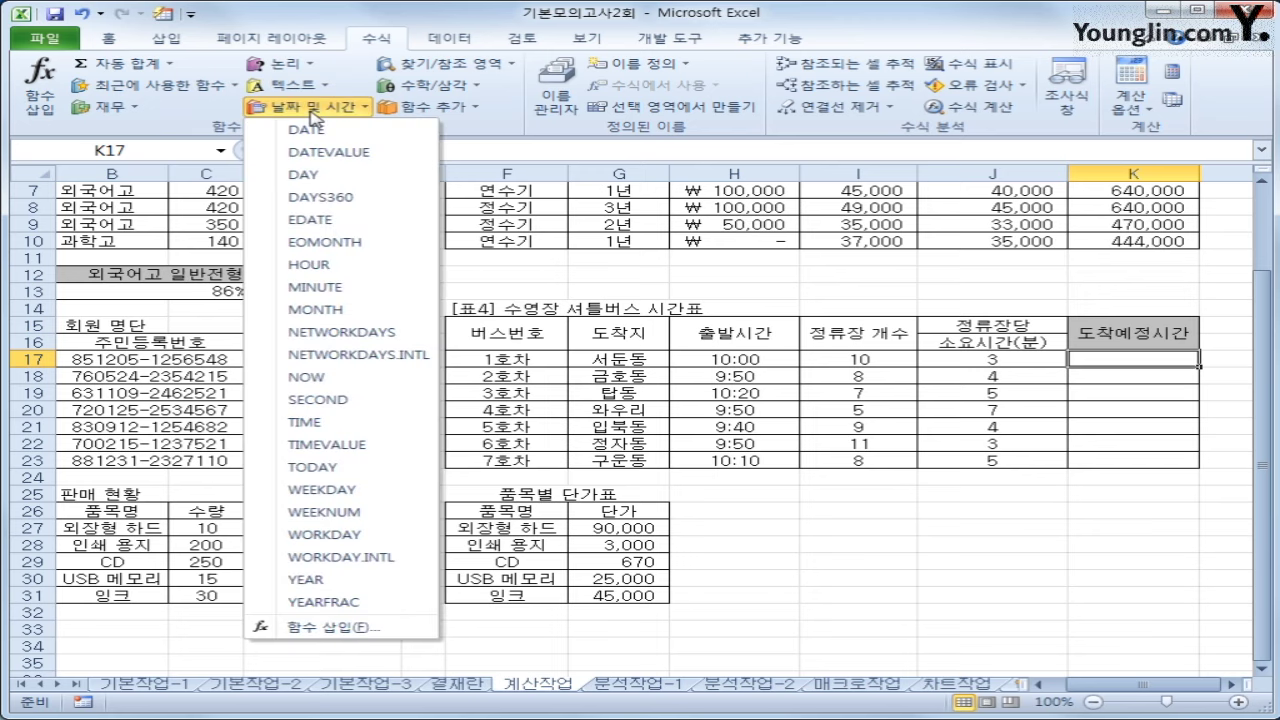
{"action": "left_click", "coordinate": [413, 433]}
{"action": "left_click_drag", "start_coordinate": [628, 60], "coordinate": [613, 419]}
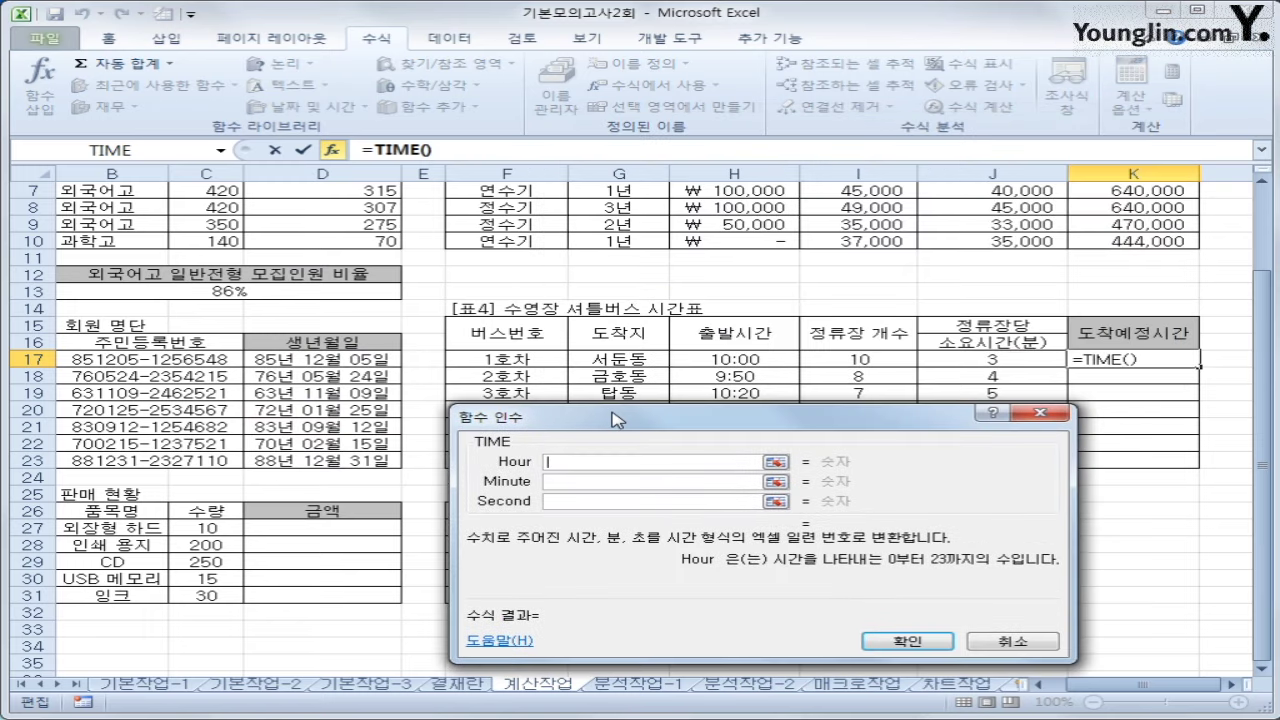
{"action": "left_click_drag", "start_coordinate": [616, 419], "coordinate": [614, 419]}
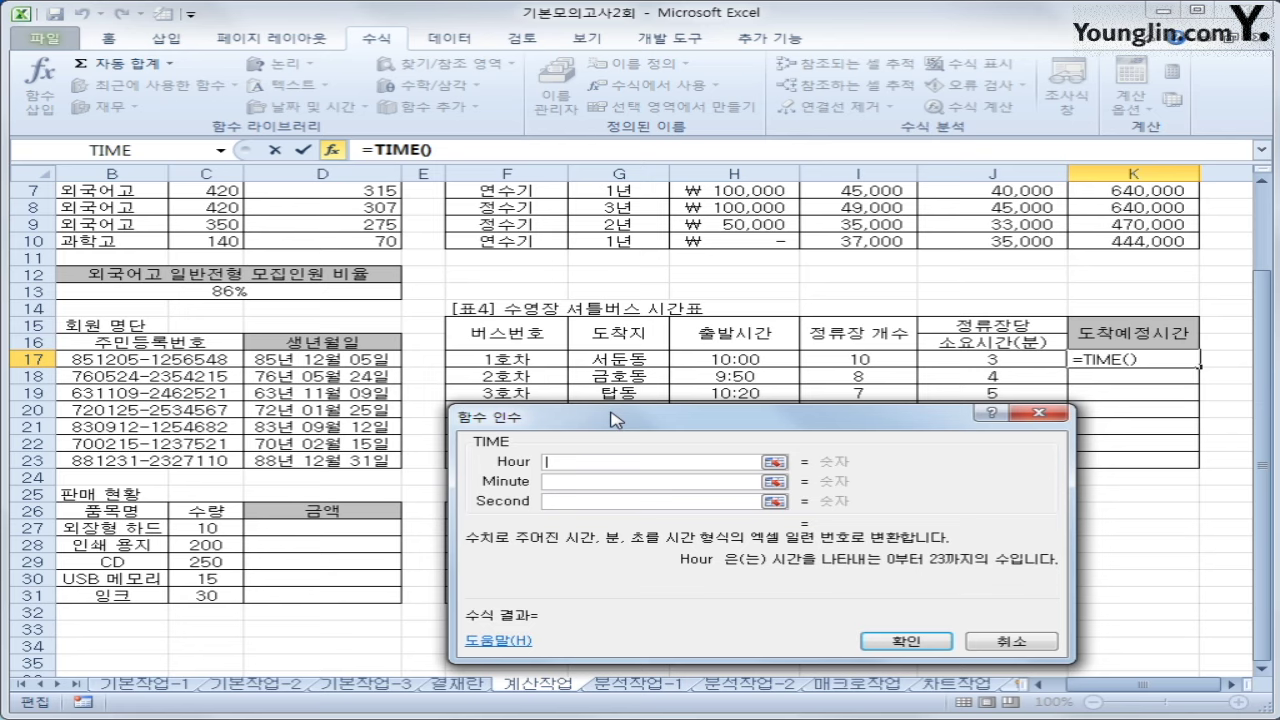
- Set the TIME function's Hour argument to hour(H17), using the 출발시간 cell
{"action": "type", "text": "hour("}
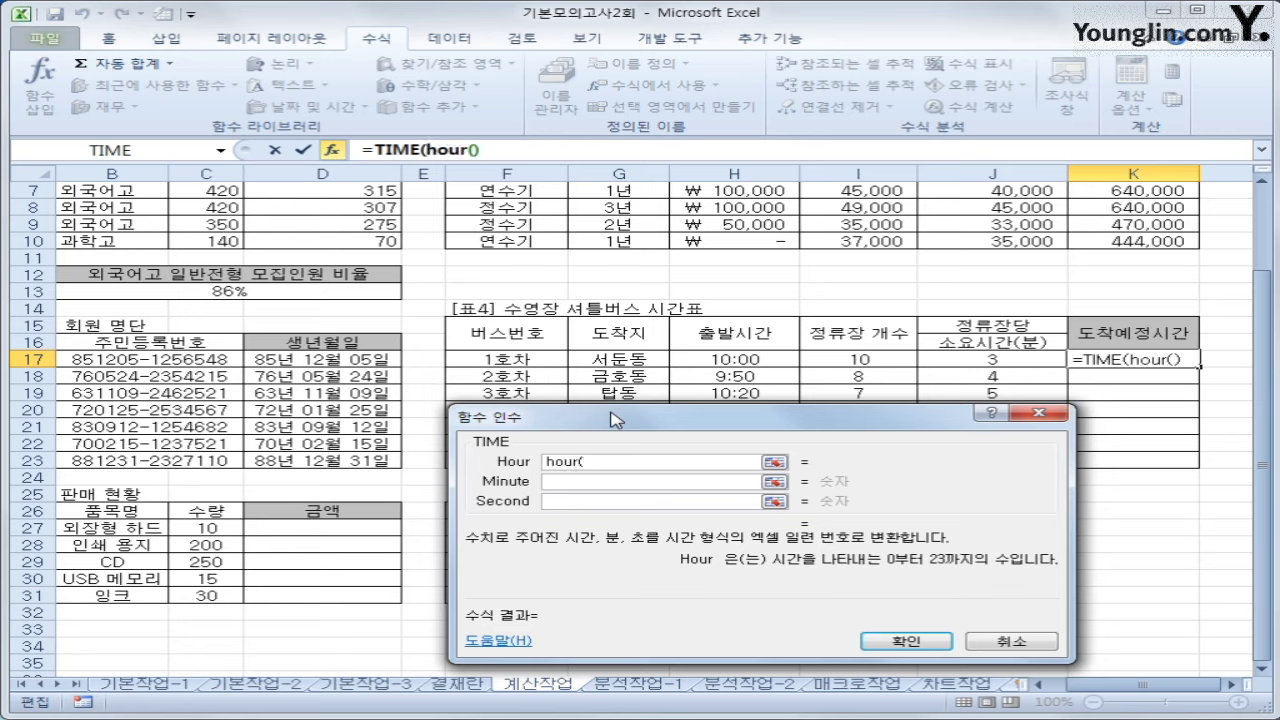
{"action": "left_click", "coordinate": [716, 360]}
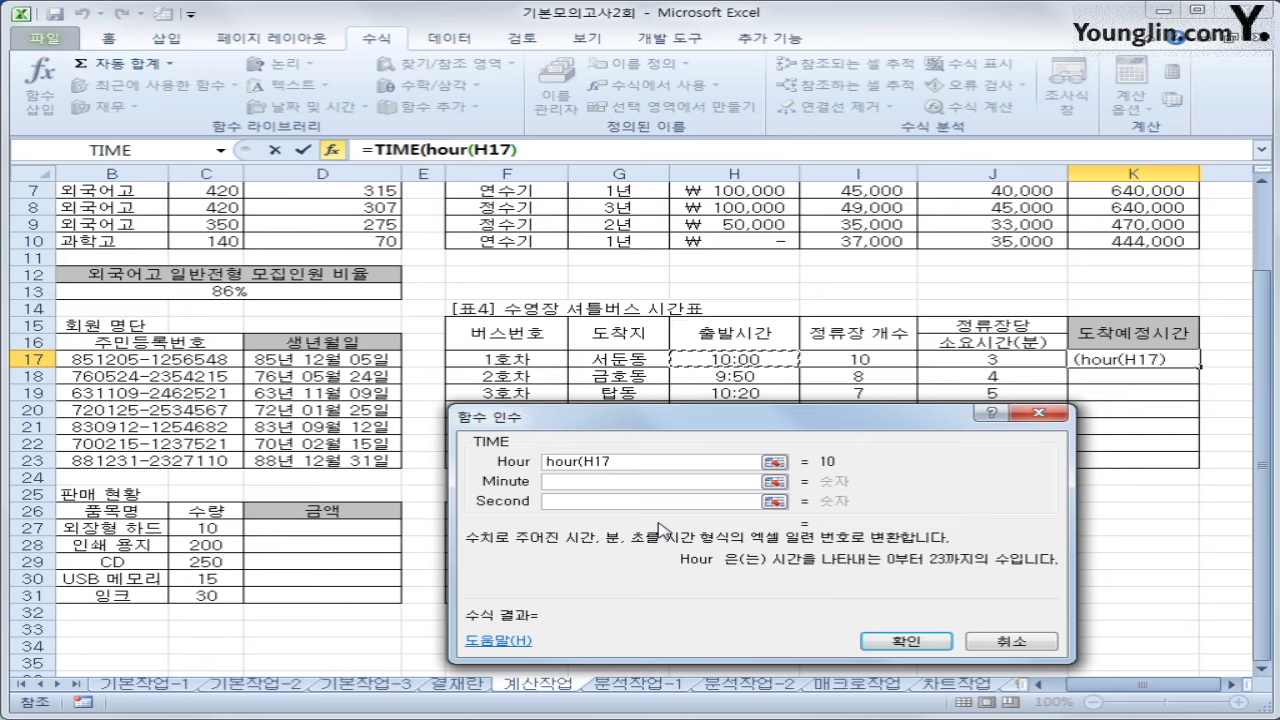
{"action": "type", "text": ")"}
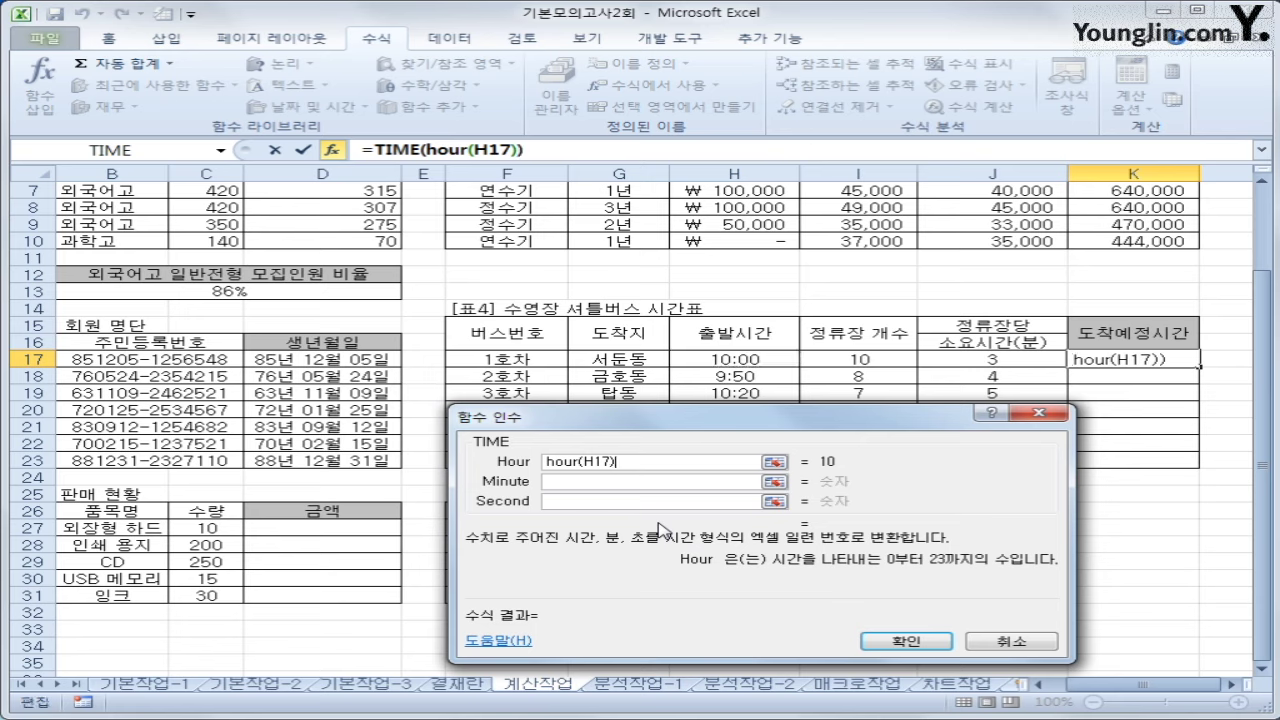
- Set the TIME function's Minute argument to minute(H17)+I17*J17
{"action": "left_click", "coordinate": [662, 481]}
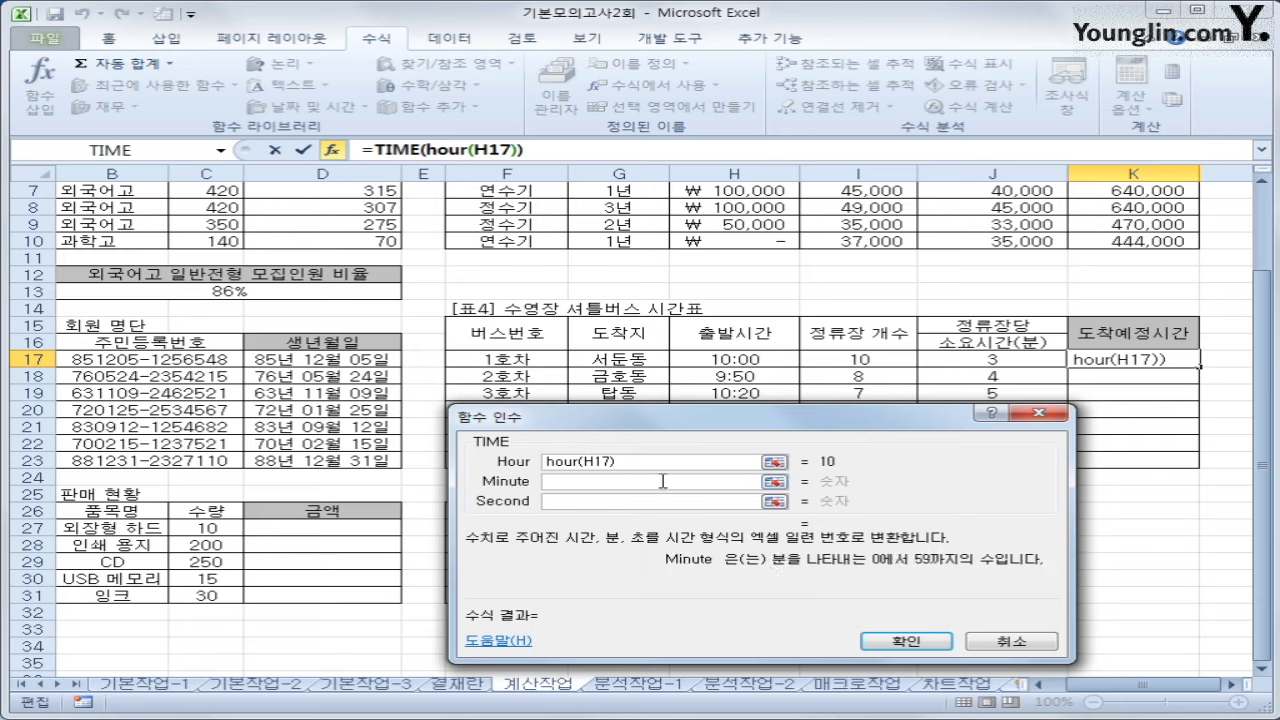
{"action": "type", "text": "min"}
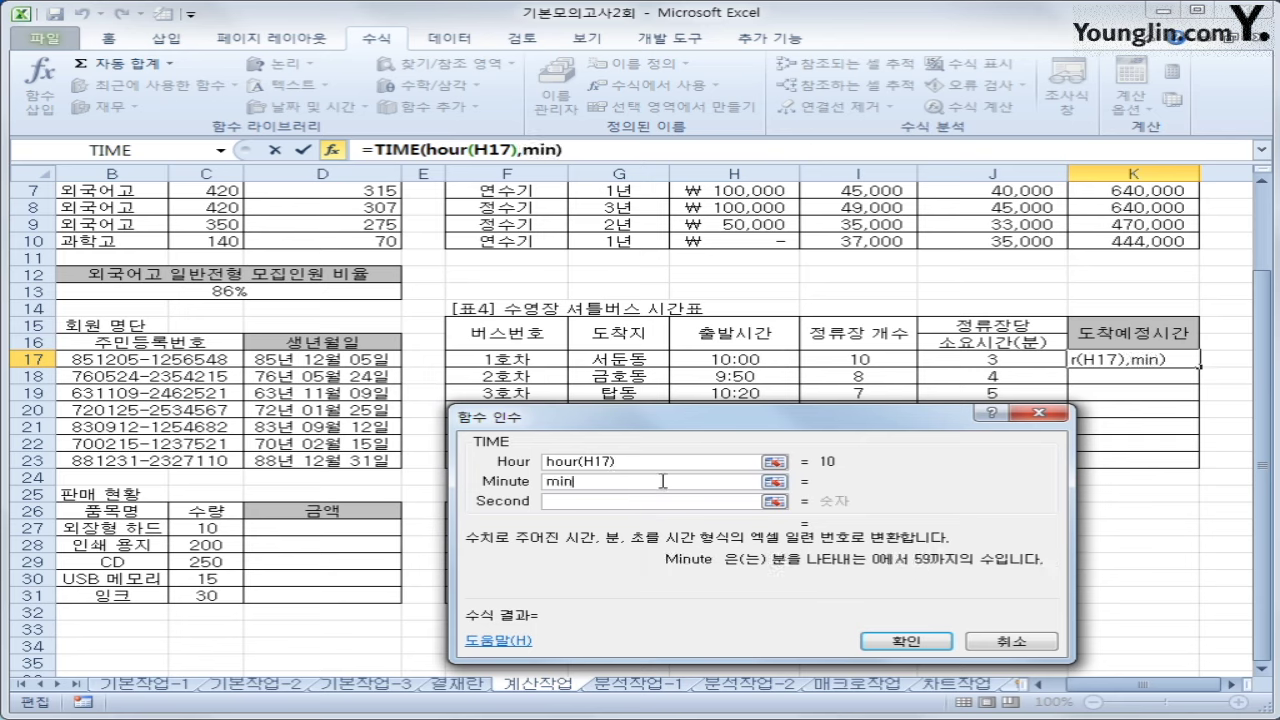
{"action": "type", "text": "ute("}
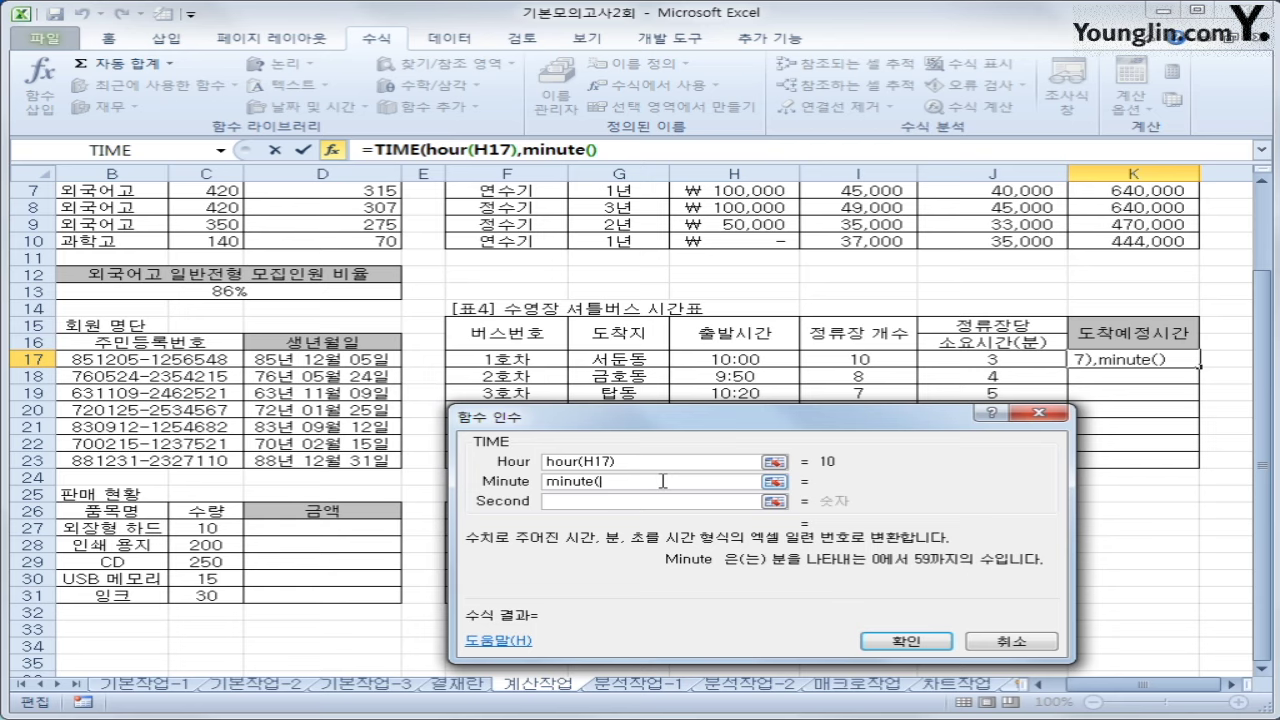
{"action": "left_click", "coordinate": [765, 363]}
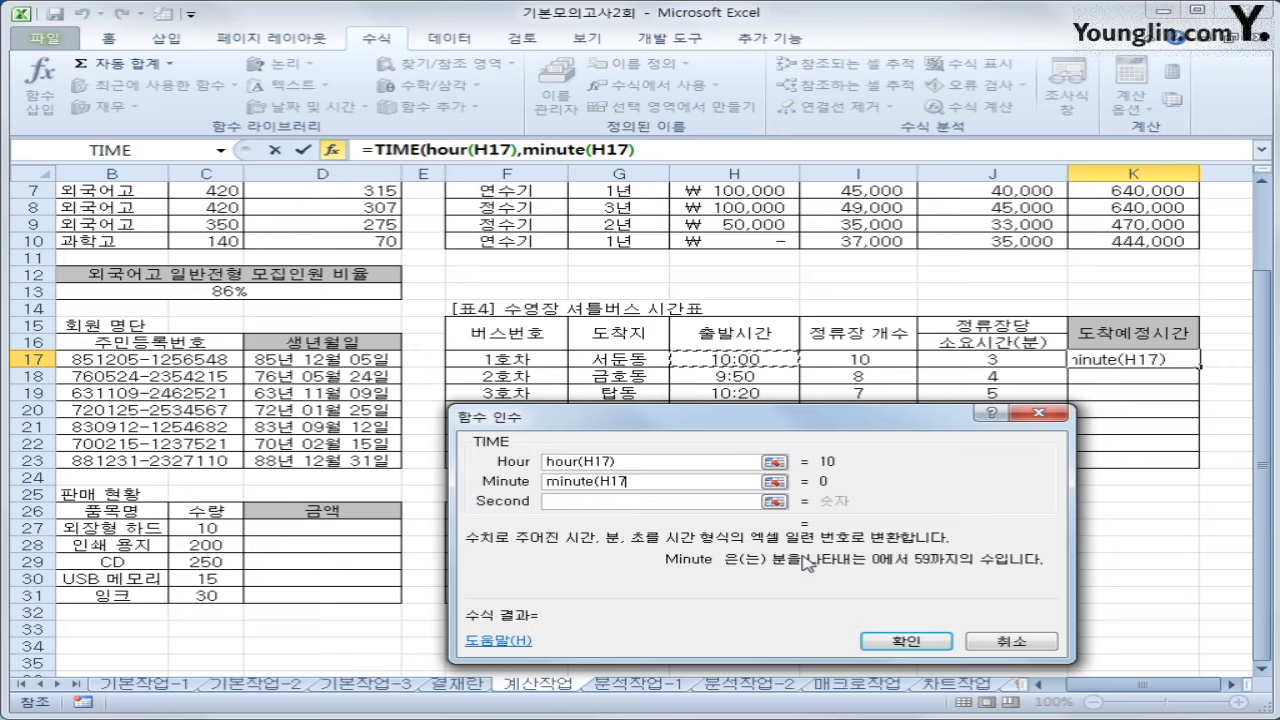
{"action": "type", "text": ")"}
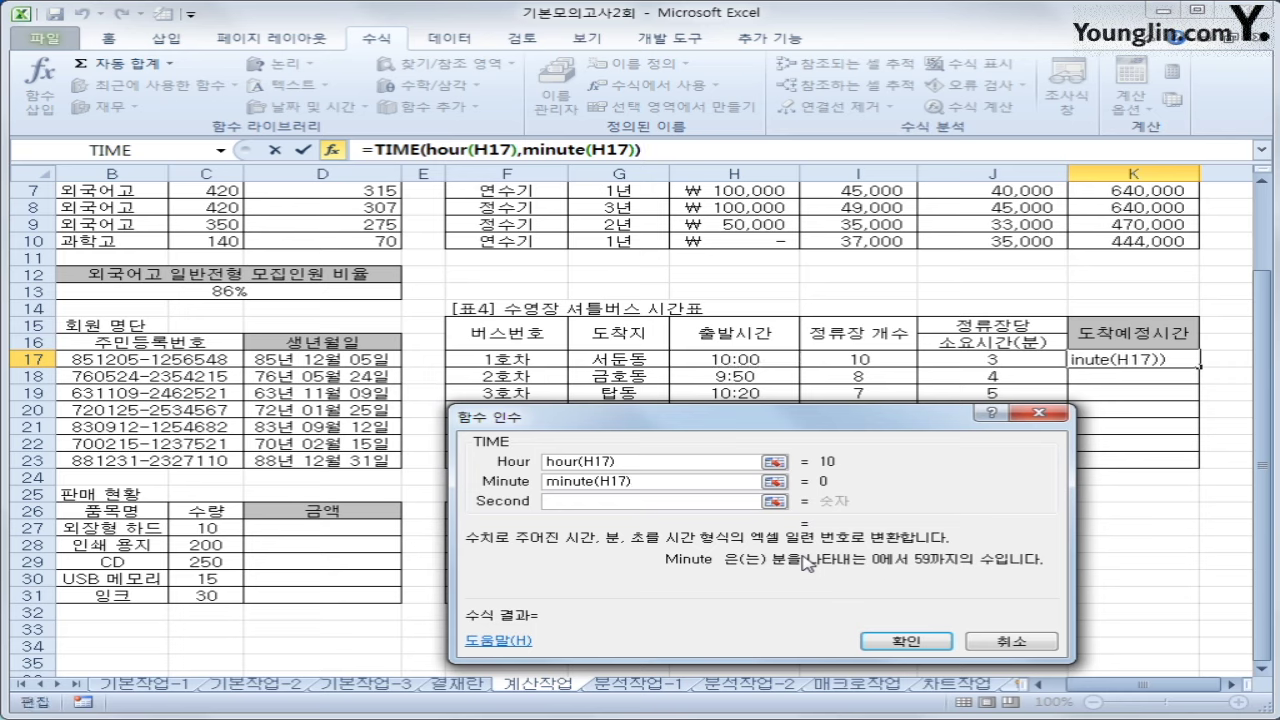
{"action": "type", "text": "+"}
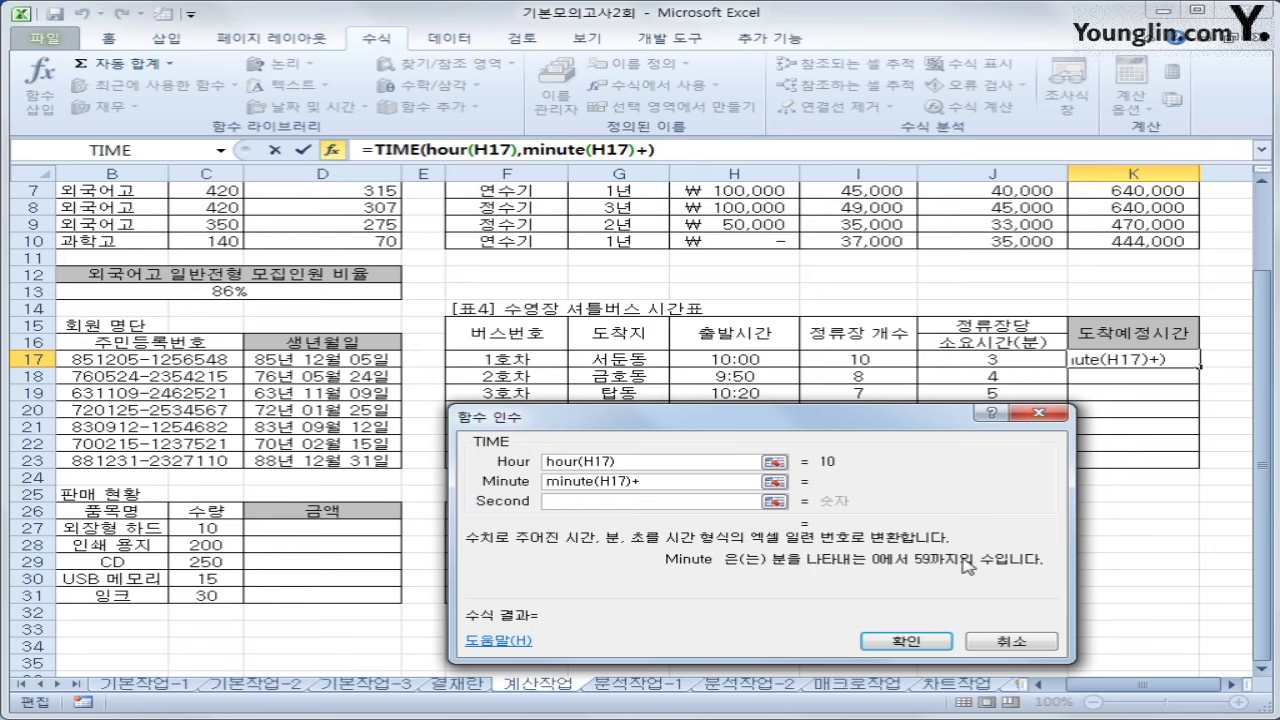
{"action": "left_click", "coordinate": [866, 357]}
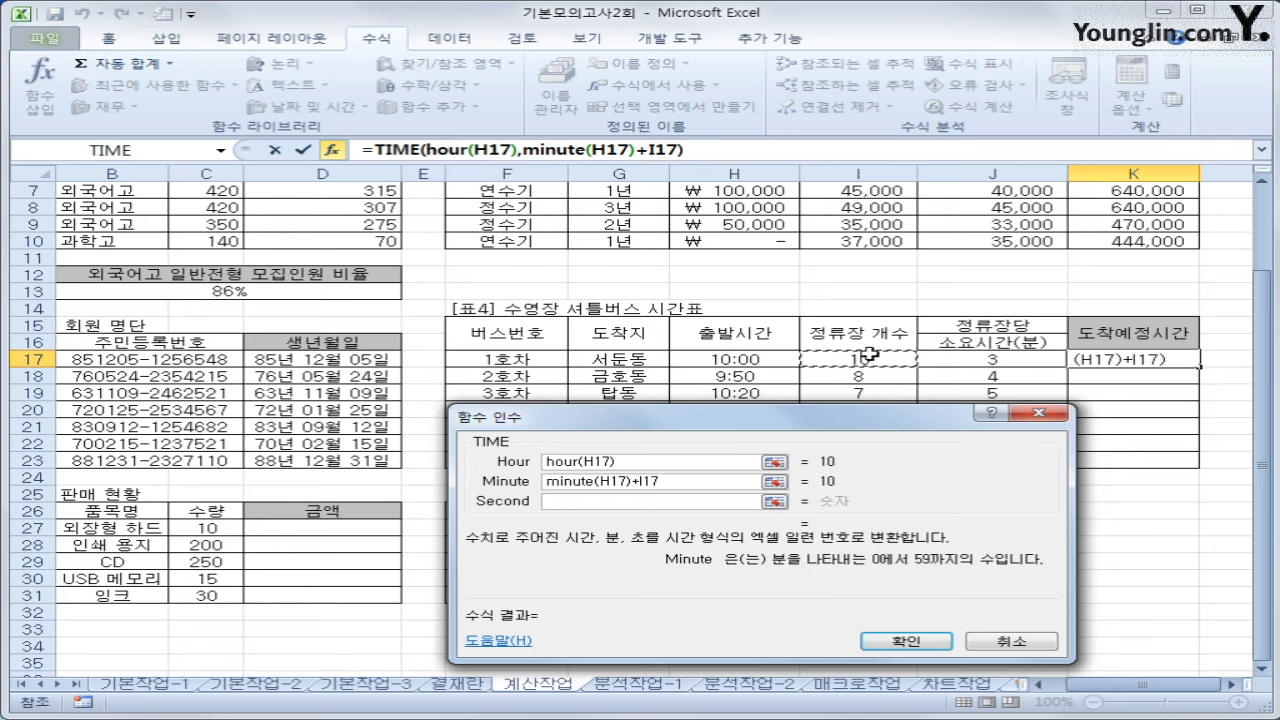
{"action": "type", "text": "*"}
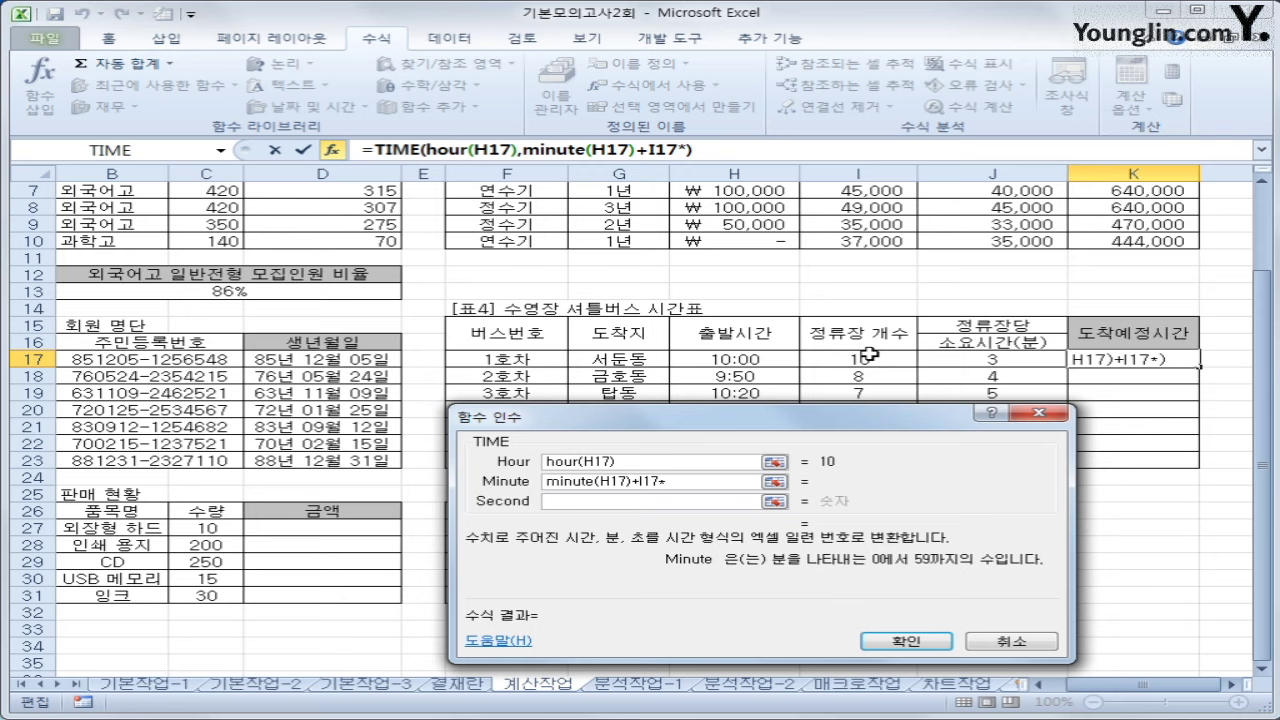
{"action": "left_click", "coordinate": [950, 362]}
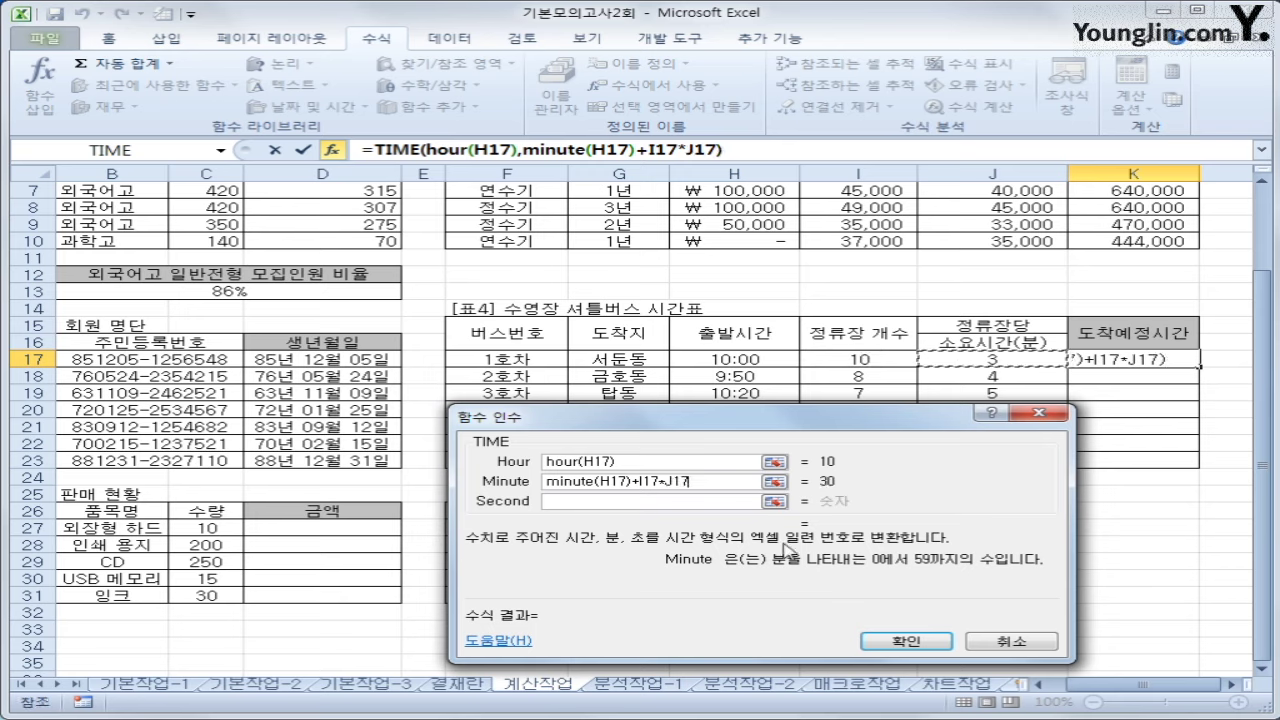
- Enclose I17*J17 in parentheses in the Minute argument and set the Second argument to 0
{"action": "left_click", "coordinate": [636, 481]}
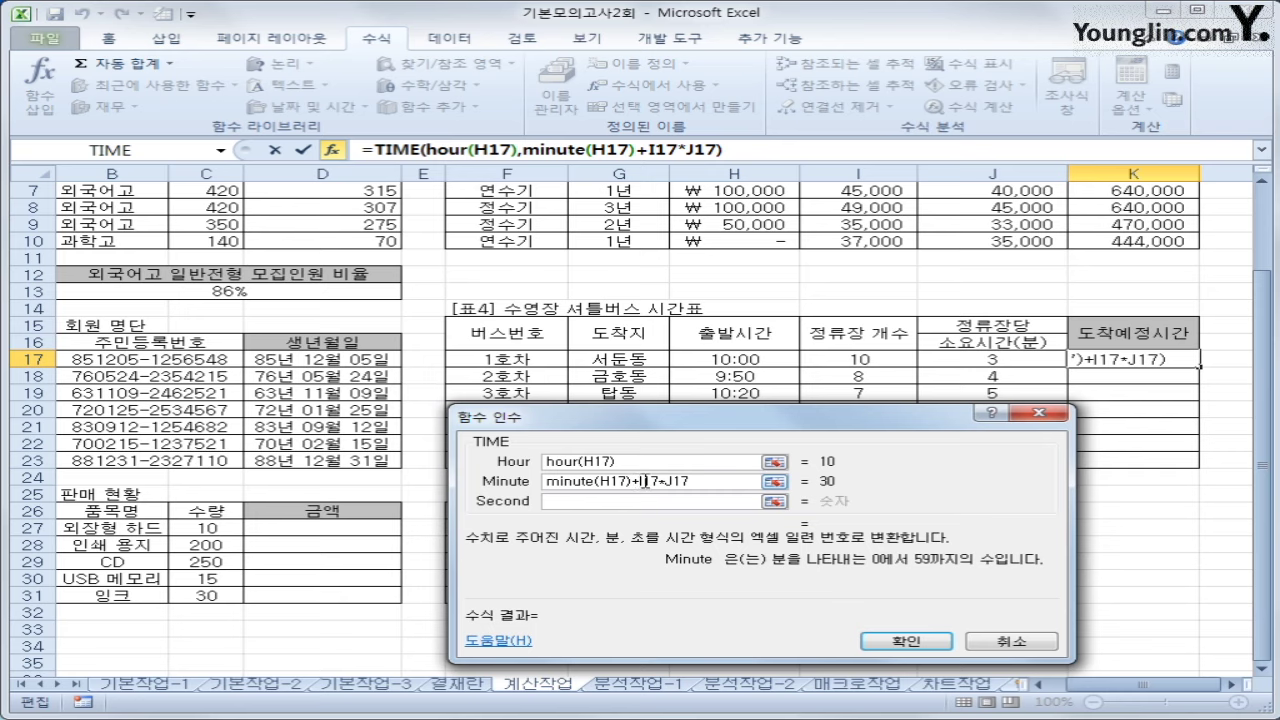
{"action": "type", "text": "(H17"}
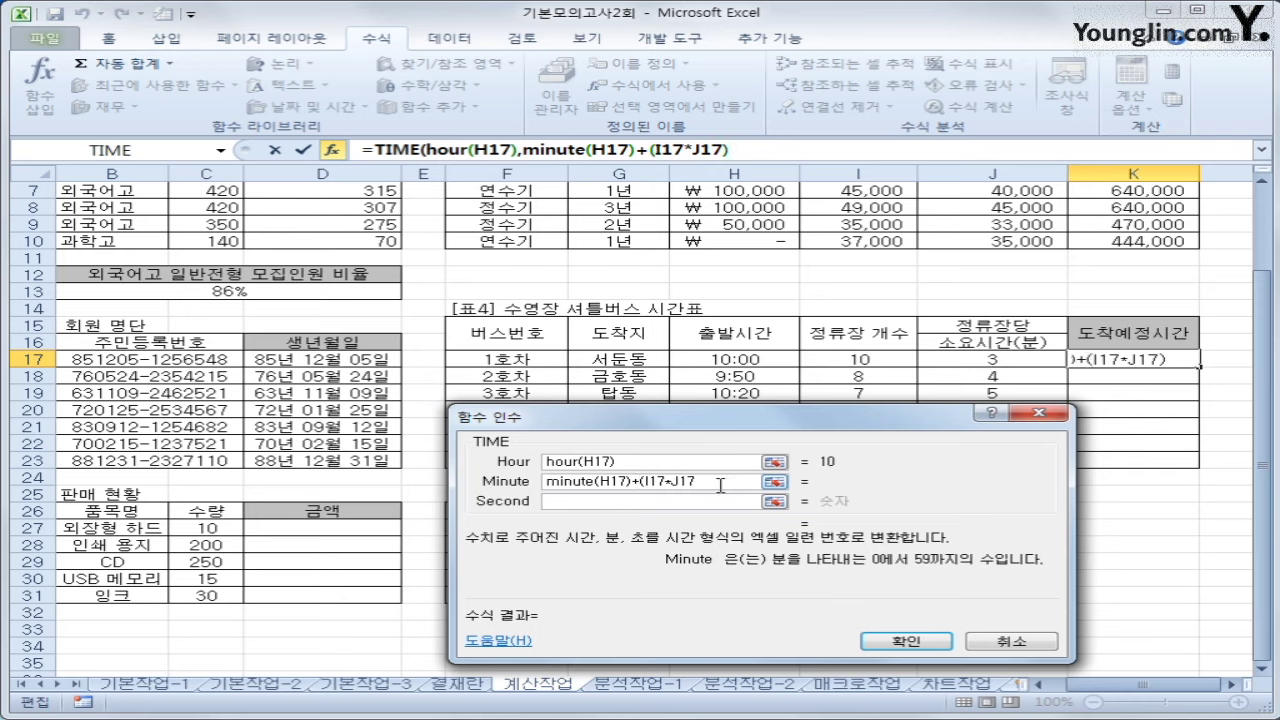
{"action": "type", "text": ")"}
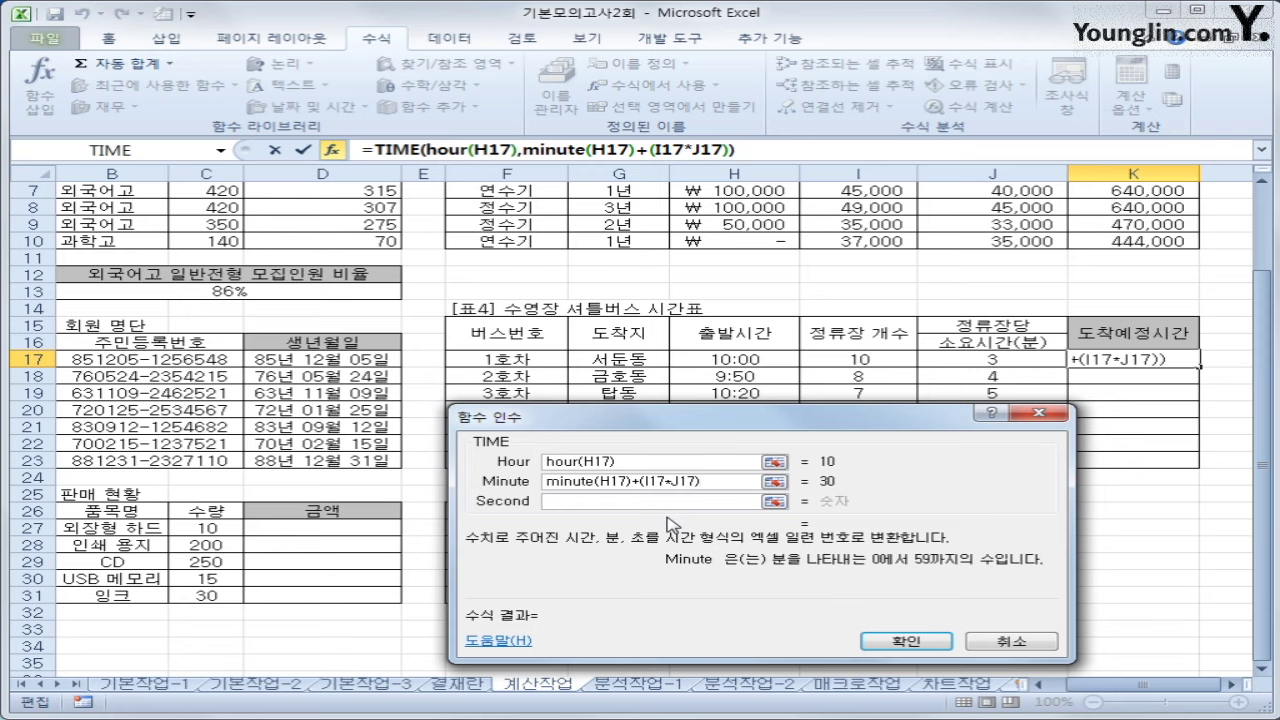
{"action": "left_click", "coordinate": [669, 501]}
{"action": "type", "text": "0"}
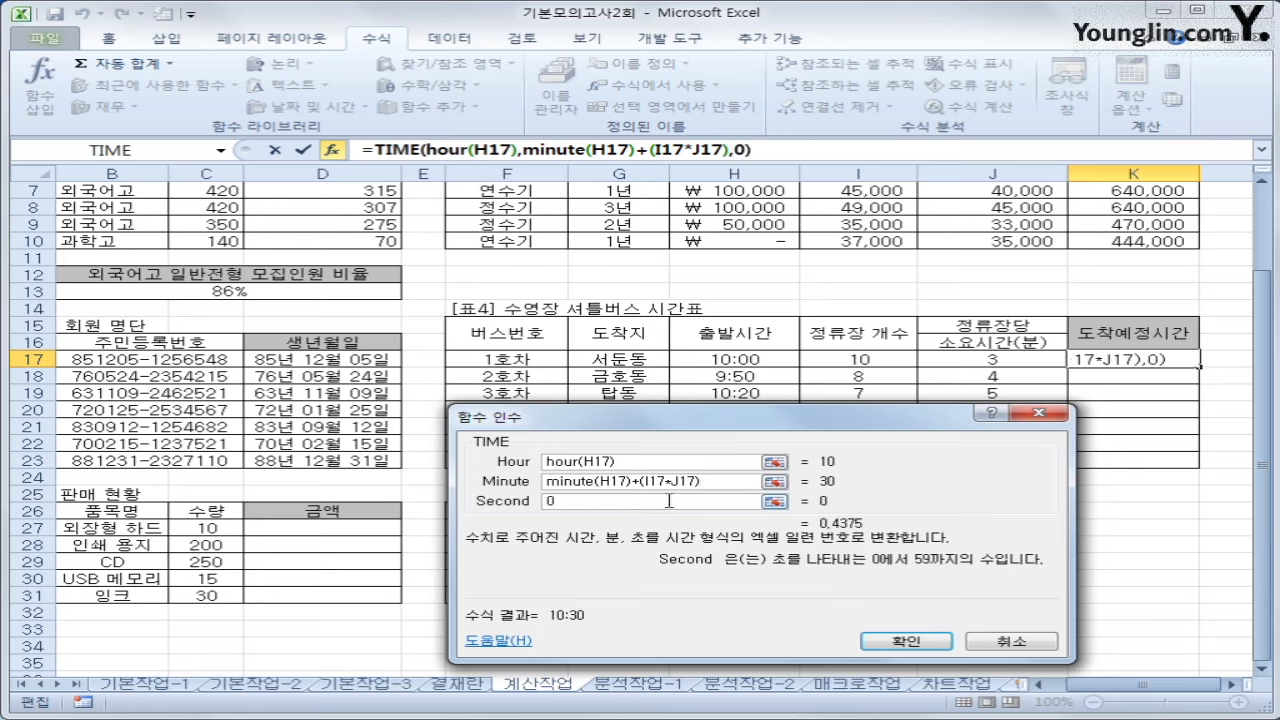
{"action": "mouse_move", "coordinate": [410, 243]}
{"action": "left_mouse_down"}
{"action": "mouse_move", "coordinate": [508, 226]}
{"action": "mouse_move", "coordinate": [480, 316]}
{"action": "left_mouse_up"}
{"action": "left_click_drag", "start_coordinate": [540, 249], "coordinate": [540, 283]}
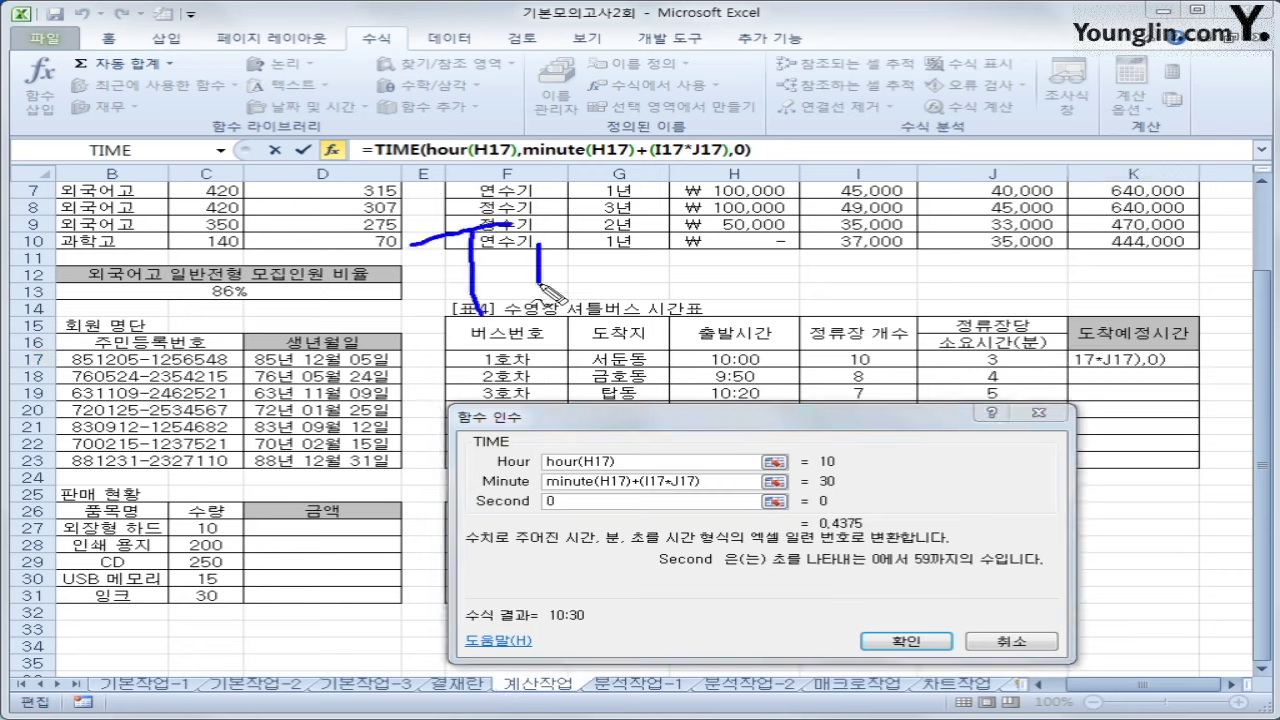
{"action": "mouse_move", "coordinate": [542, 235]}
{"action": "left_mouse_down"}
{"action": "mouse_move", "coordinate": [590, 258]}
{"action": "mouse_move", "coordinate": [648, 240]}
{"action": "mouse_move", "coordinate": [680, 255]}
{"action": "mouse_move", "coordinate": [705, 222]}
{"action": "mouse_move", "coordinate": [722, 250]}
{"action": "mouse_move", "coordinate": [757, 255]}
{"action": "mouse_move", "coordinate": [712, 258]}
{"action": "left_mouse_up"}
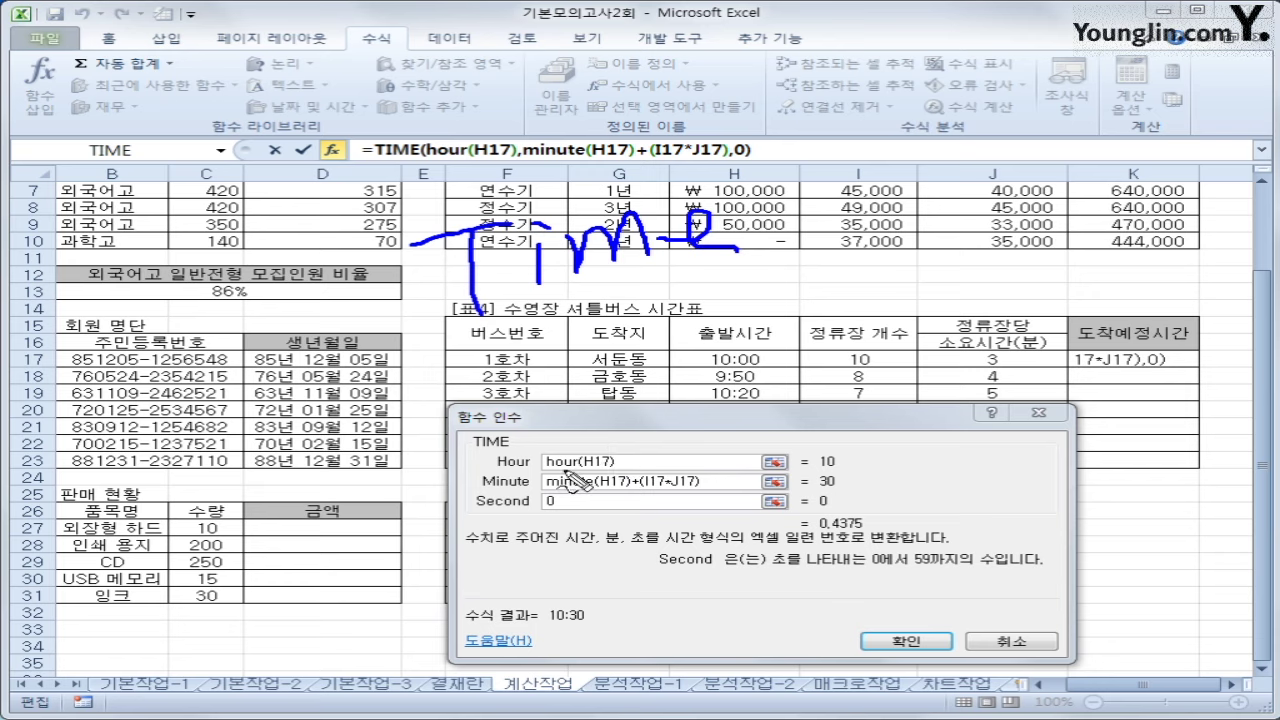
{"action": "mouse_move", "coordinate": [628, 480]}
{"action": "left_mouse_down"}
{"action": "mouse_move", "coordinate": [540, 490]}
{"action": "mouse_move", "coordinate": [620, 455]}
{"action": "mouse_move", "coordinate": [612, 472]}
{"action": "left_mouse_up"}
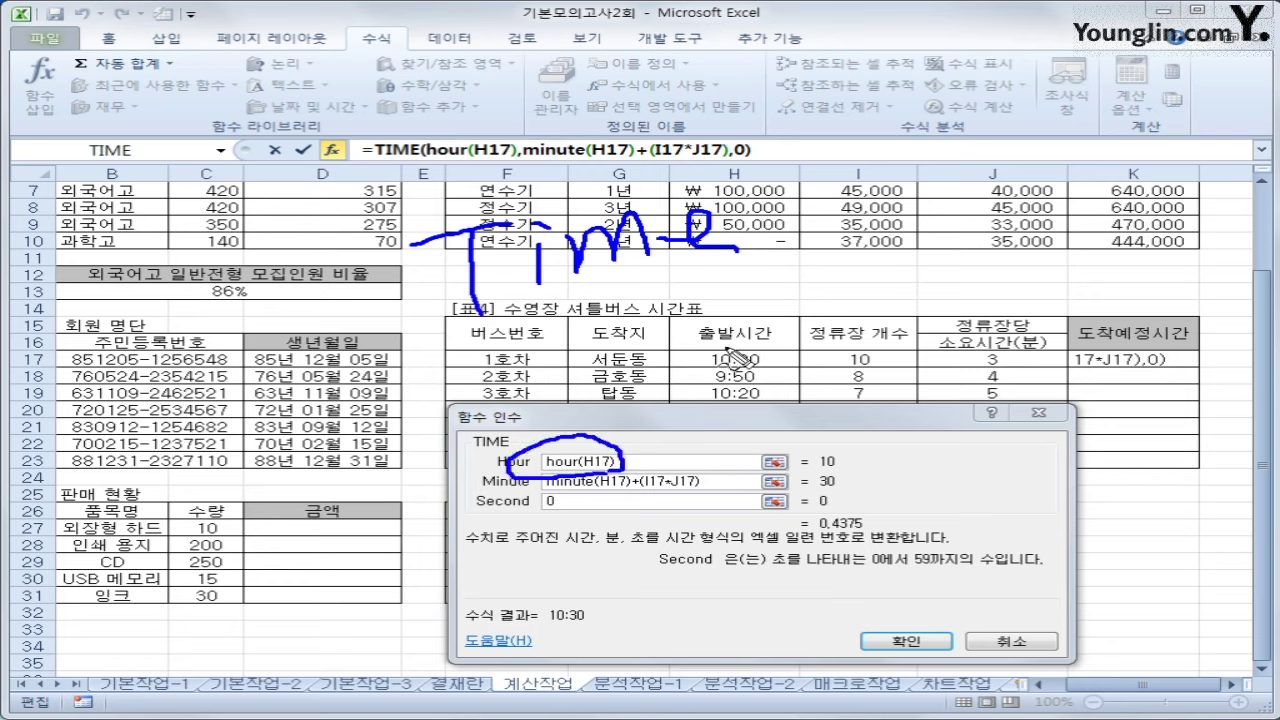
{"action": "left_click_drag", "start_coordinate": [733, 354], "coordinate": [770, 345]}
{"action": "left_click_drag", "start_coordinate": [700, 367], "coordinate": [1215, 366]}
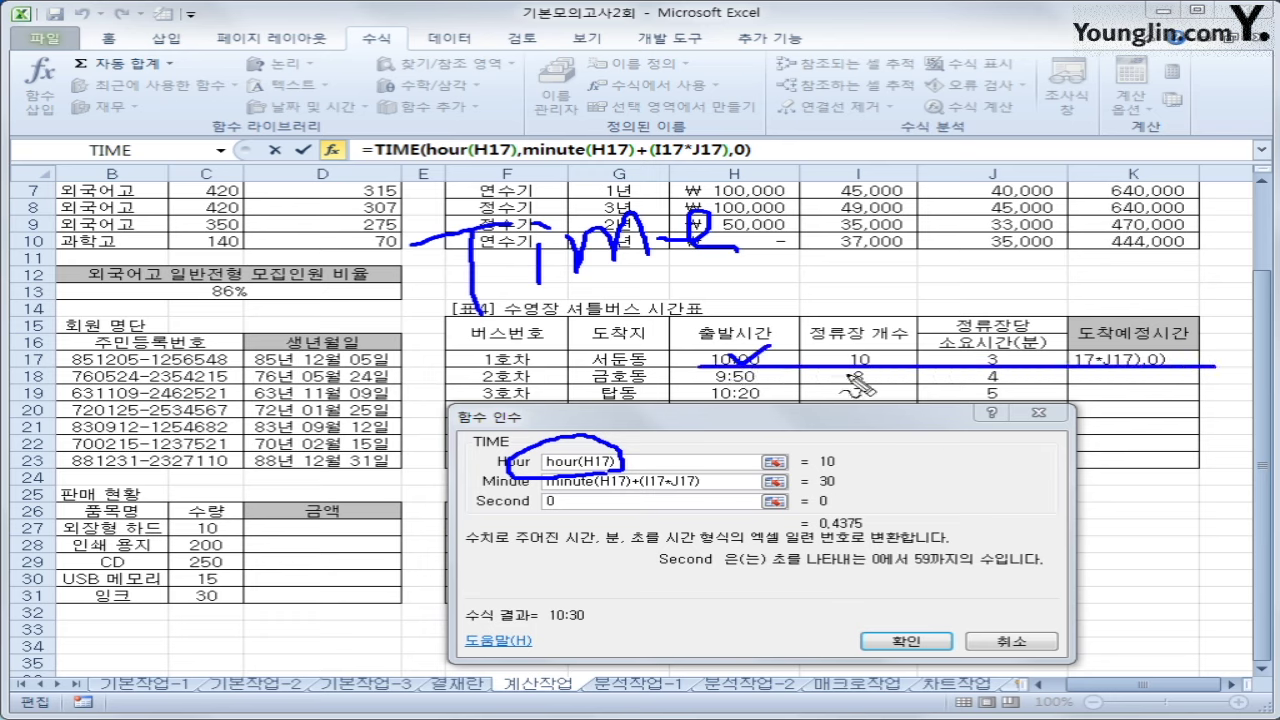
{"action": "mouse_move", "coordinate": [803, 375]}
{"action": "left_mouse_down"}
{"action": "mouse_move", "coordinate": [635, 350]}
{"action": "mouse_move", "coordinate": [785, 318]}
{"action": "mouse_move", "coordinate": [808, 375]}
{"action": "left_mouse_up"}
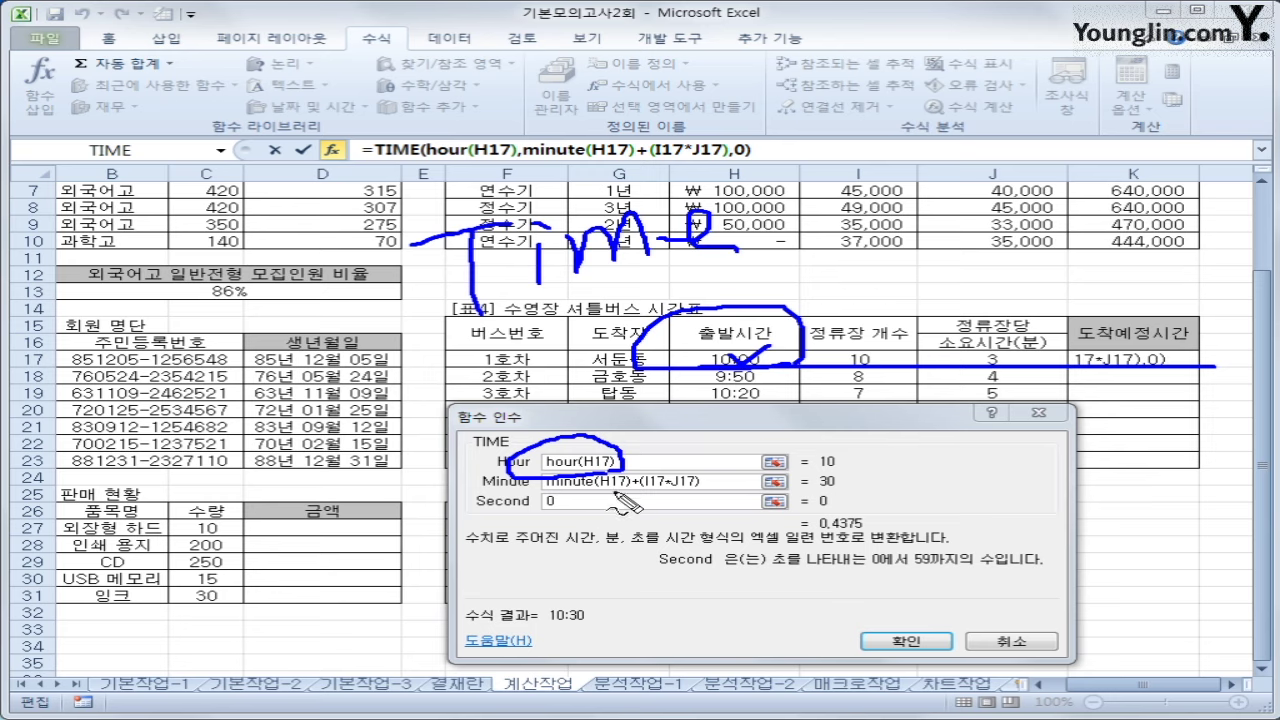
{"action": "mouse_move", "coordinate": [640, 484]}
{"action": "left_mouse_down"}
{"action": "mouse_move", "coordinate": [566, 492]}
{"action": "mouse_move", "coordinate": [538, 478]}
{"action": "mouse_move", "coordinate": [600, 503]}
{"action": "left_mouse_up"}
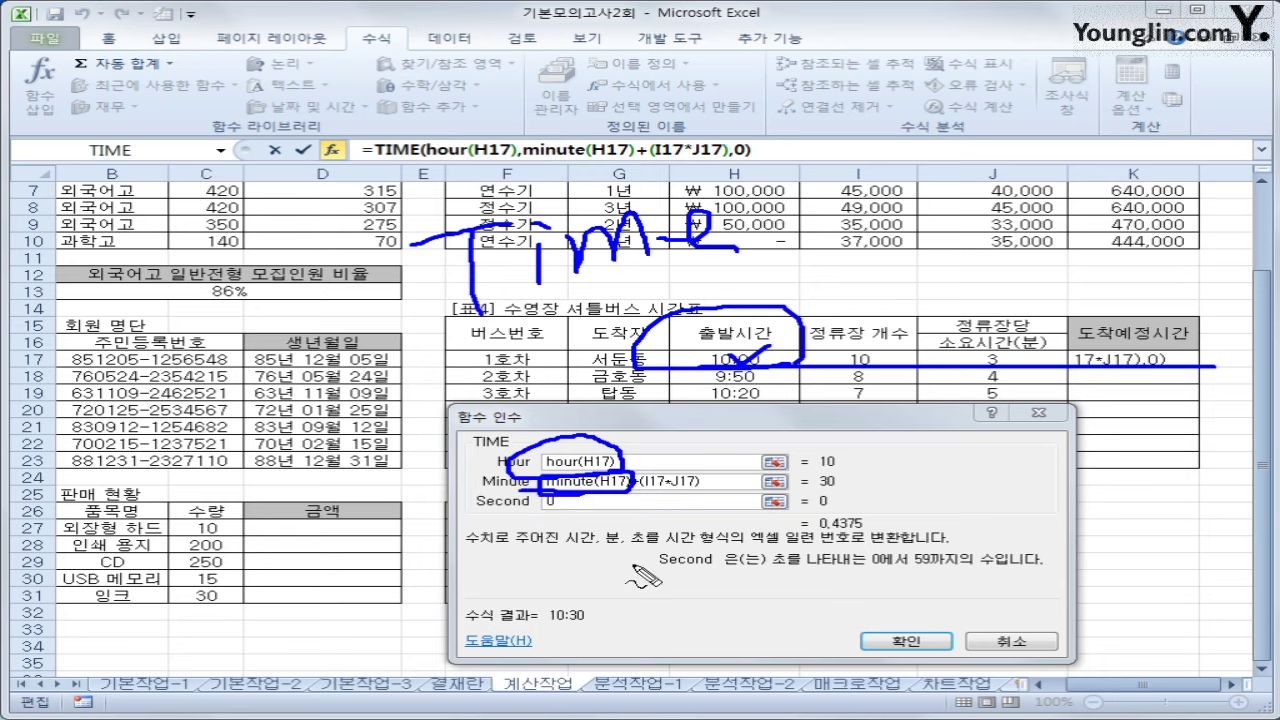
{"action": "mouse_move", "coordinate": [552, 520]}
{"action": "left_mouse_down"}
{"action": "mouse_move", "coordinate": [605, 505]}
{"action": "mouse_move", "coordinate": [565, 535]}
{"action": "left_mouse_up"}
{"action": "key", "text": "Escape"}
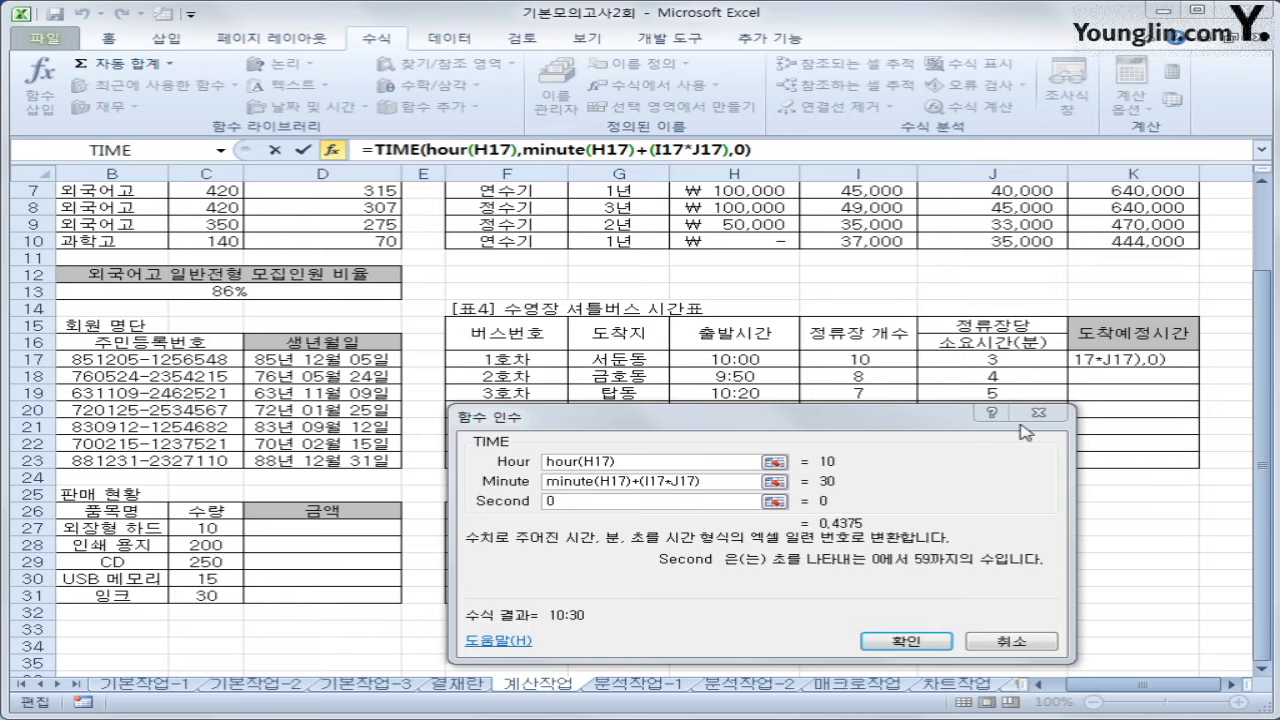
{"action": "left_click_drag", "start_coordinate": [905, 427], "coordinate": [537, 419]}
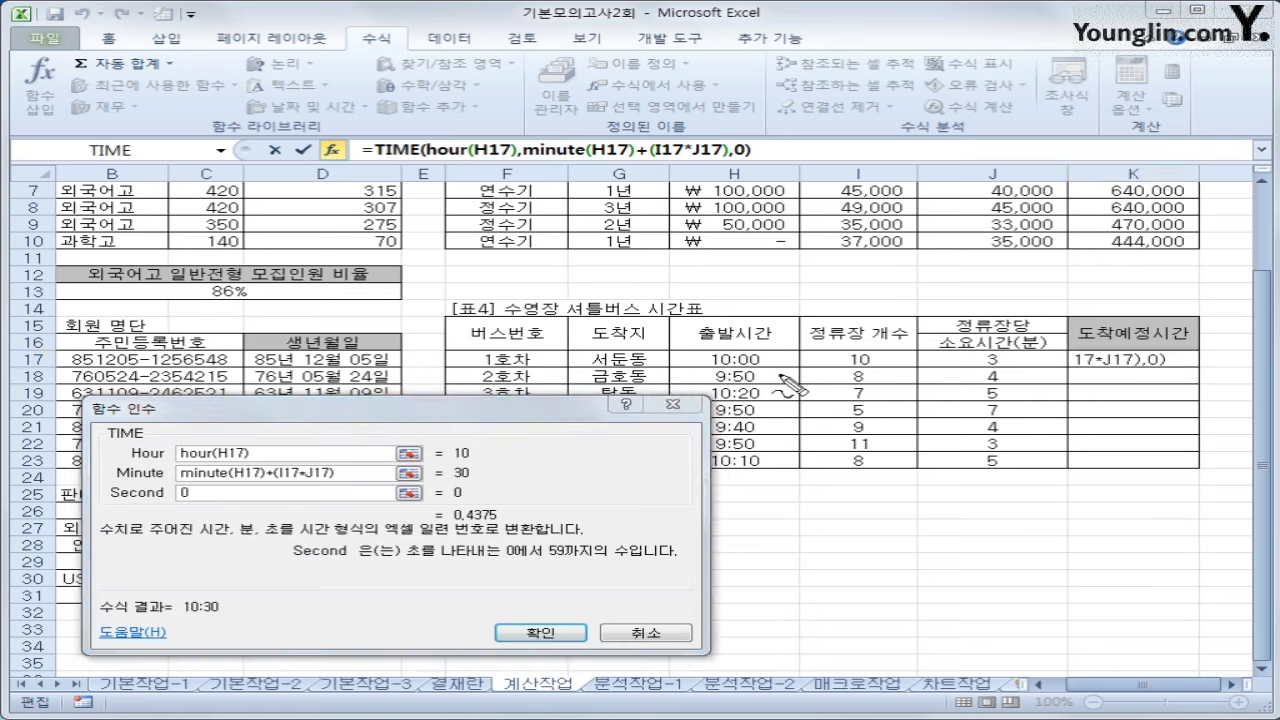
{"action": "mouse_move", "coordinate": [871, 372]}
{"action": "left_mouse_down"}
{"action": "mouse_move", "coordinate": [852, 366]}
{"action": "mouse_move", "coordinate": [895, 370]}
{"action": "left_mouse_up"}
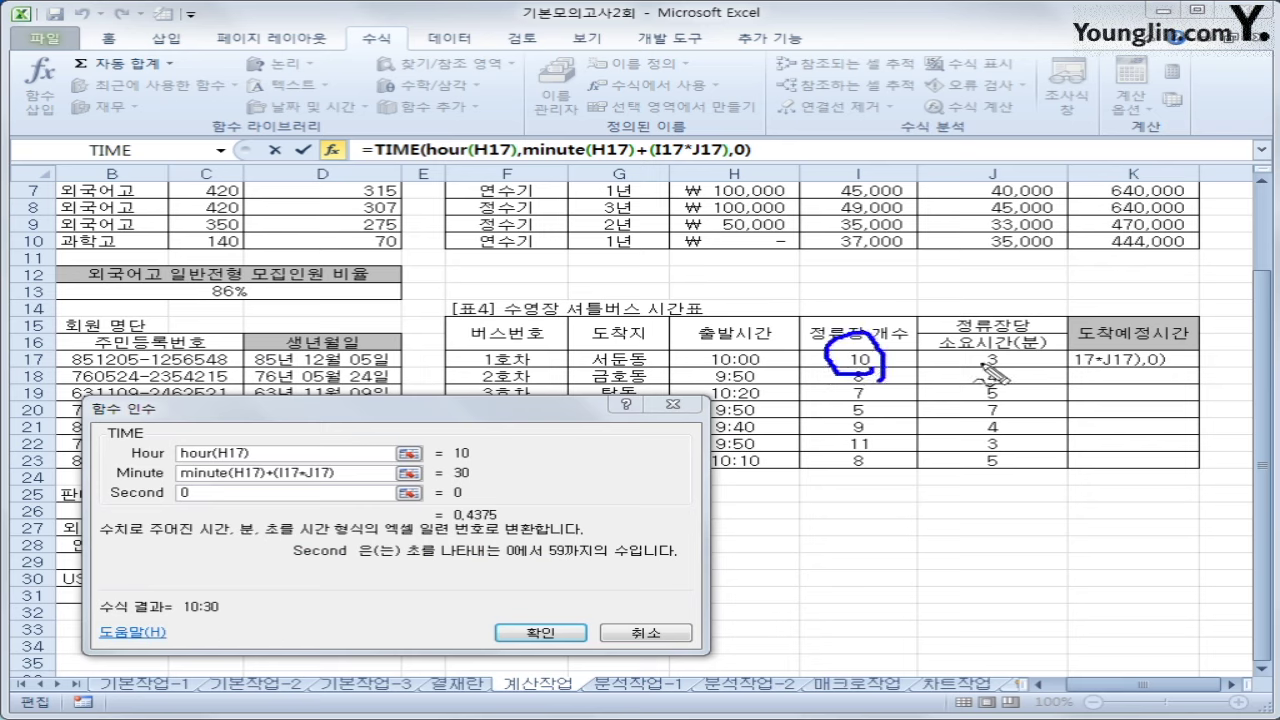
{"action": "mouse_move", "coordinate": [1005, 372]}
{"action": "left_mouse_down"}
{"action": "mouse_move", "coordinate": [952, 378]}
{"action": "mouse_move", "coordinate": [1018, 377]}
{"action": "left_mouse_up"}
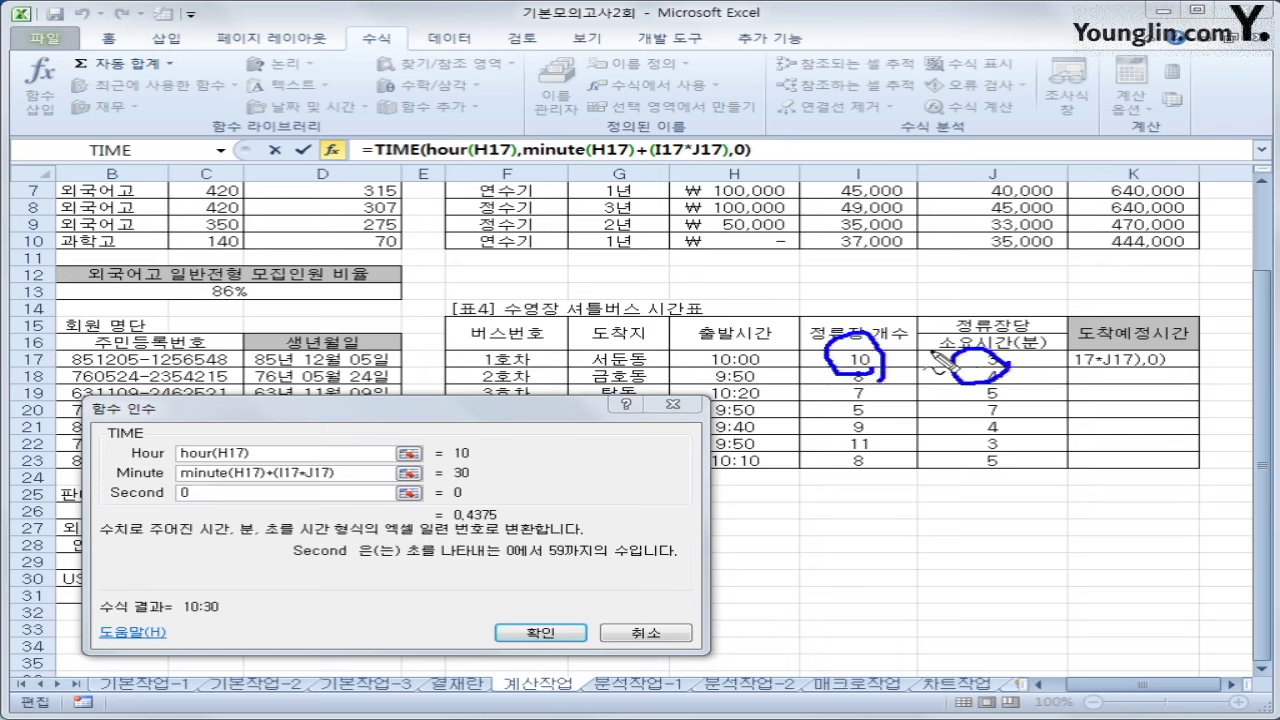
{"action": "mouse_move", "coordinate": [930, 351]}
{"action": "left_mouse_down"}
{"action": "mouse_move", "coordinate": [899, 377]}
{"action": "mouse_move", "coordinate": [933, 378]}
{"action": "left_mouse_up"}
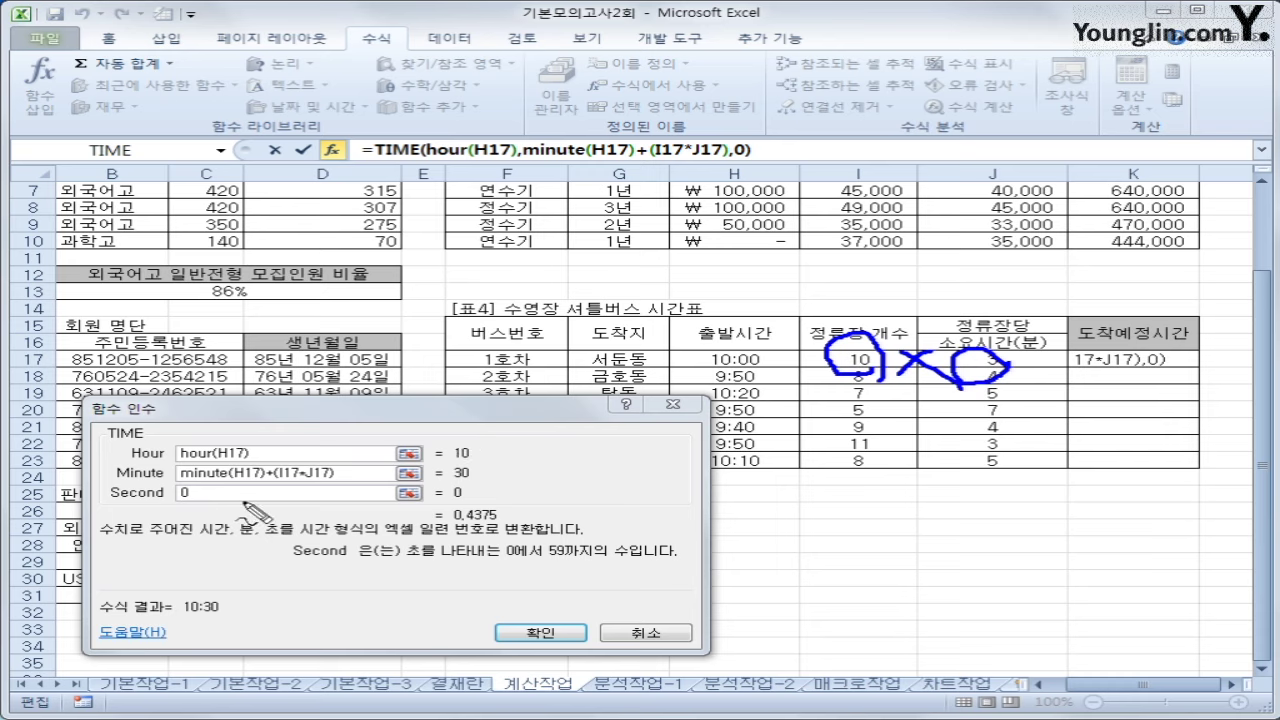
{"action": "left_click_drag", "start_coordinate": [176, 481], "coordinate": [352, 478]}
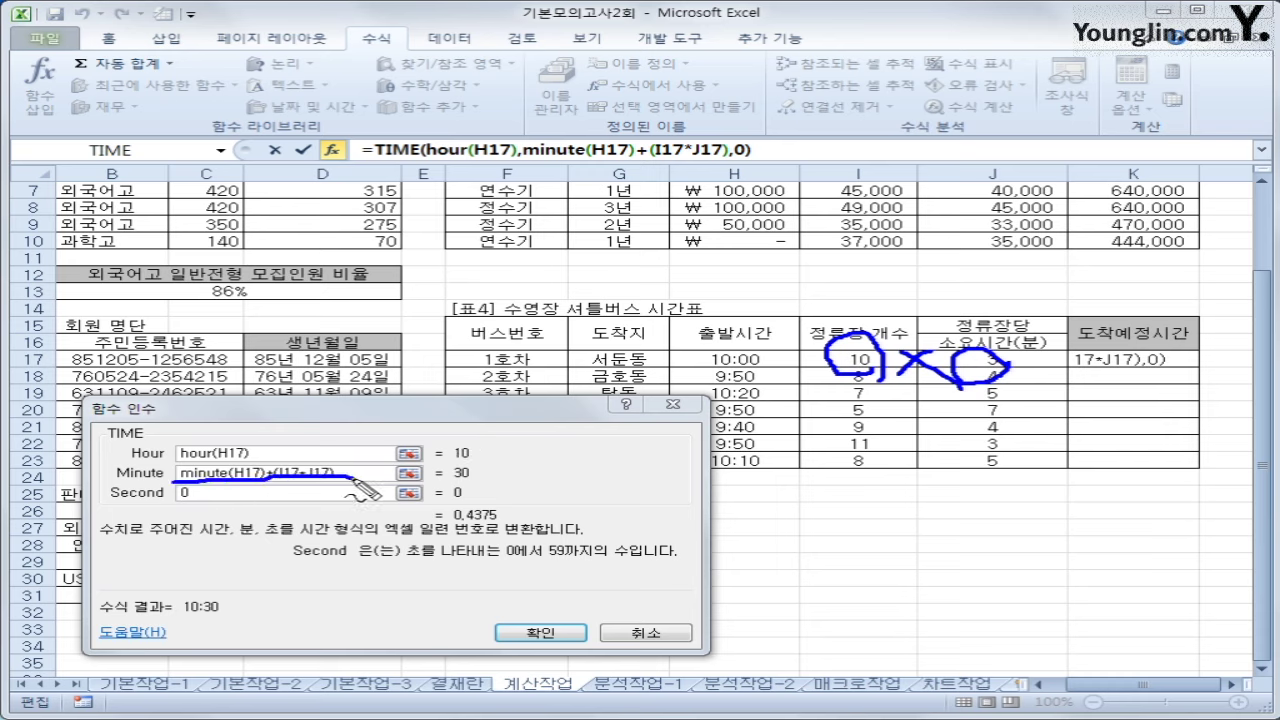
{"action": "mouse_move", "coordinate": [290, 443]}
{"action": "left_mouse_down"}
{"action": "mouse_move", "coordinate": [292, 487]}
{"action": "mouse_move", "coordinate": [352, 487]}
{"action": "mouse_move", "coordinate": [338, 460]}
{"action": "mouse_move", "coordinate": [295, 485]}
{"action": "left_mouse_up"}
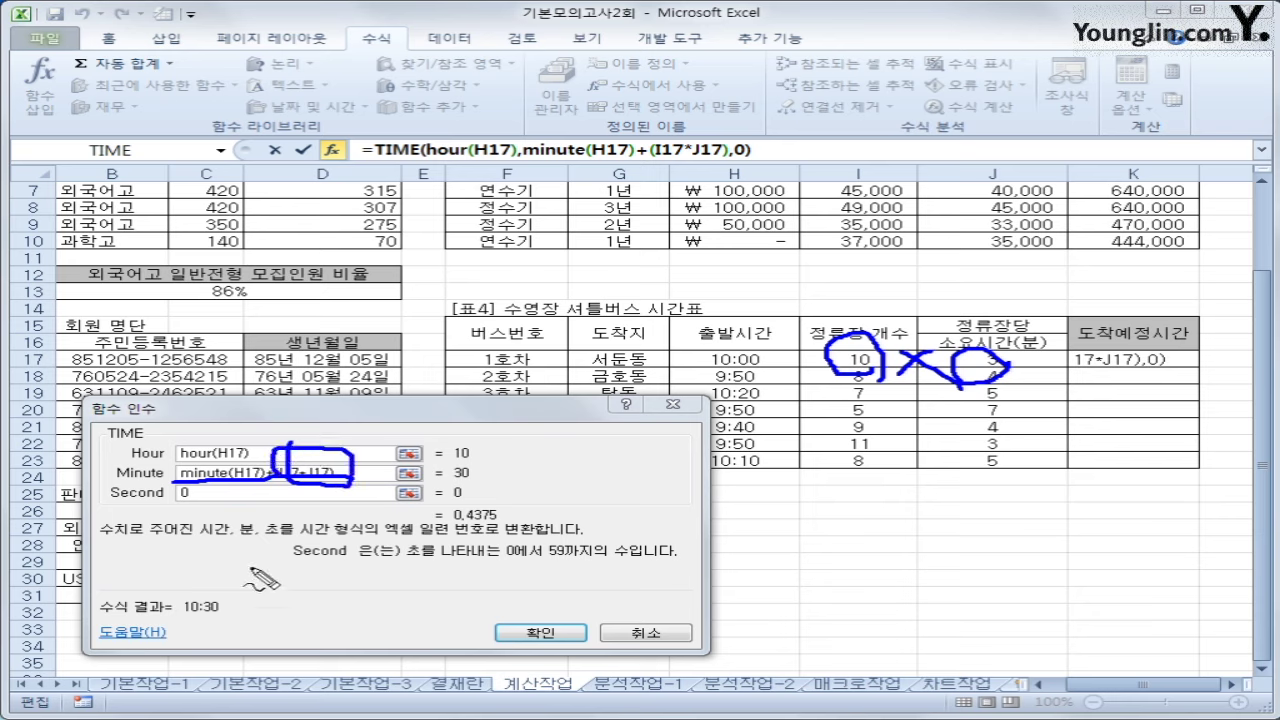
{"action": "key", "text": "Escape"}
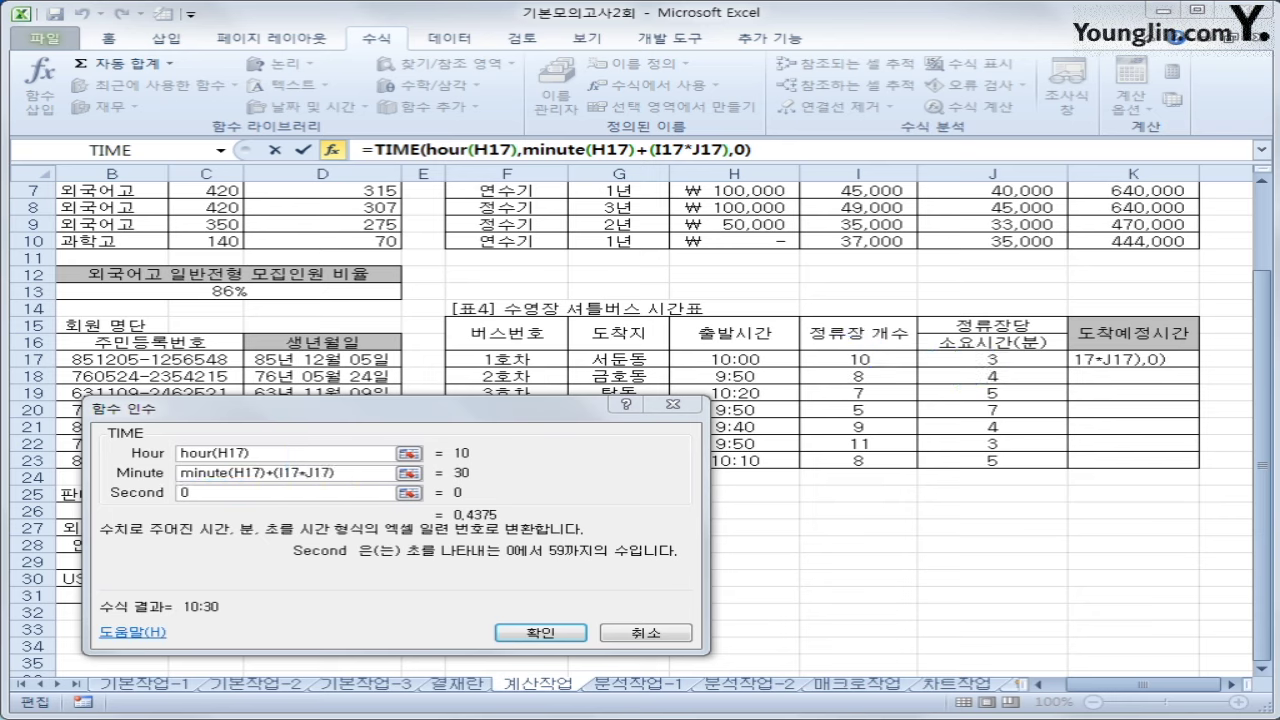
- Accept the TIME function arguments to enter the 도착예정시간 formula in K17
{"action": "left_click", "coordinate": [540, 633]}
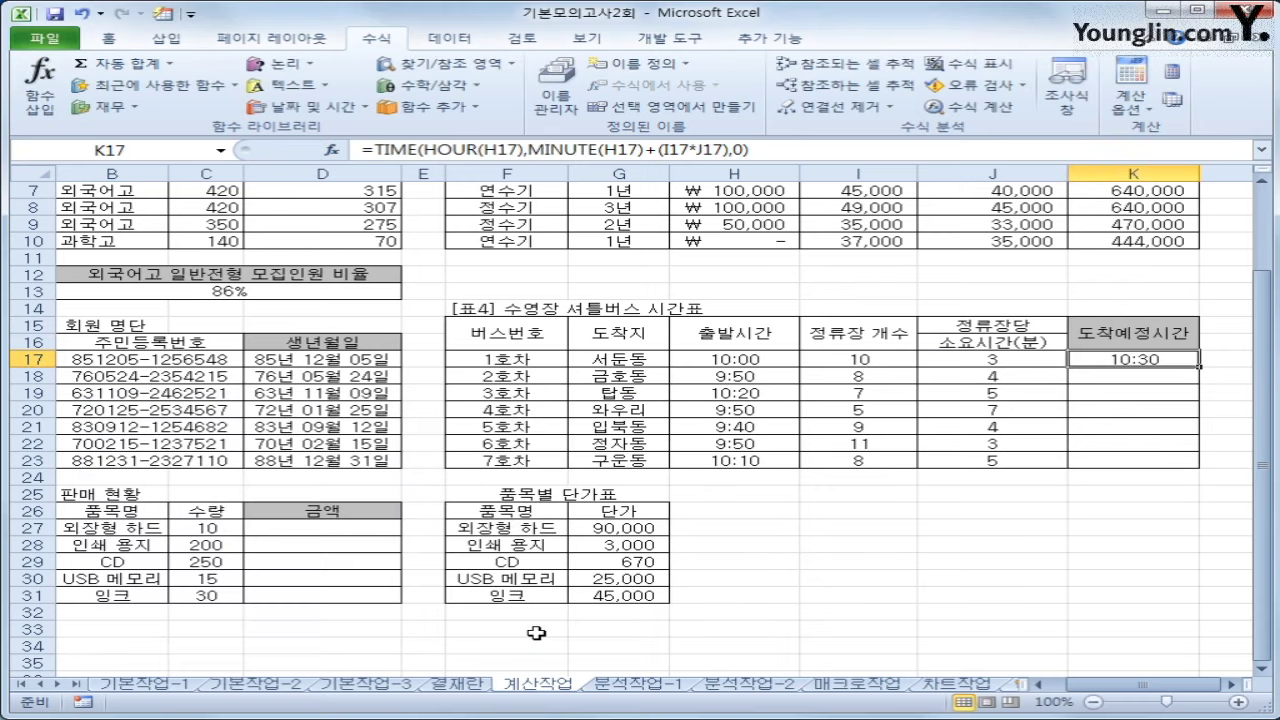
- Copy the 도착예정시간 formula from K17 down through K23 and check it against the 표4 stop counts and minutes
{"action": "left_click", "coordinate": [882, 364]}
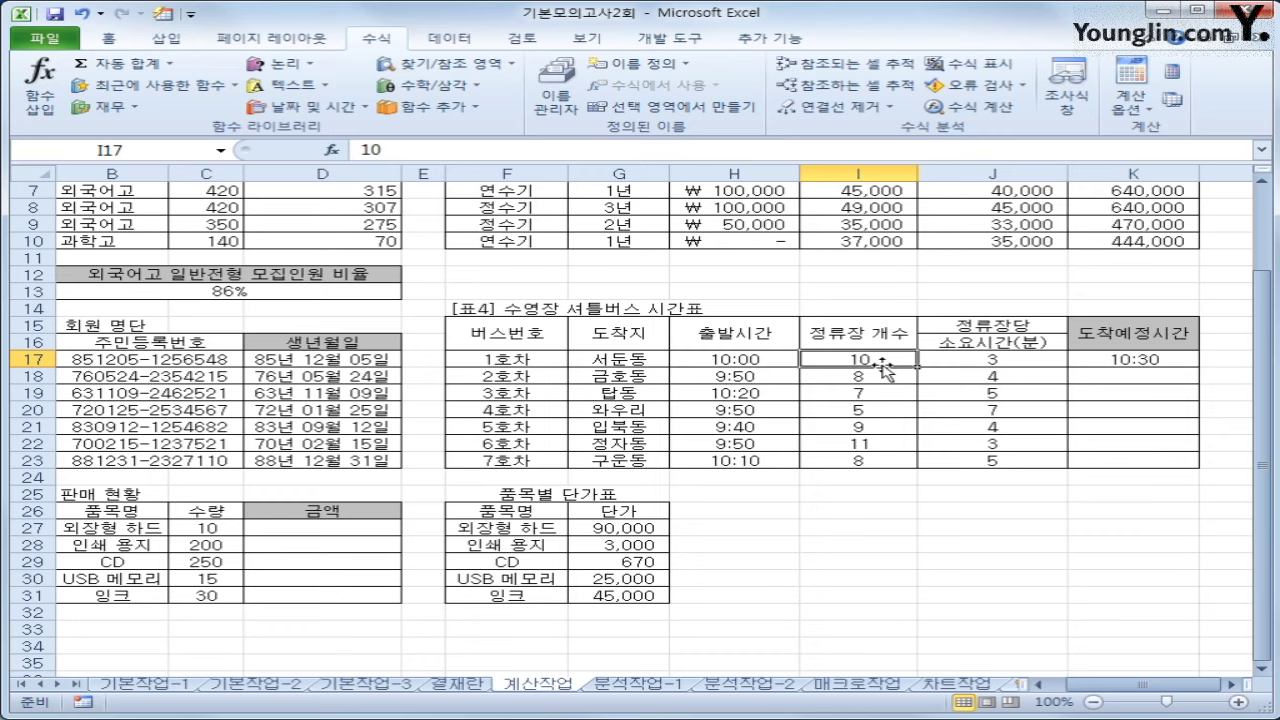
{"action": "left_click", "coordinate": [1007, 358]}
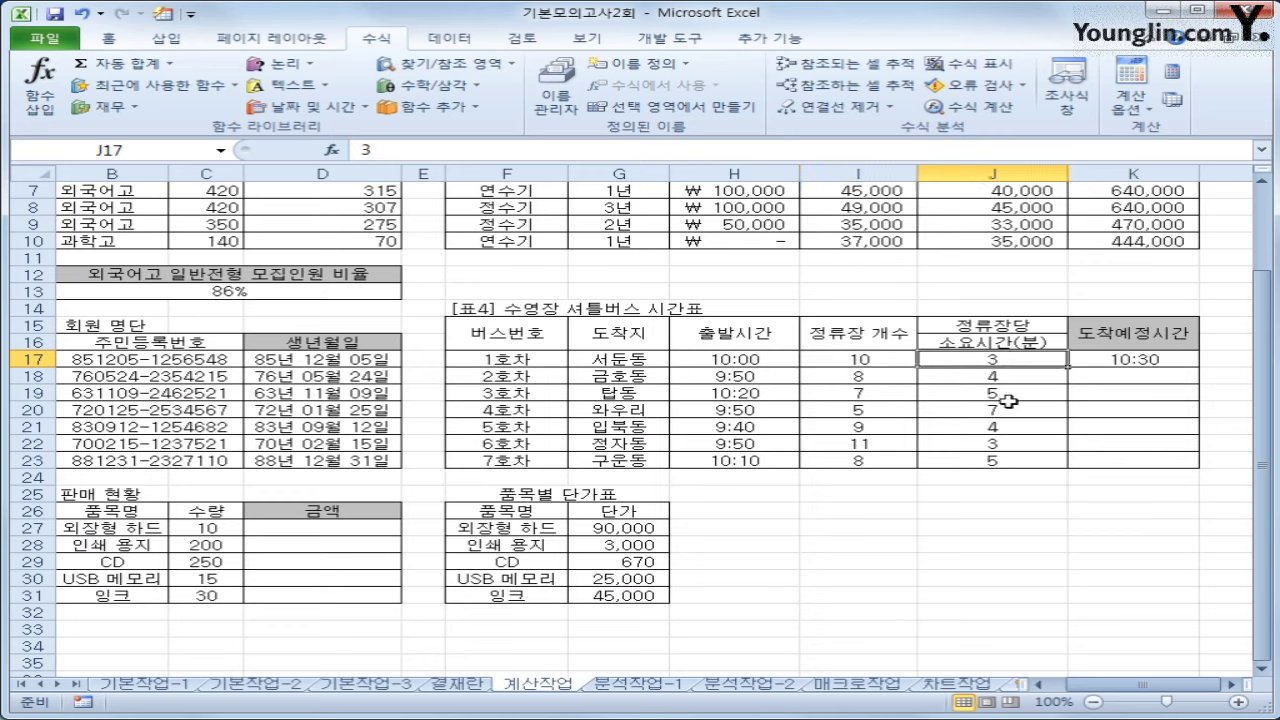
{"action": "left_click", "coordinate": [777, 361]}
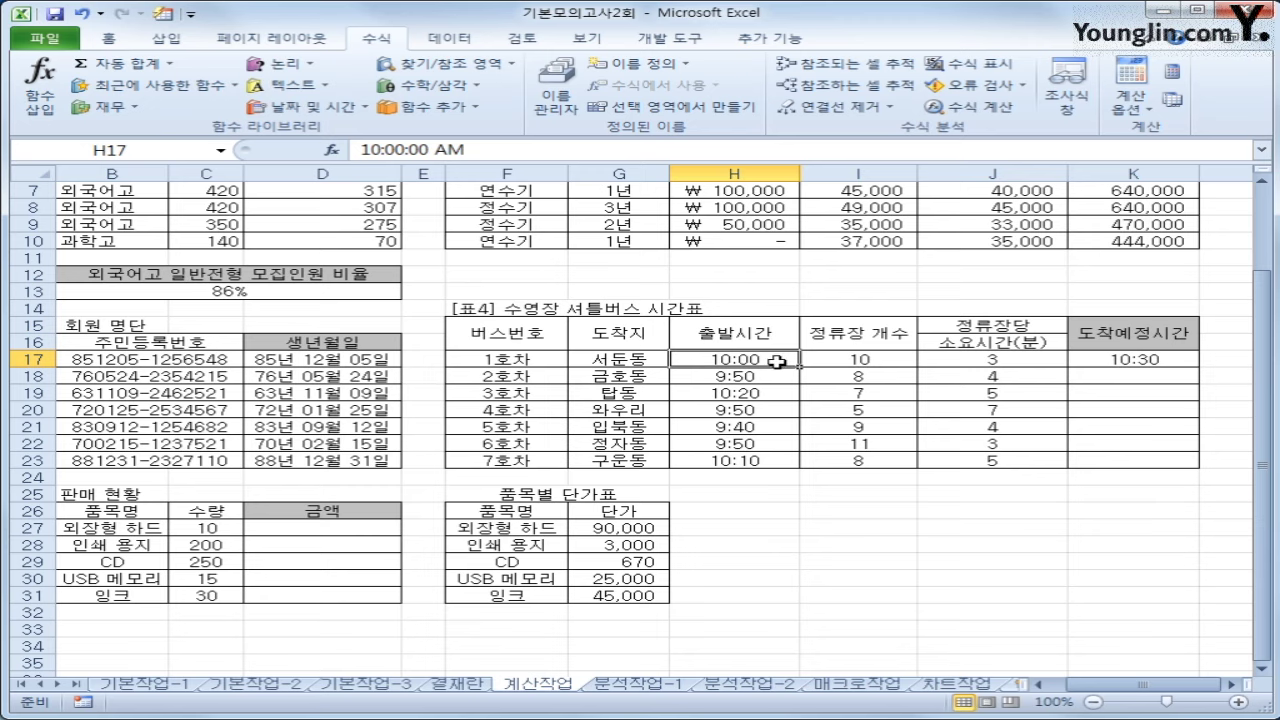
{"action": "left_click", "coordinate": [1113, 358]}
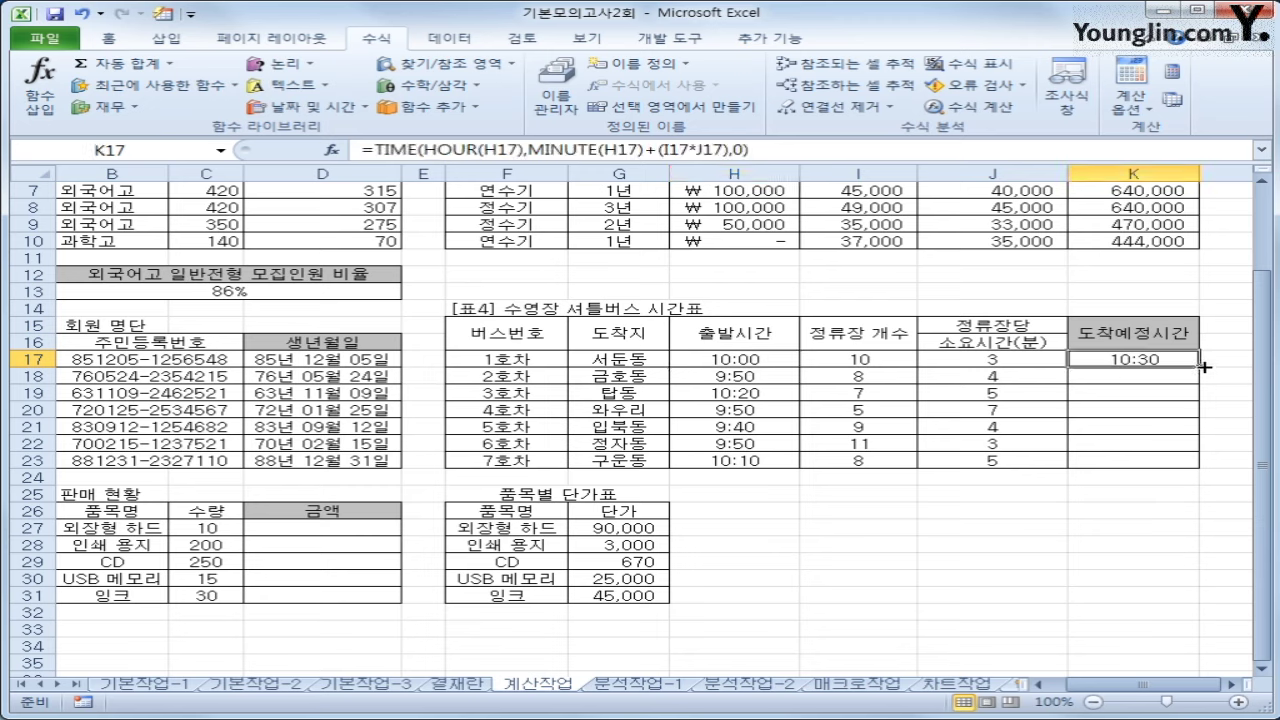
{"action": "left_click_drag", "start_coordinate": [1205, 367], "coordinate": [1200, 468]}
{"action": "left_click_drag", "start_coordinate": [888, 378], "coordinate": [952, 372]}
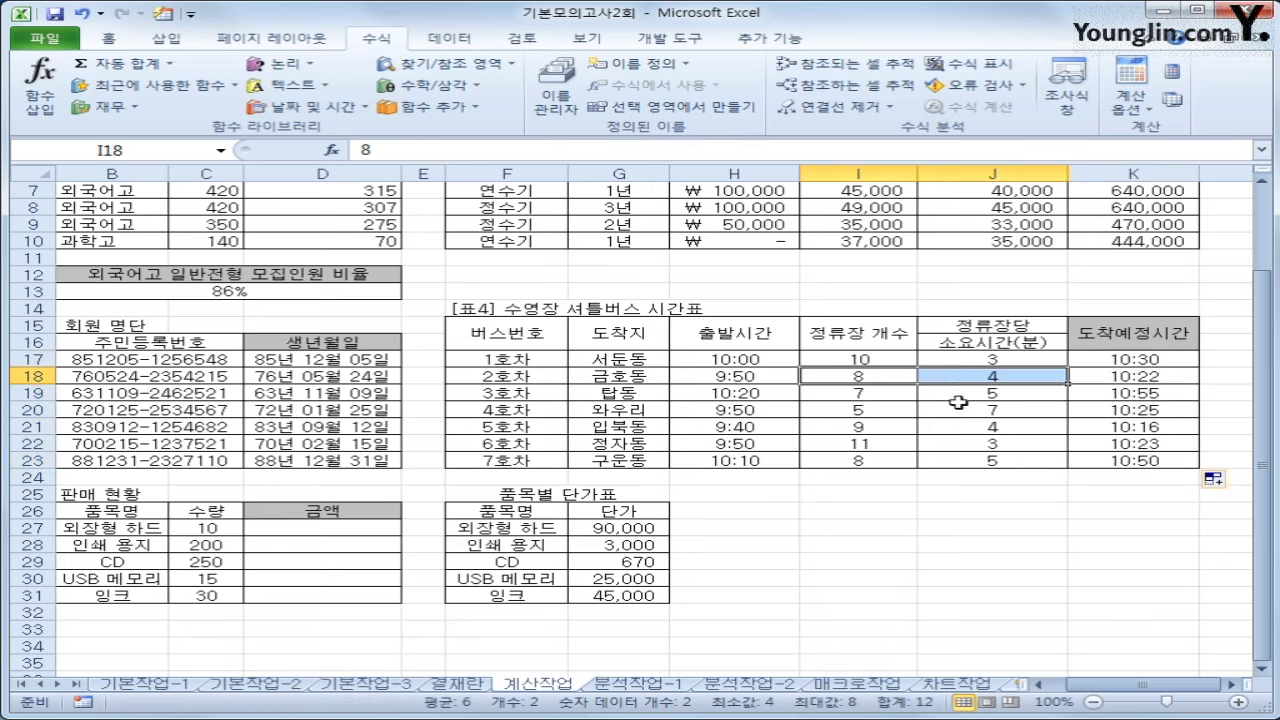
{"action": "left_click", "coordinate": [1112, 375]}
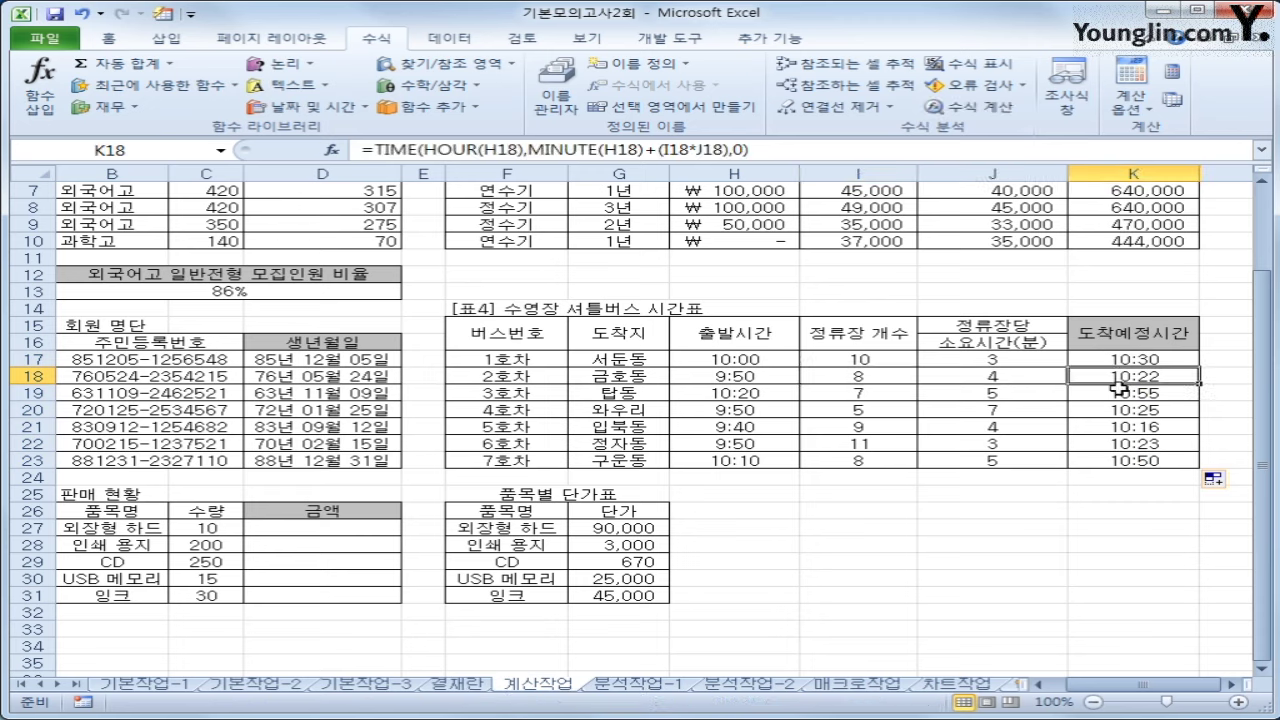
{"action": "left_click", "coordinate": [1120, 393]}
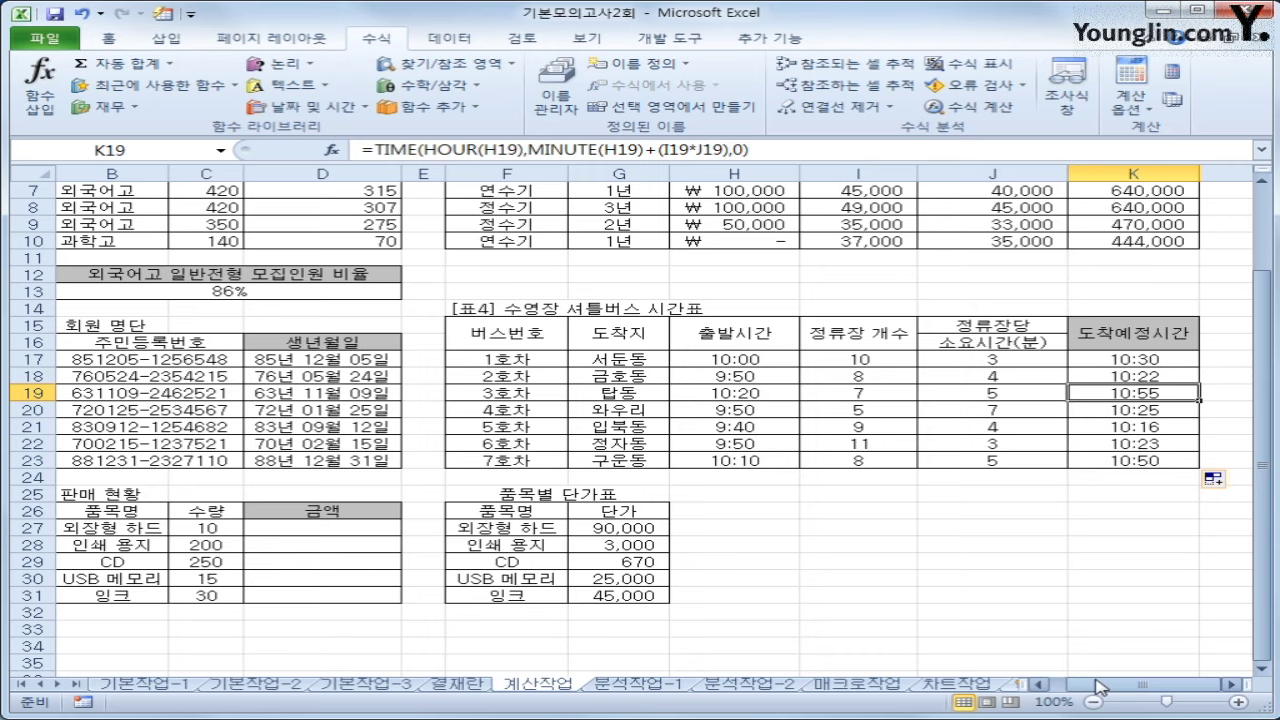
- Insert a VLOOKUP function in 금액 cell D27 of 표5 with B27 as its Lookup_value
{"action": "left_click_drag", "start_coordinate": [1097, 686], "coordinate": [1070, 686]}
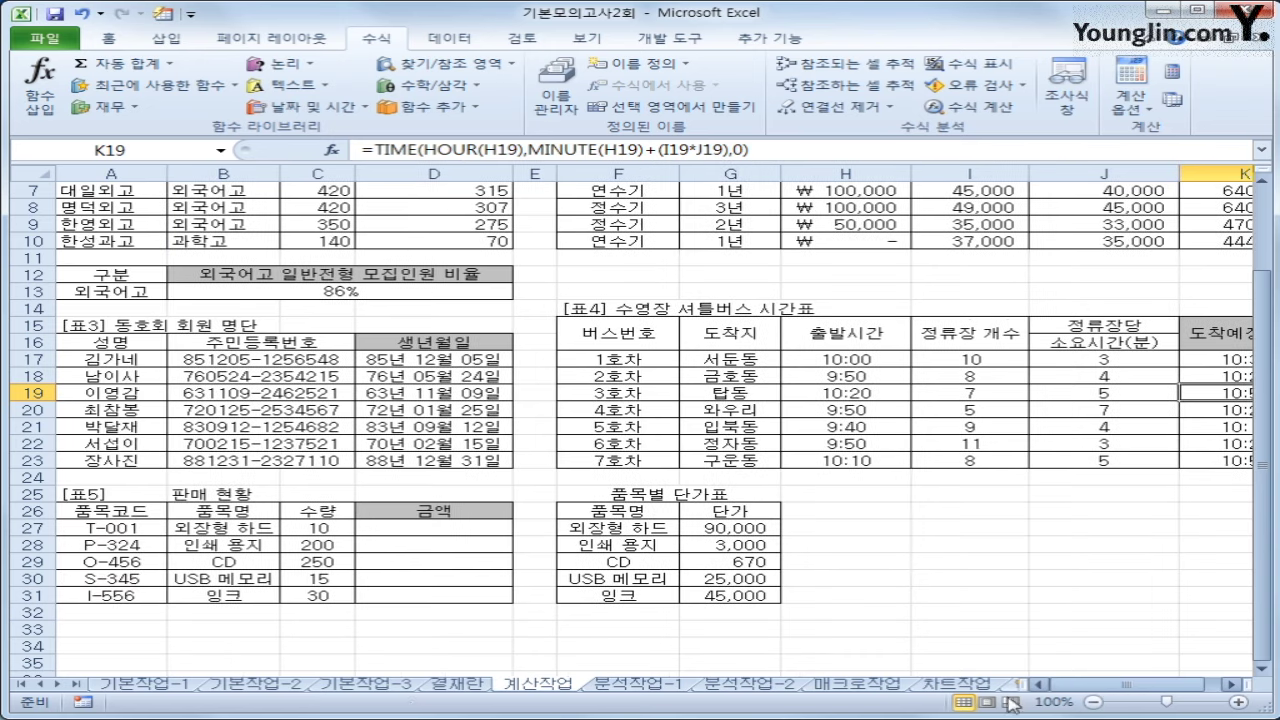
{"action": "scroll", "coordinate": [451, 621], "scroll_direction": "down", "scroll_amount": 2}
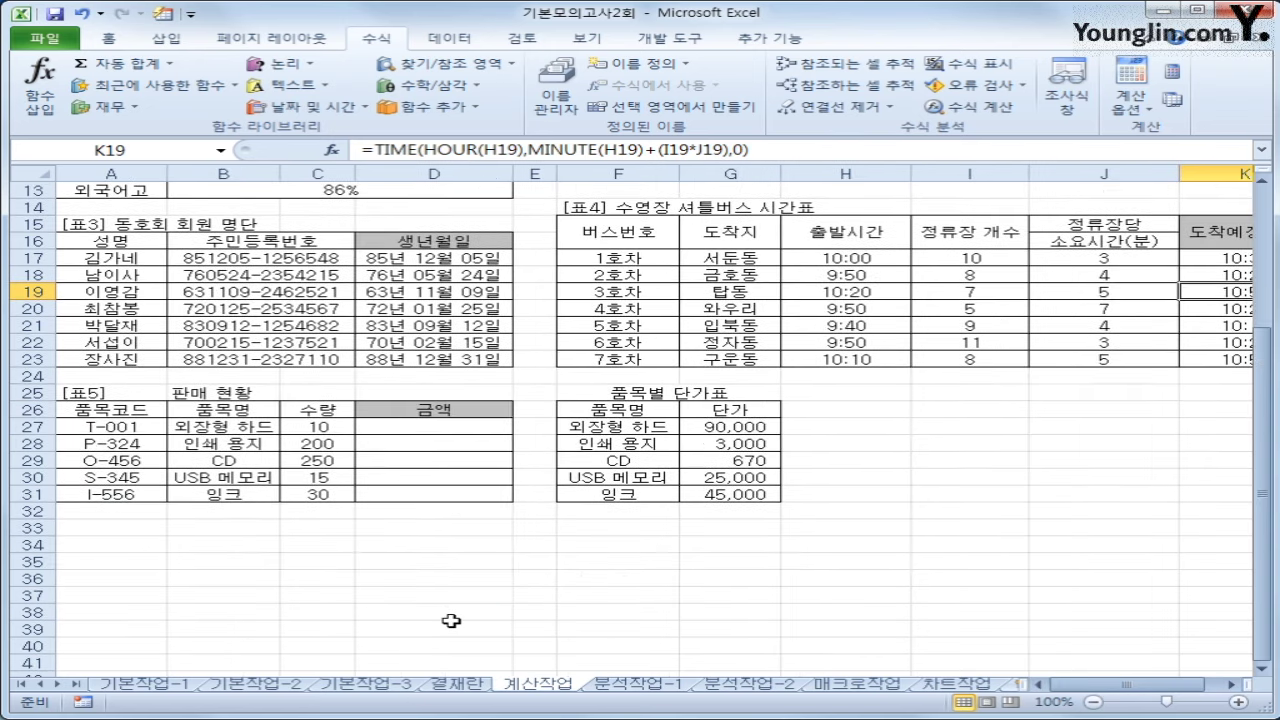
{"action": "left_click_drag", "start_coordinate": [605, 410], "coordinate": [704, 497]}
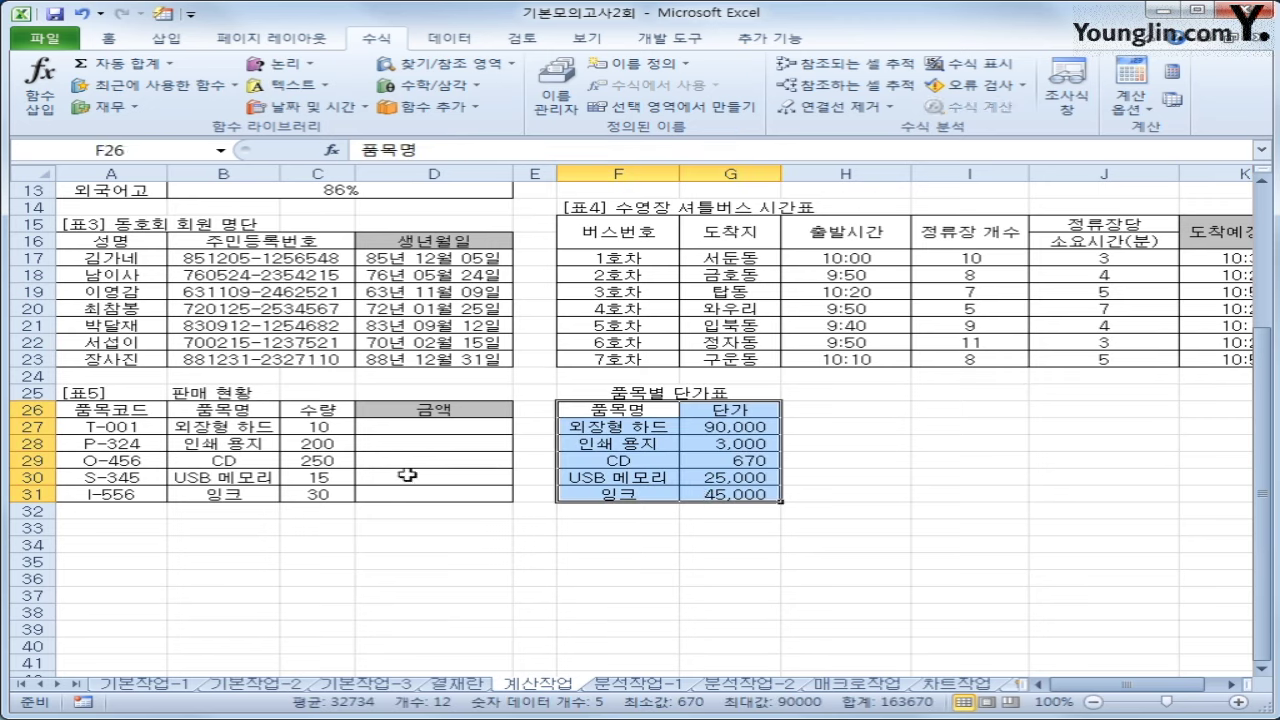
{"action": "left_click", "coordinate": [248, 426]}
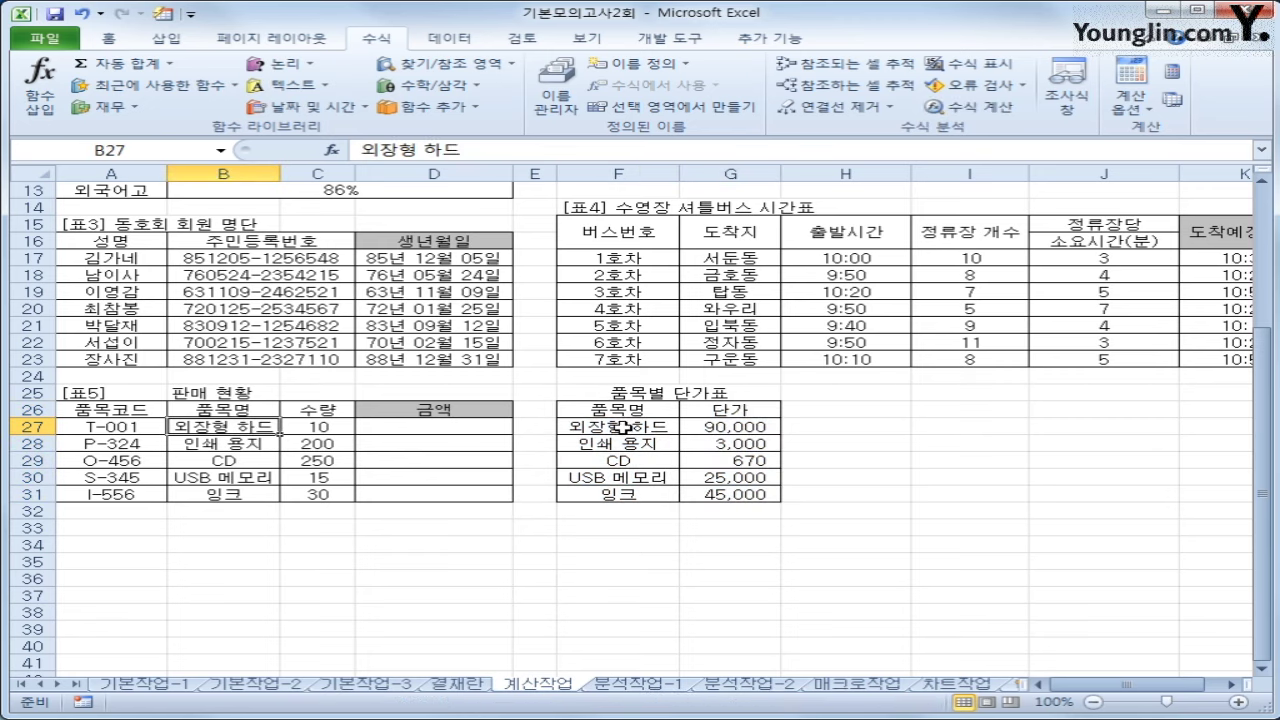
{"action": "left_click", "coordinate": [737, 427]}
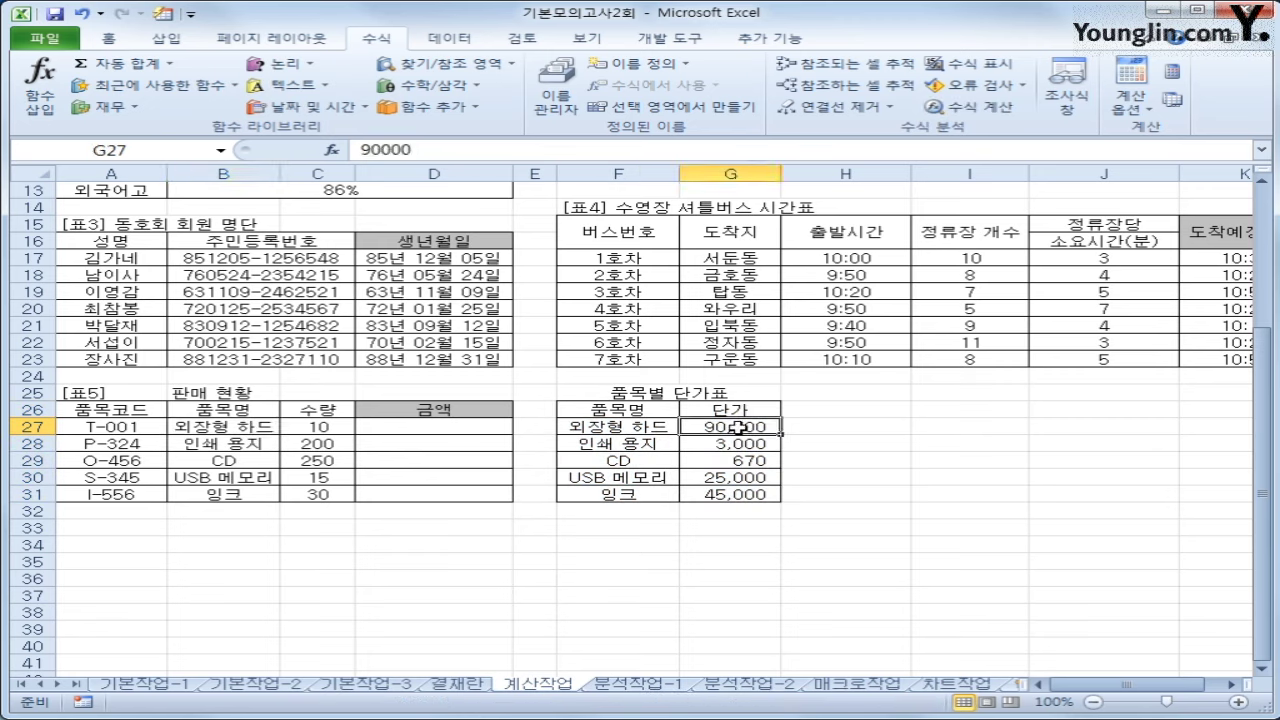
{"action": "left_click", "coordinate": [348, 428]}
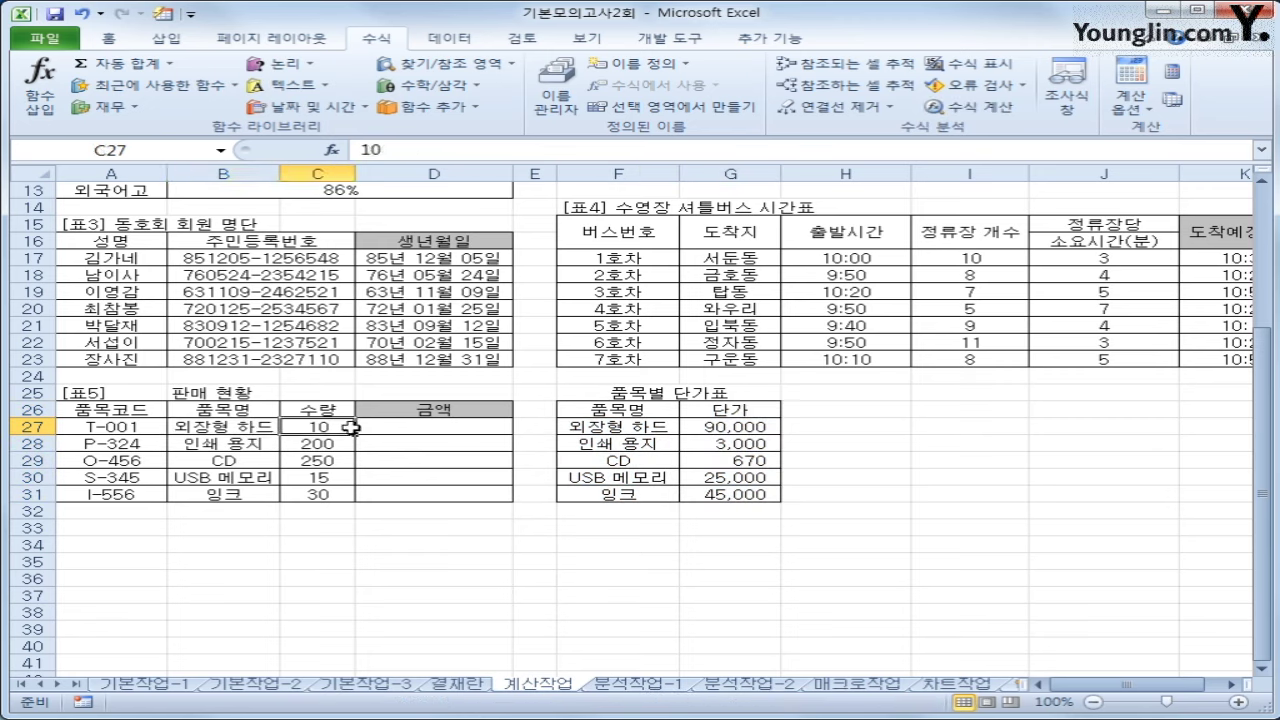
{"action": "left_click", "coordinate": [380, 429]}
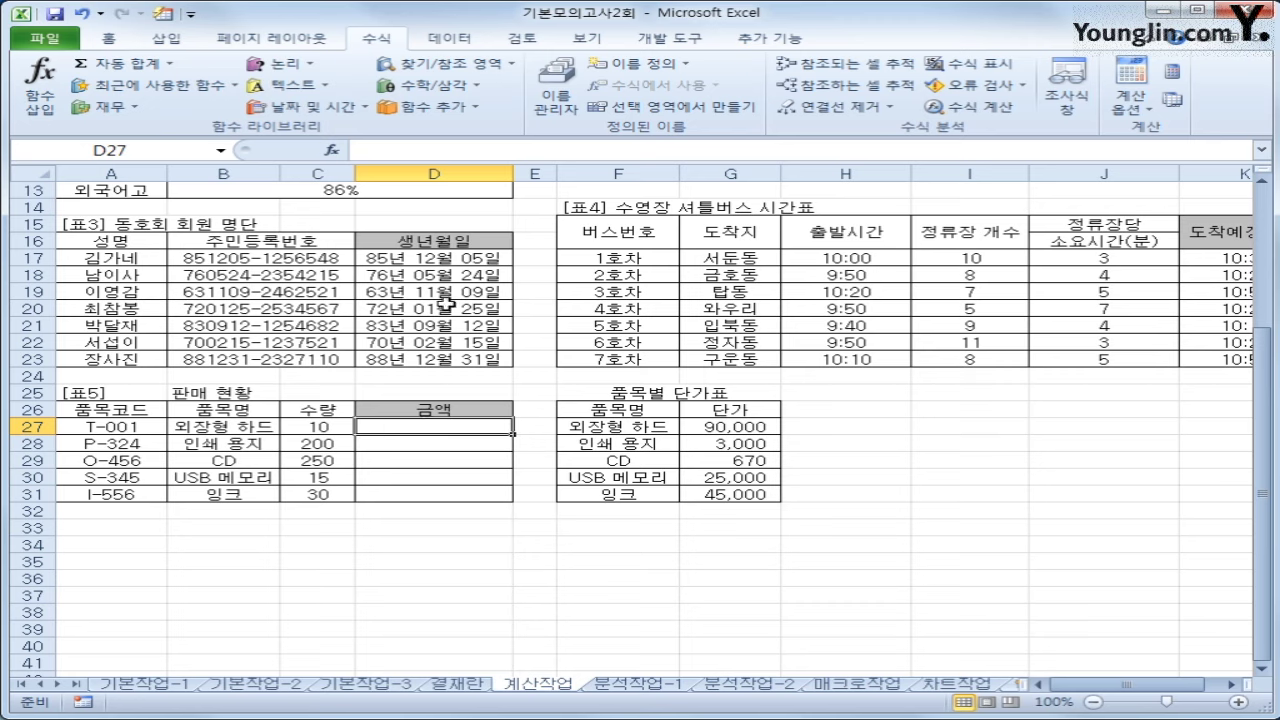
{"action": "left_click", "coordinate": [453, 66]}
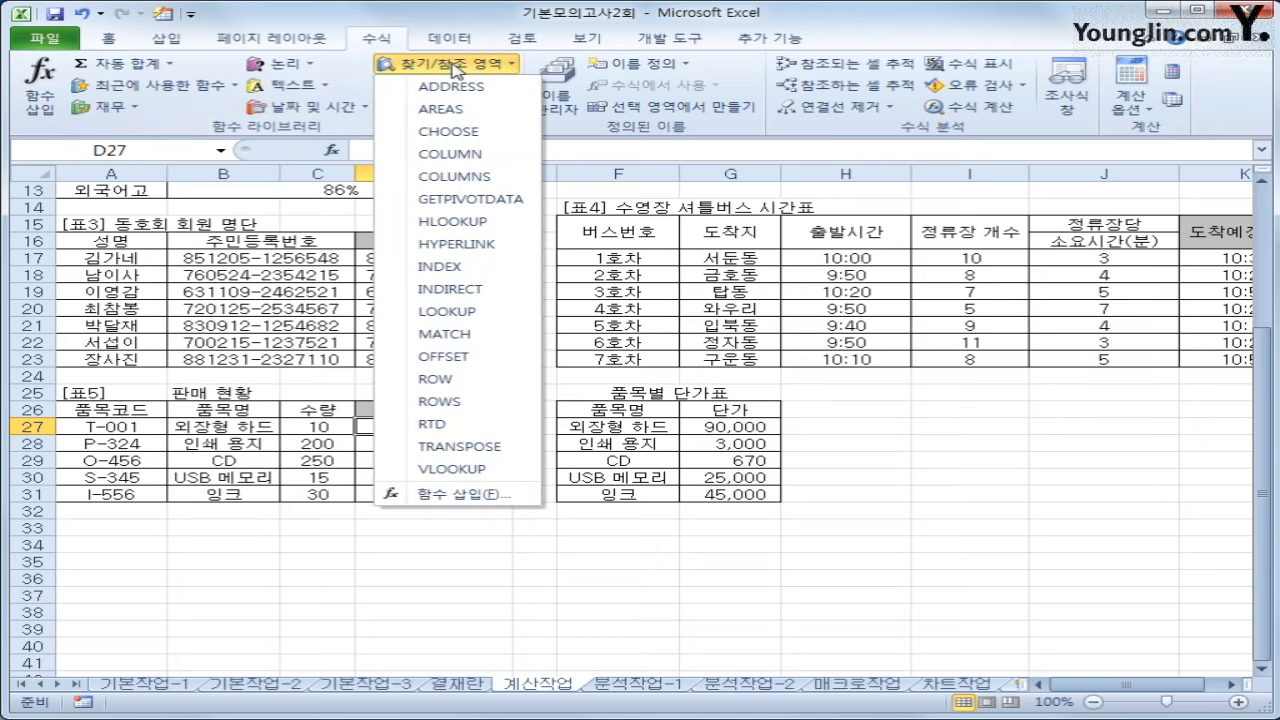
{"action": "left_click", "coordinate": [460, 472]}
{"action": "left_click_drag", "start_coordinate": [612, 390], "coordinate": [1000, 82]}
{"action": "left_click", "coordinate": [228, 430]}
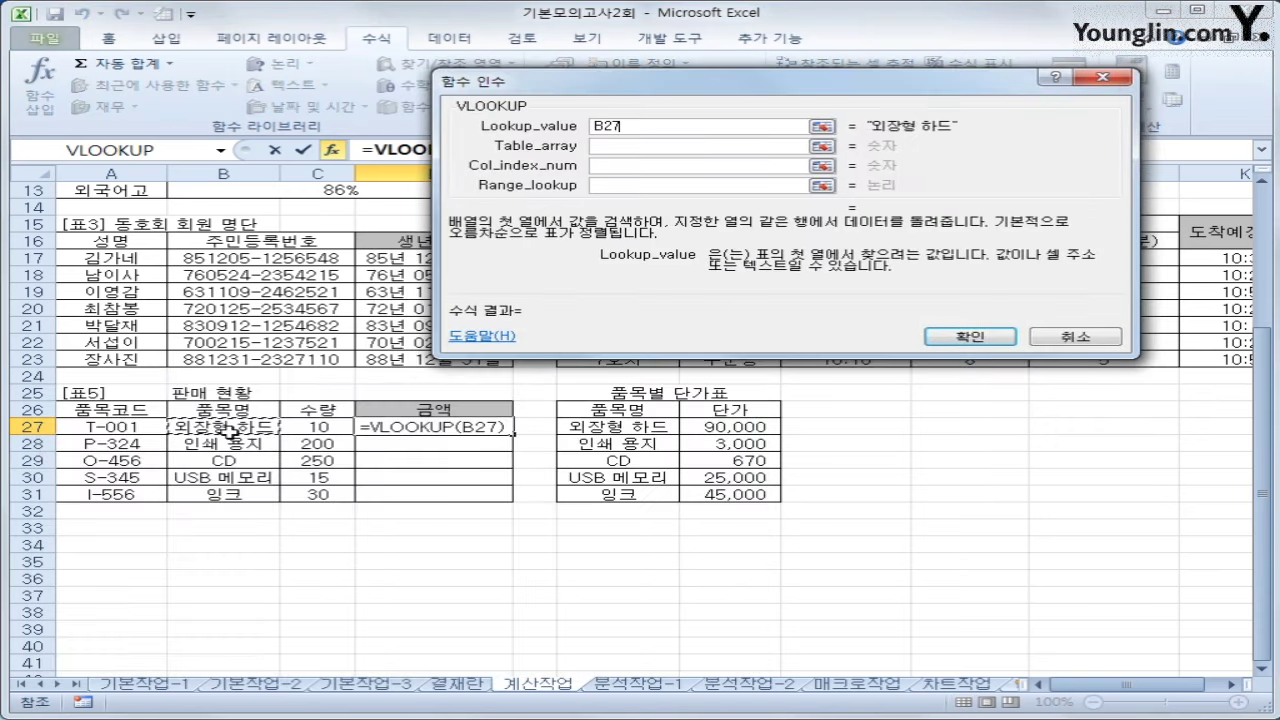
- Set the VLOOKUP Table_array argument to the 품목별 단가표 data as the absolute range $F$27:$G$31
{"action": "key", "text": "Tab"}
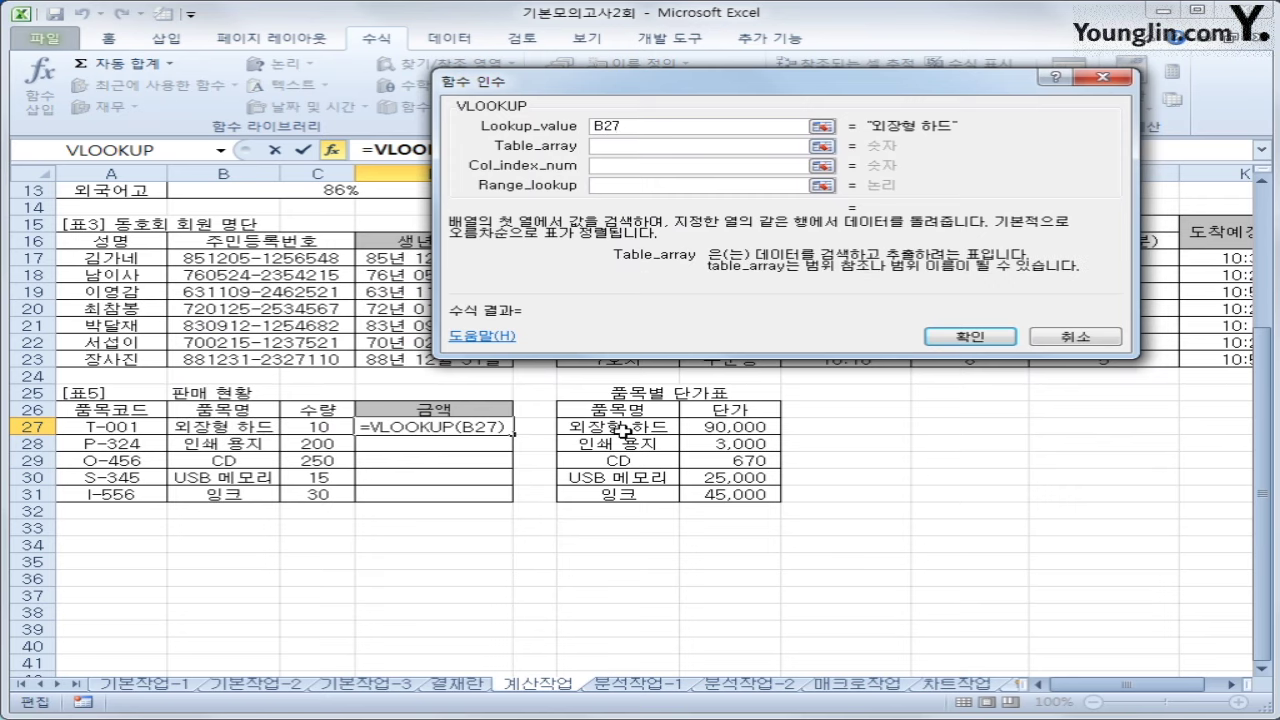
{"action": "left_click_drag", "start_coordinate": [620, 428], "coordinate": [780, 500]}
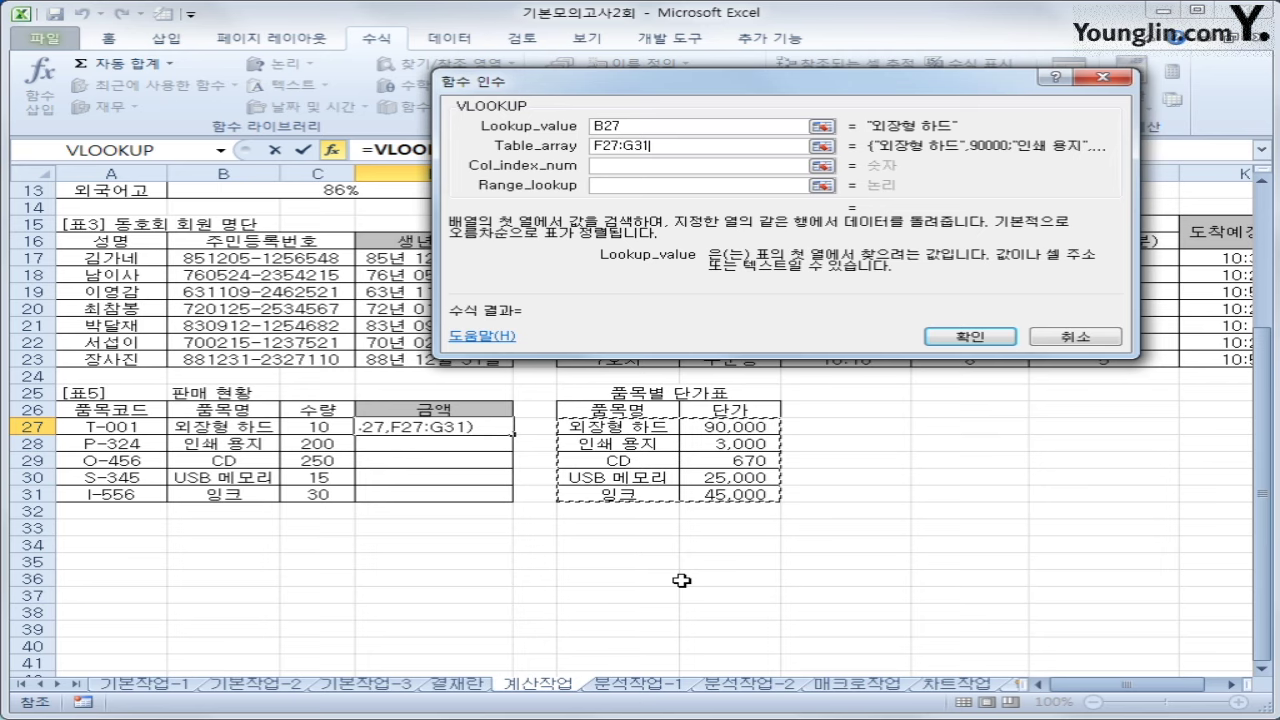
{"action": "key", "text": "F4"}
- Set Col_index_num to 2 and Range_lookup to 0, and accept the VLOOKUP arguments
{"action": "left_click", "coordinate": [717, 166]}
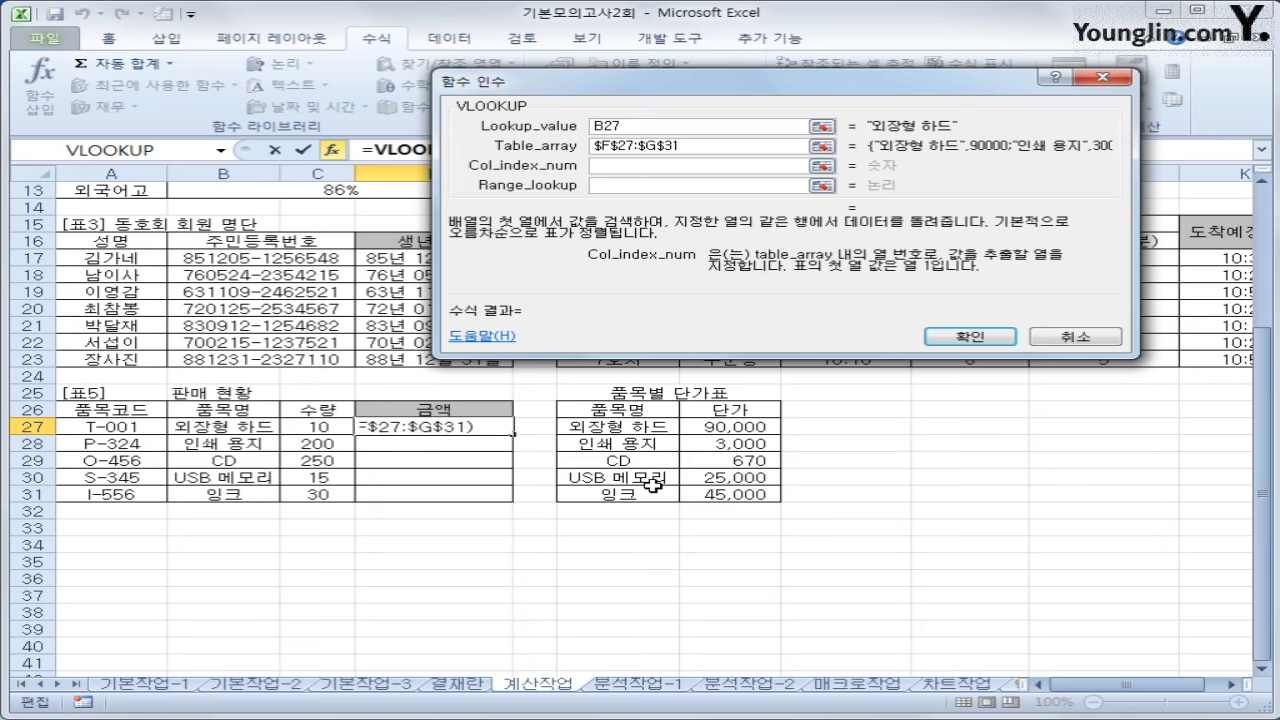
{"action": "type", "text": "2"}
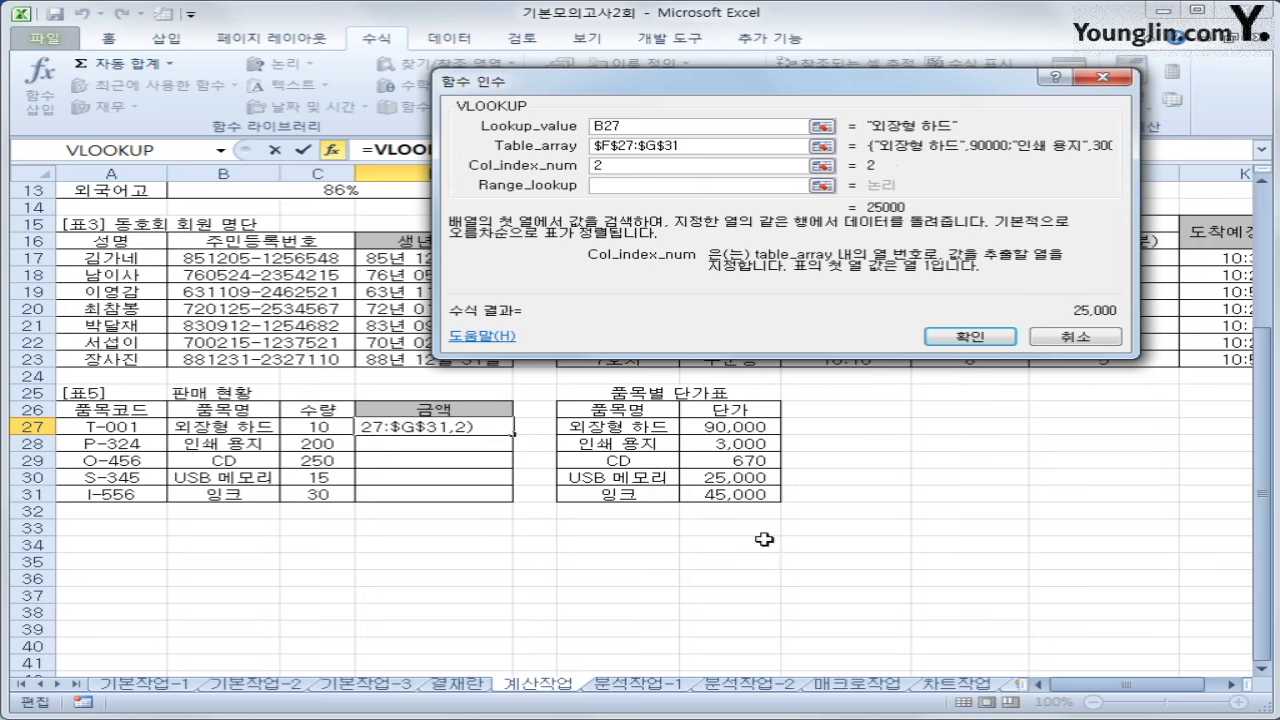
{"action": "left_click", "coordinate": [689, 186]}
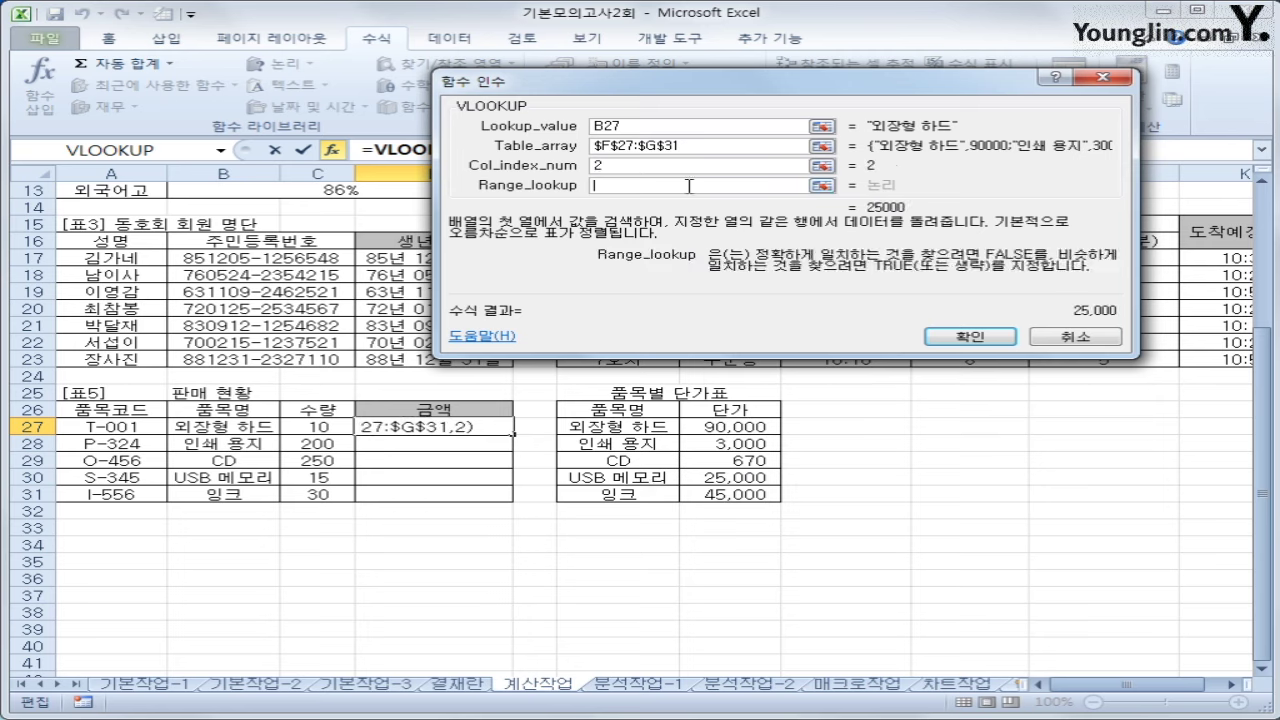
{"action": "type", "text": "0"}
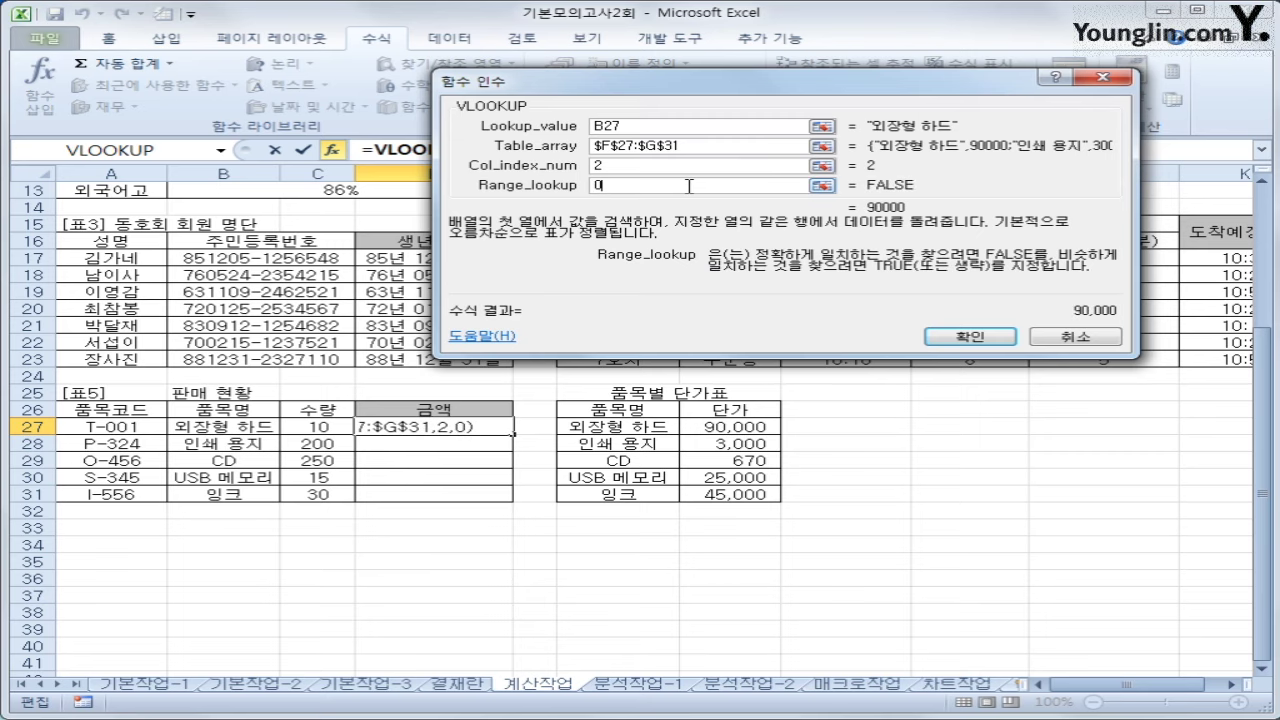
{"action": "left_click", "coordinate": [965, 337]}
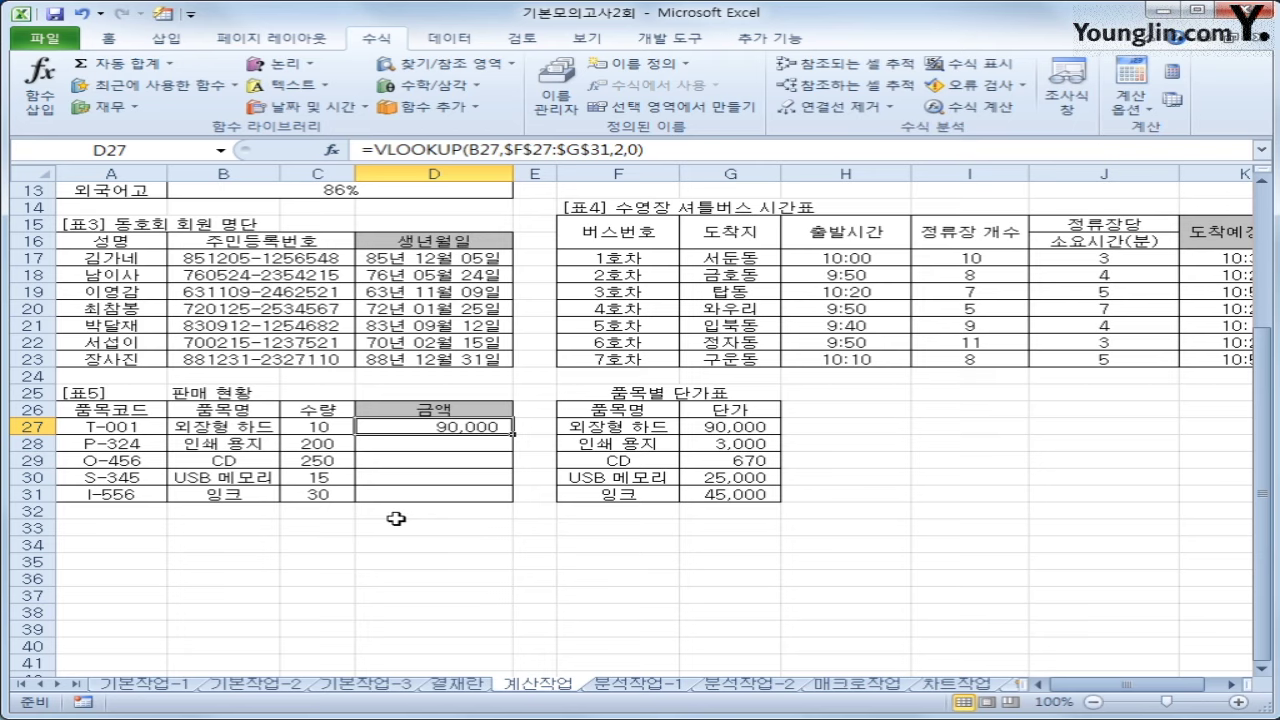
- Multiply the VLOOKUP result in D27 by the 수량 cell C27
{"action": "left_click", "coordinate": [675, 148]}
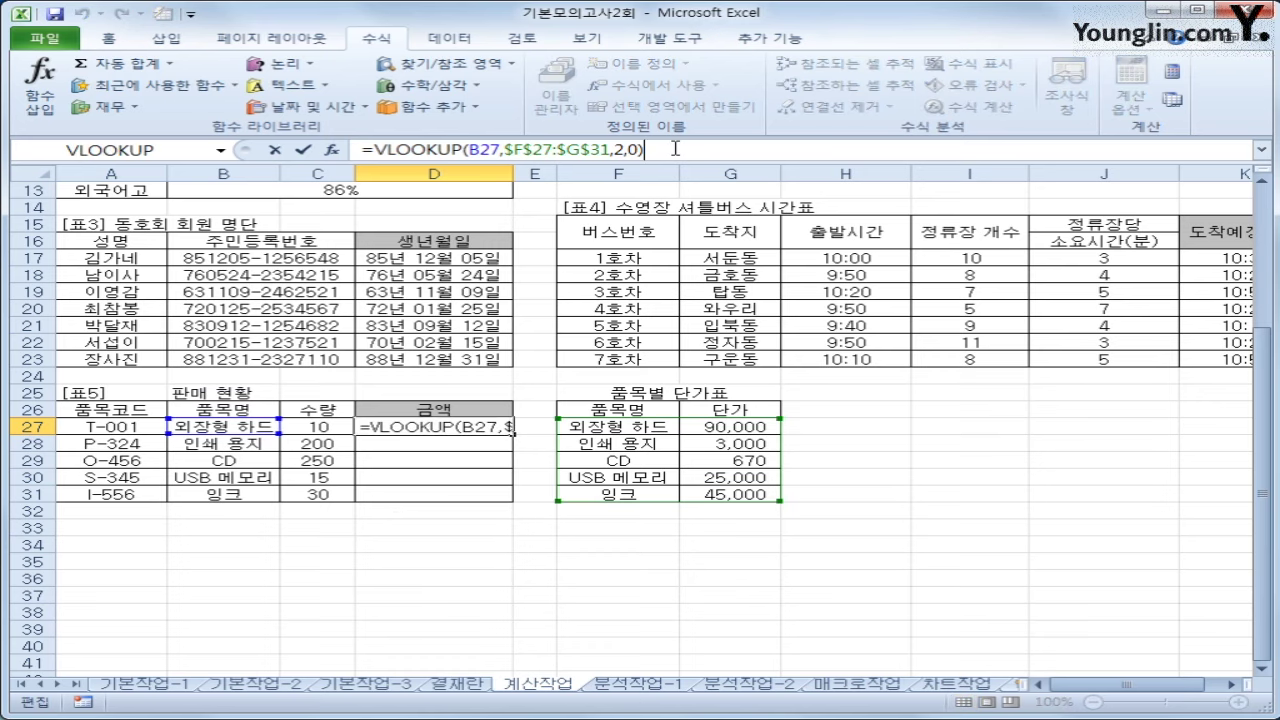
{"action": "type", "text": "*"}
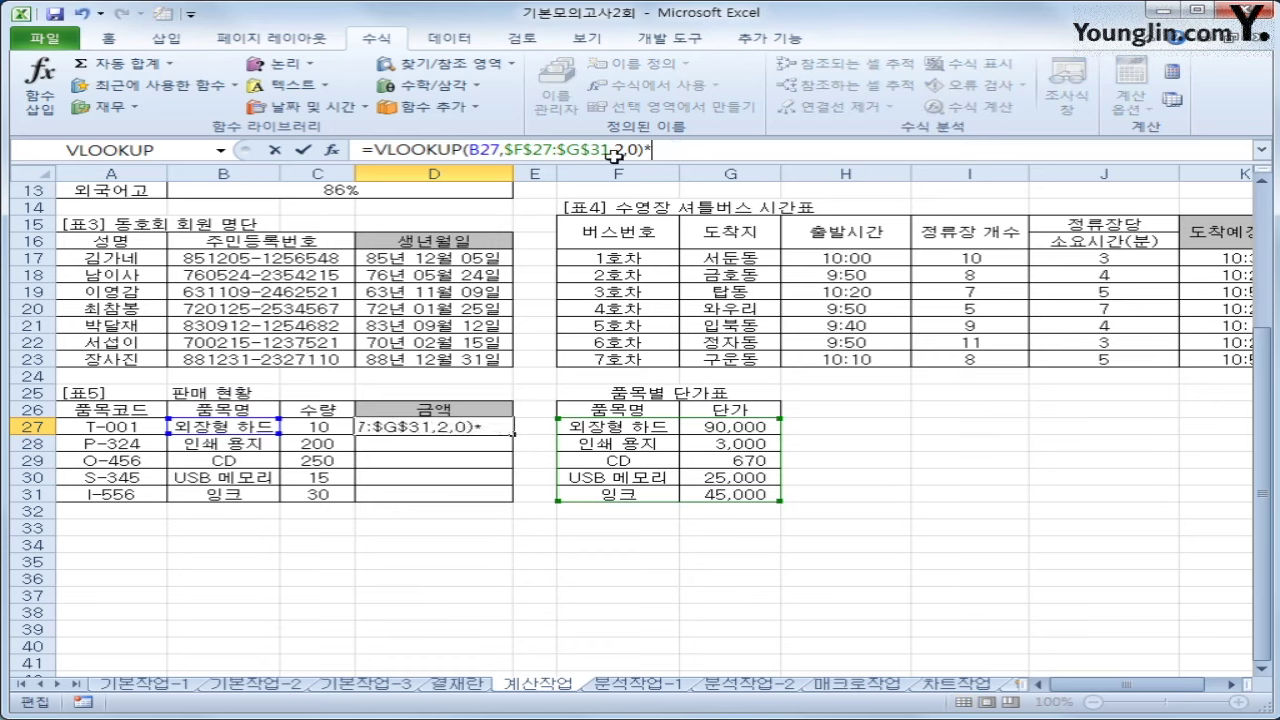
{"action": "left_click", "coordinate": [326, 426]}
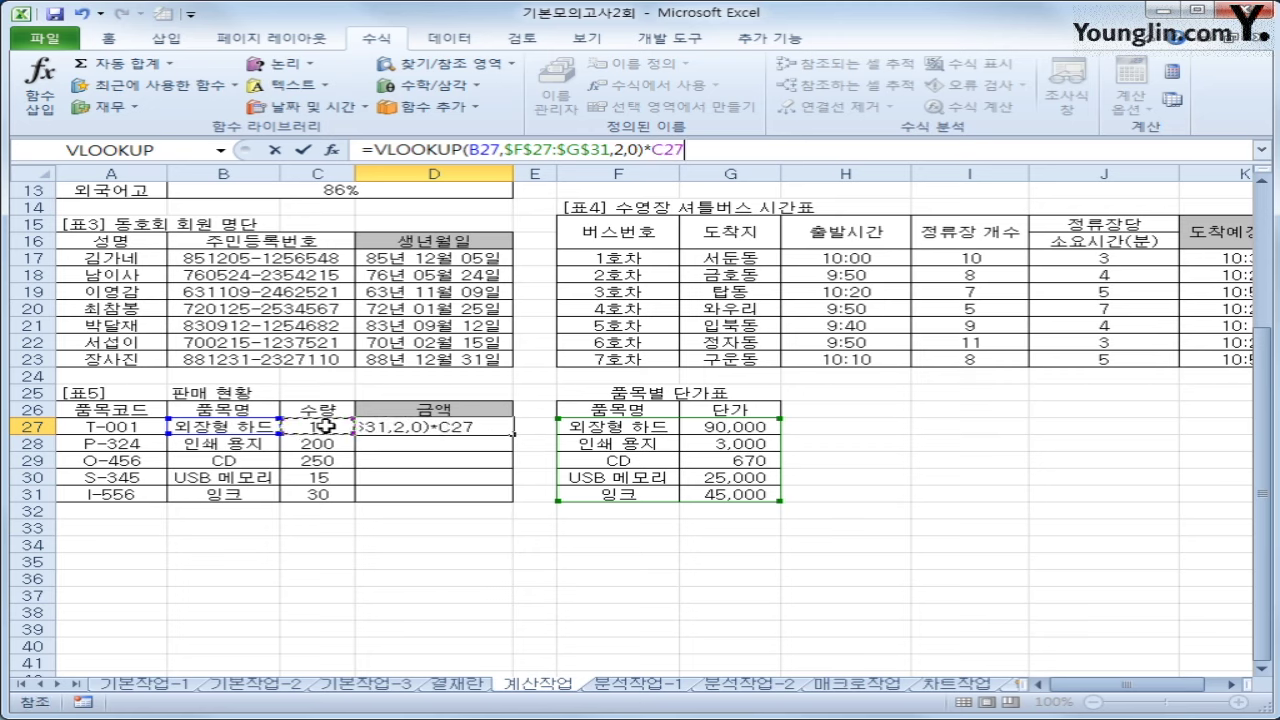
{"action": "key", "text": "Return"}
- Append &"원" to the end of the 금액 formula in D27
{"action": "left_click", "coordinate": [441, 424]}
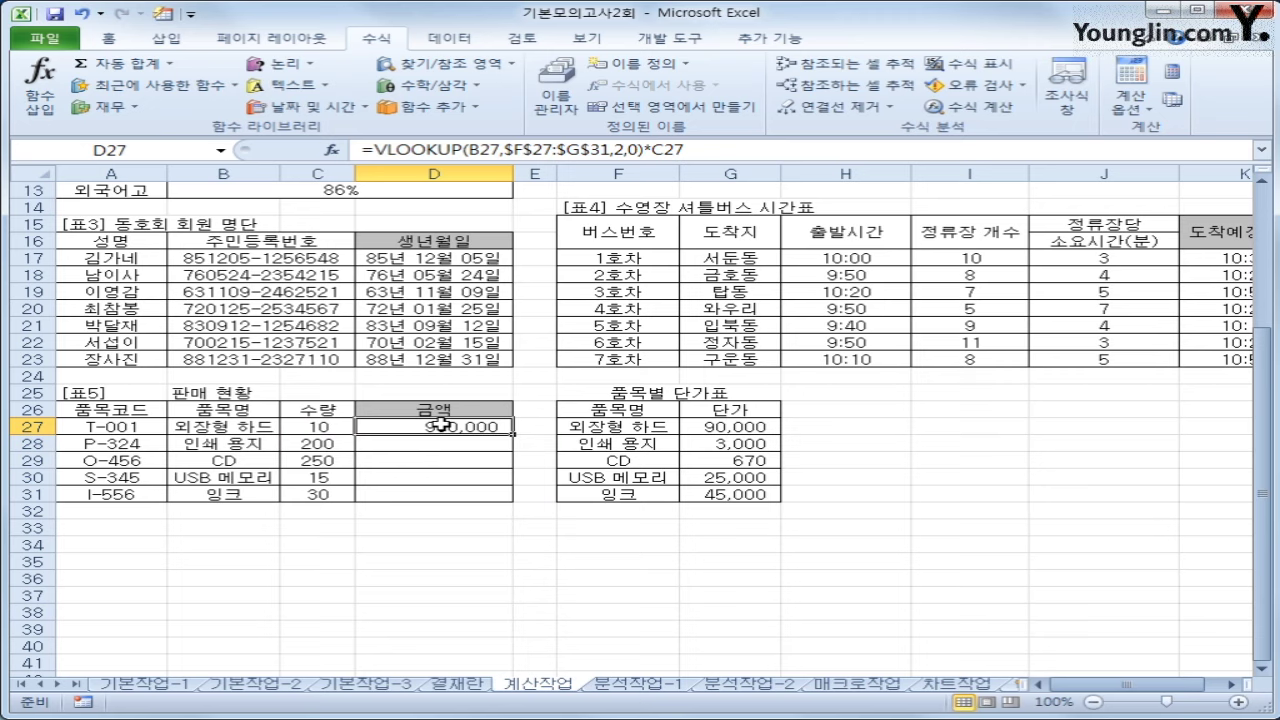
{"action": "left_click", "coordinate": [732, 152]}
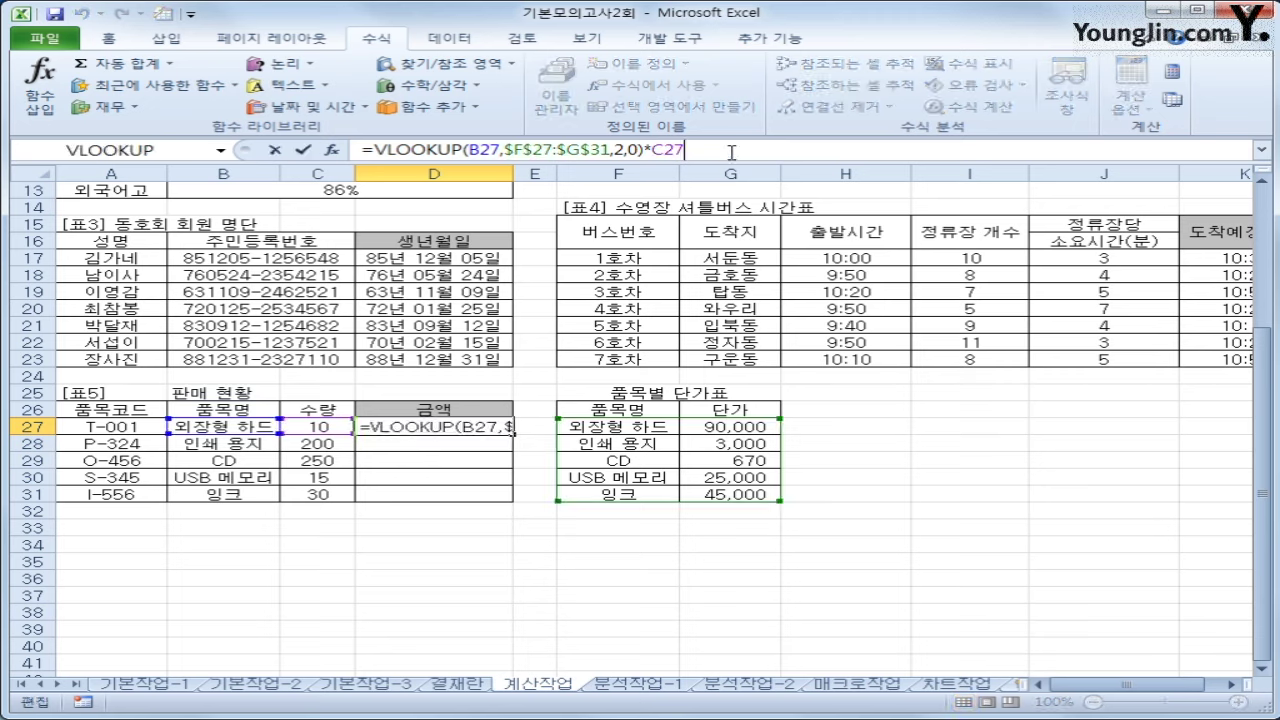
{"action": "type", "text": "&\""}
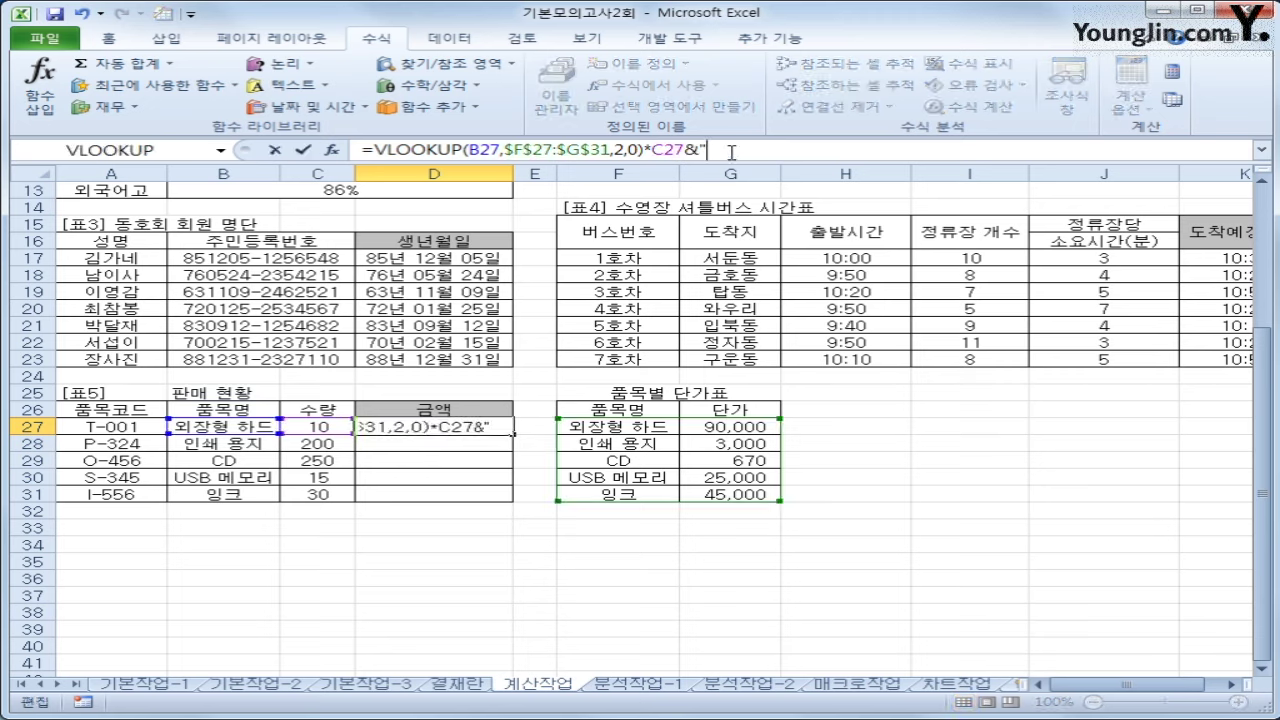
{"action": "type", "text": "원\""}
{"action": "key", "text": "Return"}
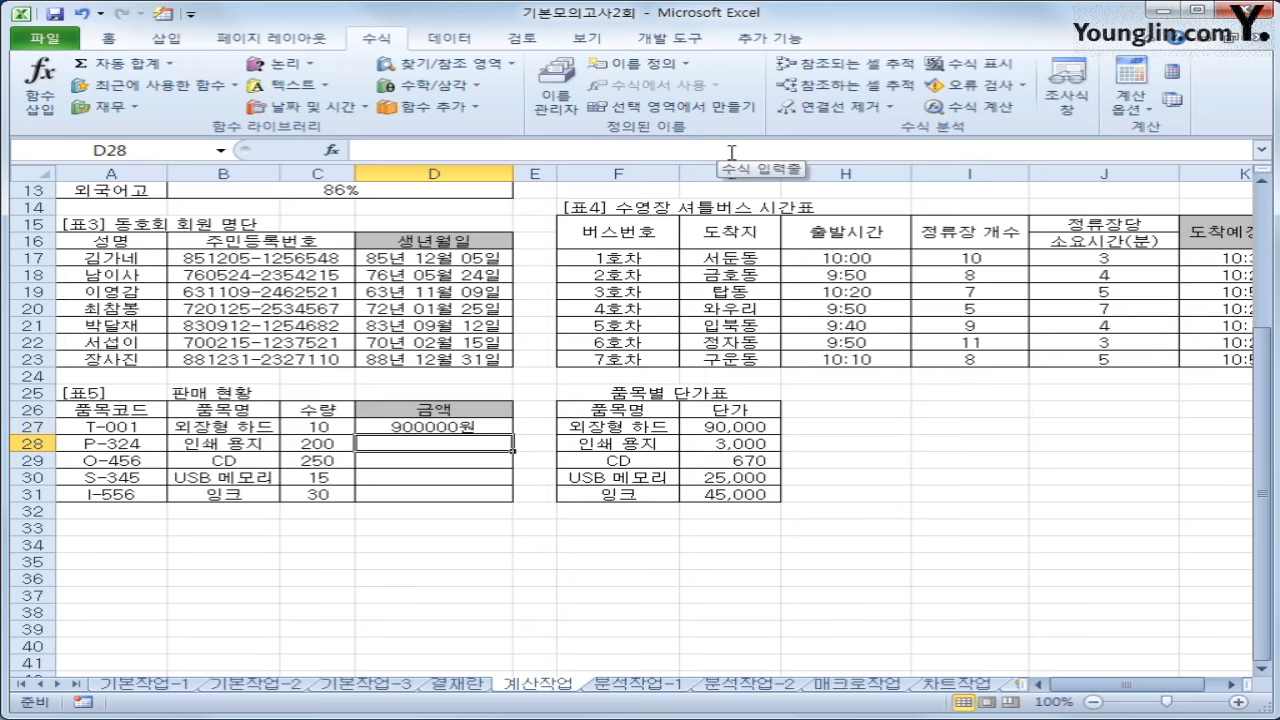
- Copy the 금액 formula from D27 down through D31
{"action": "left_click", "coordinate": [469, 433]}
{"action": "left_click_drag", "start_coordinate": [513, 434], "coordinate": [515, 498]}
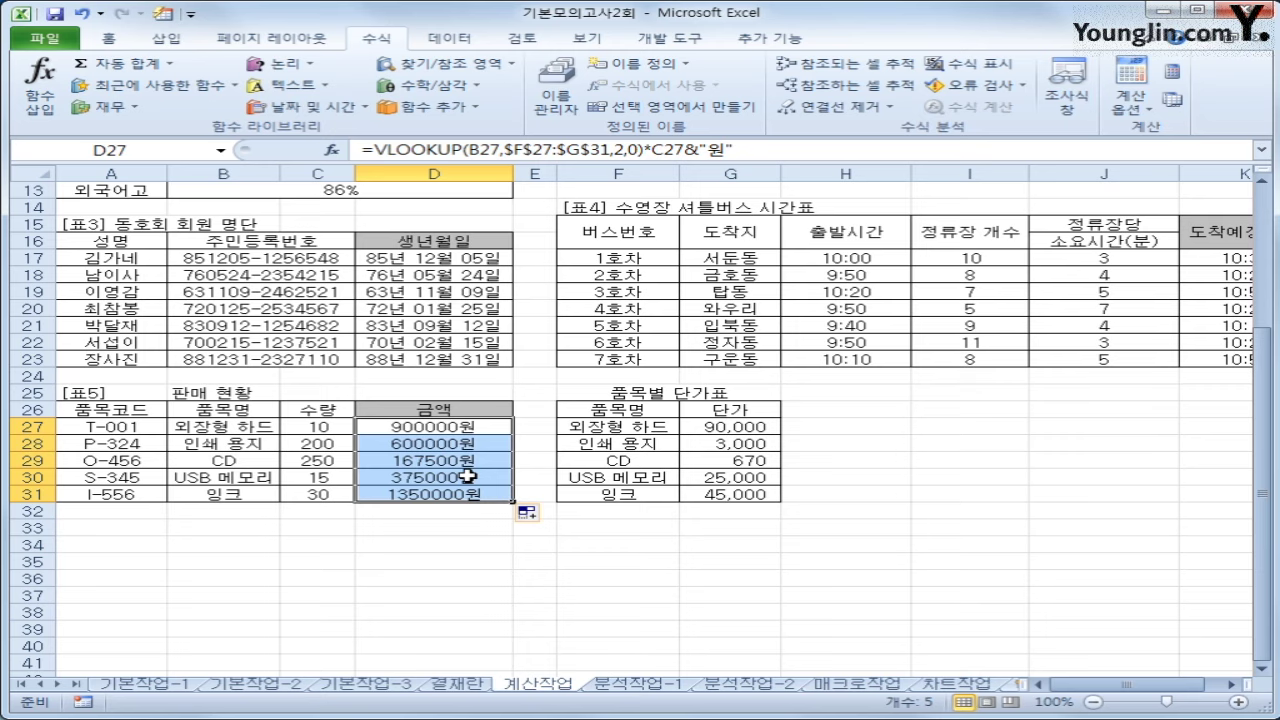
{"action": "scroll", "coordinate": [467, 477], "scroll_direction": "up", "scroll_amount": 2}
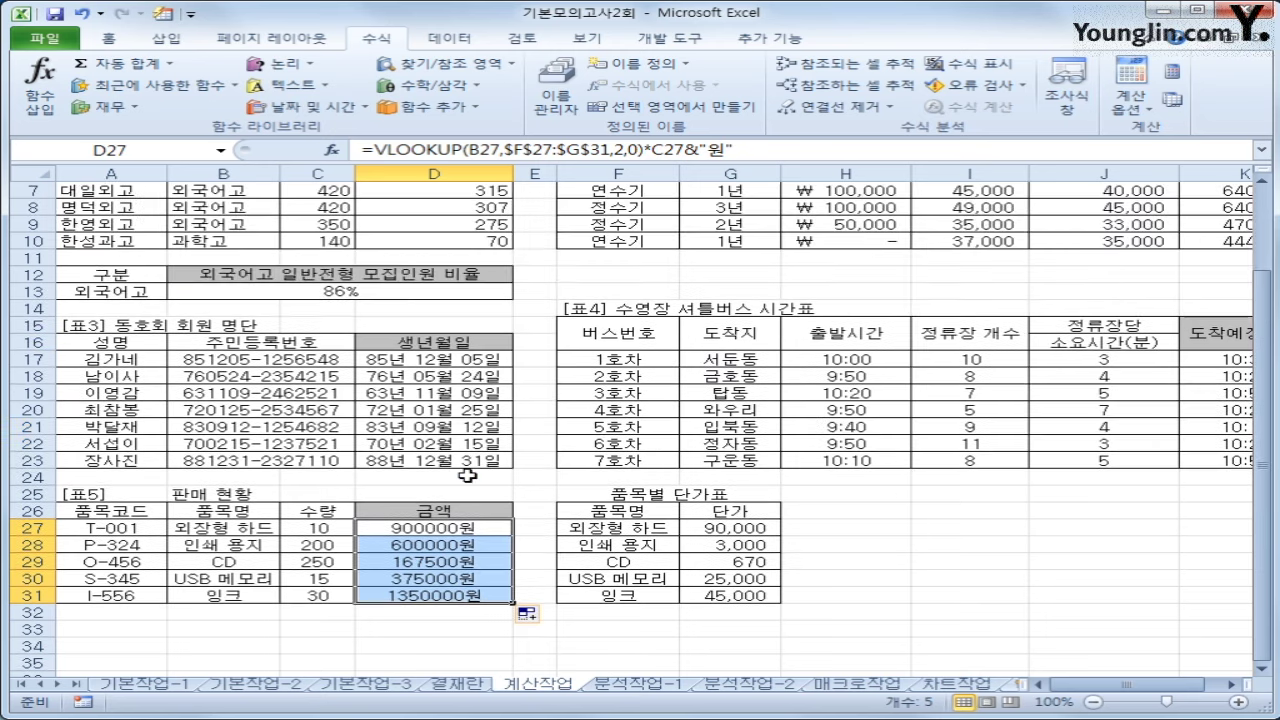
- Examine the car installment inputs, the PMT formula in B8 and the repayment periods E4:E16 on the 분석작업-1 sheet
{"action": "left_click", "coordinate": [630, 684]}
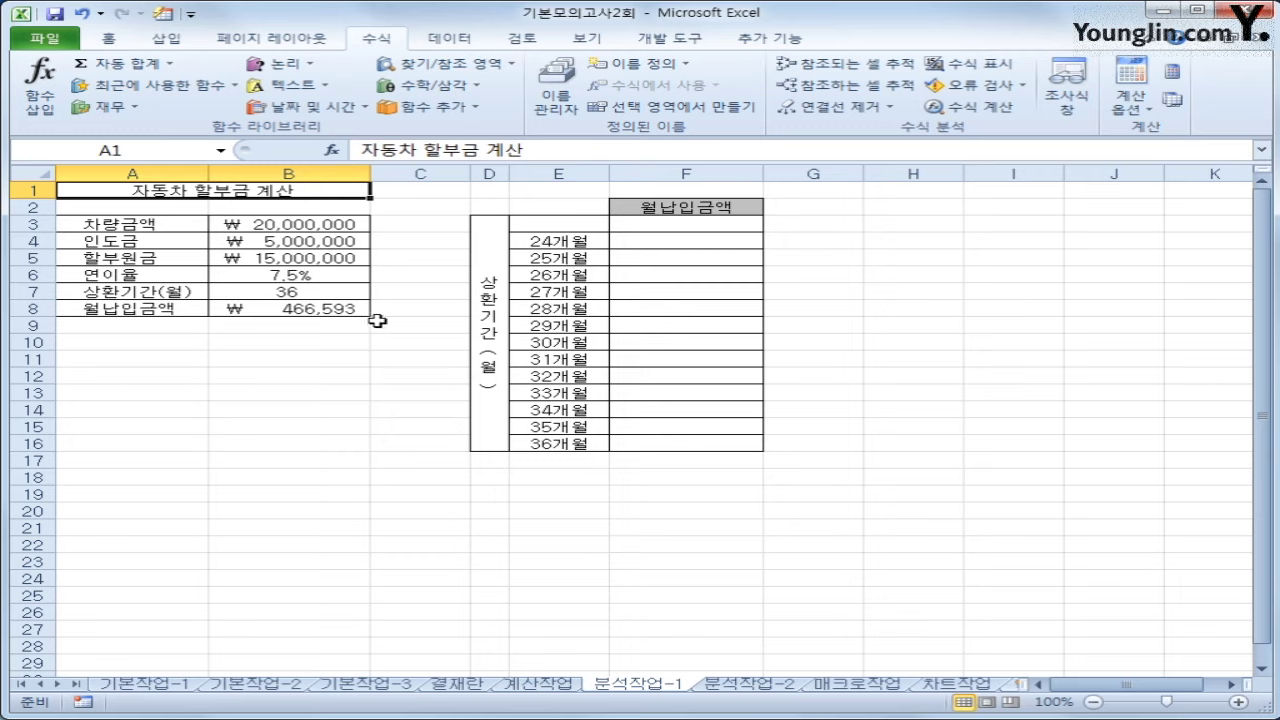
{"action": "left_click", "coordinate": [312, 224]}
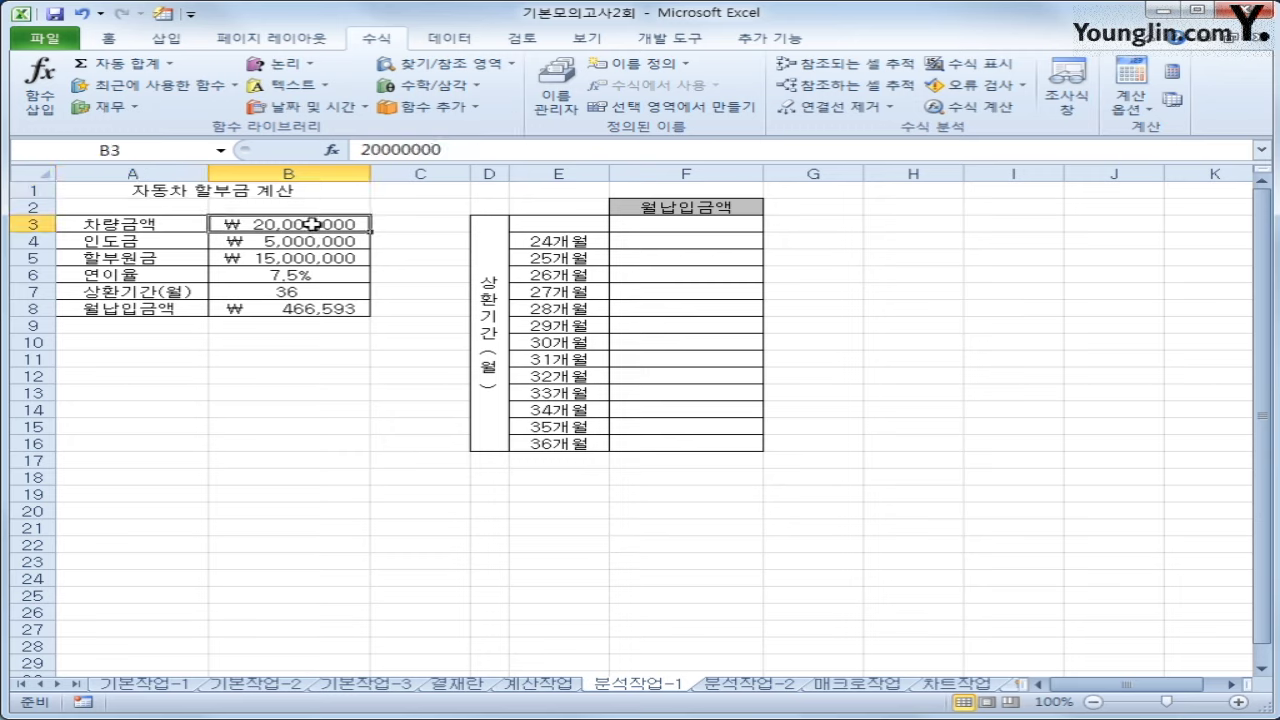
{"action": "left_click", "coordinate": [322, 244]}
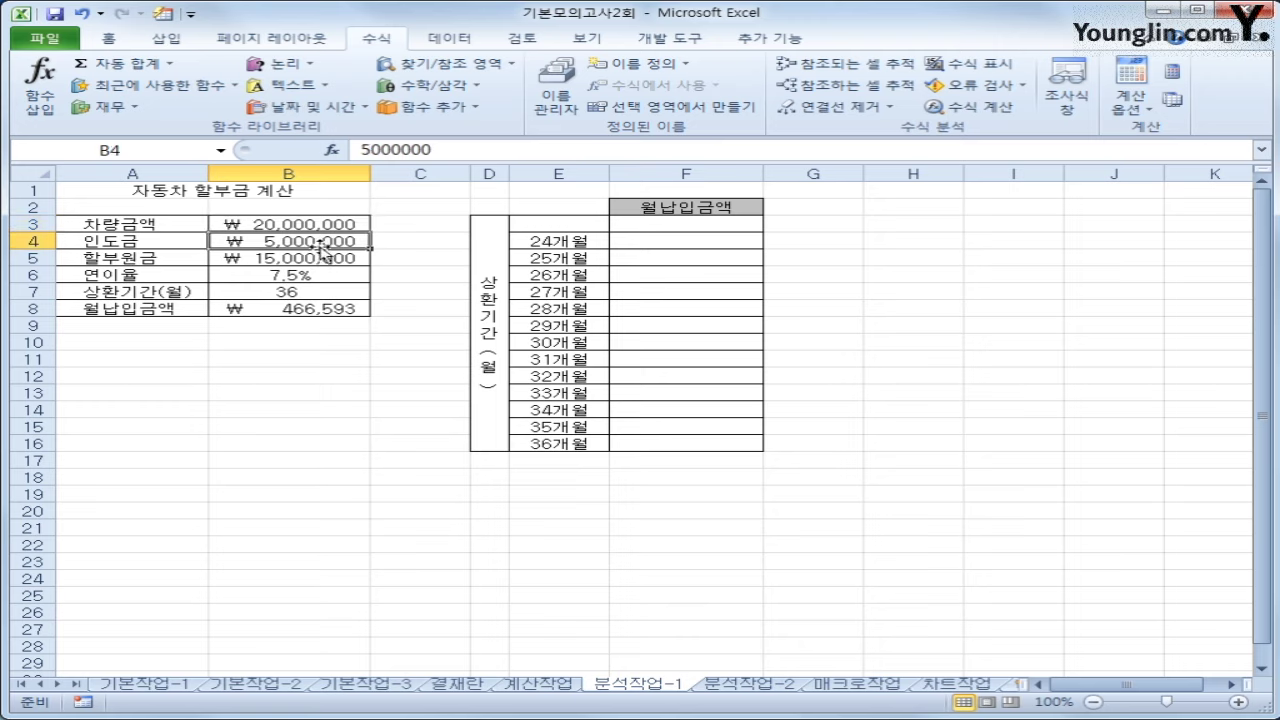
{"action": "left_click", "coordinate": [333, 258]}
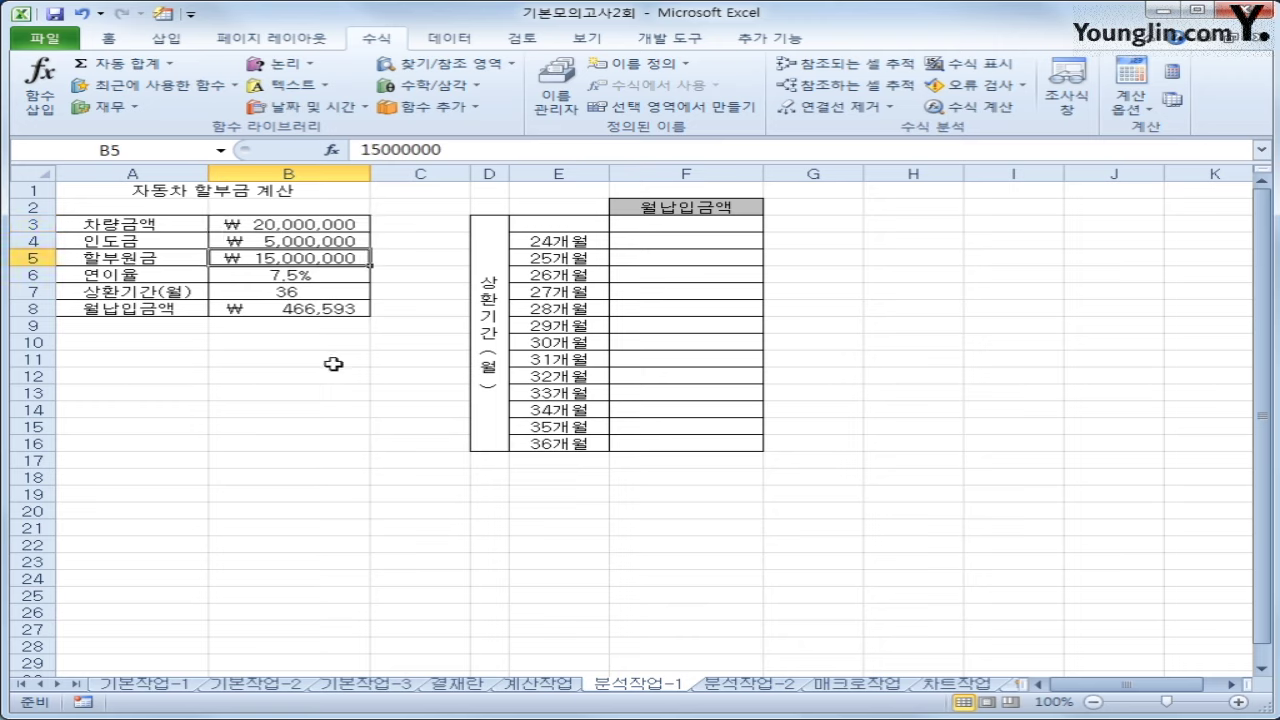
{"action": "left_click", "coordinate": [305, 278]}
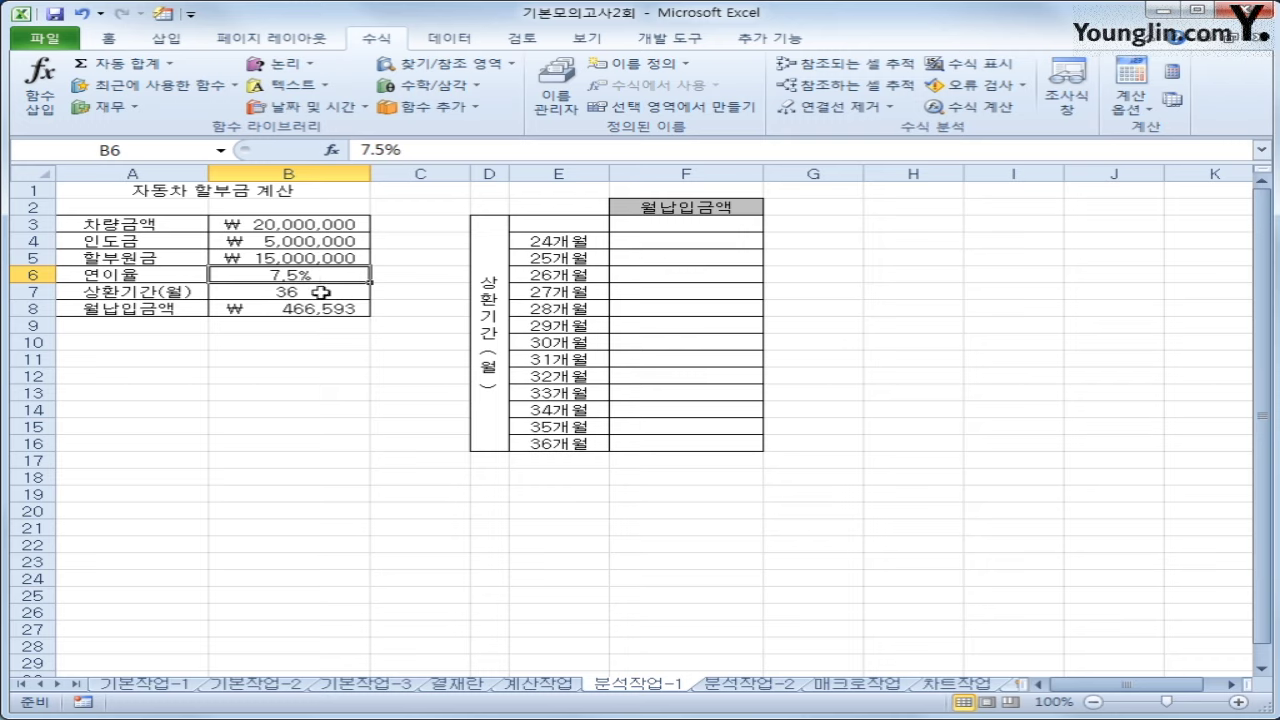
{"action": "left_click", "coordinate": [313, 290]}
{"action": "left_click", "coordinate": [325, 308]}
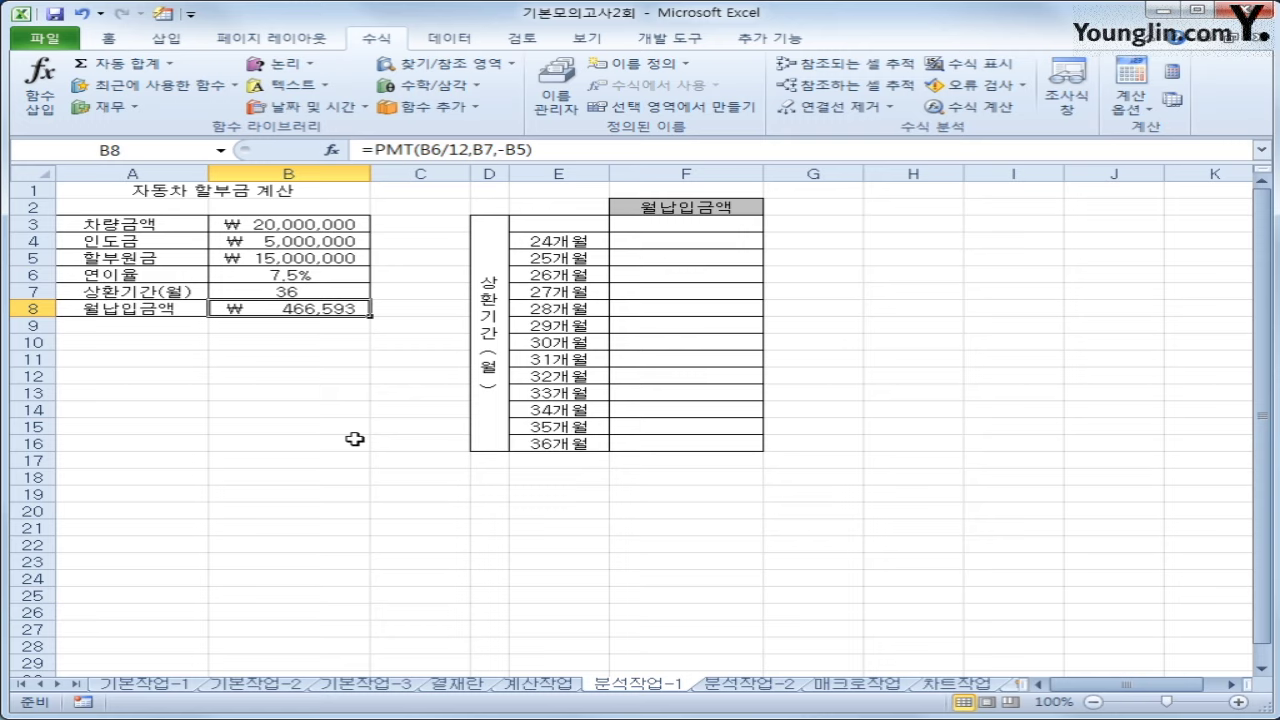
{"action": "left_click", "coordinate": [349, 291]}
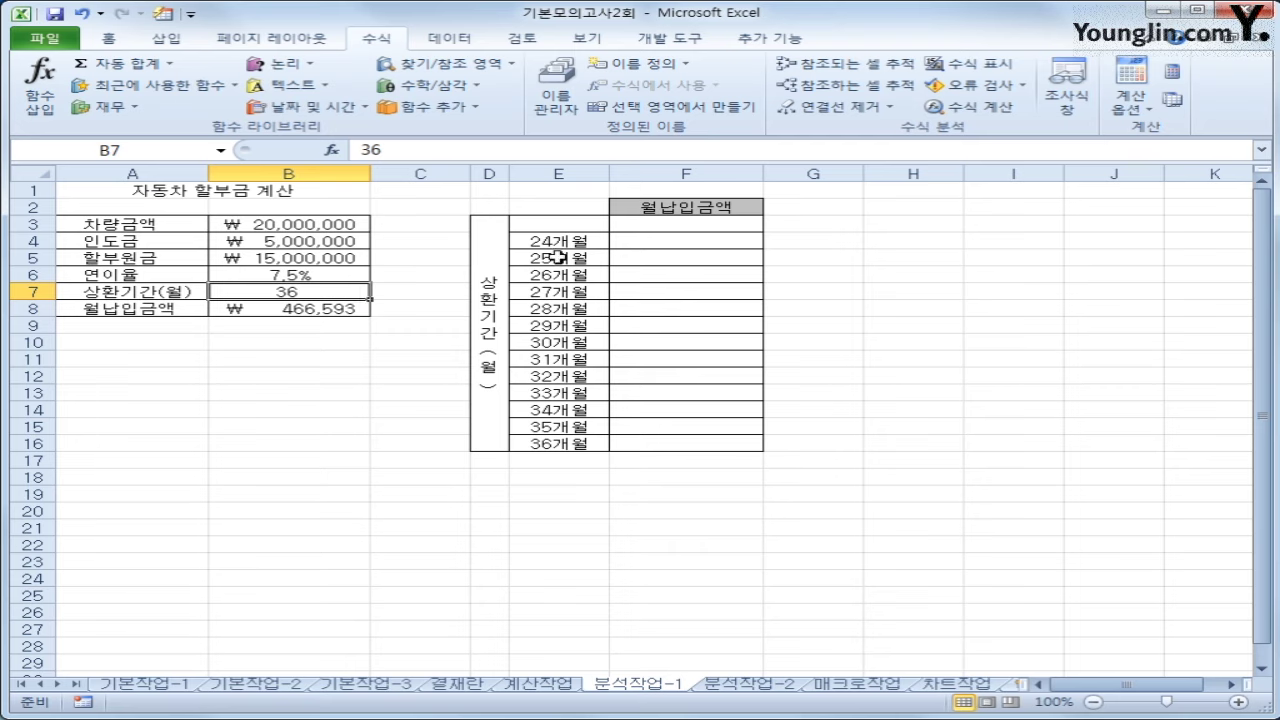
{"action": "left_click_drag", "start_coordinate": [558, 241], "coordinate": [580, 443]}
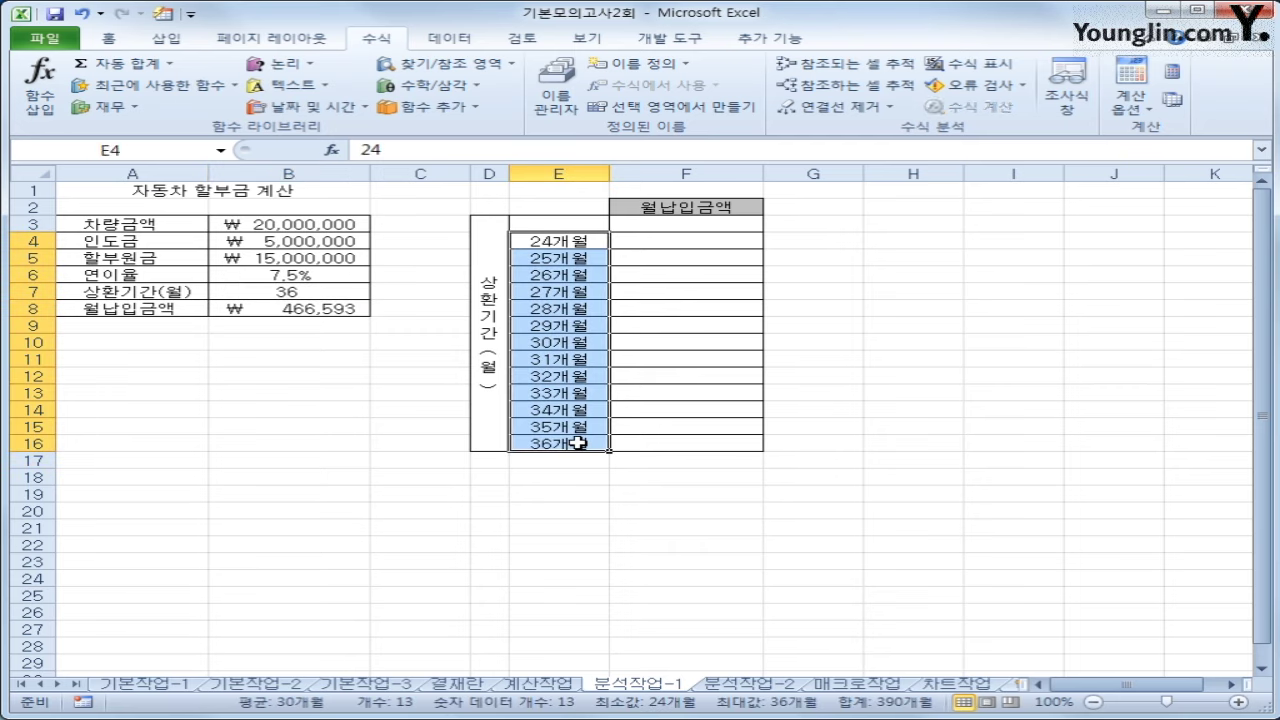
- Link cell F3 under 월납입금액 to the monthly payment with the formula =B8
{"action": "left_click", "coordinate": [657, 224]}
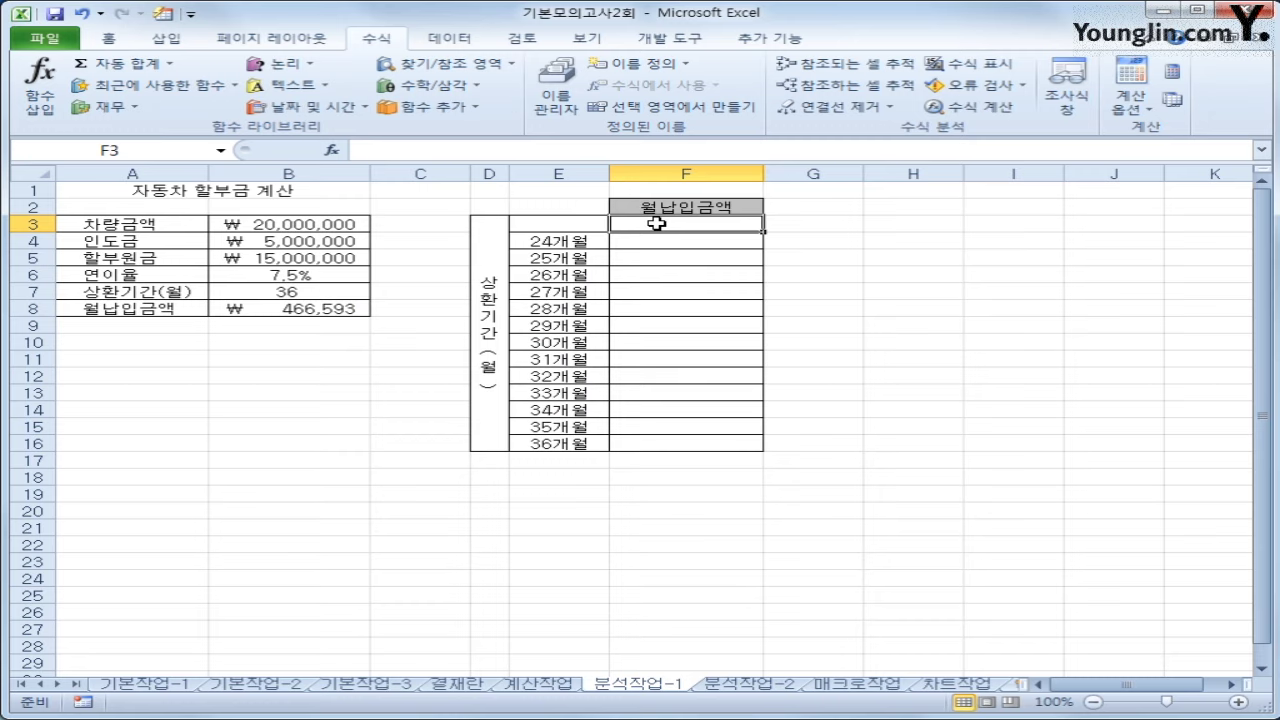
{"action": "type", "text": "="}
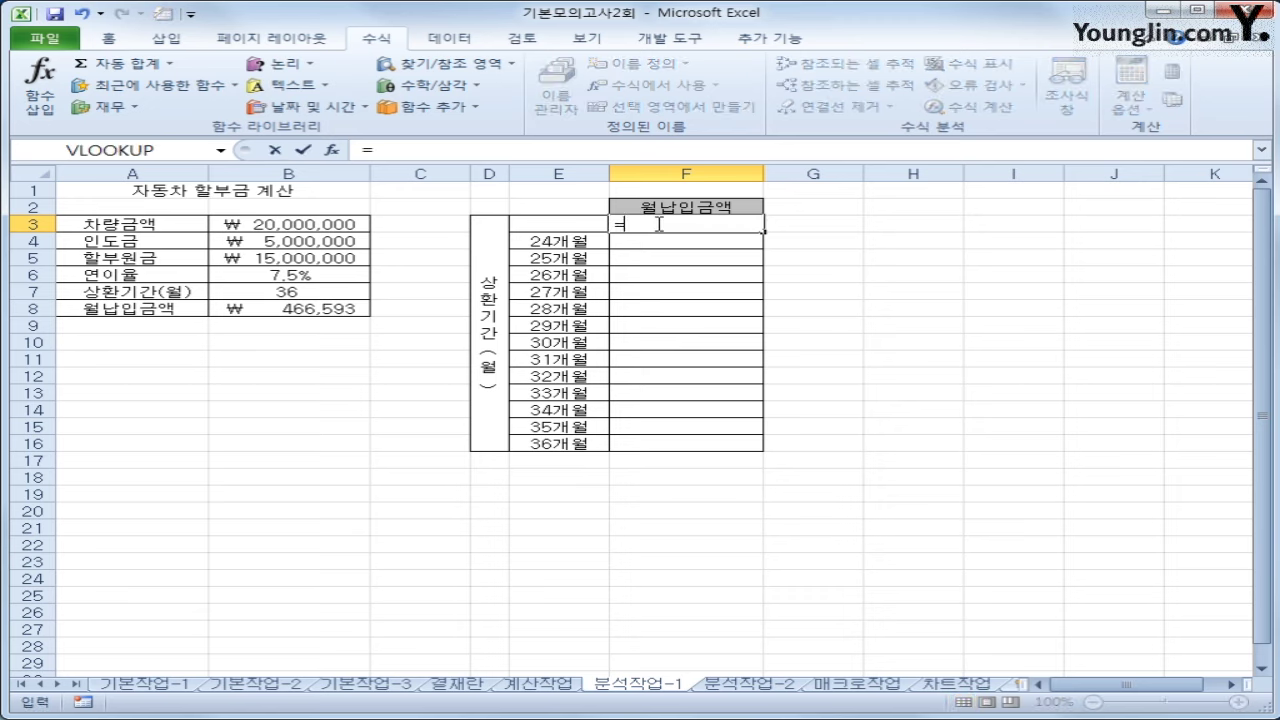
{"action": "left_click", "coordinate": [329, 310]}
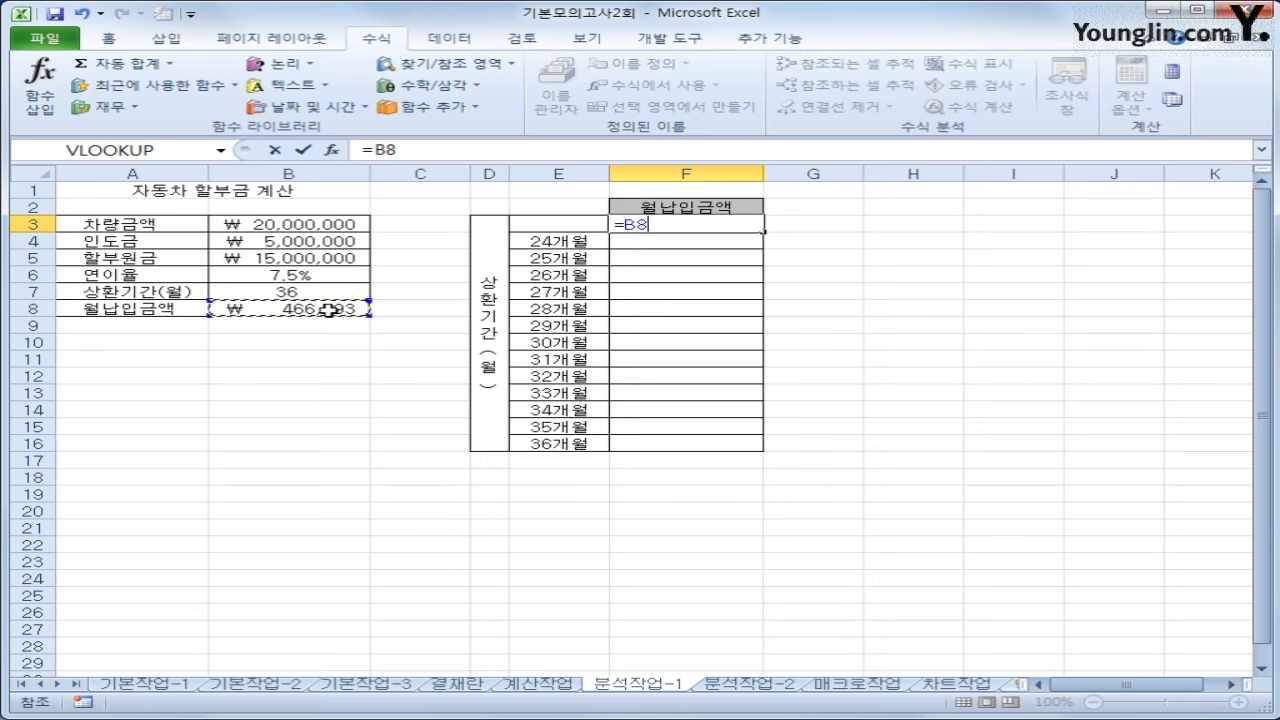
{"action": "key", "text": "Return"}
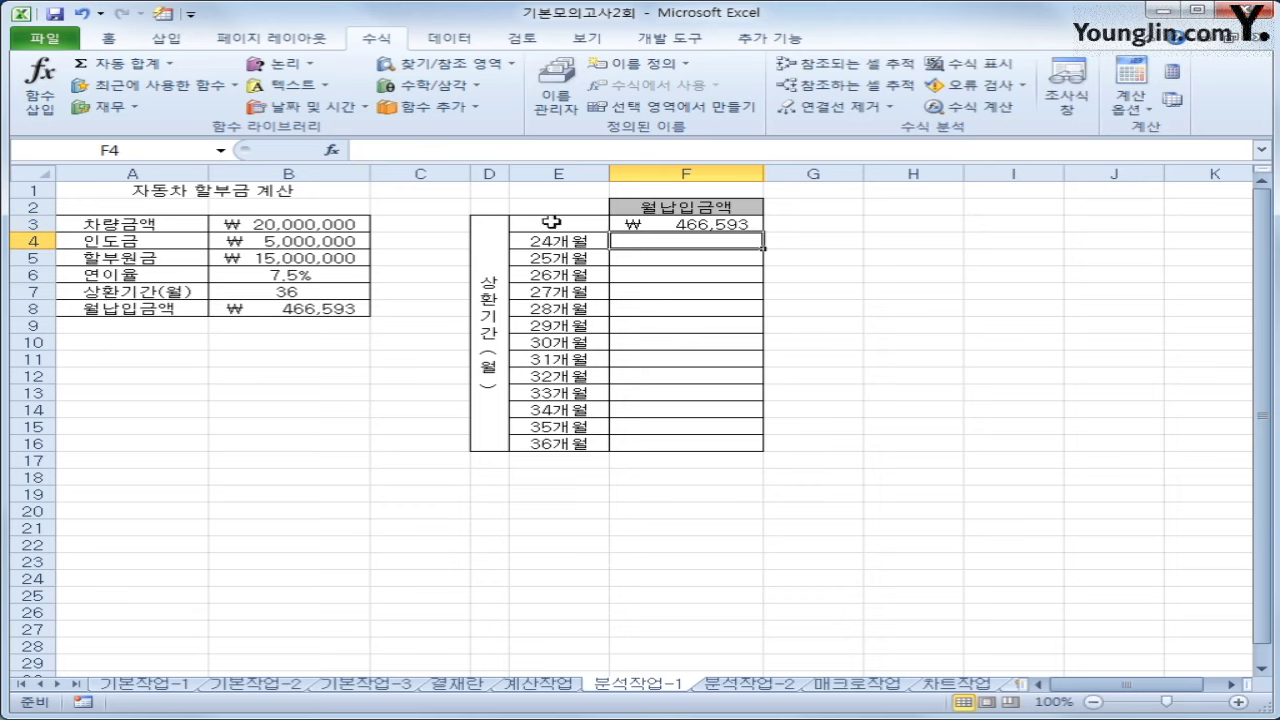
- Create a what-if data table over E3:F16 with B7 as the column input cell, and check its first and last results
{"action": "left_click_drag", "start_coordinate": [552, 222], "coordinate": [679, 441]}
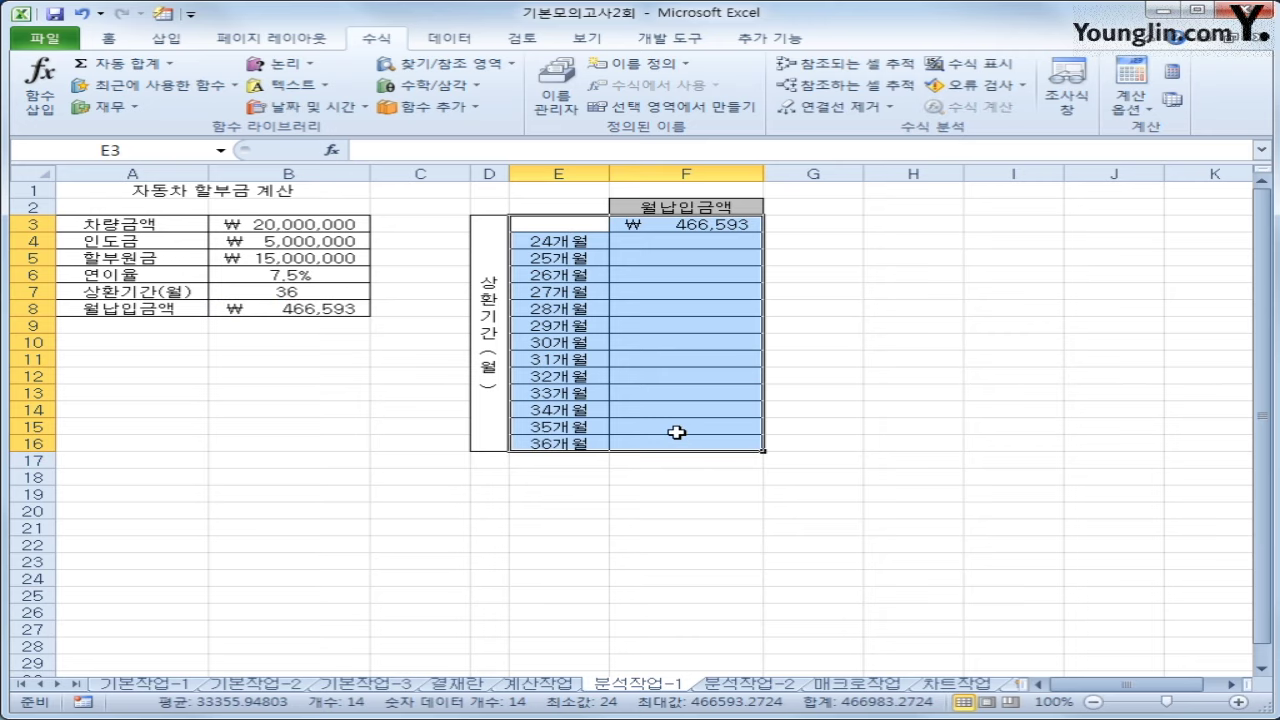
{"action": "left_click", "coordinate": [455, 40]}
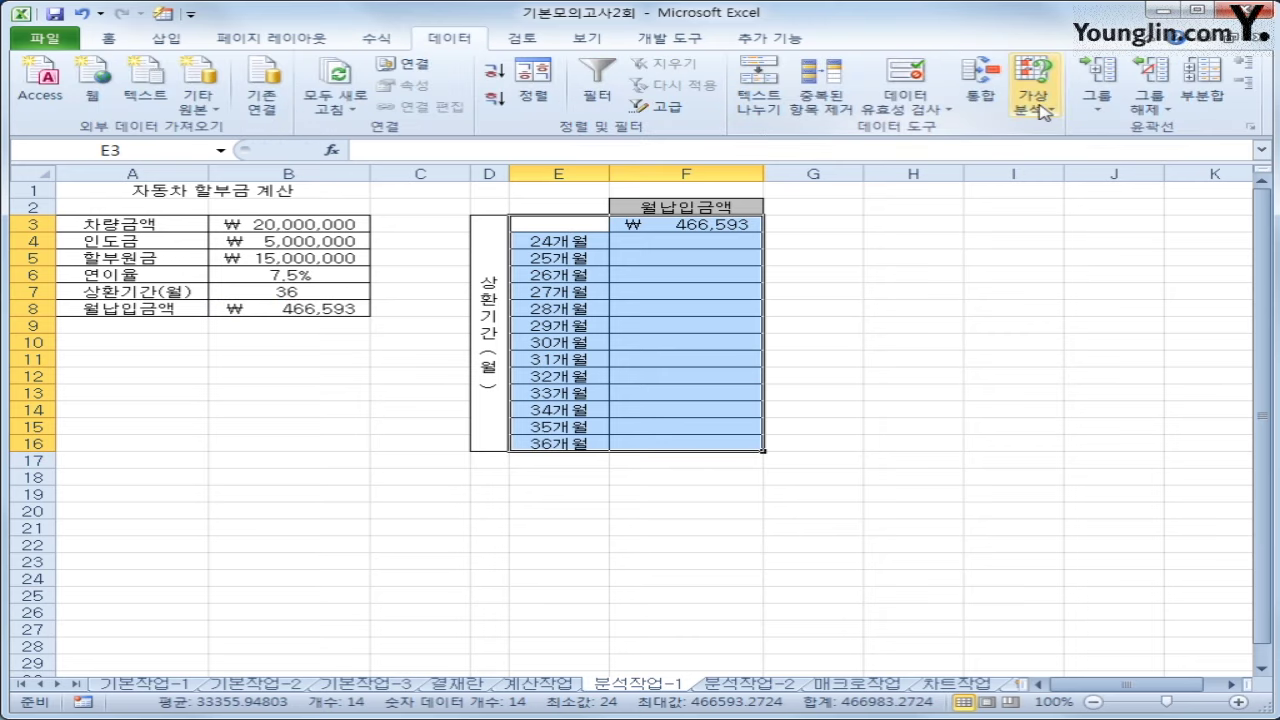
{"action": "left_click", "coordinate": [1040, 110]}
{"action": "left_click", "coordinate": [1085, 176]}
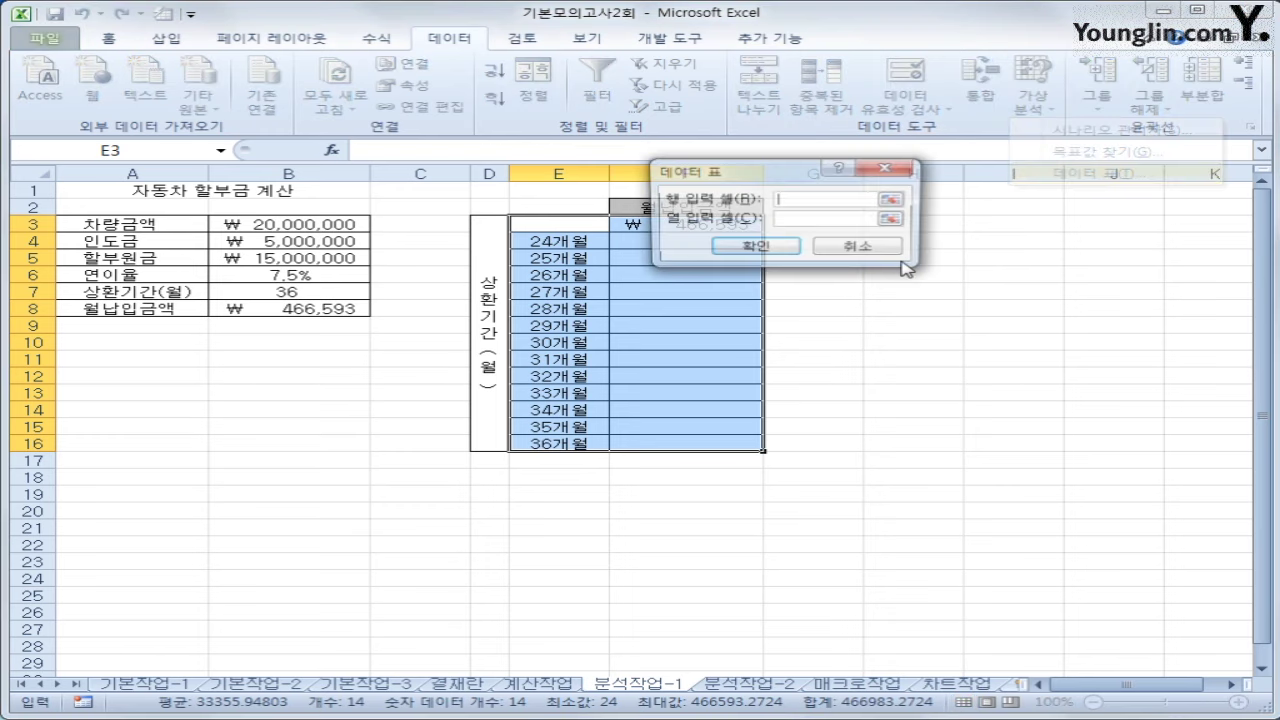
{"action": "left_click_drag", "start_coordinate": [753, 178], "coordinate": [960, 216]}
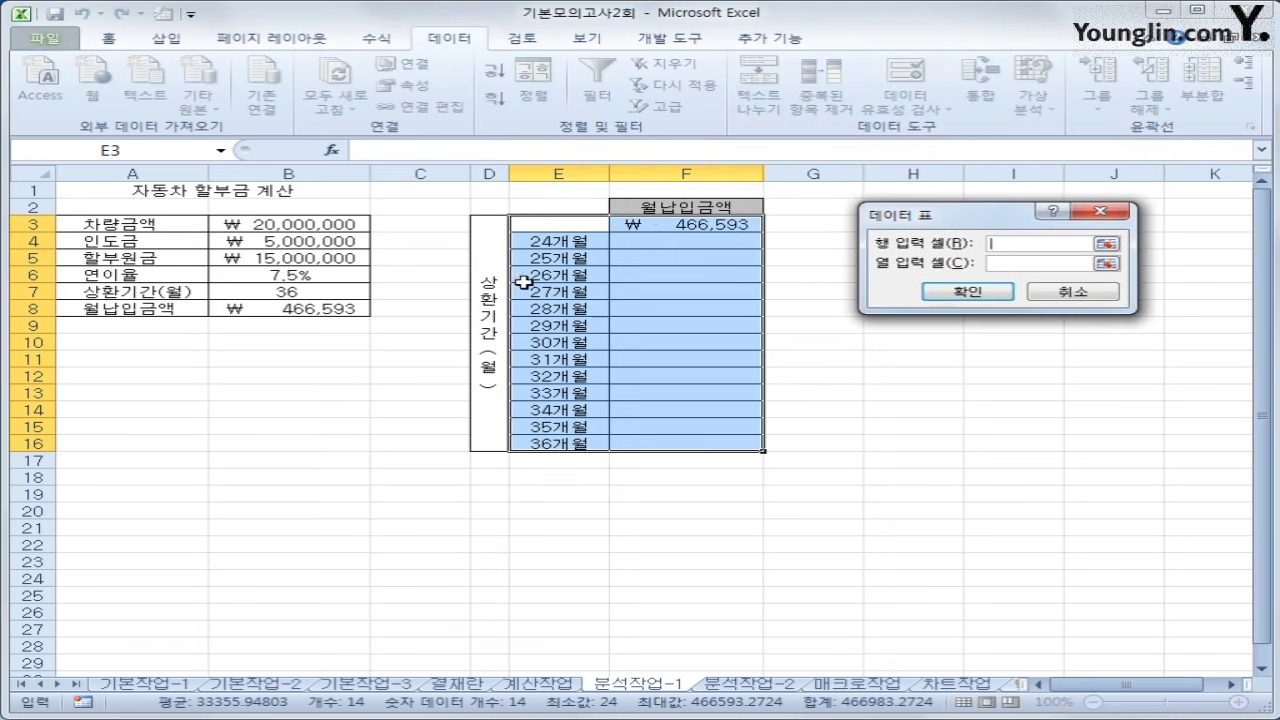
{"action": "left_click", "coordinate": [1014, 266]}
{"action": "left_click", "coordinate": [340, 290]}
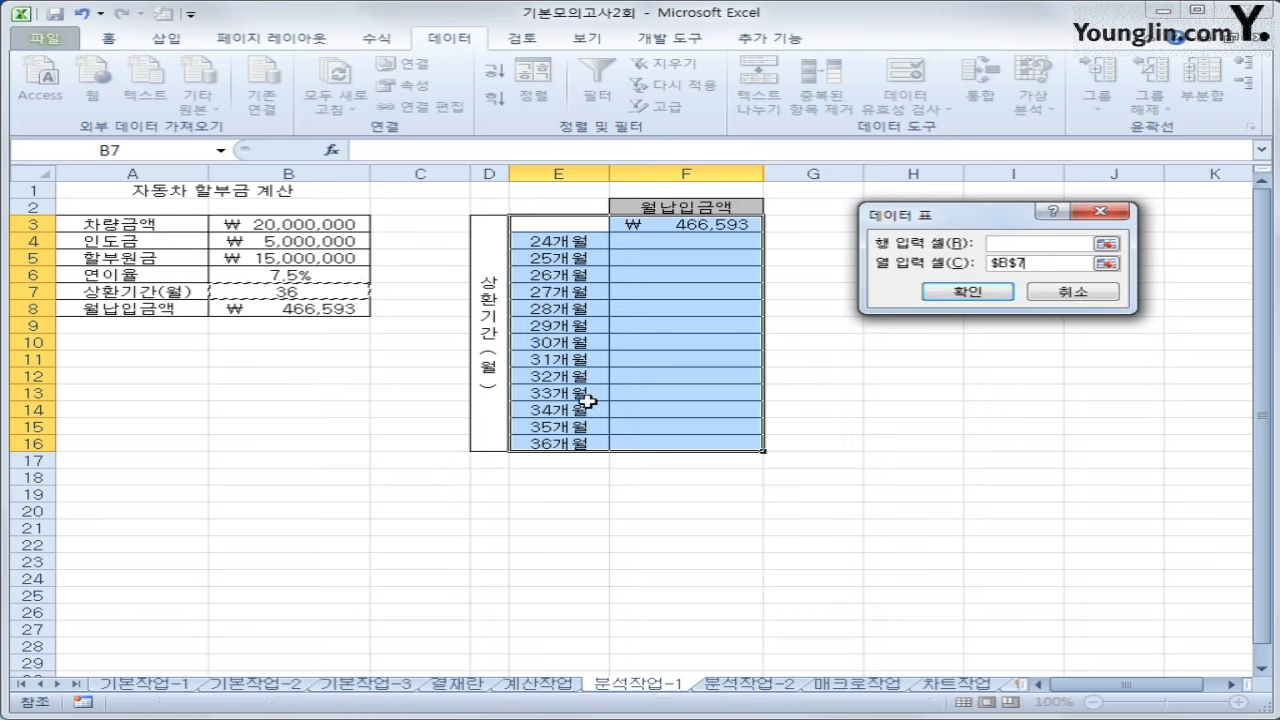
{"action": "left_click", "coordinate": [983, 288]}
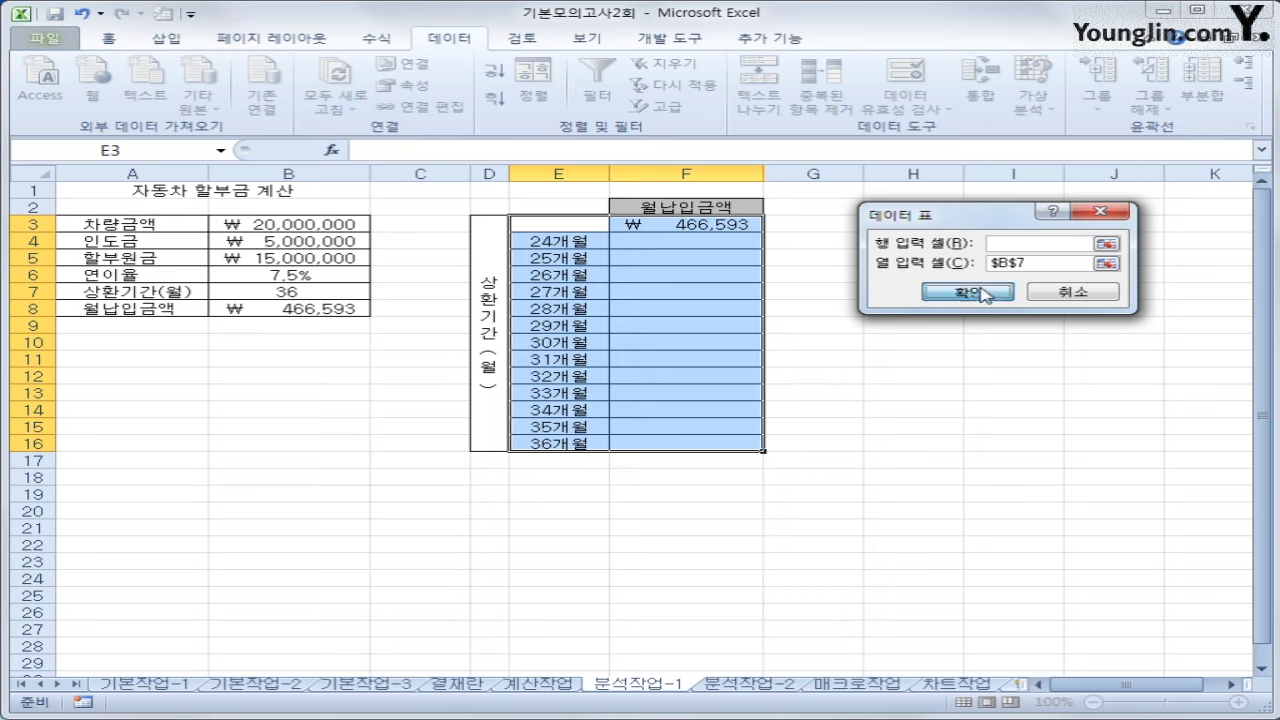
{"action": "left_click", "coordinate": [693, 246]}
{"action": "left_click", "coordinate": [723, 443]}
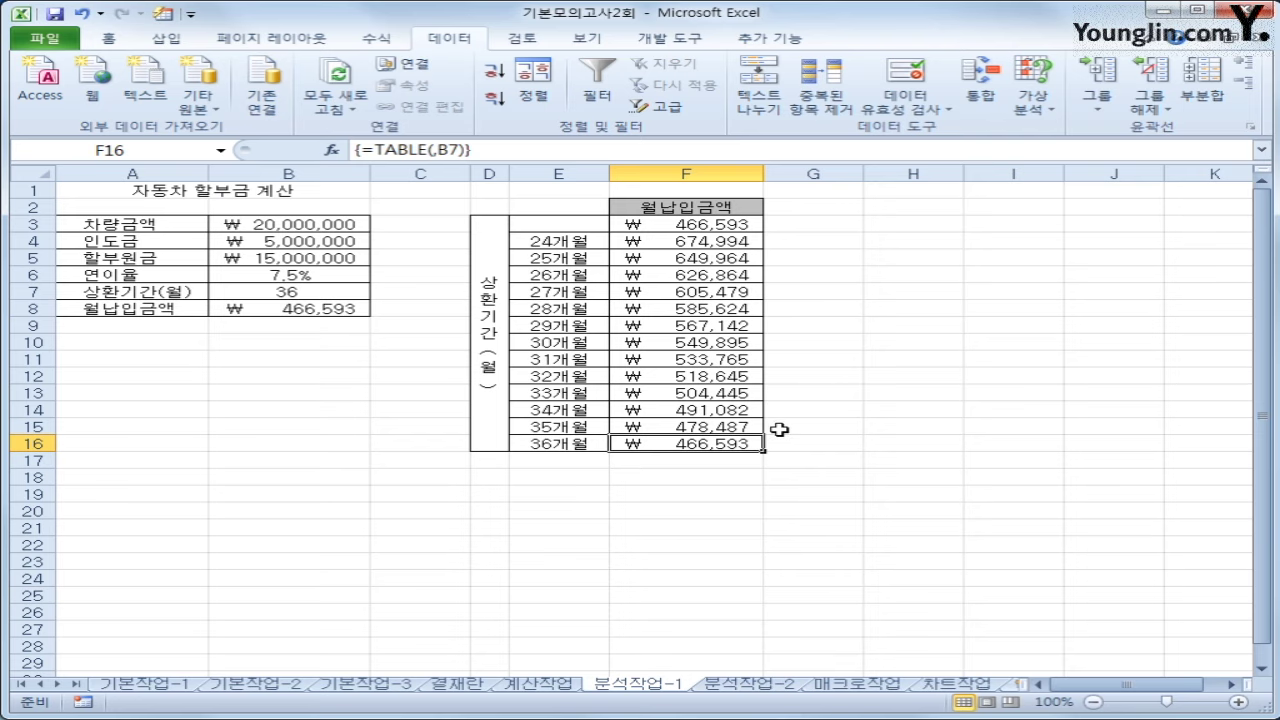
- On the 분석작업-2 sheet, define the name 이익율 for cell B14
{"action": "left_click", "coordinate": [748, 684]}
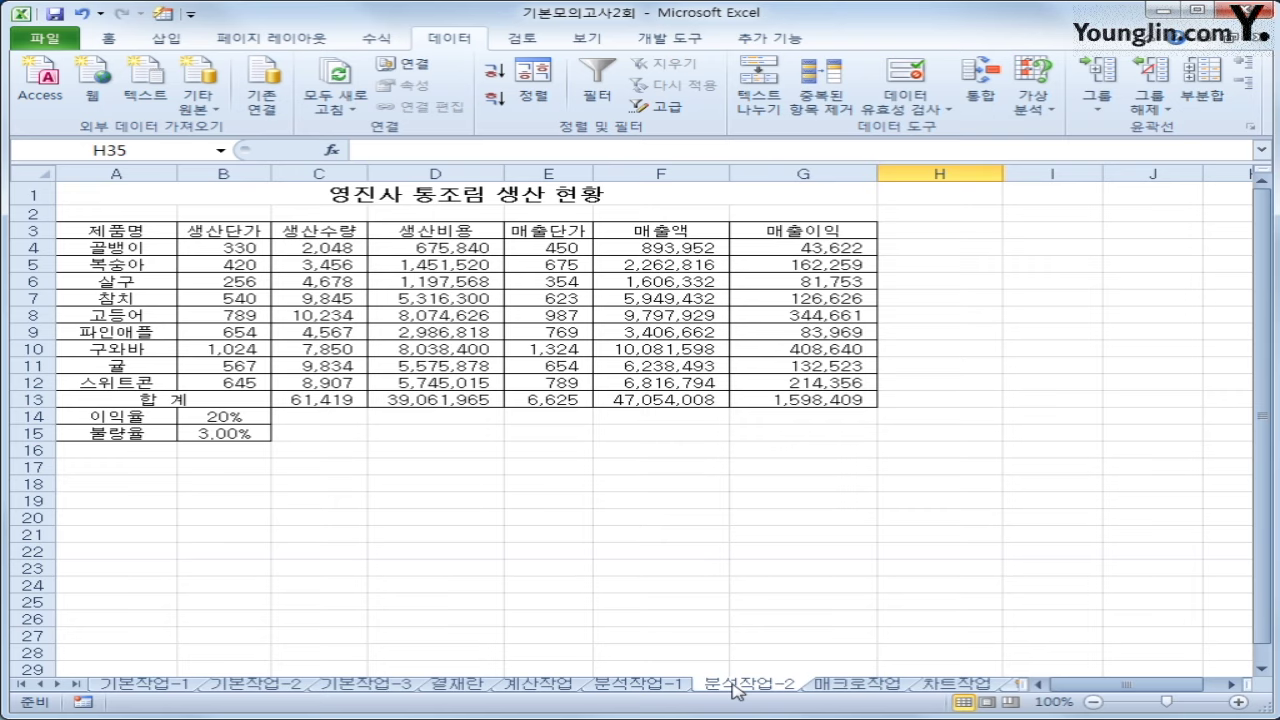
{"action": "left_click", "coordinate": [184, 420]}
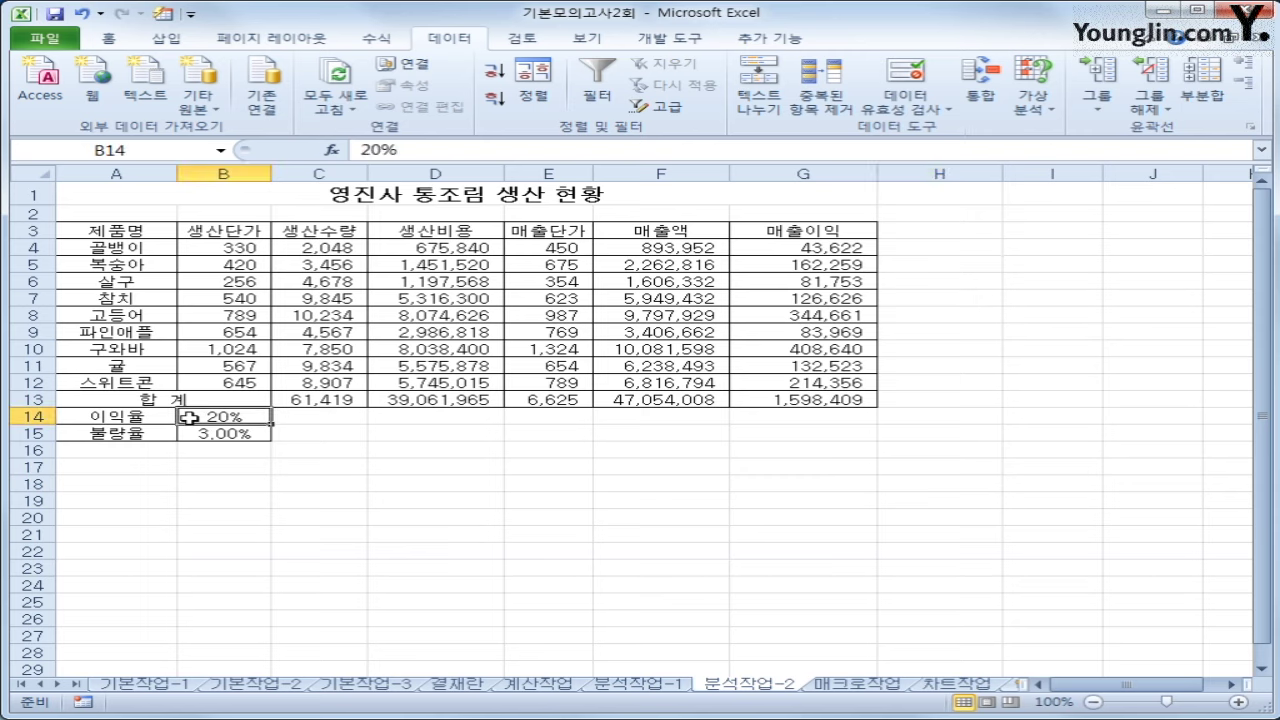
{"action": "left_click", "coordinate": [149, 148]}
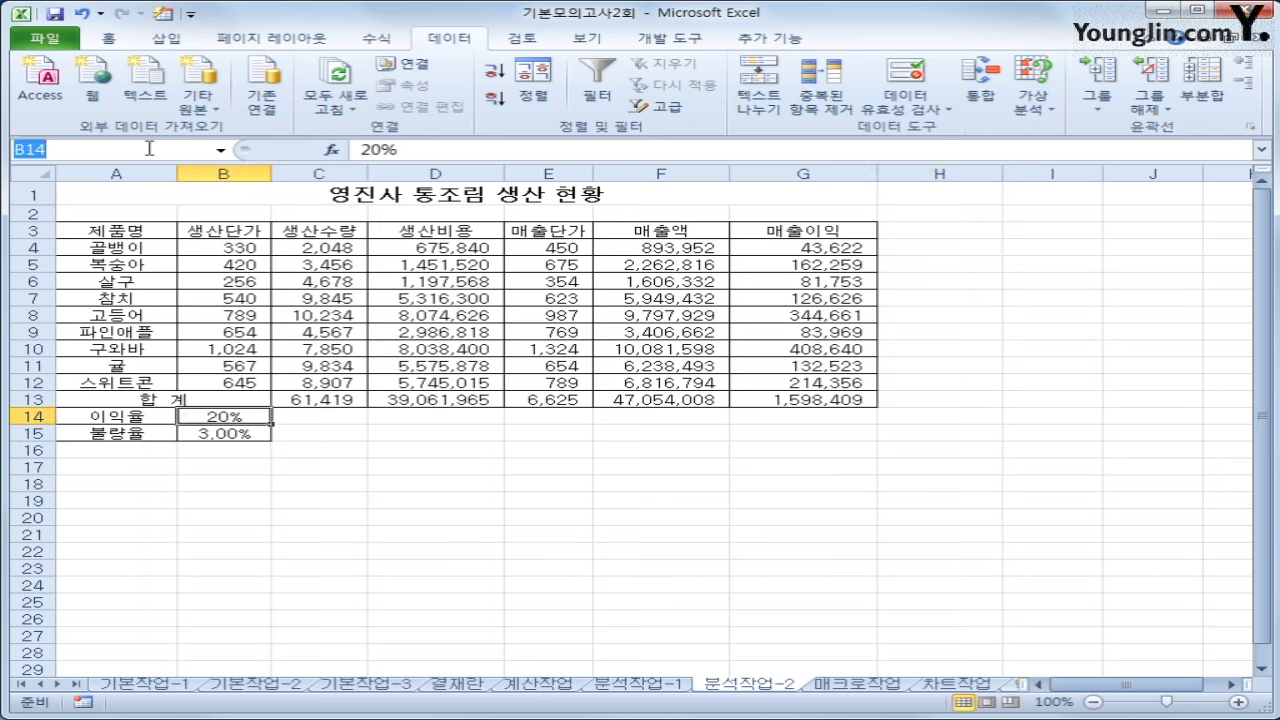
{"action": "type", "text": "이익율"}
{"action": "key", "text": "Return"}
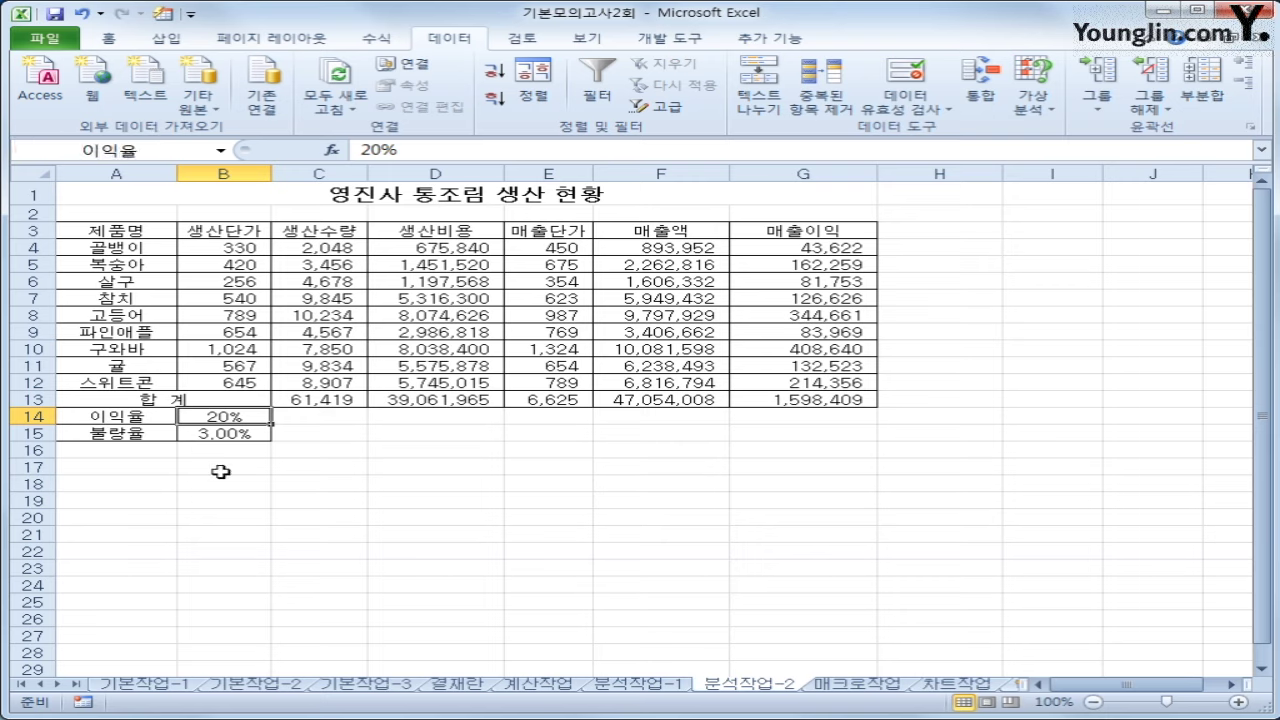
- Define the name 불량율 for cell B15
{"action": "left_click", "coordinate": [224, 434]}
{"action": "left_click", "coordinate": [149, 148]}
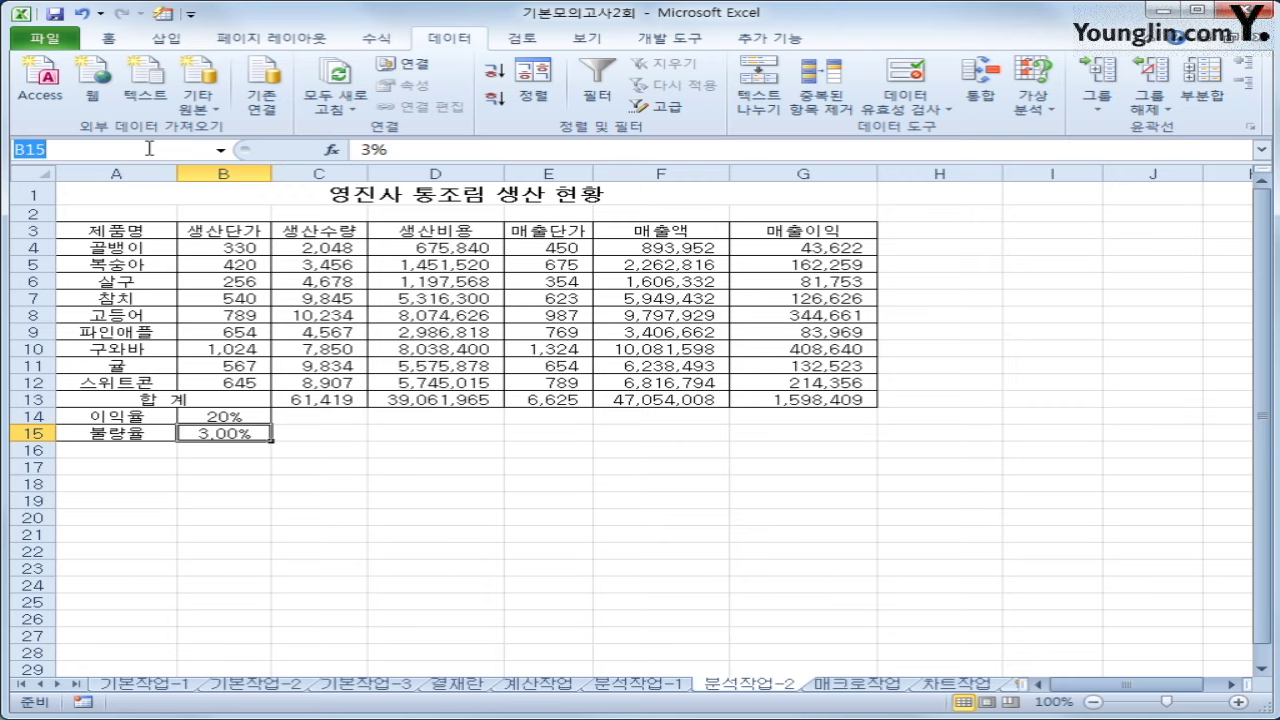
{"action": "type", "text": "불량율"}
{"action": "key", "text": "Return"}
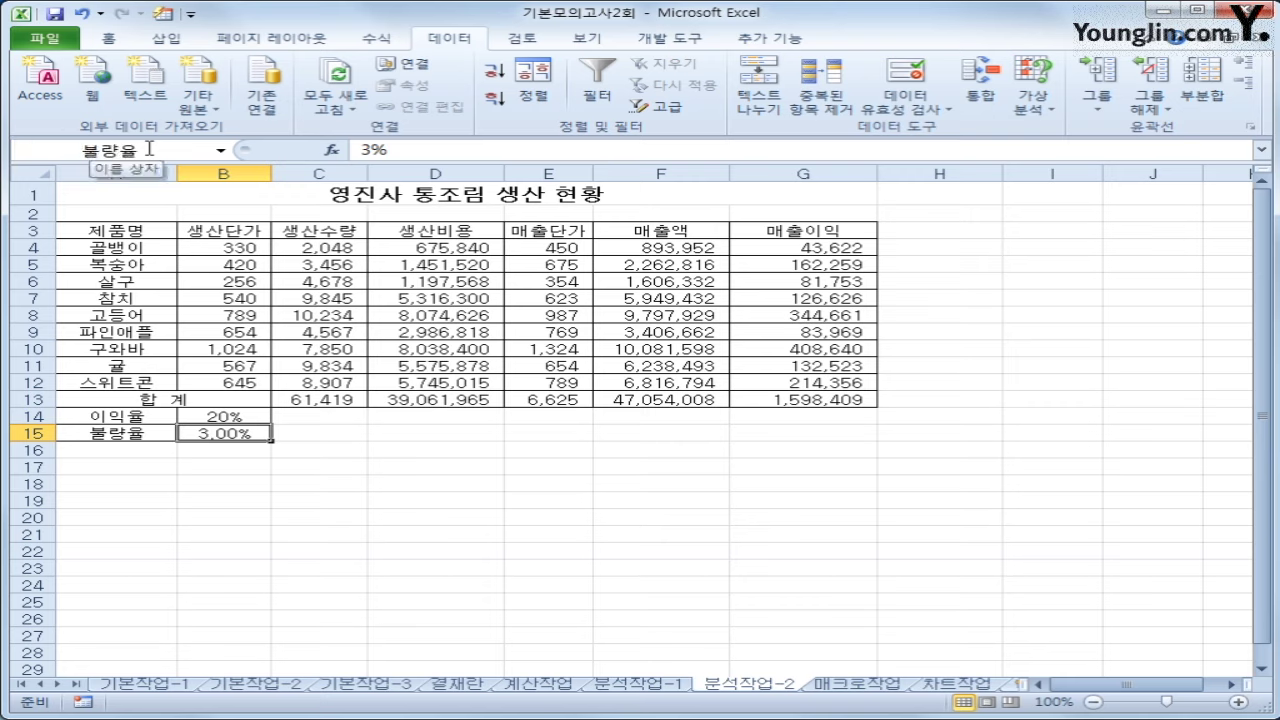
- Define the name 매출이익합계 for the 매출이익 total in cell G13
{"action": "left_click", "coordinate": [843, 397]}
{"action": "left_click", "coordinate": [170, 149]}
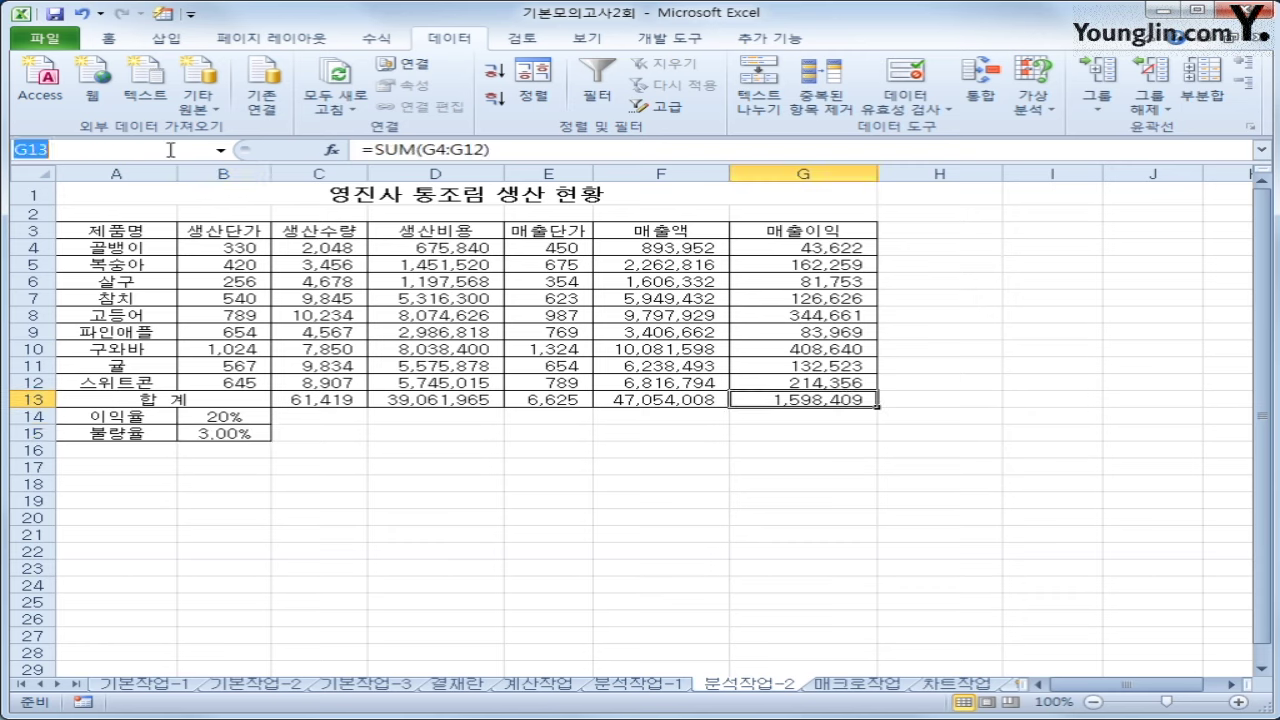
{"action": "type", "text": "출이익합ㄱㅖ"}
{"action": "key", "text": "Return"}
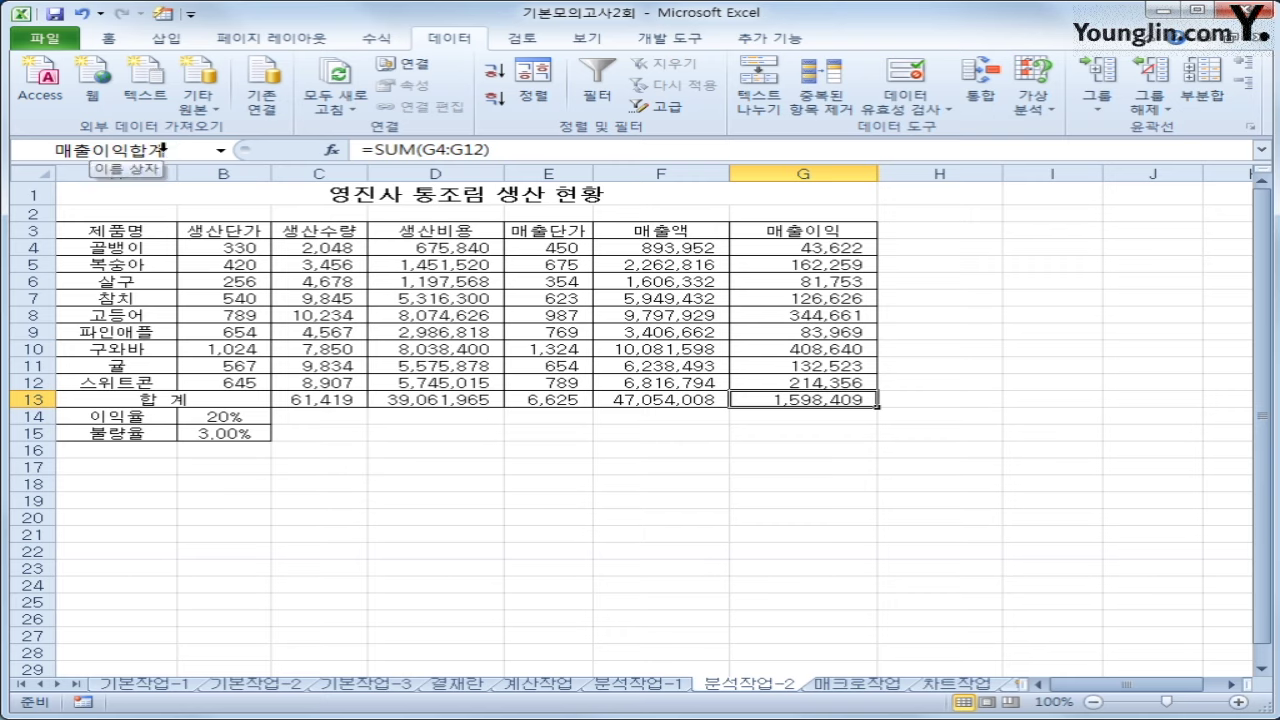
- Add a scenario named 매출이익증가 with B14:B15 as its changing cells
{"action": "left_click_drag", "start_coordinate": [214, 420], "coordinate": [215, 437]}
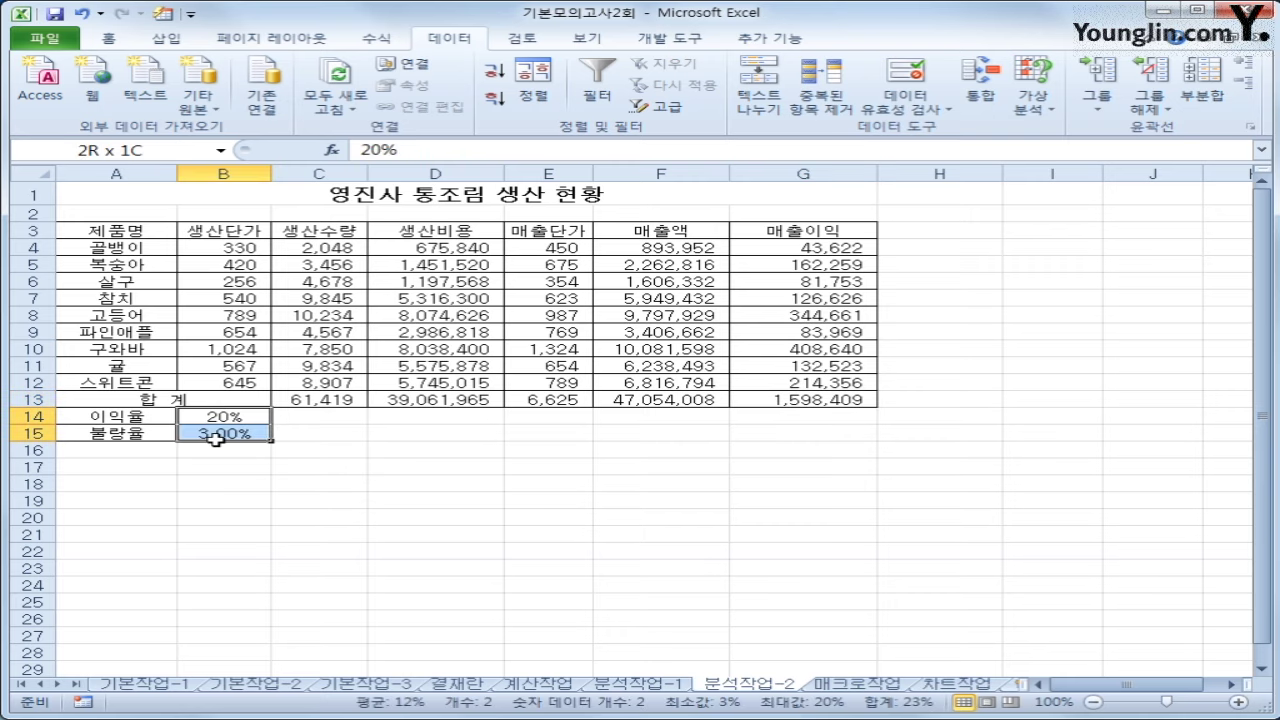
{"action": "left_click", "coordinate": [780, 405]}
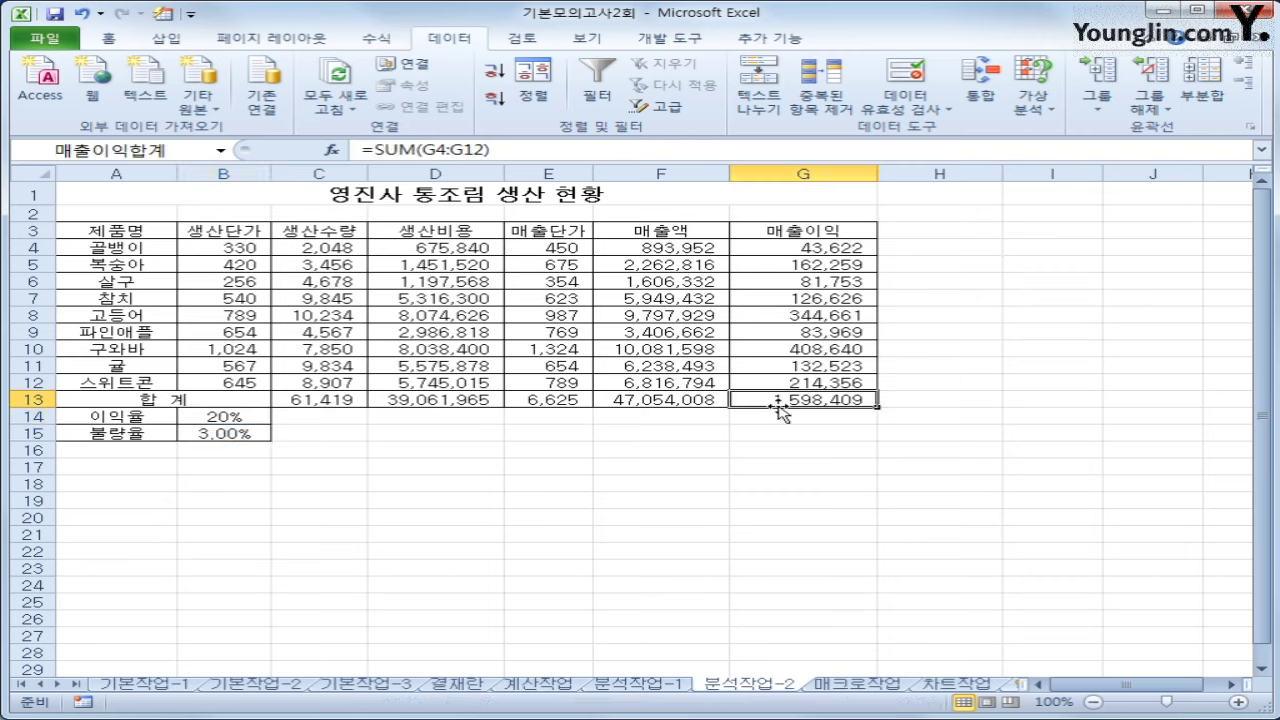
{"action": "left_click_drag", "start_coordinate": [243, 417], "coordinate": [247, 430]}
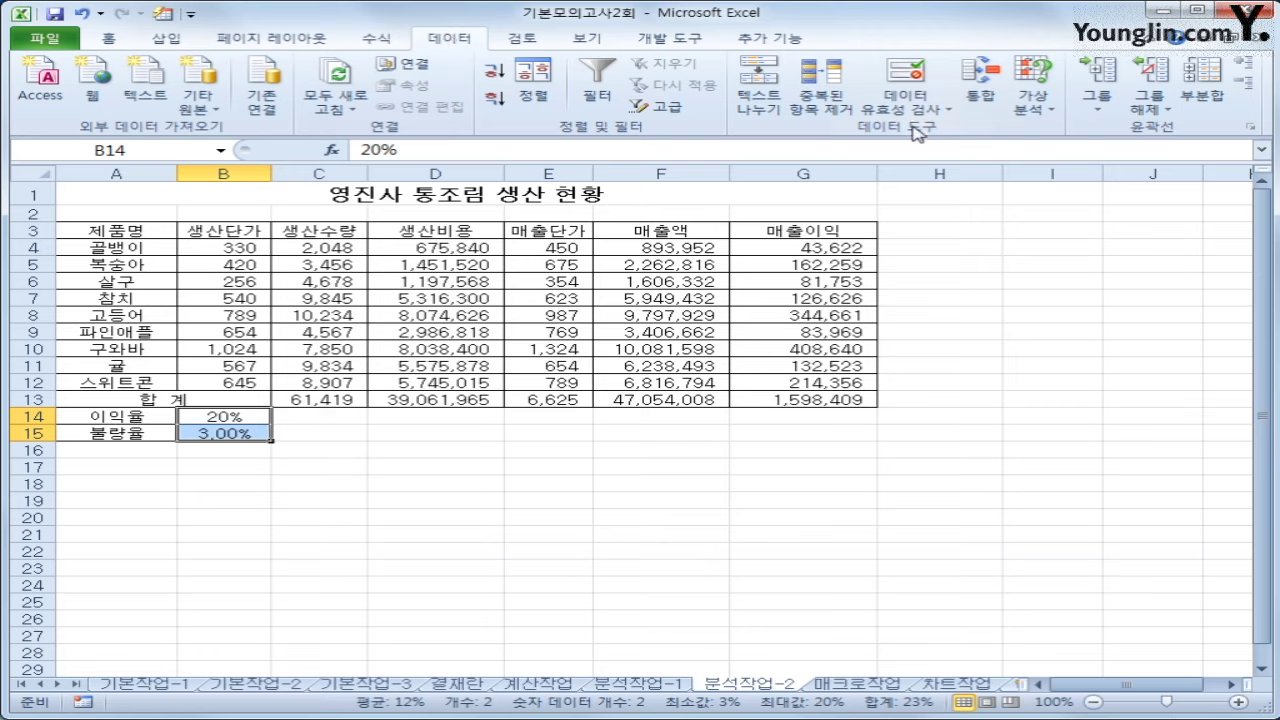
{"action": "left_click", "coordinate": [1042, 108]}
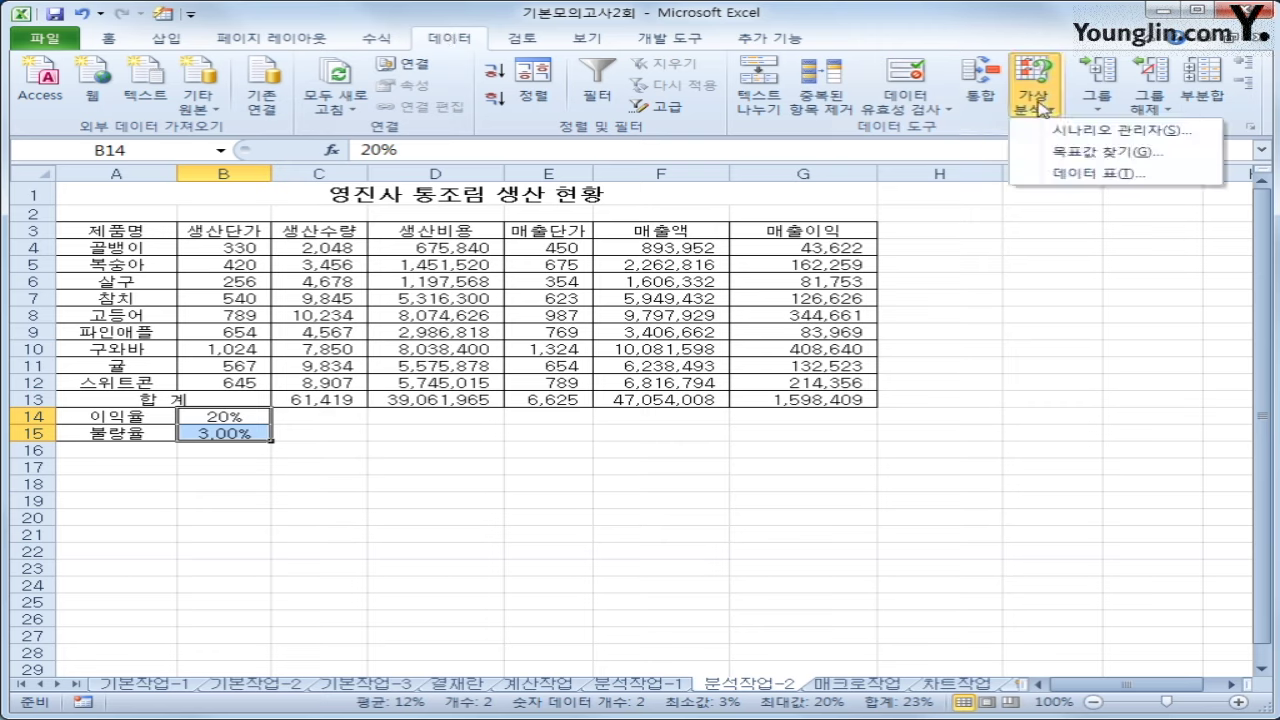
{"action": "left_click", "coordinate": [1092, 132]}
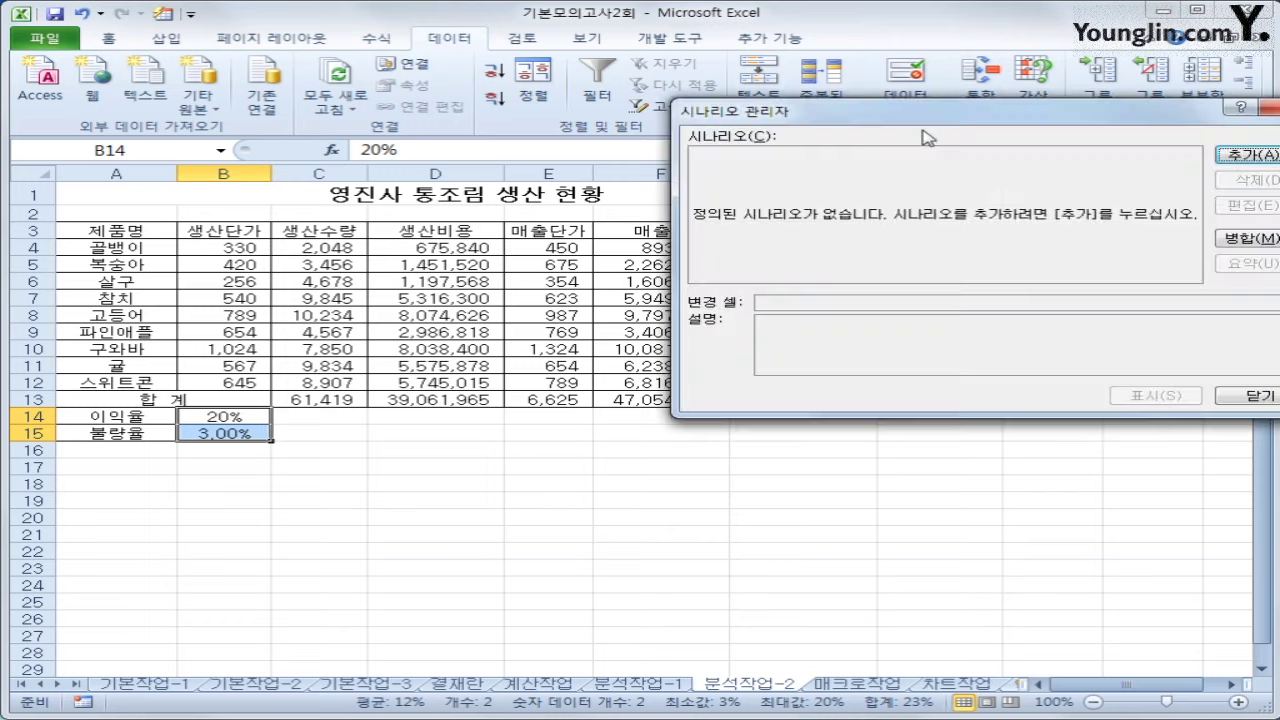
{"action": "left_click_drag", "start_coordinate": [928, 128], "coordinate": [670, 205]}
{"action": "left_click", "coordinate": [1005, 245]}
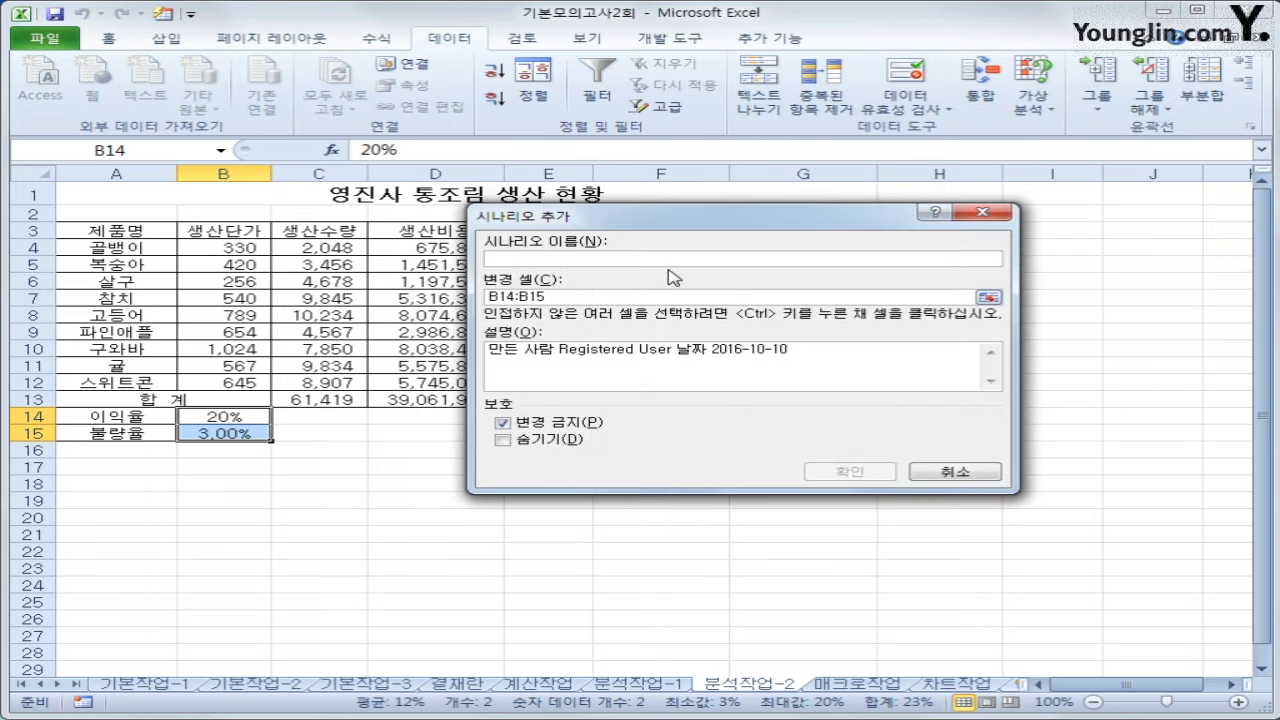
{"action": "type", "text": "매출이"}
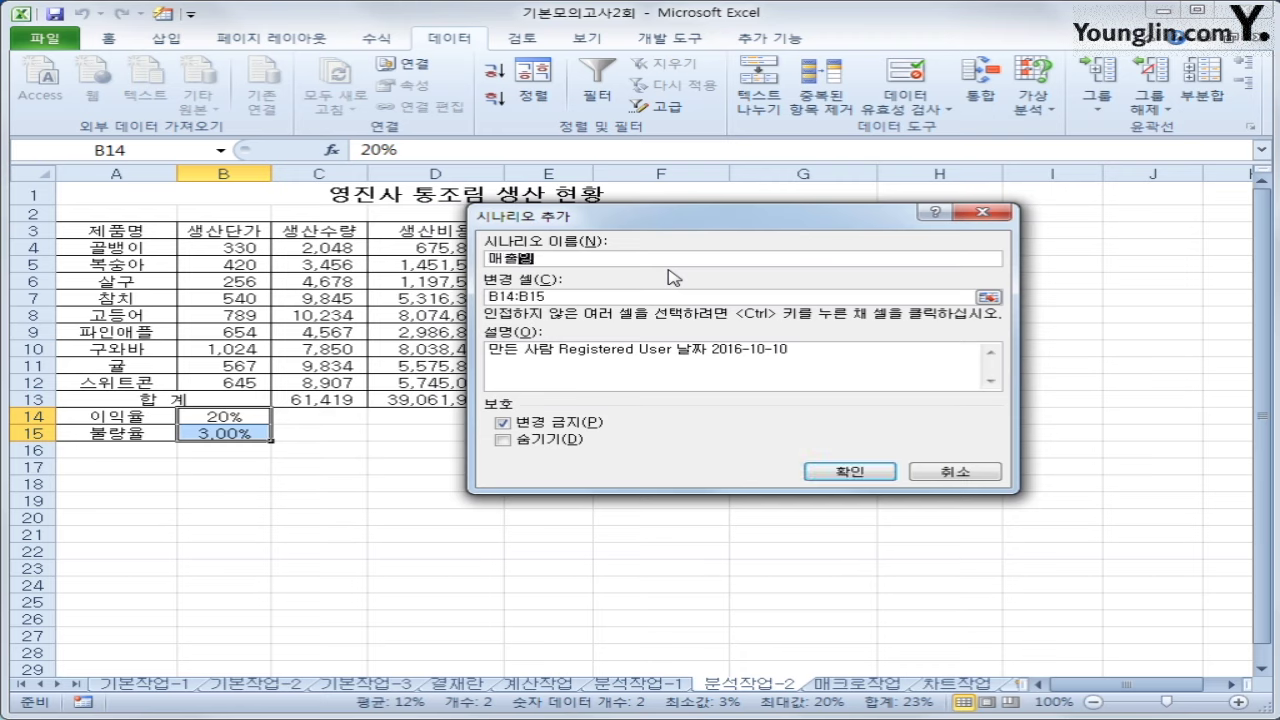
{"action": "type", "text": "익증가"}
{"action": "key", "text": "Tab"}
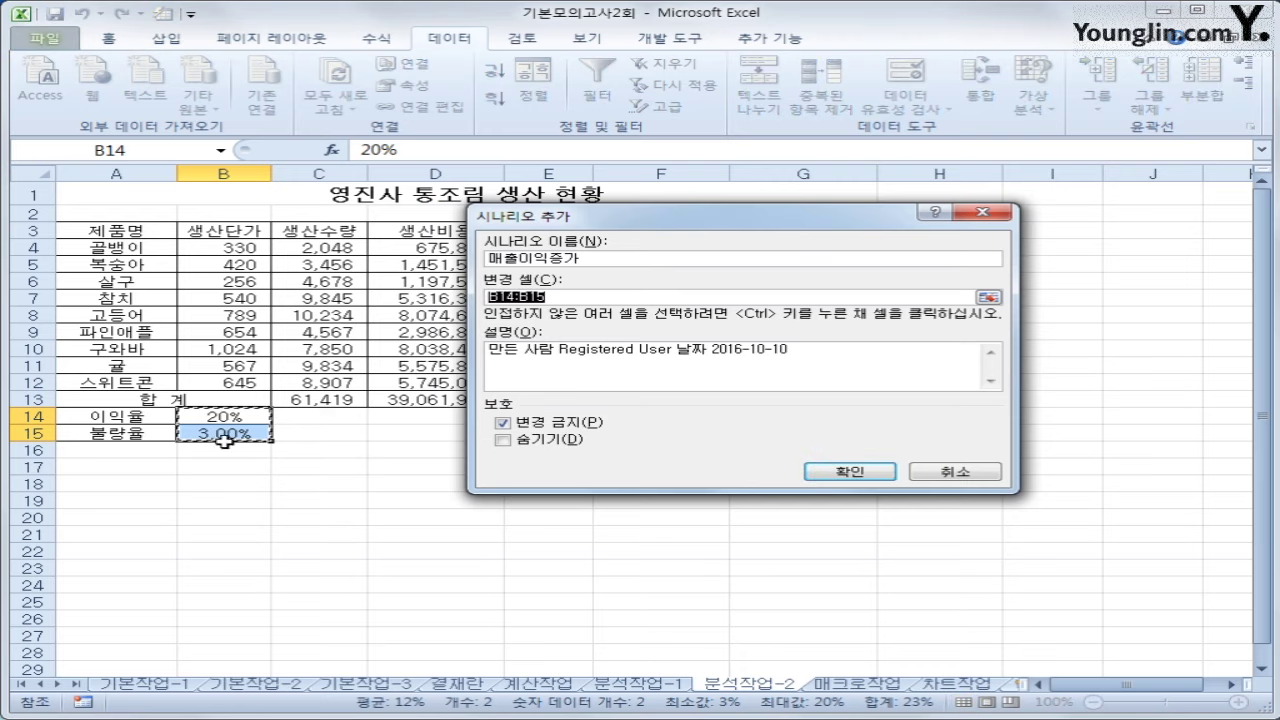
{"action": "left_click", "coordinate": [867, 474]}
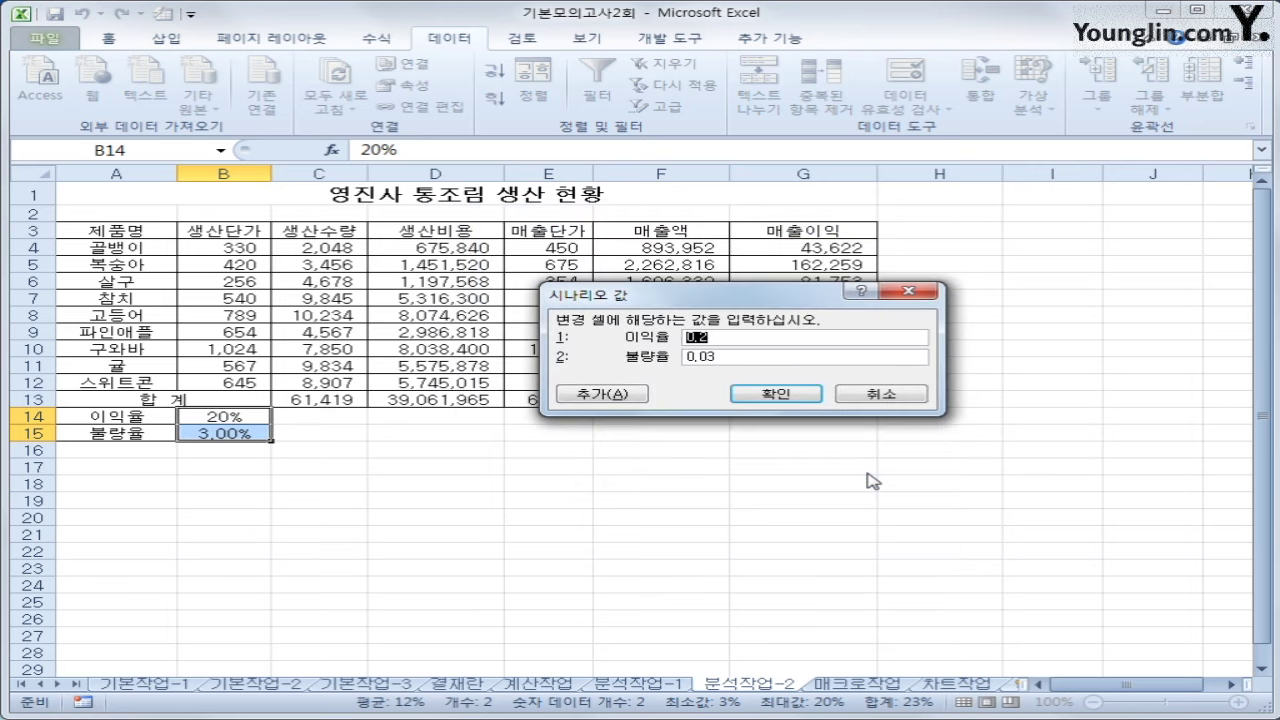
- Set the 매출이익증가 scenario's 이익율 to 30% and 불량율 to 2%
{"action": "type", "text": "30%"}
{"action": "key", "text": "Tab"}
{"action": "type", "text": "2%"}
{"action": "left_click", "coordinate": [595, 395]}
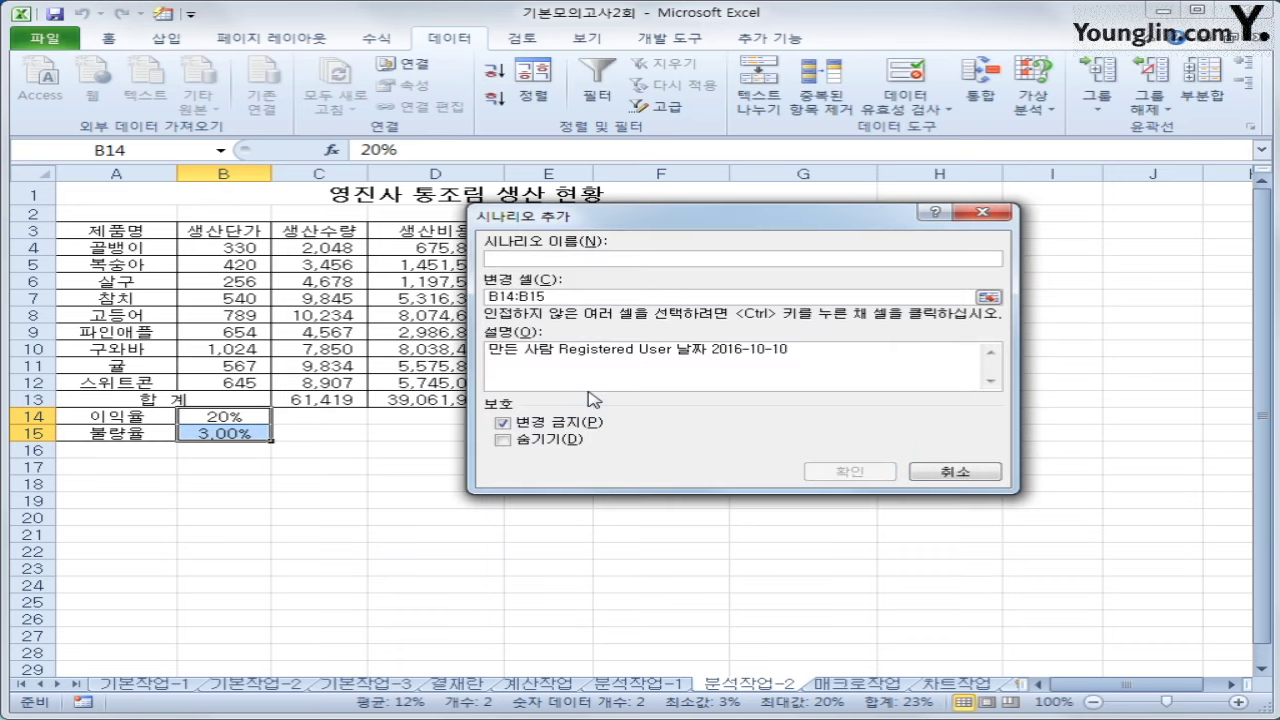
- Add another scenario named 매출이익감소 for B14:B15, with 이익율 at 15% and 불량율 at 4%
{"action": "type", "text": "불출이익감소"}
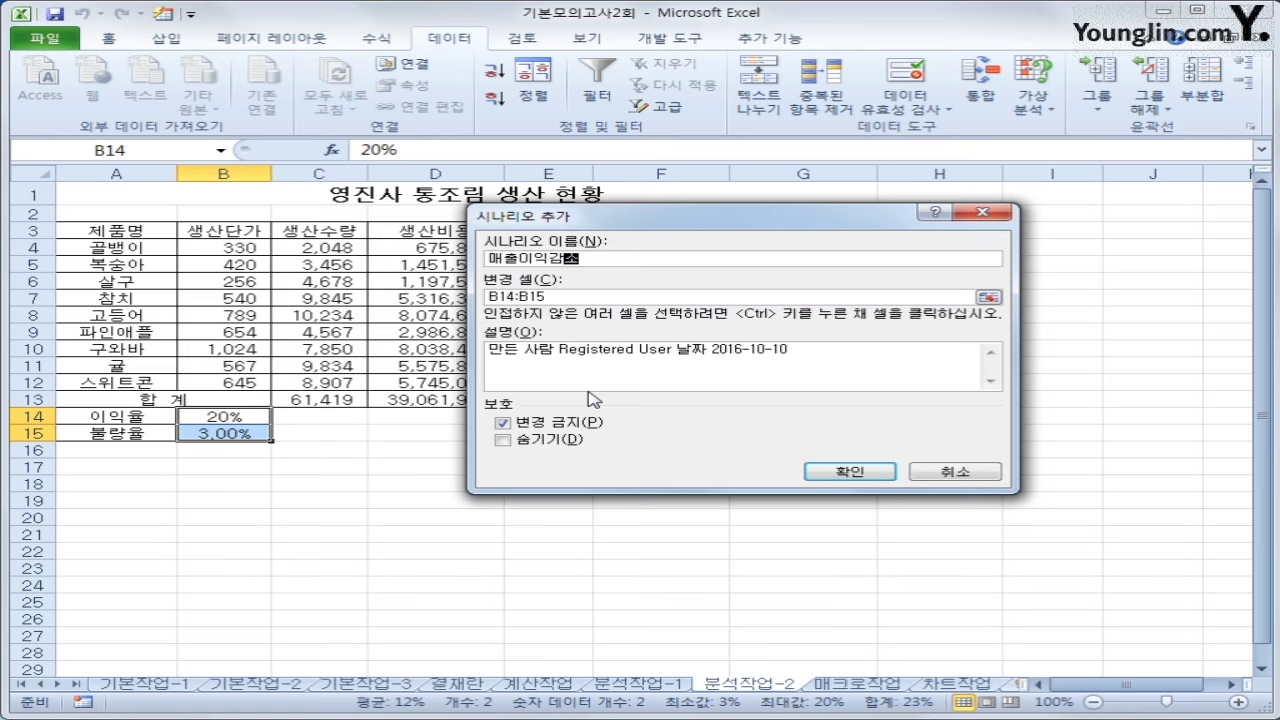
{"action": "key", "text": "Tab"}
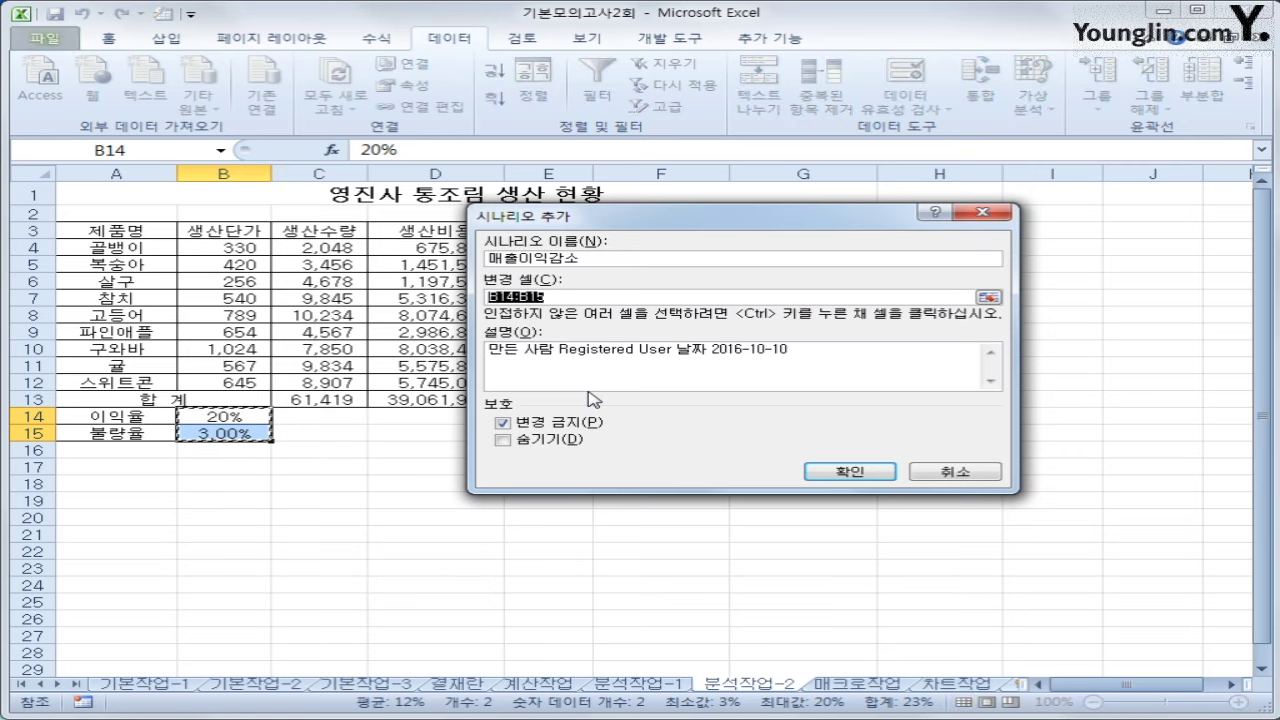
{"action": "left_click", "coordinate": [843, 476]}
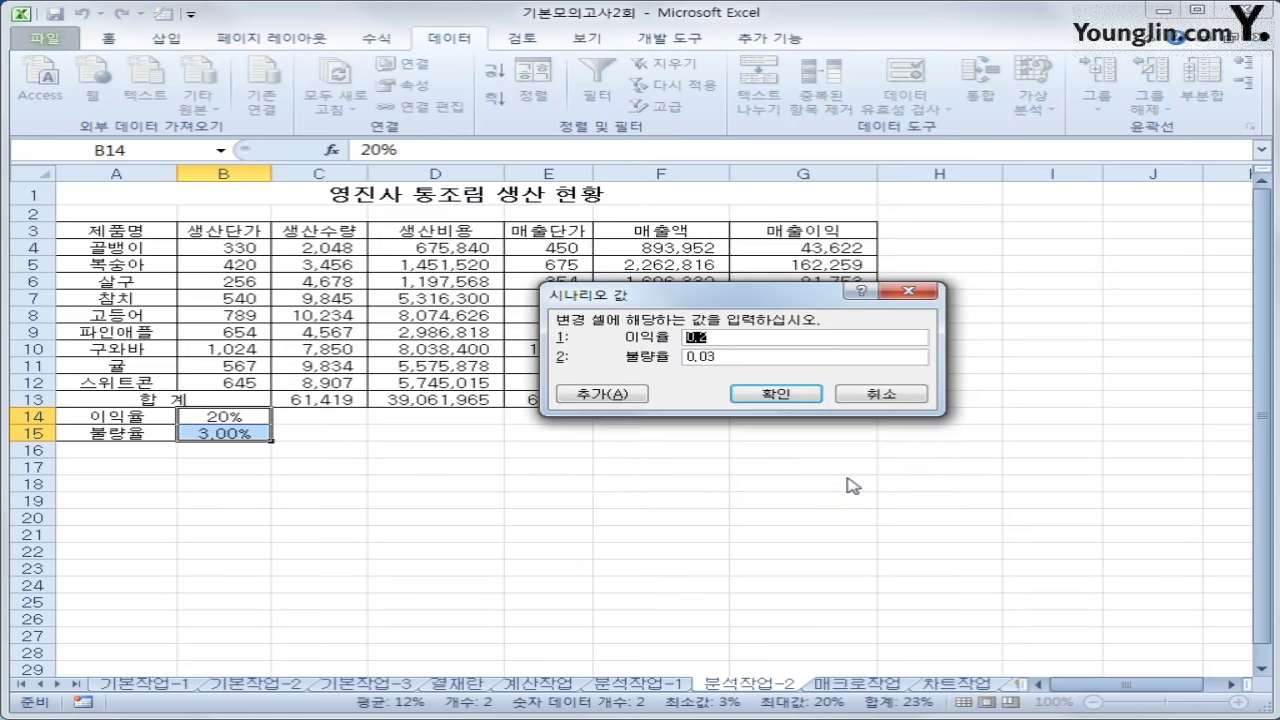
{"action": "type", "text": "15%"}
{"action": "key", "text": "Tab"}
{"action": "type", "text": "4%"}
{"action": "left_click", "coordinate": [776, 393]}
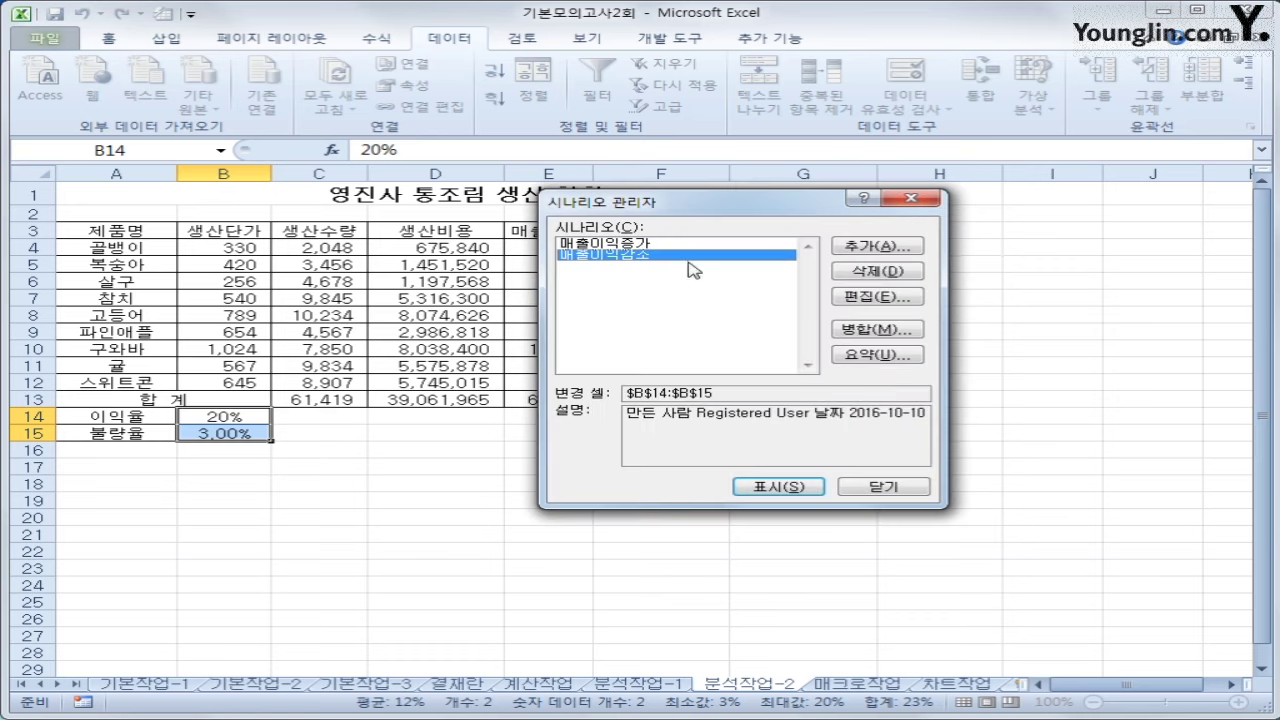
- Create a scenario summary report with G13 as the result cell, and check the generated summary sheet
{"action": "left_click", "coordinate": [919, 358]}
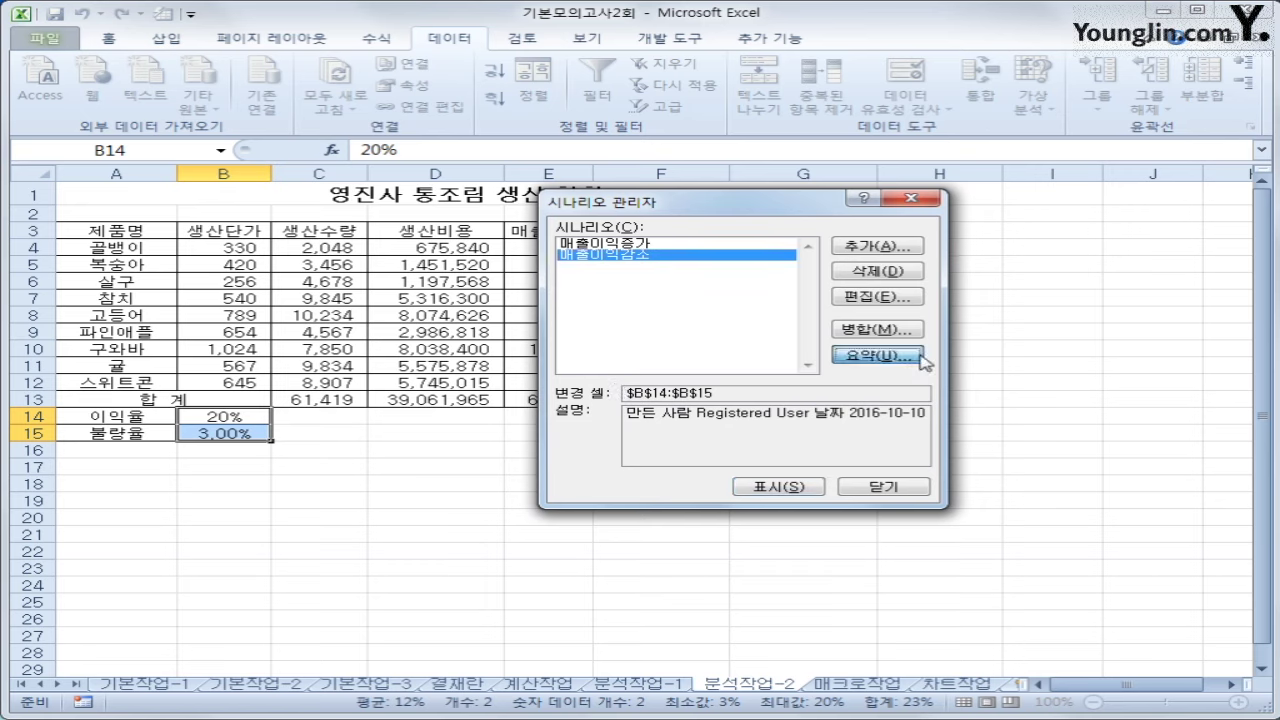
{"action": "left_click_drag", "start_coordinate": [751, 277], "coordinate": [1083, 344]}
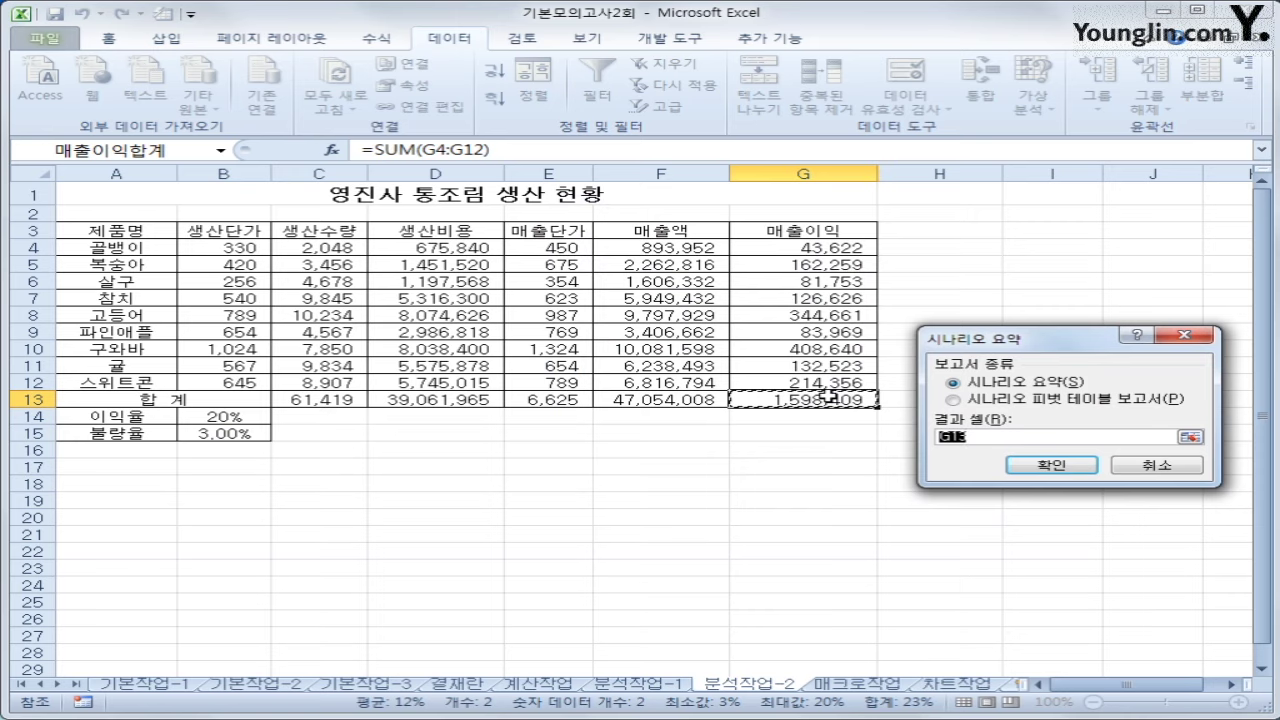
{"action": "left_click", "coordinate": [1081, 472]}
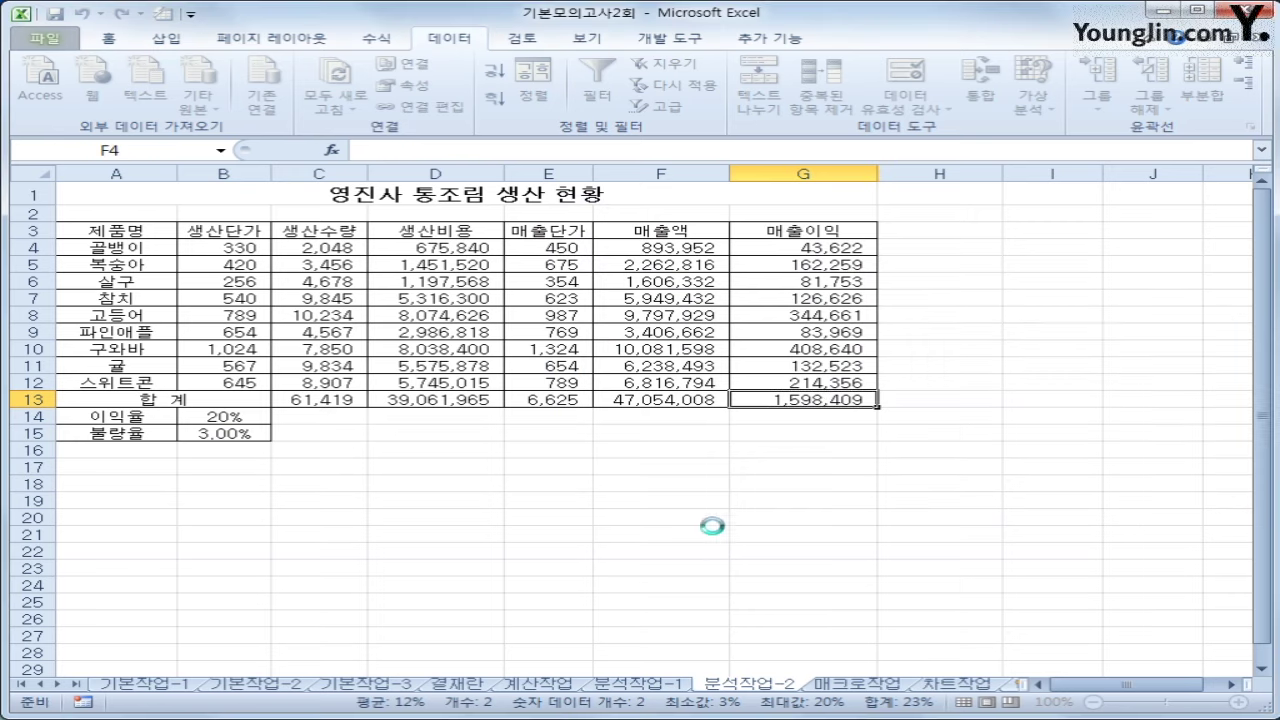
{"action": "left_click", "coordinate": [913, 684]}
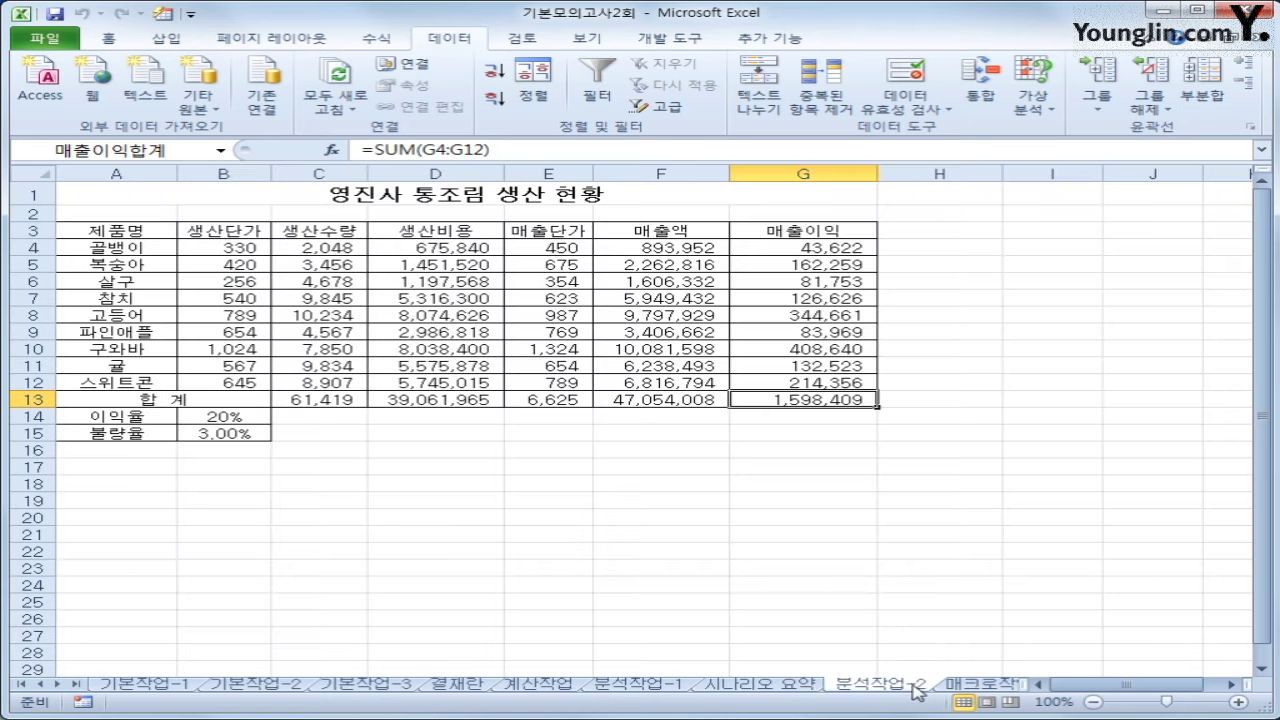
{"action": "left_click", "coordinate": [724, 684]}
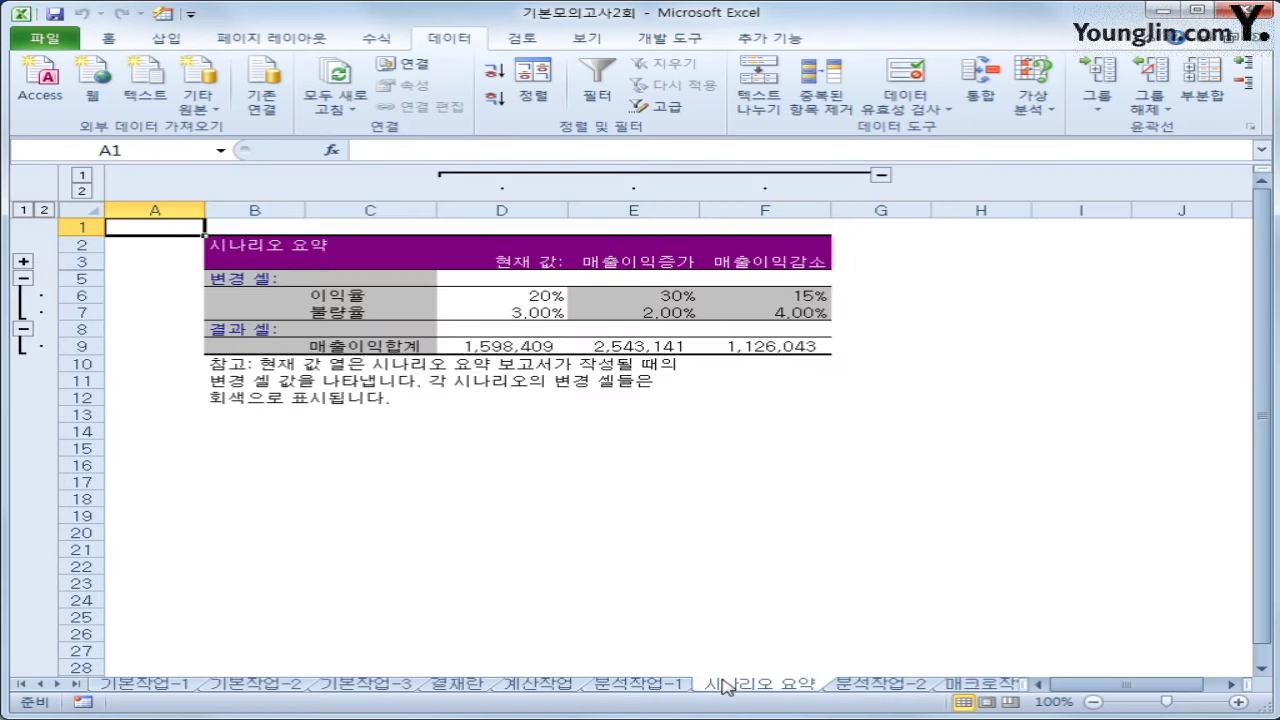
- On the 매크로작업 sheet, start recording a macro named 평균 in the current workbook
{"action": "left_click", "coordinate": [970, 684]}
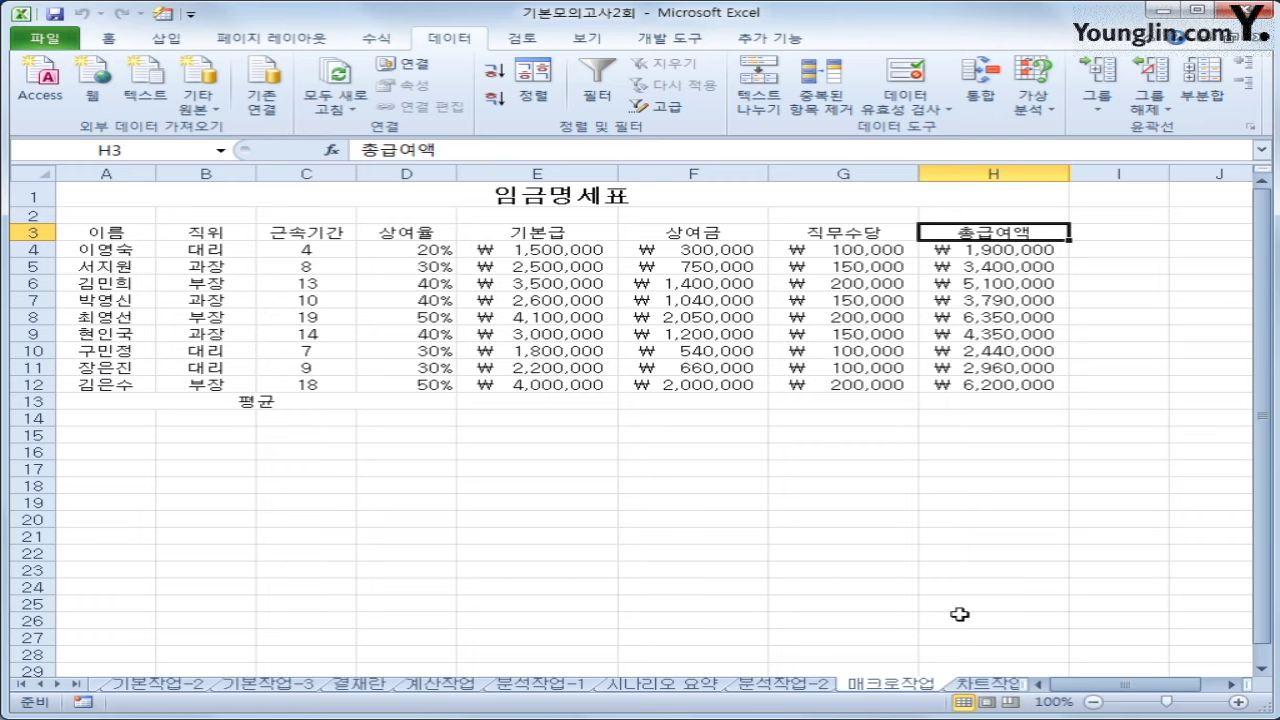
{"action": "left_click", "coordinate": [677, 490]}
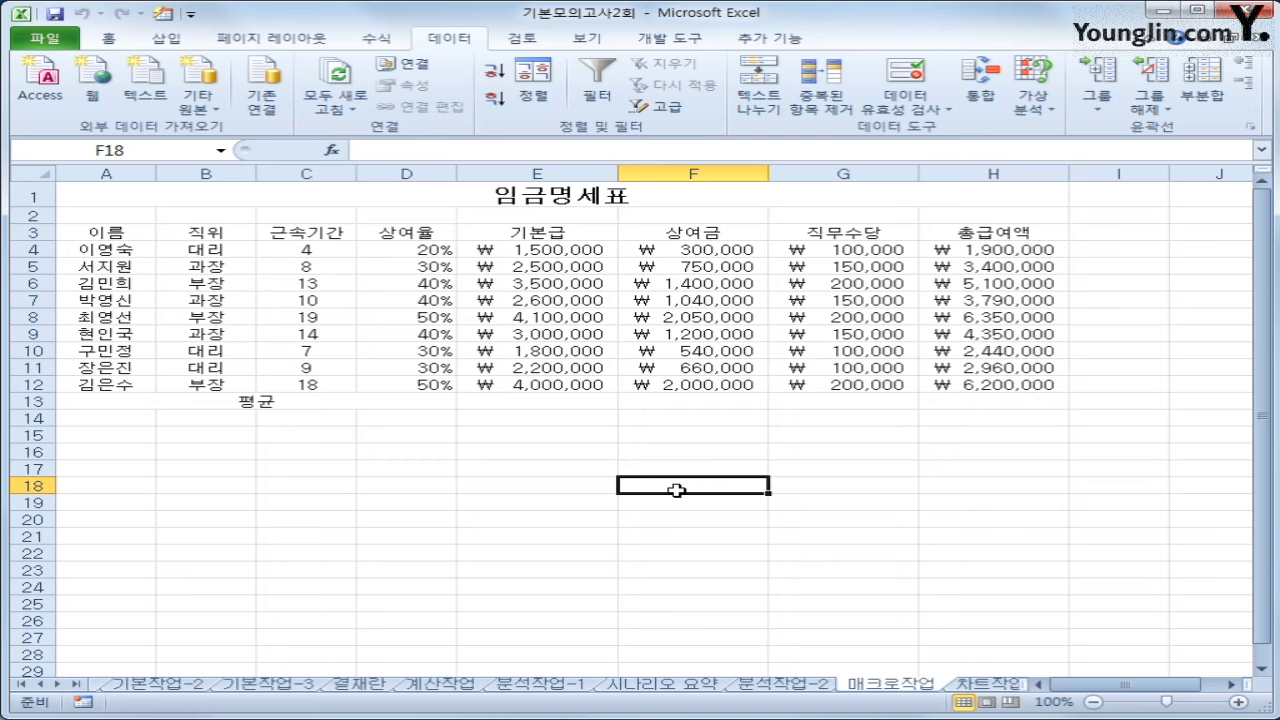
{"action": "left_click", "coordinate": [668, 38]}
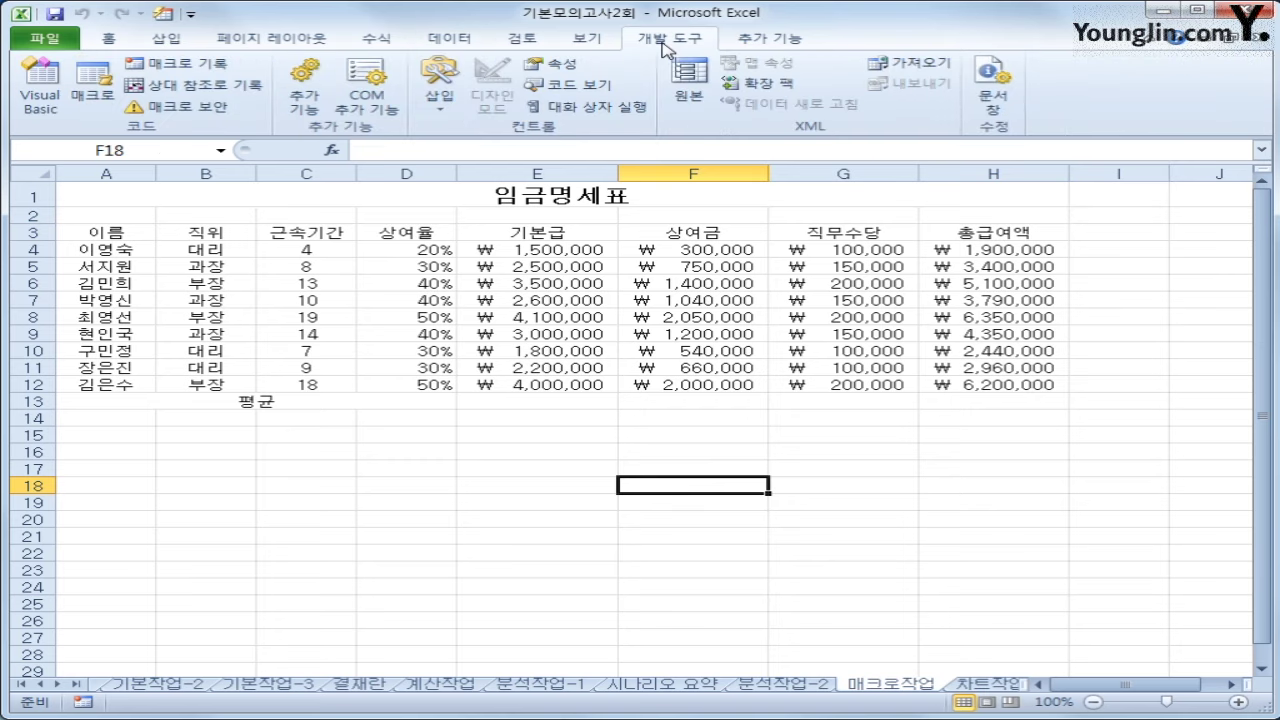
{"action": "left_click", "coordinate": [180, 72]}
{"action": "left_click_drag", "start_coordinate": [1071, 286], "coordinate": [507, 337]}
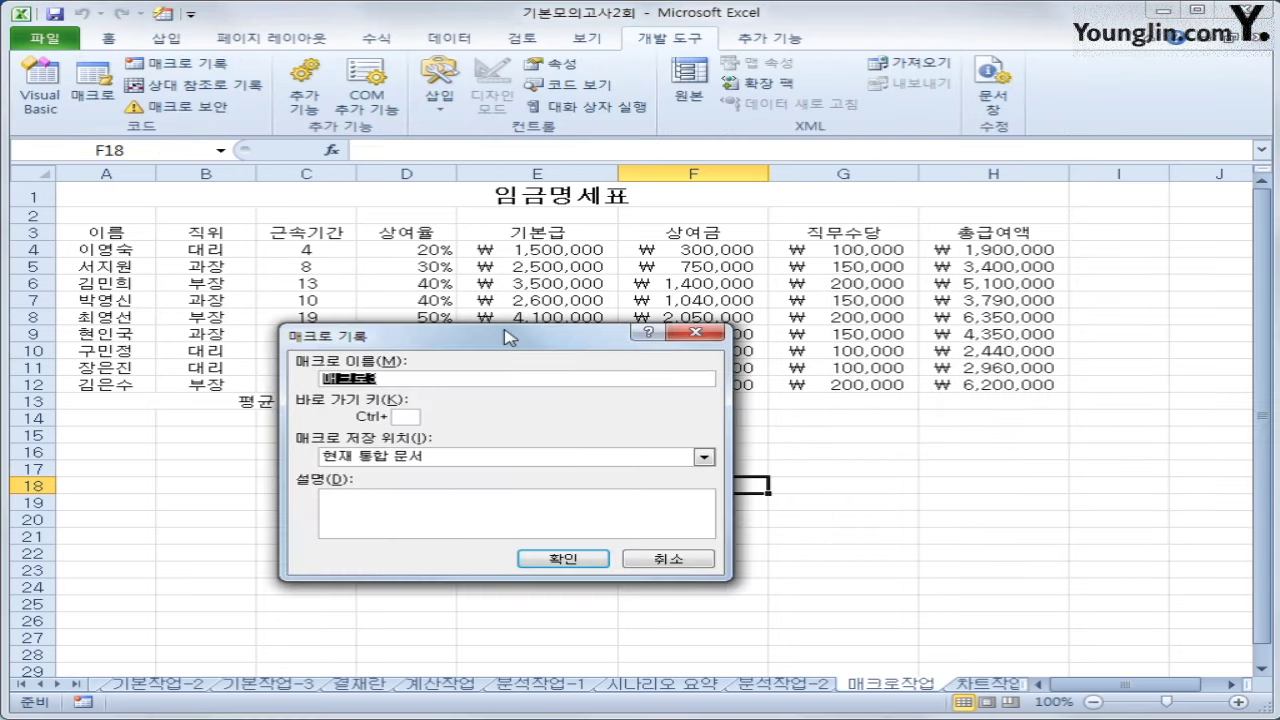
{"action": "type", "text": "평균"}
{"action": "left_click", "coordinate": [565, 560]}
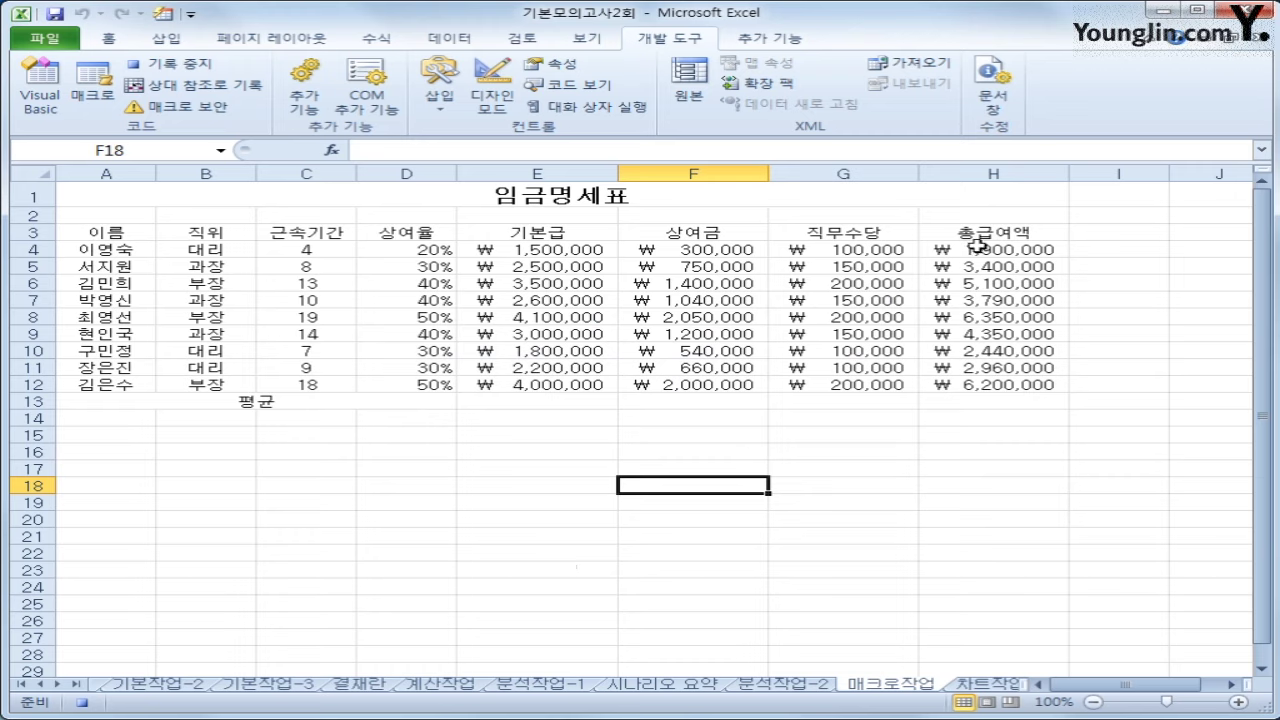
- Calculate the averages of 기본급, 상여금, 직무수당 and 총급여액 in E13:H13, check the formula in E13, and stop the macro recording
{"action": "left_click_drag", "start_coordinate": [580, 249], "coordinate": [976, 407]}
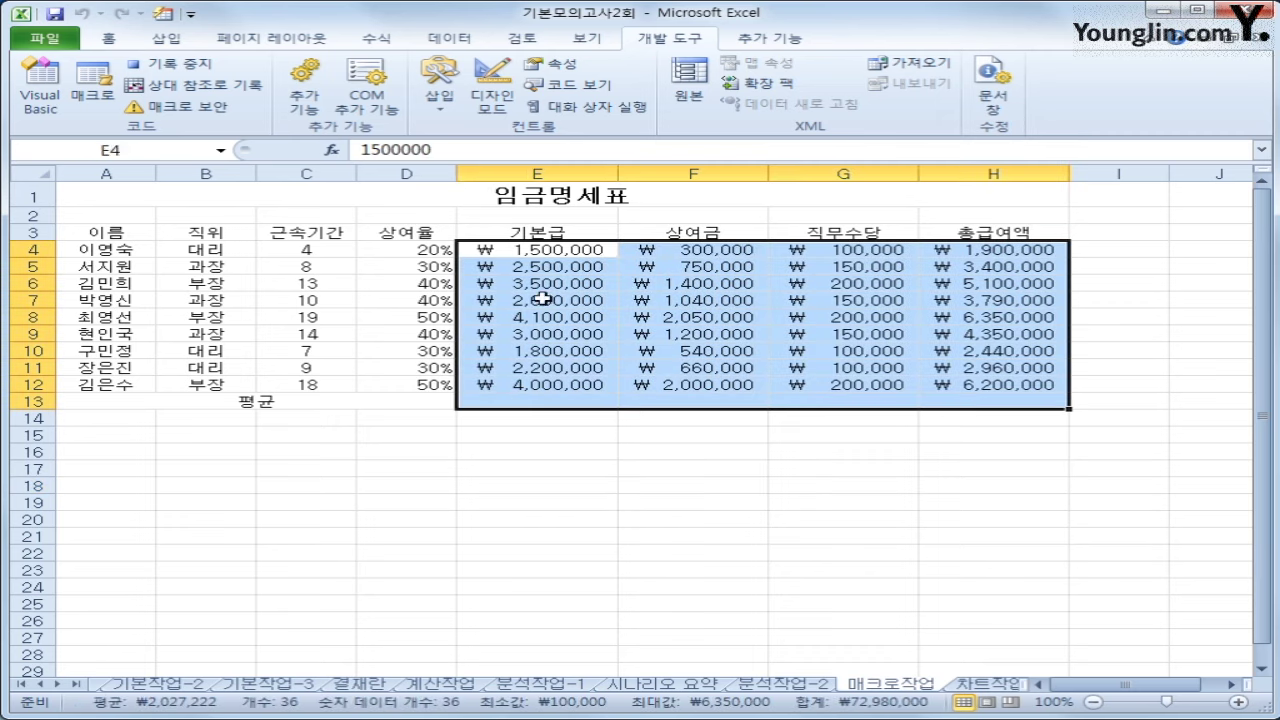
{"action": "left_click", "coordinate": [376, 38]}
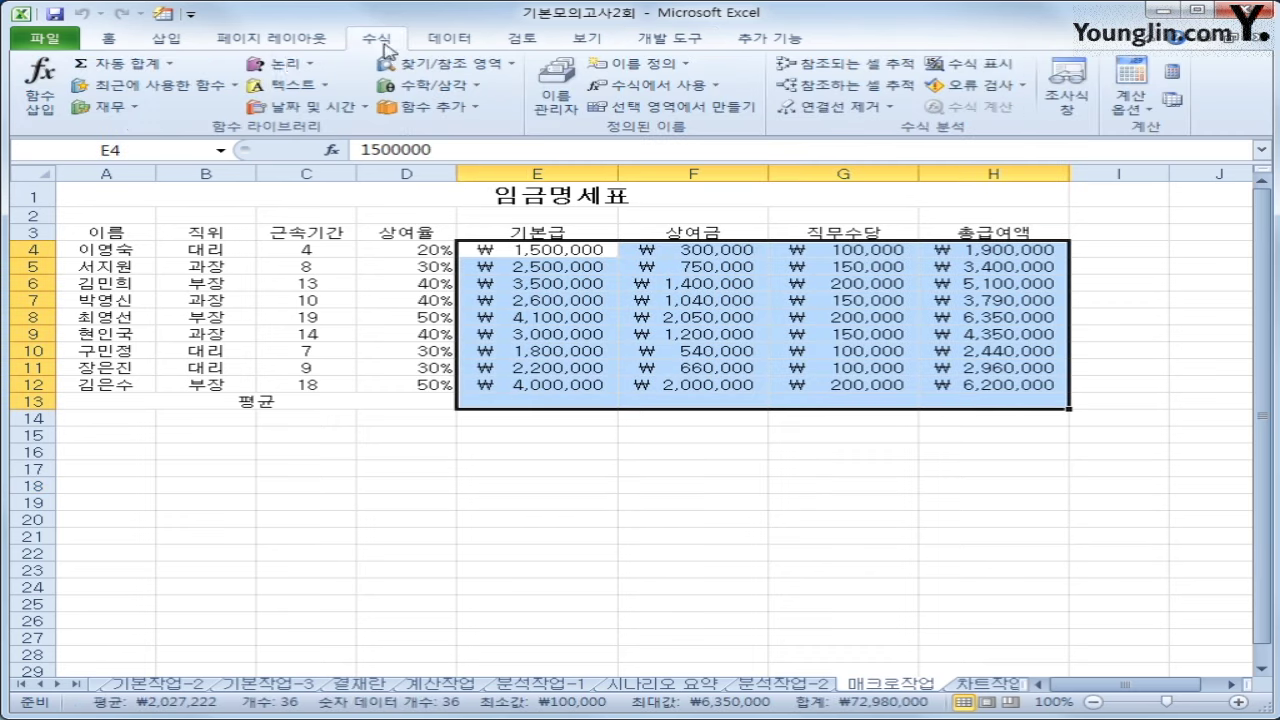
{"action": "left_click", "coordinate": [170, 64]}
{"action": "left_click", "coordinate": [152, 109]}
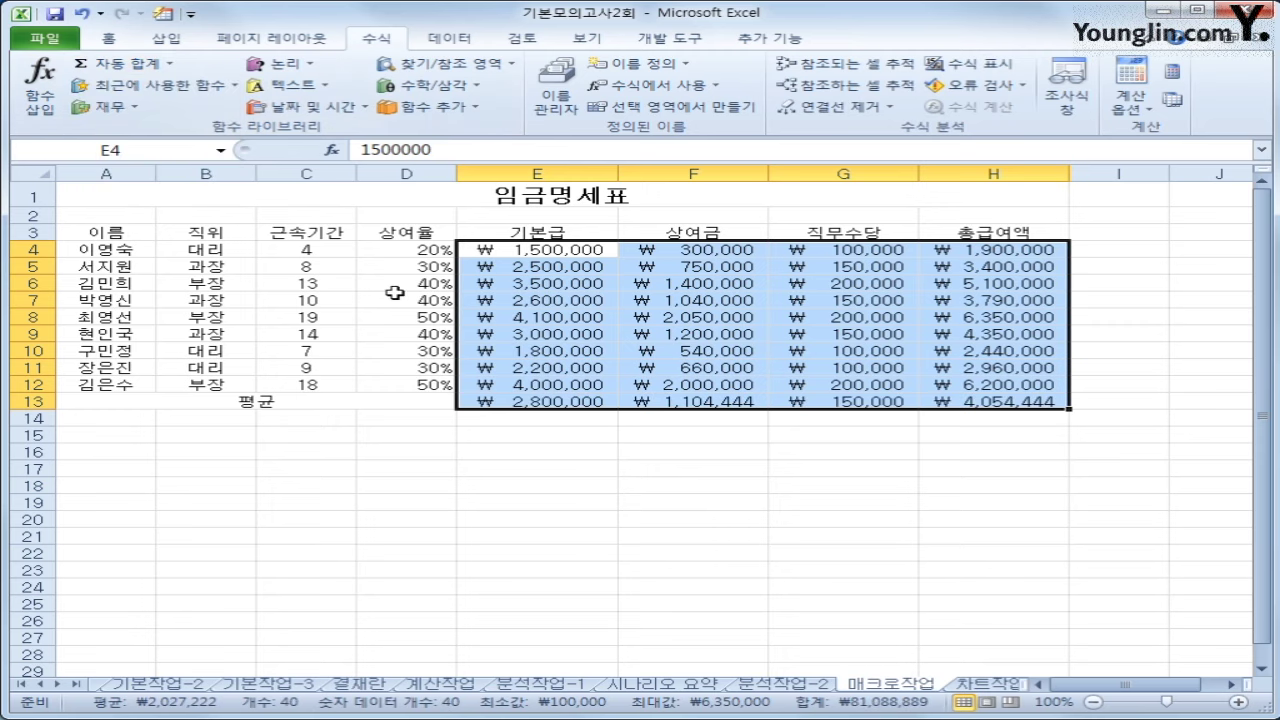
{"action": "left_click", "coordinate": [501, 402]}
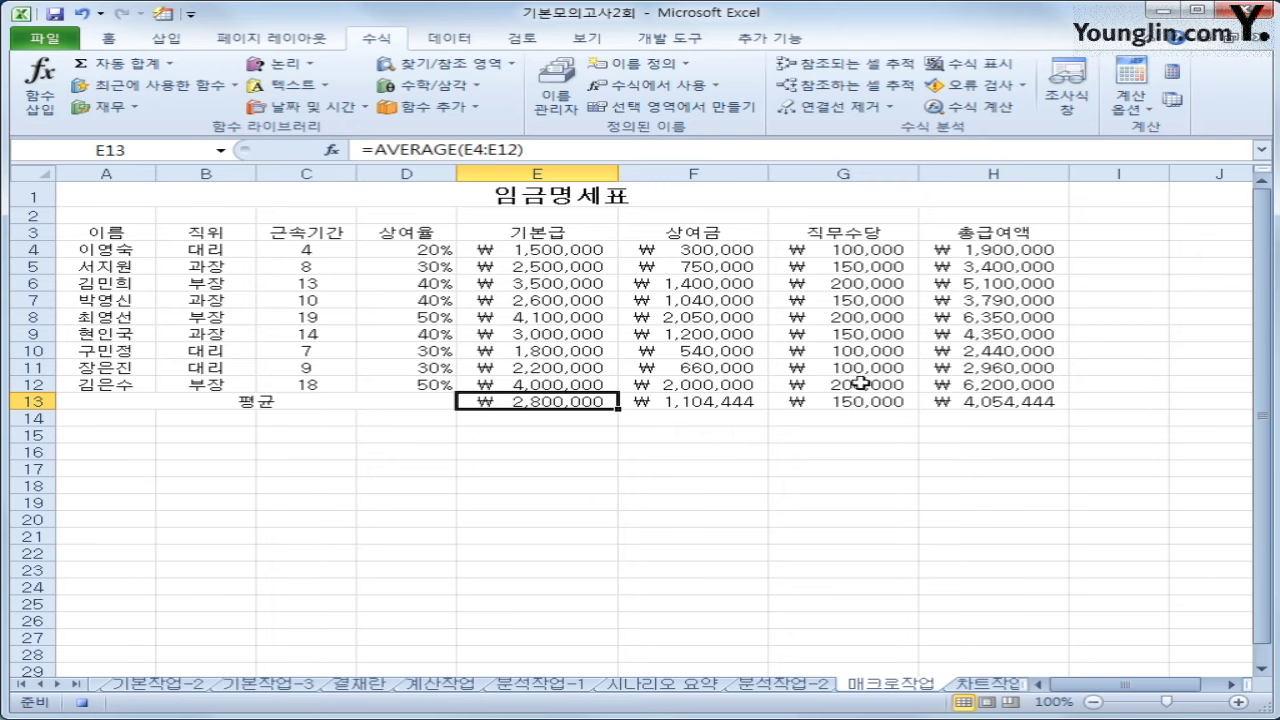
{"action": "left_click", "coordinate": [664, 40]}
{"action": "left_click", "coordinate": [170, 63]}
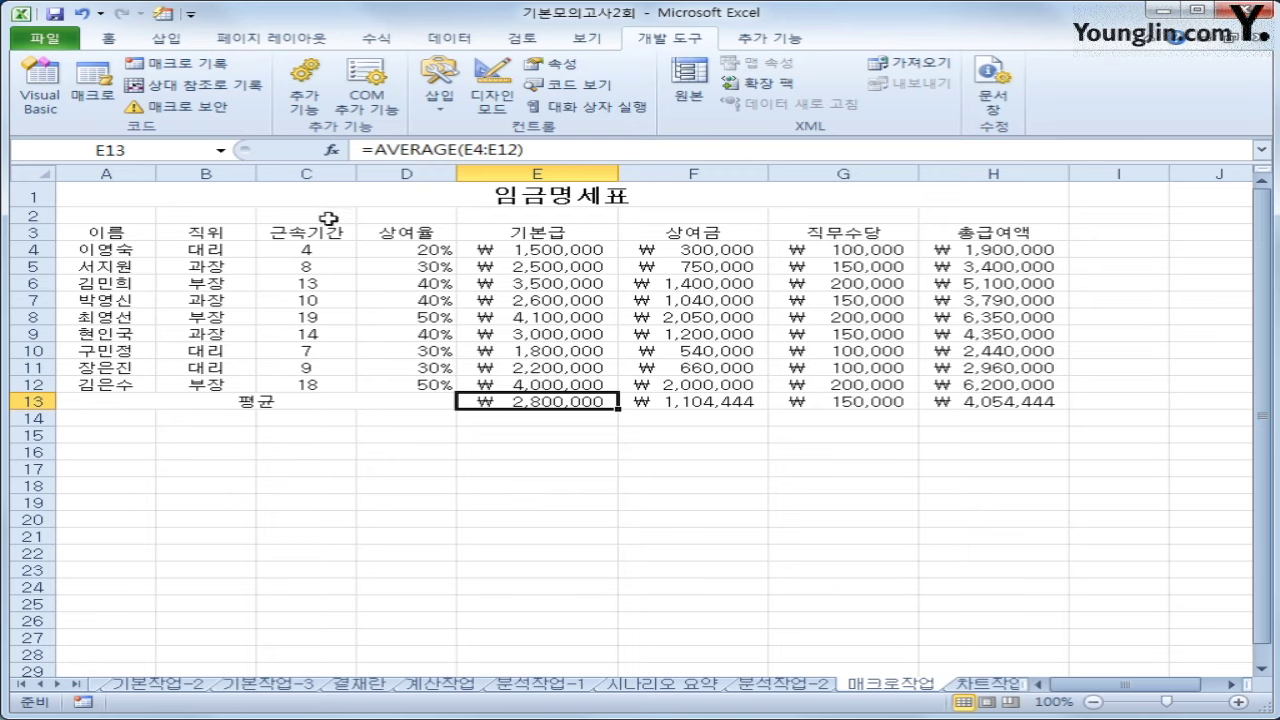
- Draw a regular pentagon about 1.43 cm high and 2.12 cm wide over J3:J5, and label it 평균
{"action": "left_click", "coordinate": [166, 38]}
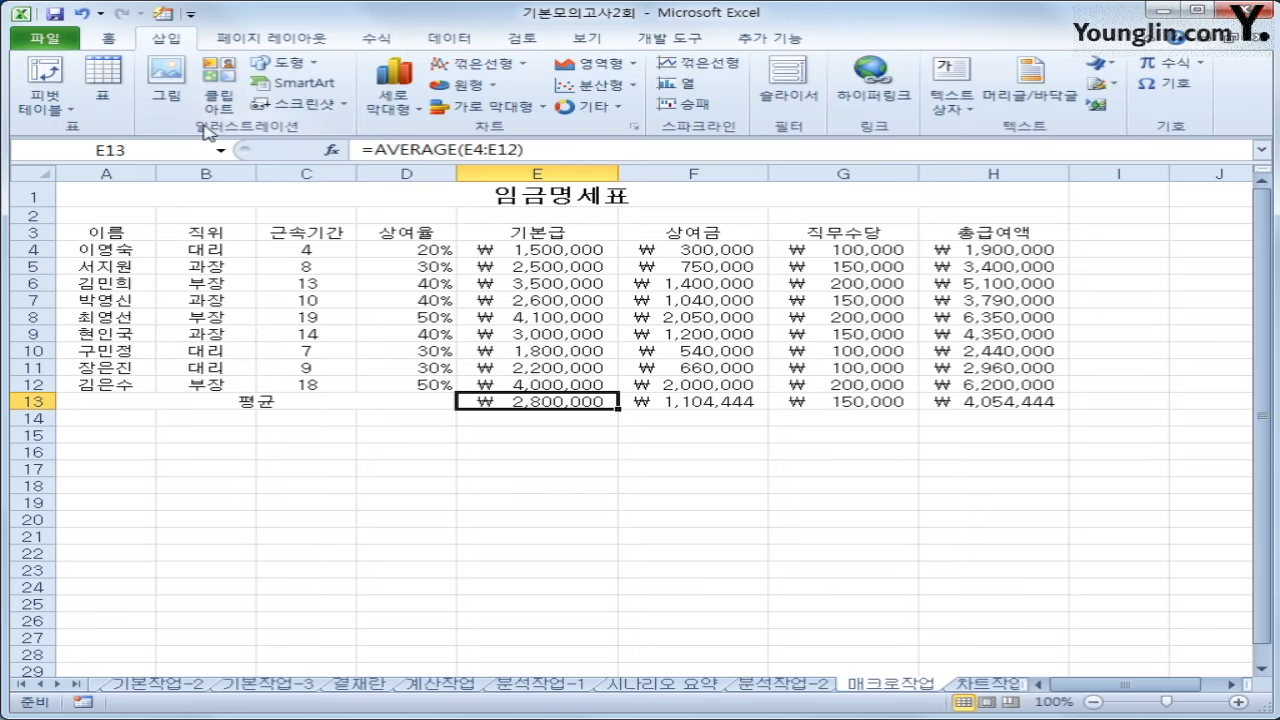
{"action": "left_click", "coordinate": [280, 64]}
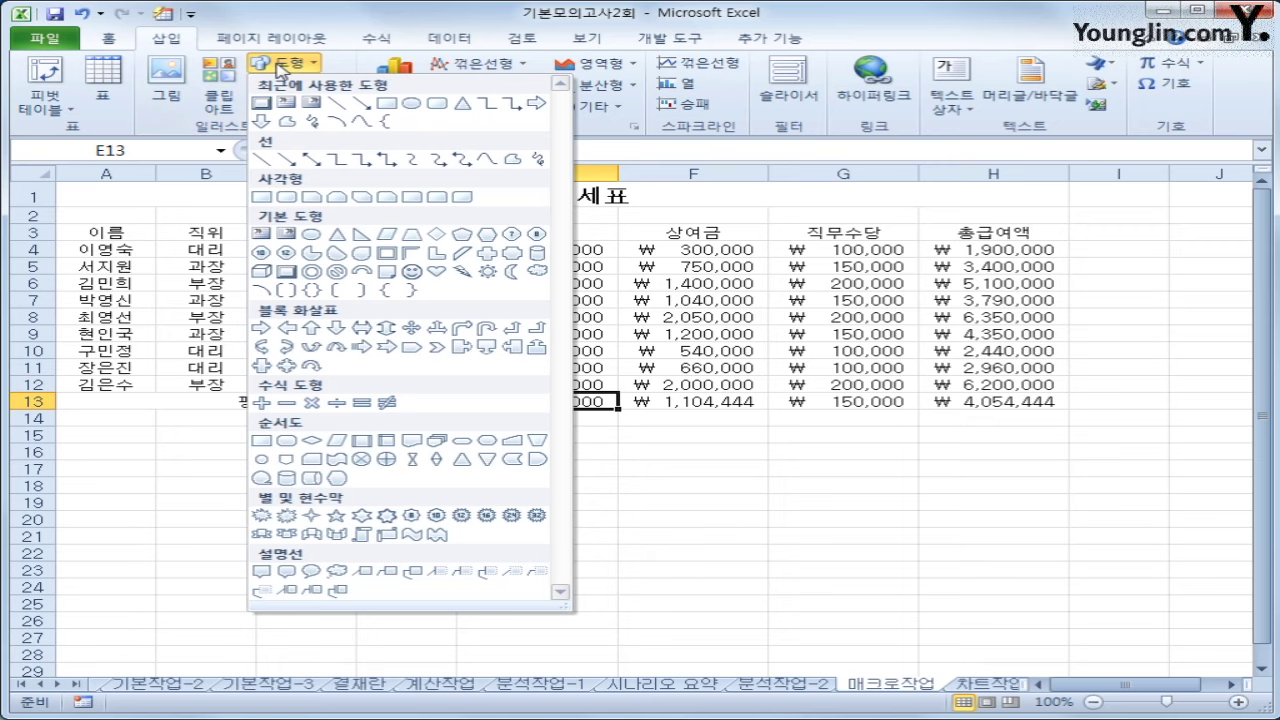
{"action": "left_click", "coordinate": [462, 234]}
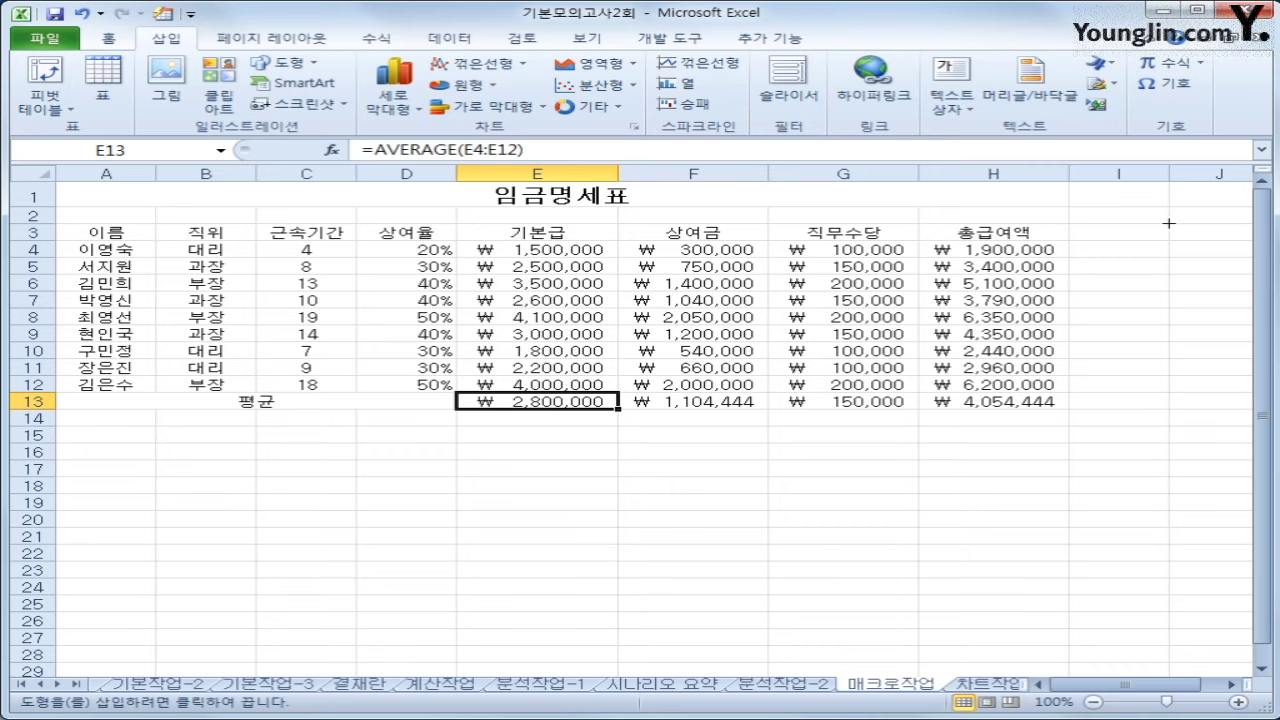
{"action": "mouse_move", "coordinate": [1168, 223]}
{"action": "left_mouse_down"}
{"action": "mouse_move", "coordinate": [1226, 257]}
{"action": "mouse_move", "coordinate": [1224, 274]}
{"action": "left_mouse_up"}
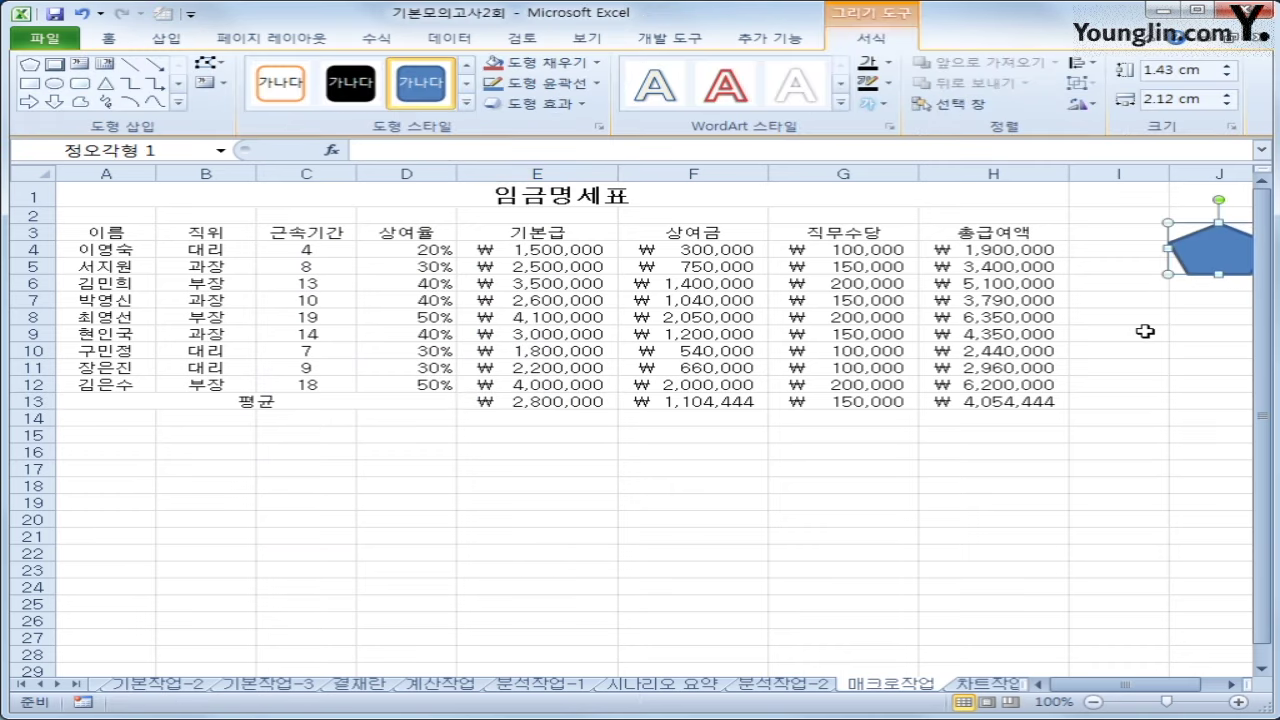
{"action": "type", "text": "평균"}
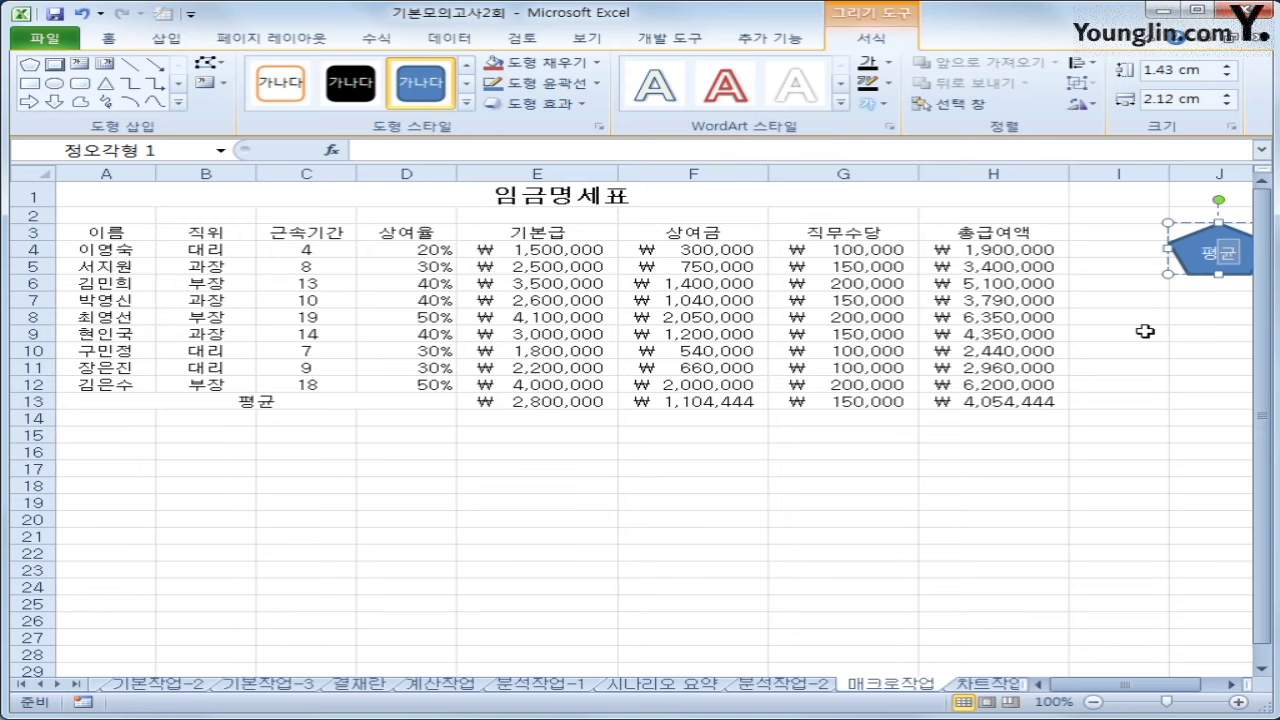
{"action": "left_click_drag", "start_coordinate": [1122, 686], "coordinate": [1133, 688]}
{"action": "left_click", "coordinate": [1129, 363]}
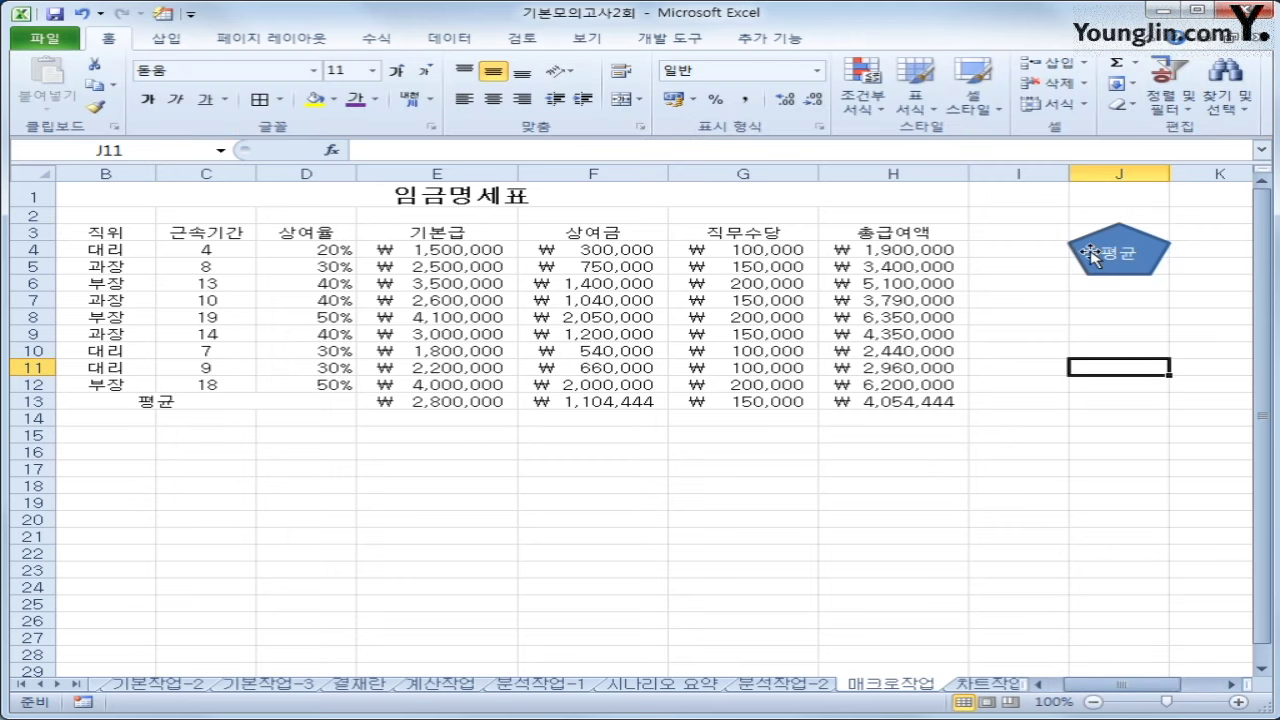
- Assign the 평균 macro to the pentagon shape
{"action": "left_click", "coordinate": [1093, 257]}
{"action": "key", "text": "shift+F10"}
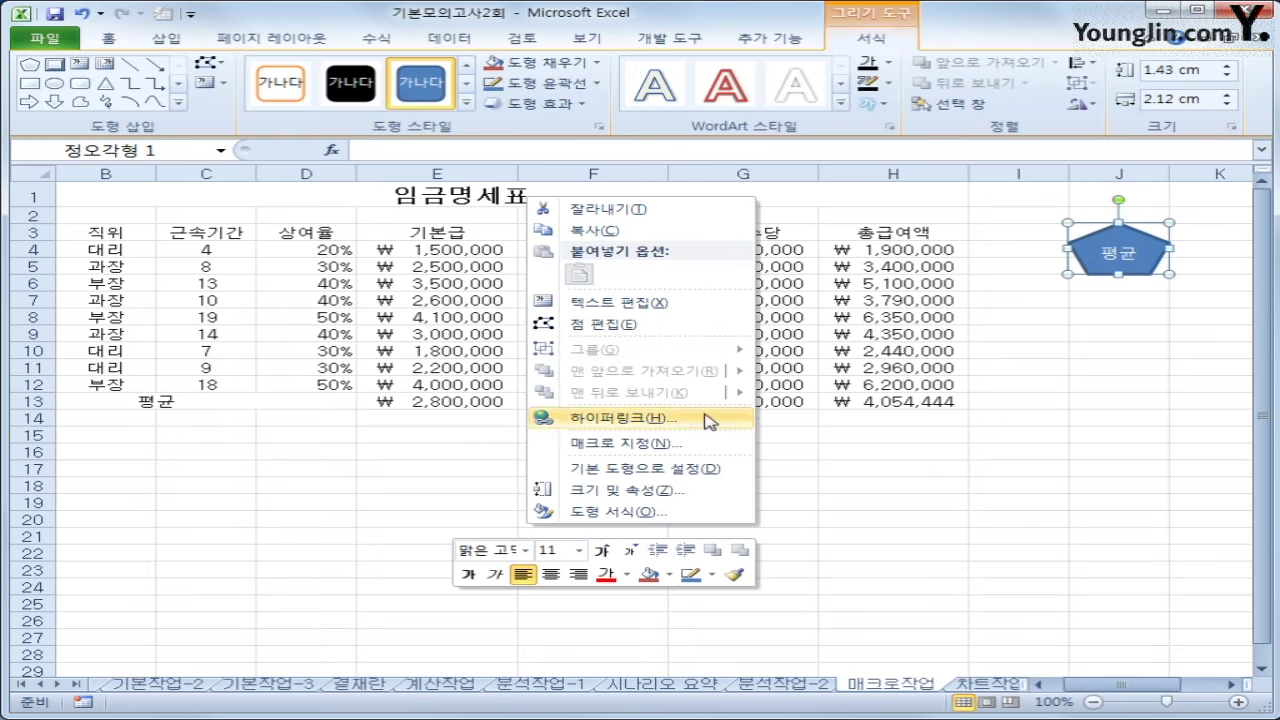
{"action": "left_click", "coordinate": [678, 444]}
{"action": "left_click", "coordinate": [463, 345]}
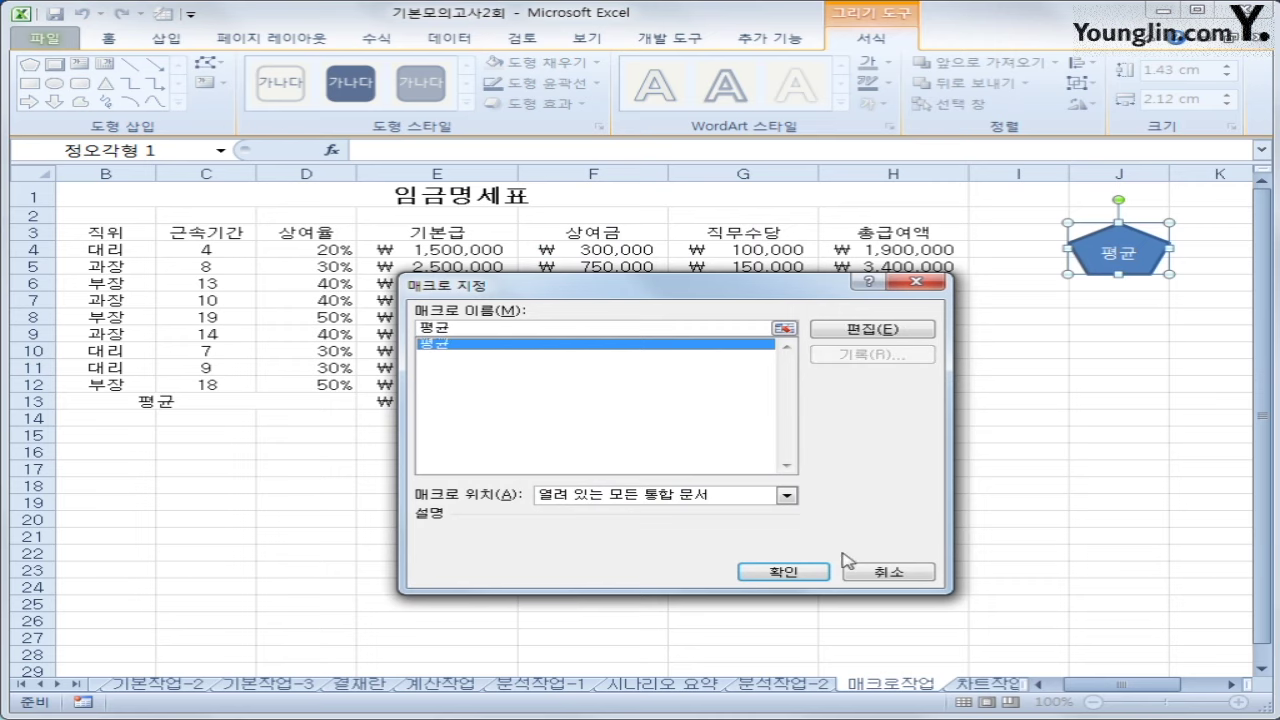
{"action": "left_click", "coordinate": [808, 571]}
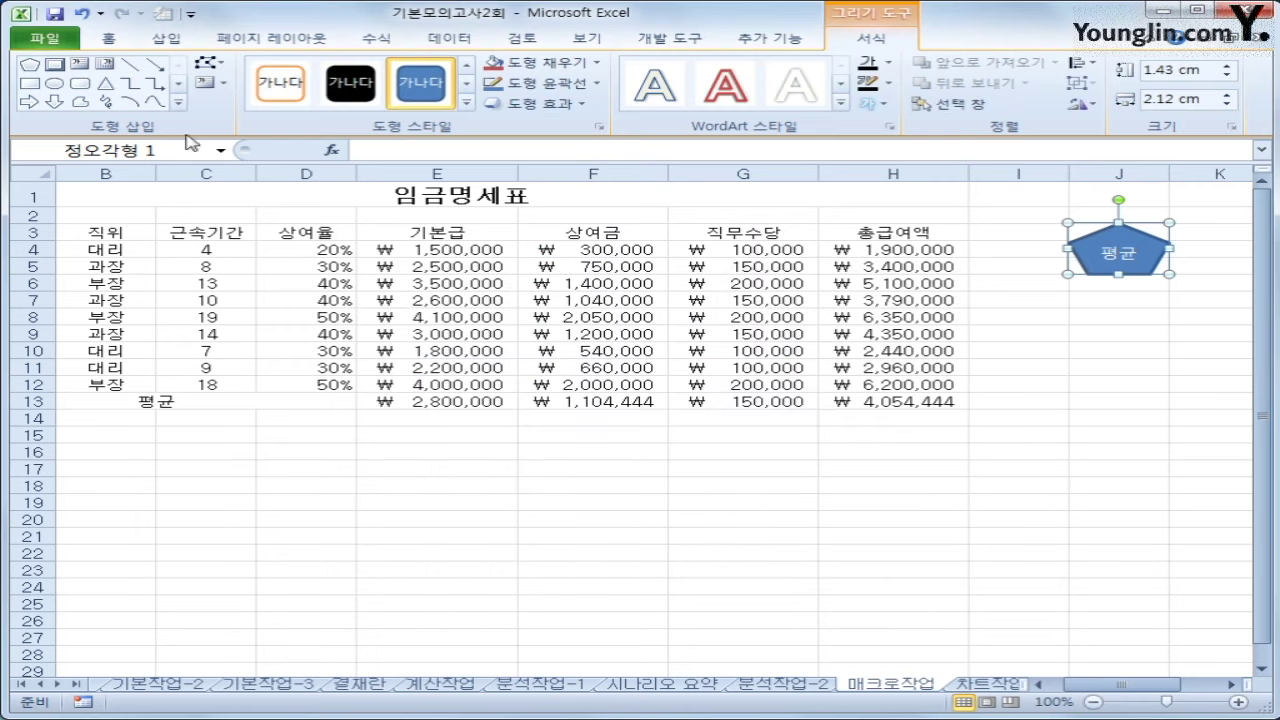
- Centre the pentagon's 평균 label both vertically and horizontally, and deselect the shape
{"action": "left_click", "coordinate": [109, 40]}
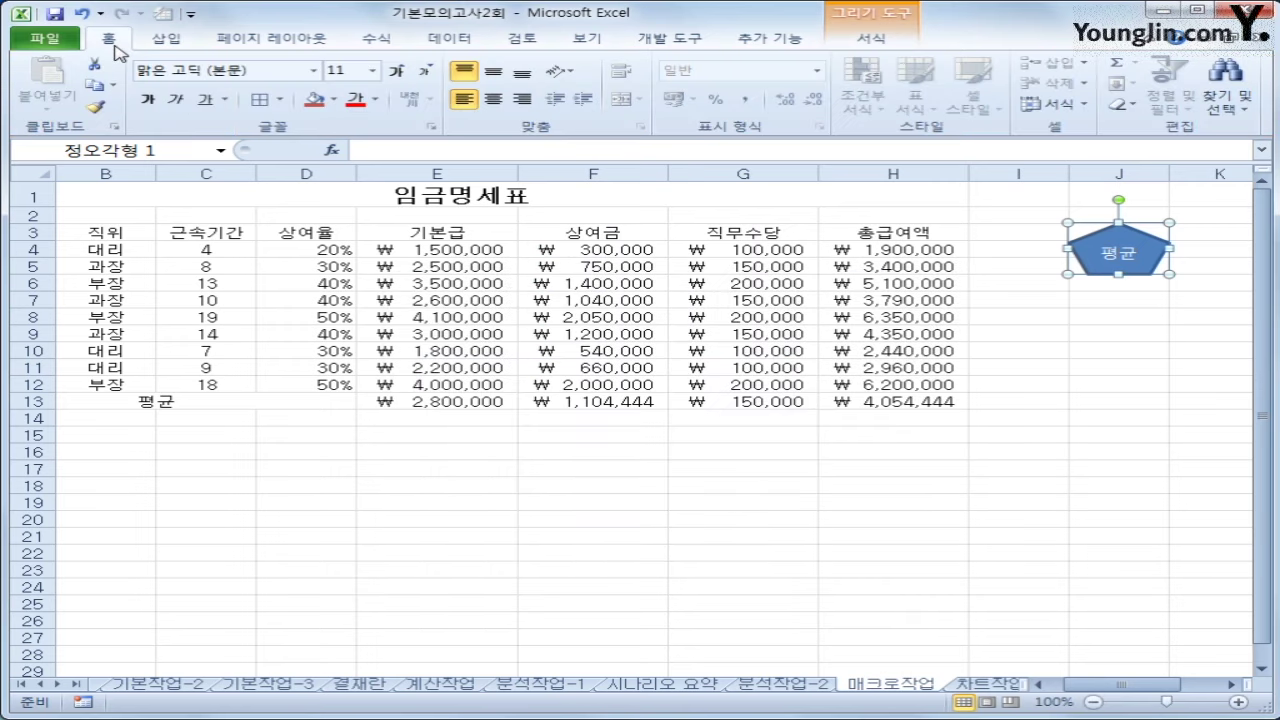
{"action": "left_click", "coordinate": [505, 70]}
{"action": "left_click", "coordinate": [505, 98]}
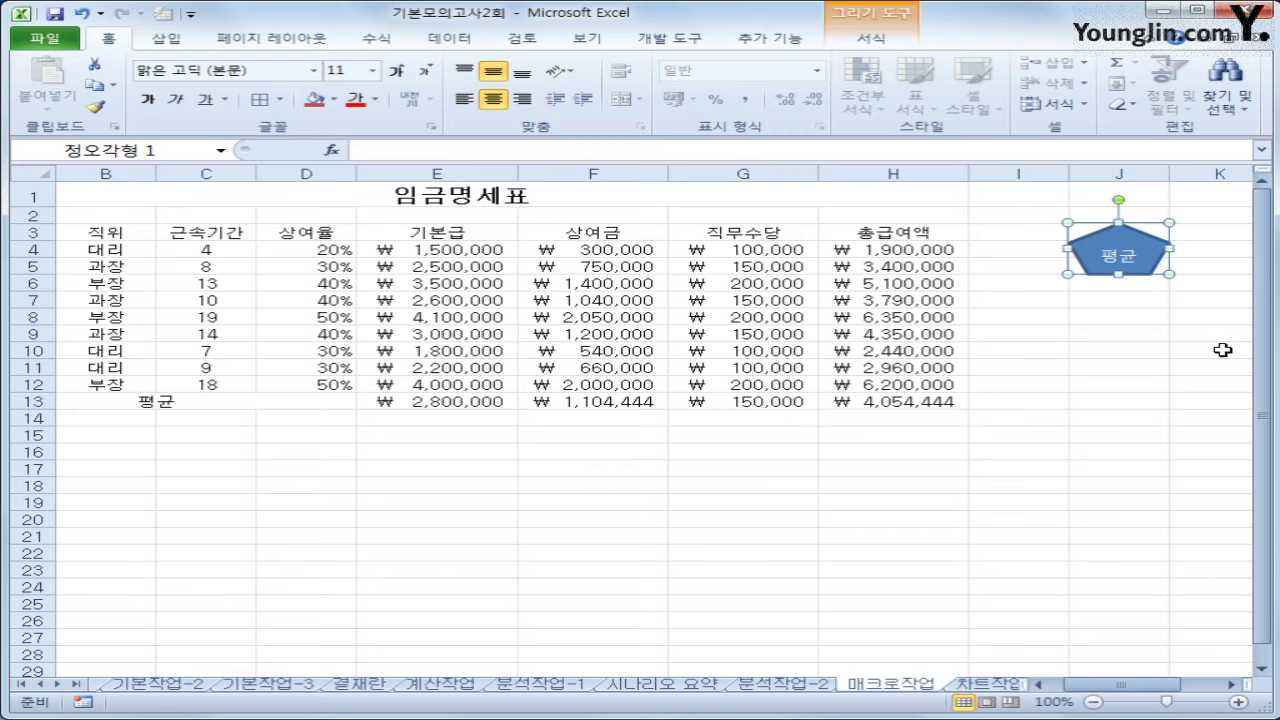
{"action": "left_click", "coordinate": [874, 506]}
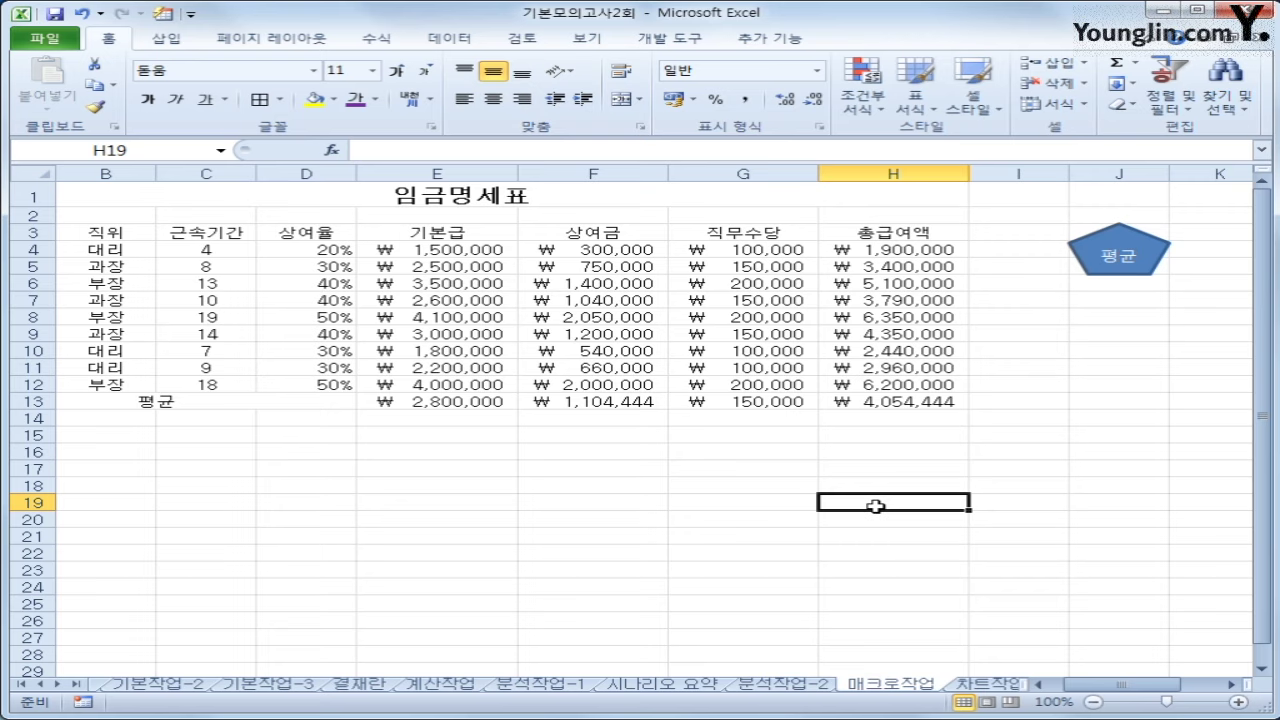
- Start recording a macro named 서식 in the current workbook
{"action": "left_click", "coordinate": [649, 40]}
{"action": "left_click", "coordinate": [176, 62]}
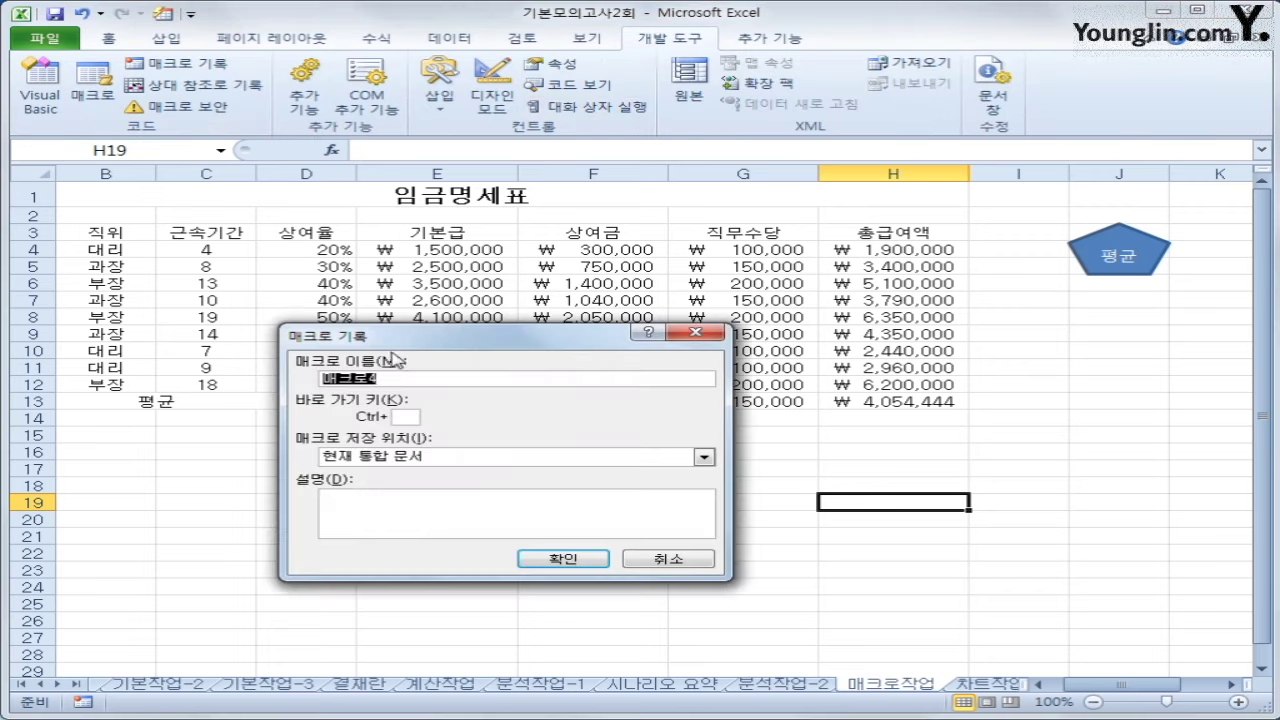
{"action": "type", "text": "서식"}
{"action": "left_click", "coordinate": [600, 557]}
- Apply all borders to the wage table in B3:H13 and stop the macro recording
{"action": "left_click_drag", "start_coordinate": [112, 237], "coordinate": [880, 401]}
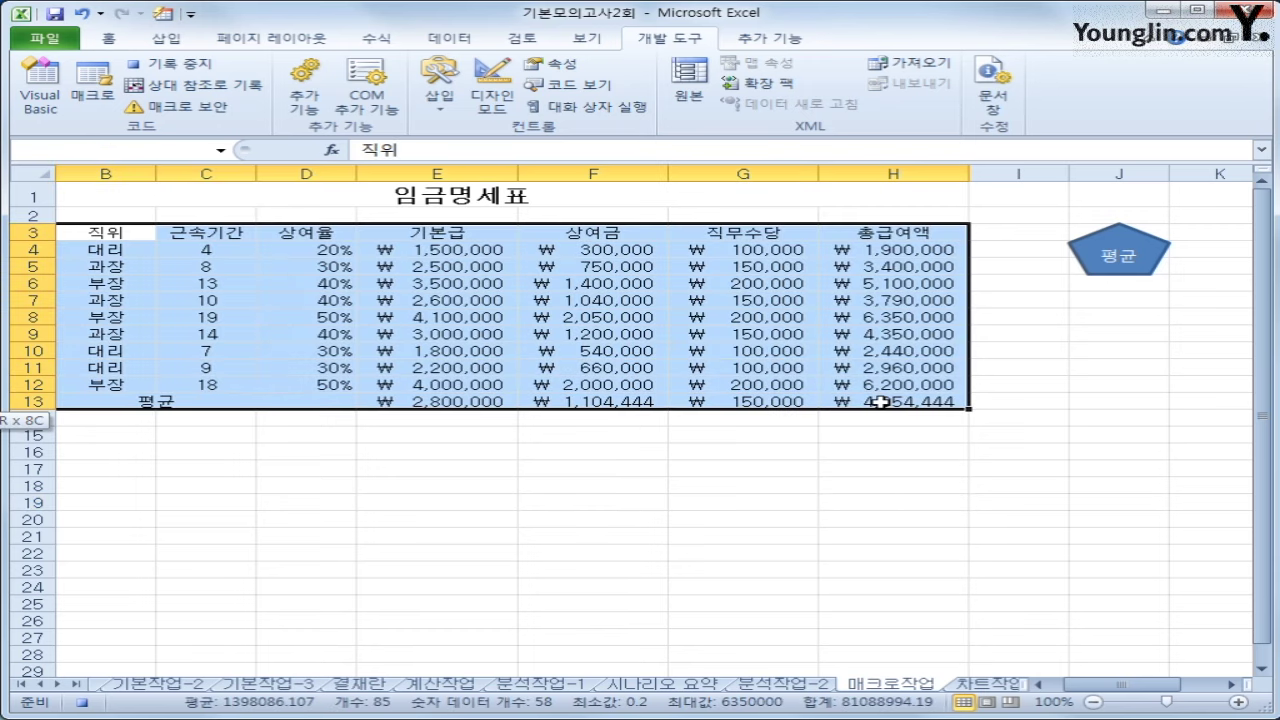
{"action": "left_click_drag", "start_coordinate": [880, 401], "coordinate": [880, 401]}
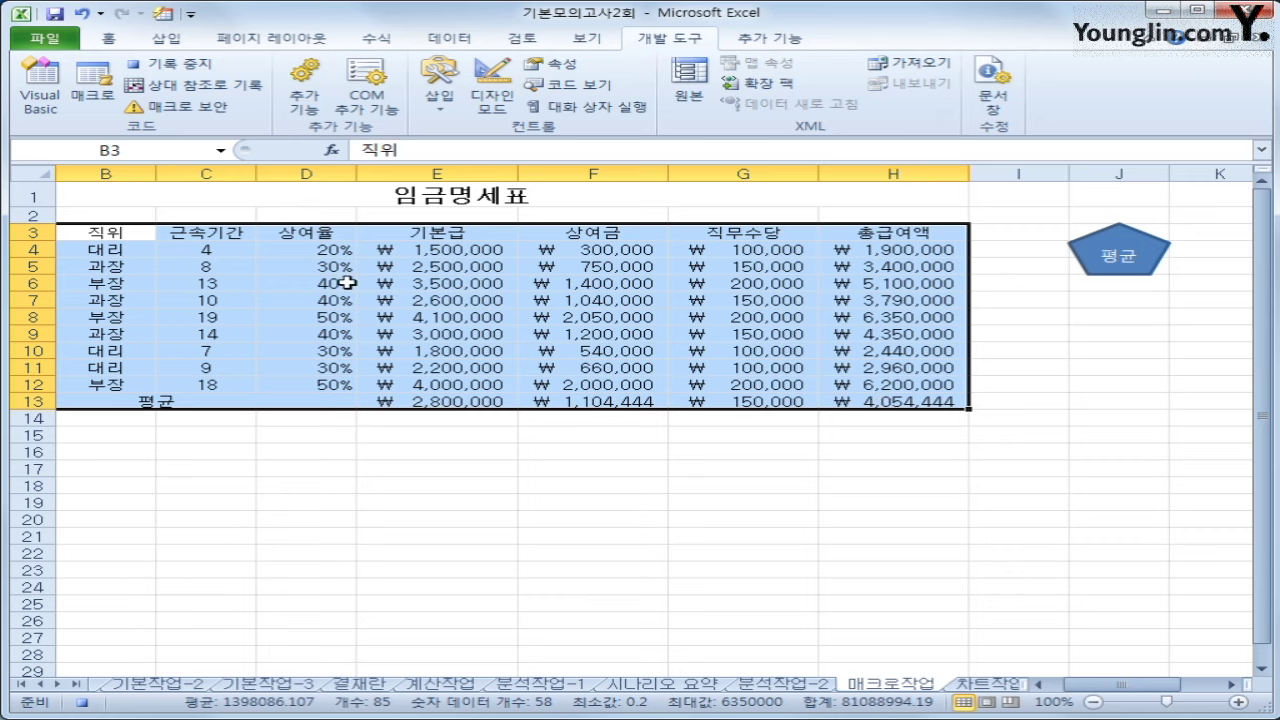
{"action": "left_click", "coordinate": [108, 40]}
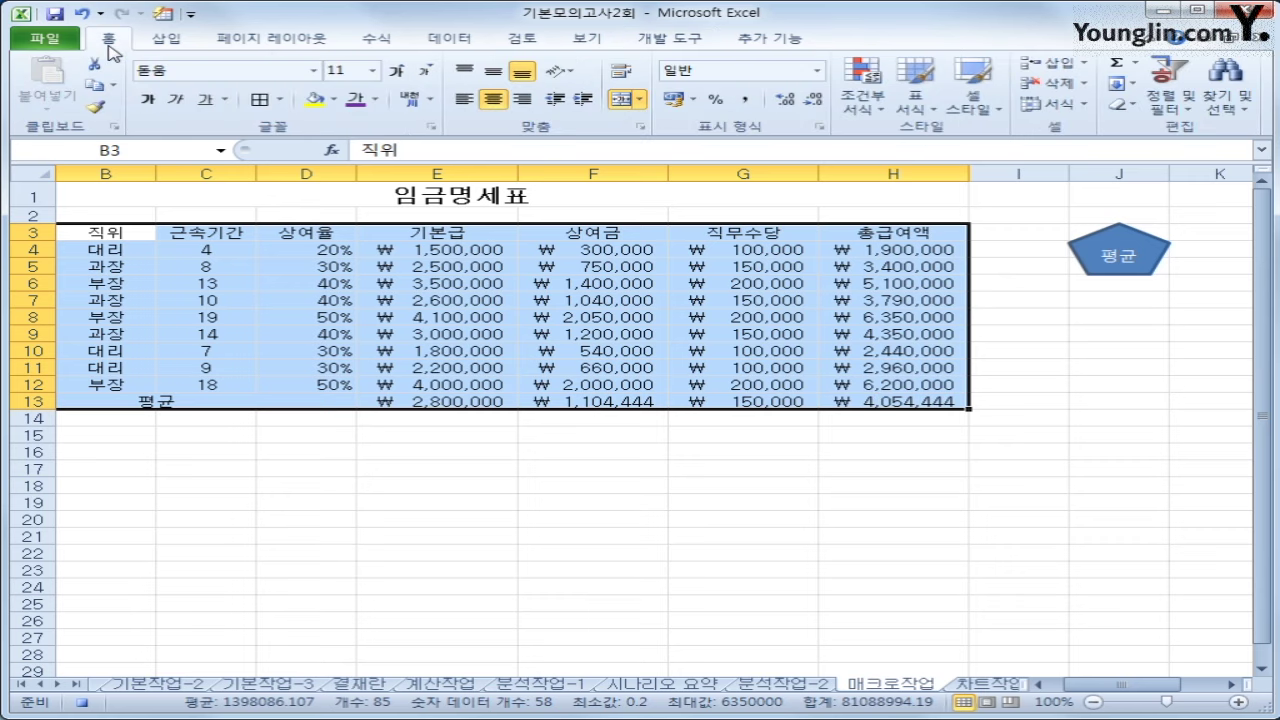
{"action": "left_click", "coordinate": [263, 101]}
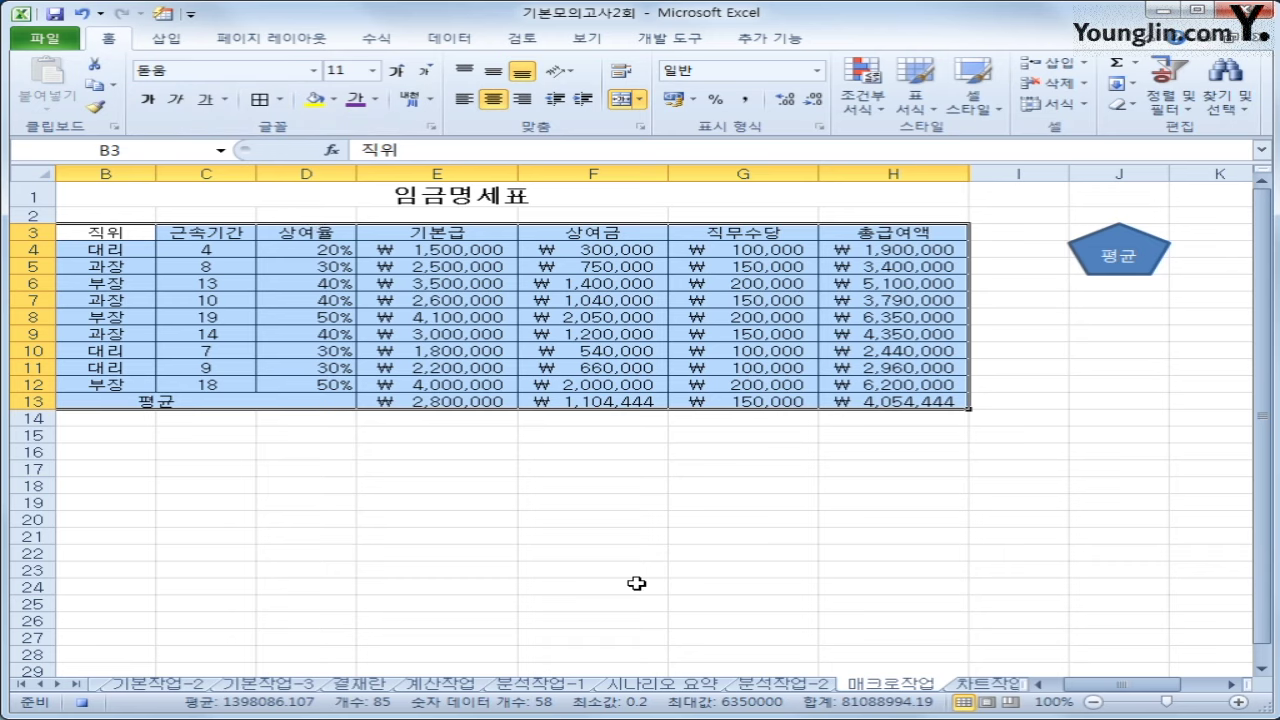
{"action": "left_click", "coordinate": [840, 401]}
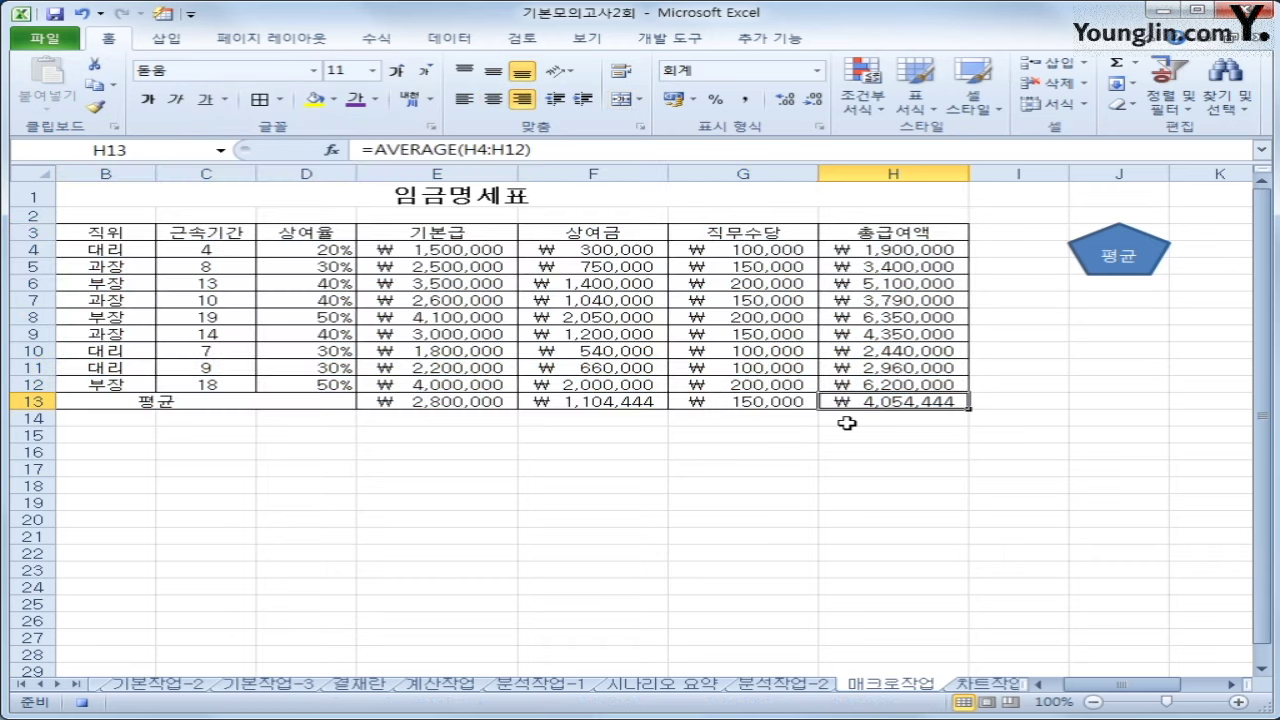
{"action": "left_click", "coordinate": [670, 39]}
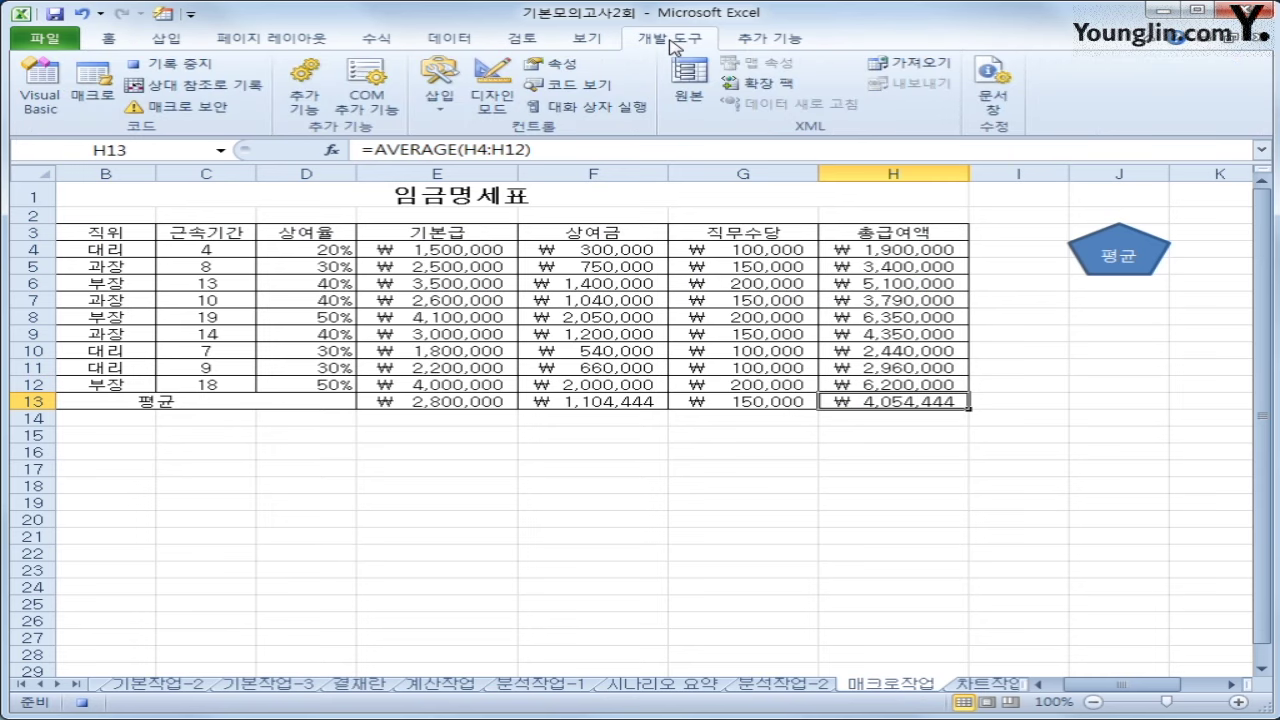
{"action": "left_click", "coordinate": [175, 63]}
{"action": "left_click", "coordinate": [593, 553]}
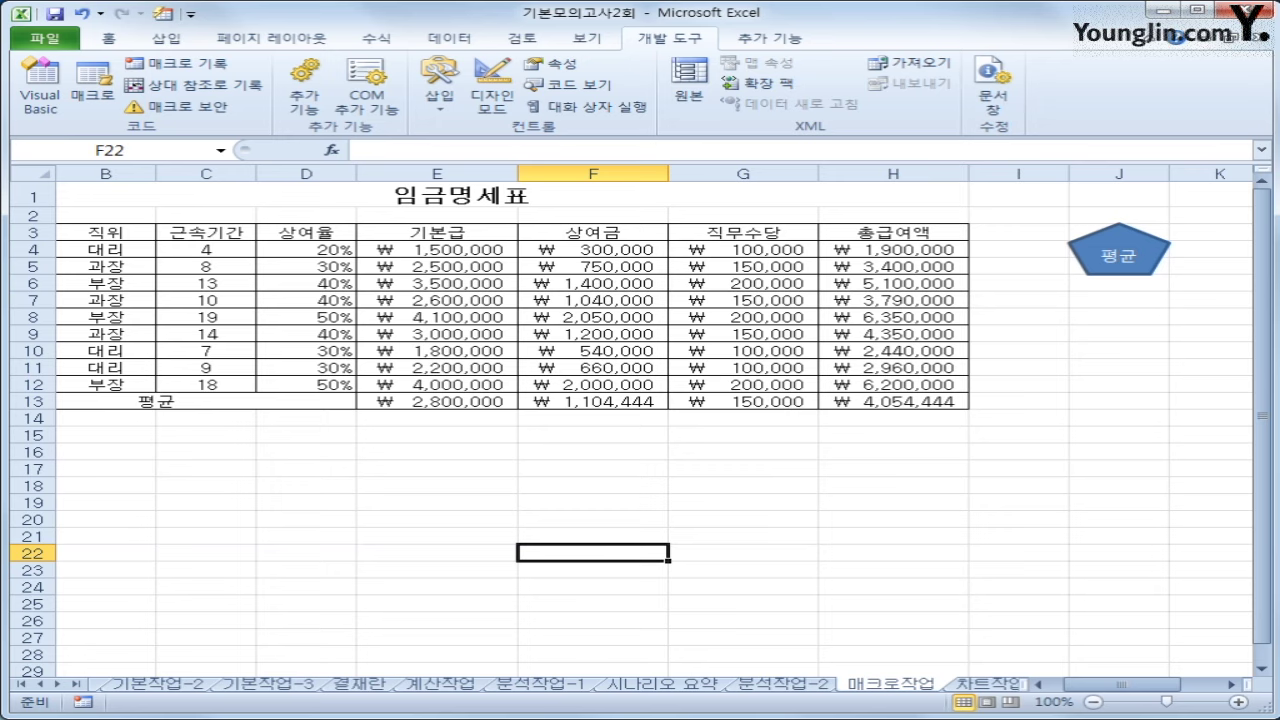
- Draw a plaque (배지) shape about 1.4 cm high and 2.14 cm wide over J7:J9, and label it 서식
{"action": "left_click", "coordinate": [160, 40]}
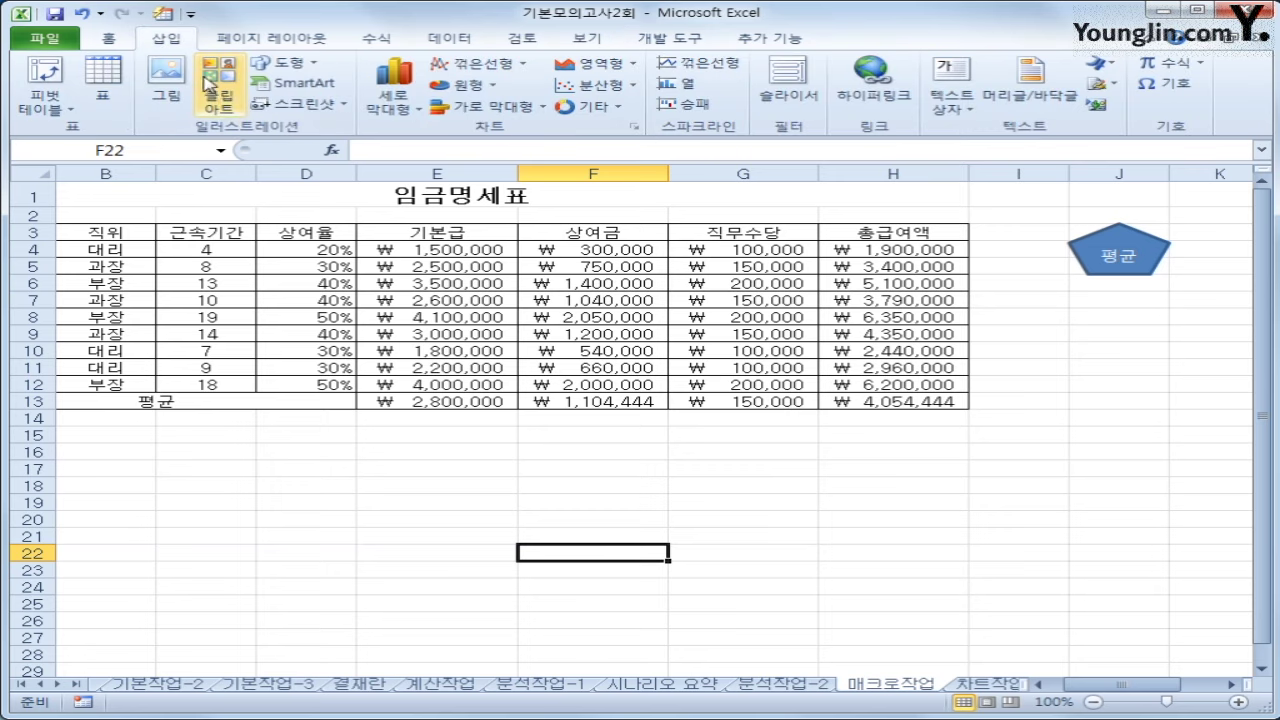
{"action": "left_click", "coordinate": [276, 64]}
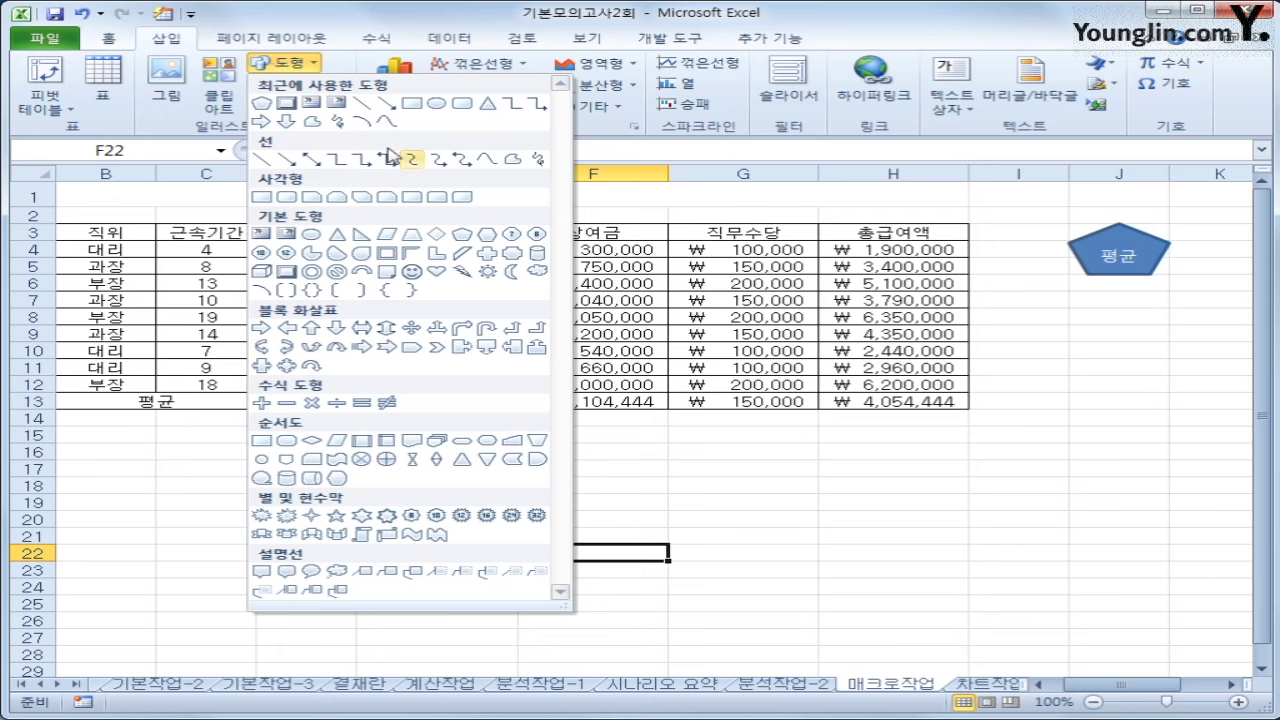
{"action": "left_click", "coordinate": [512, 262]}
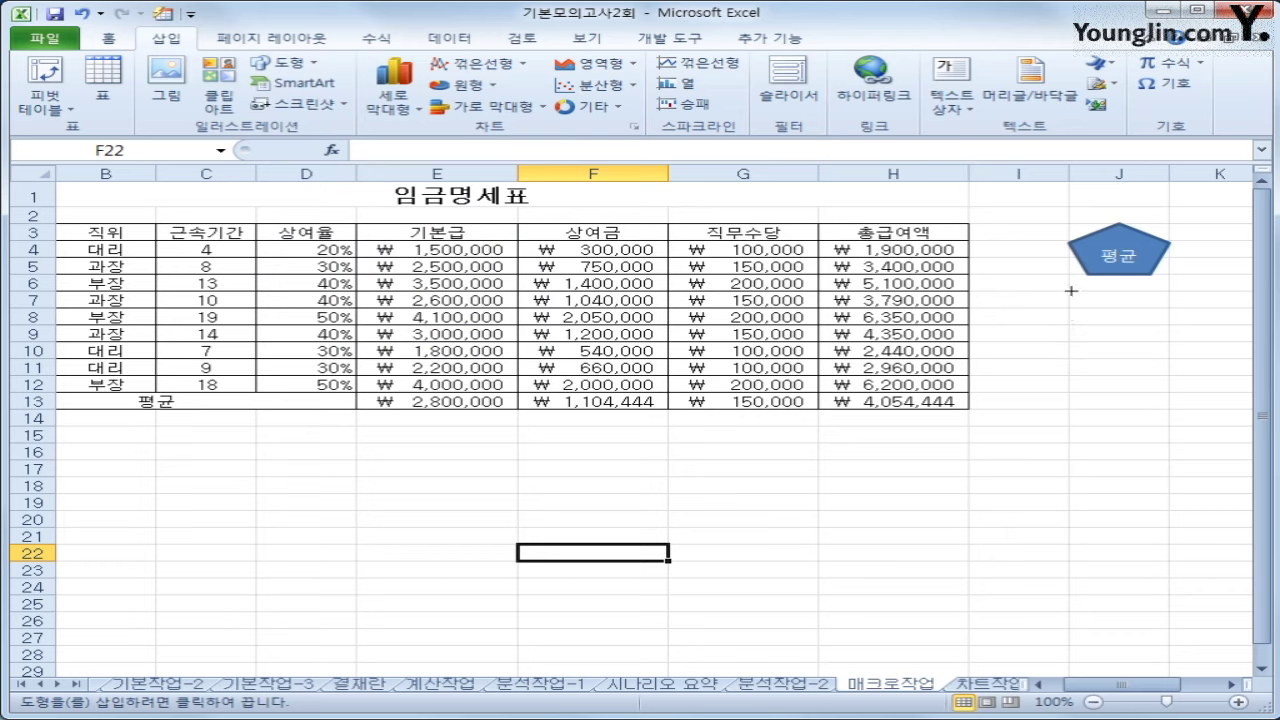
{"action": "mouse_move", "coordinate": [1064, 290]}
{"action": "left_mouse_down"}
{"action": "mouse_move", "coordinate": [1183, 311]}
{"action": "mouse_move", "coordinate": [1181, 341]}
{"action": "left_mouse_up"}
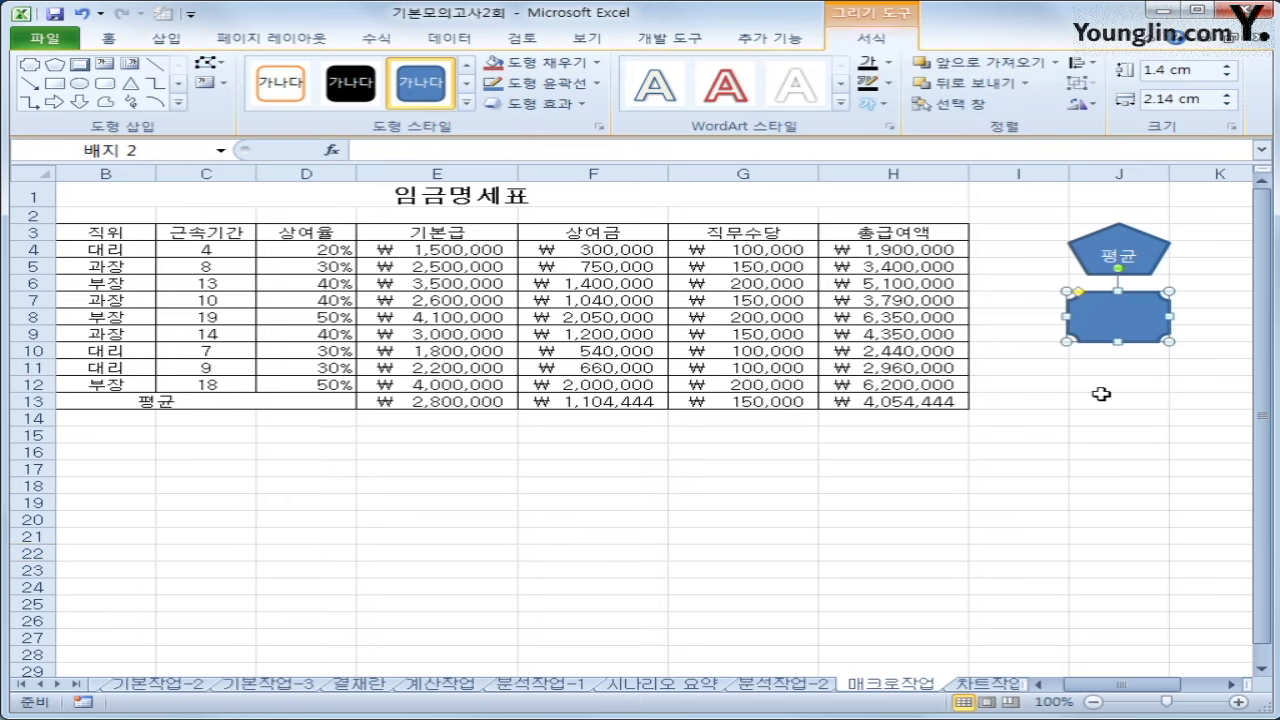
{"action": "type", "text": "서식"}
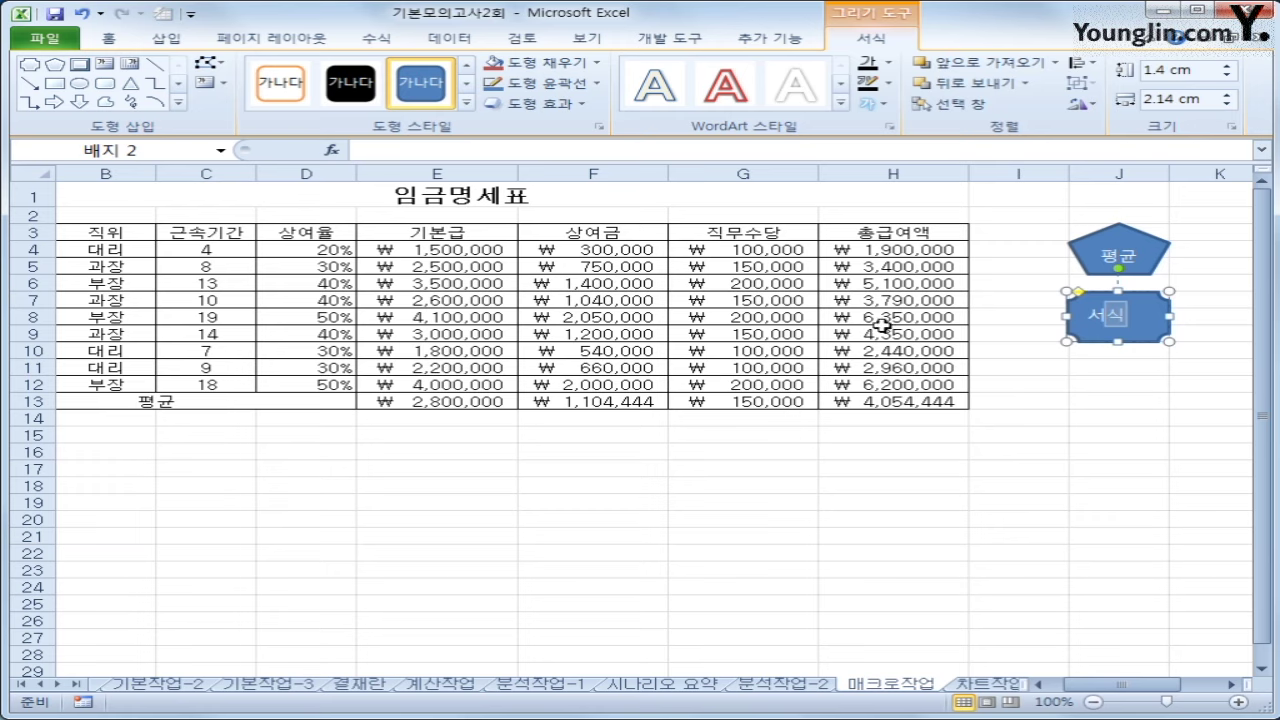
{"action": "left_click_drag", "start_coordinate": [1015, 313], "coordinate": [1017, 338]}
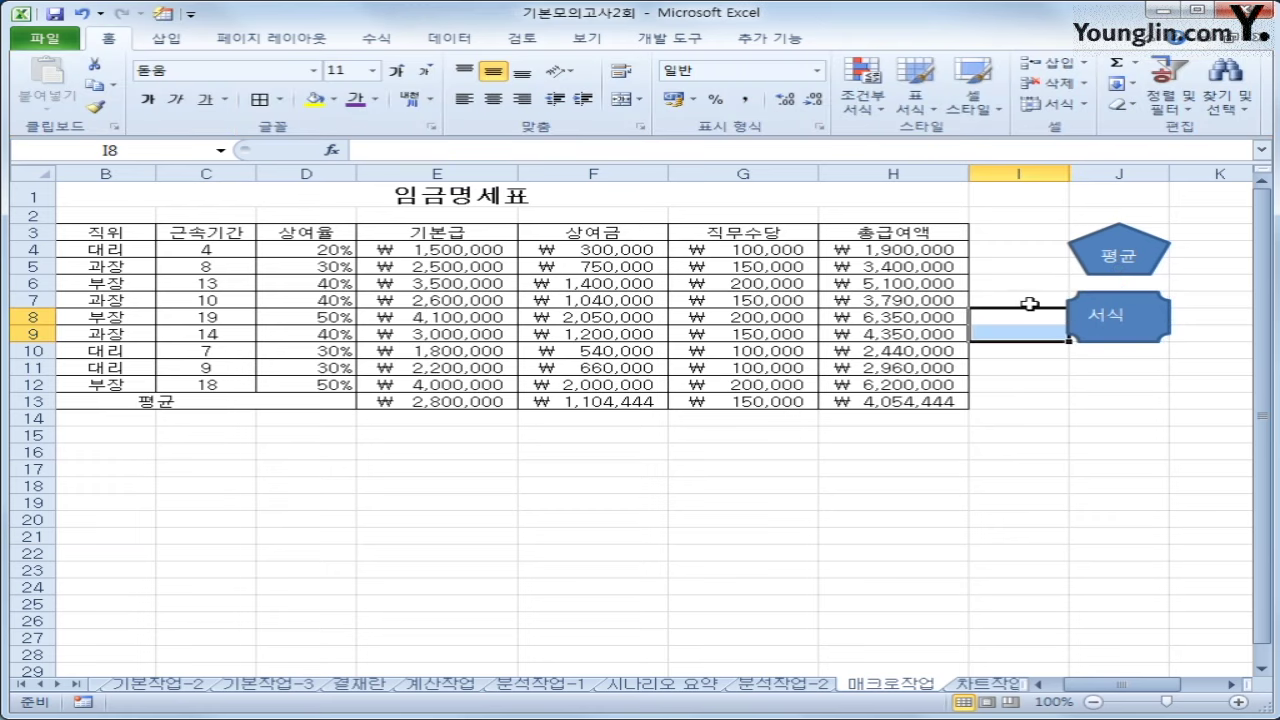
- Assign the 서식 macro to the plaque shape
{"action": "right_click", "coordinate": [1141, 330]}
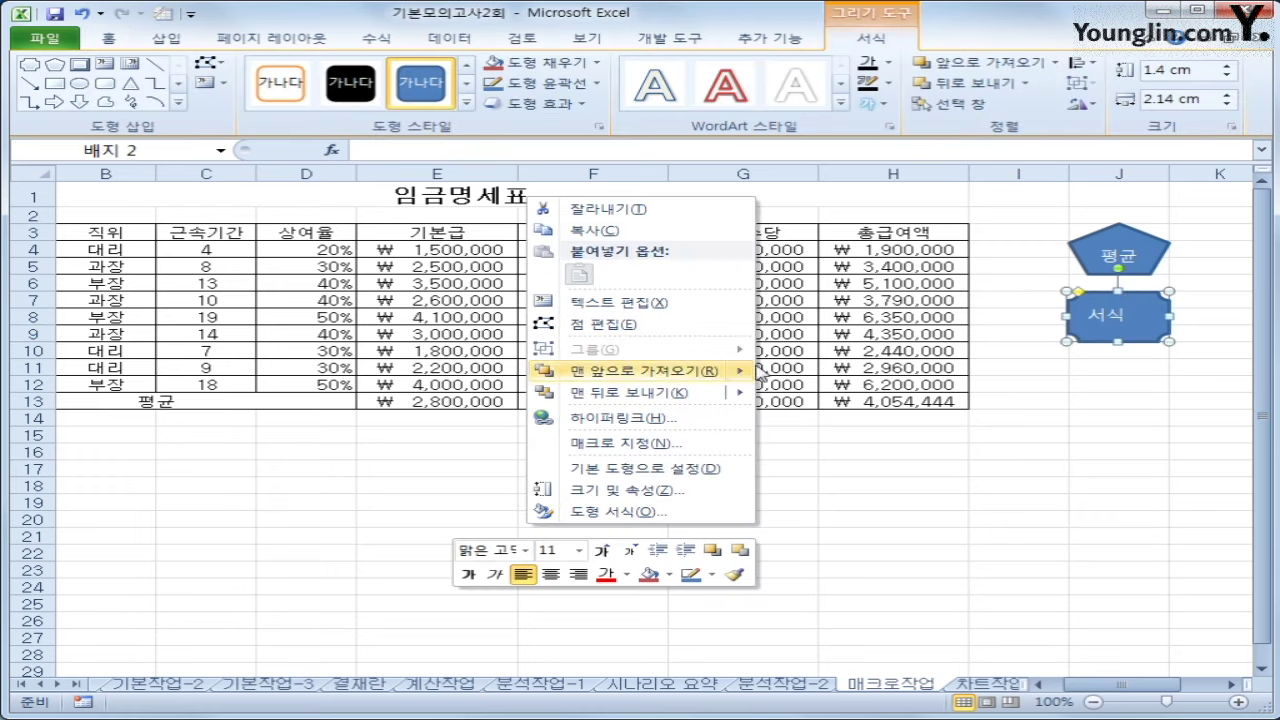
{"action": "left_click", "coordinate": [701, 449]}
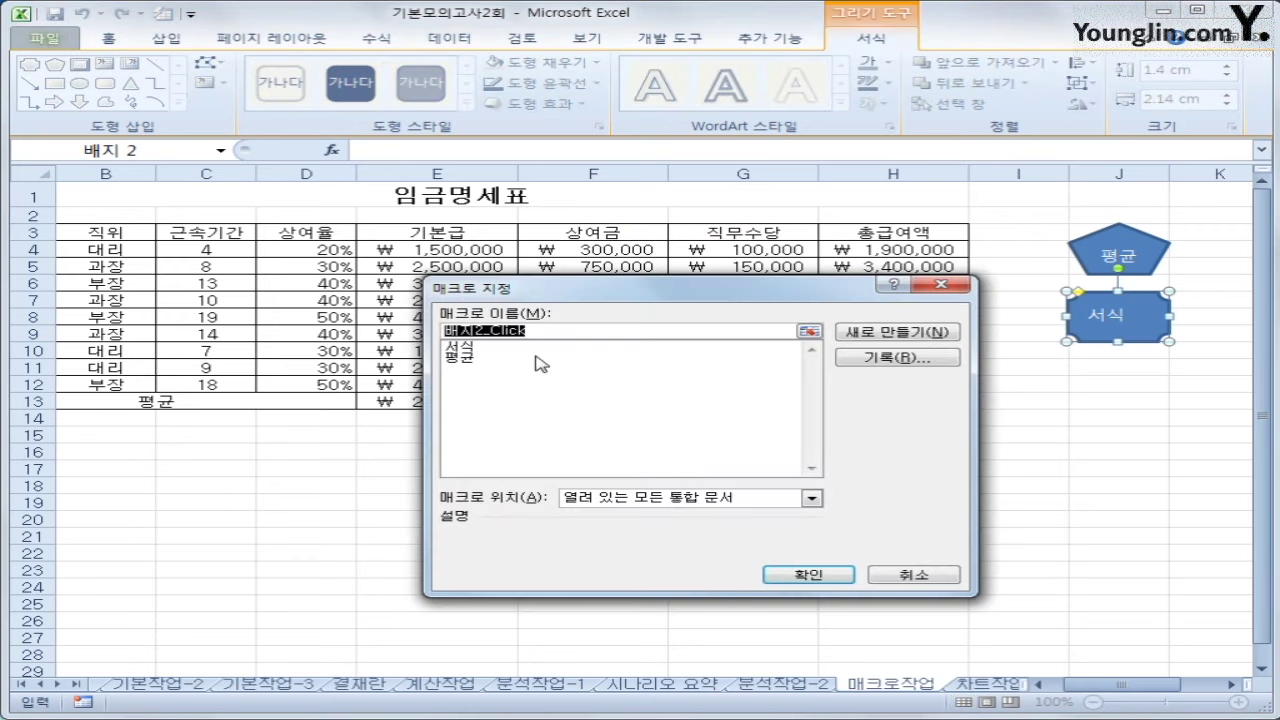
{"action": "left_click", "coordinate": [538, 348]}
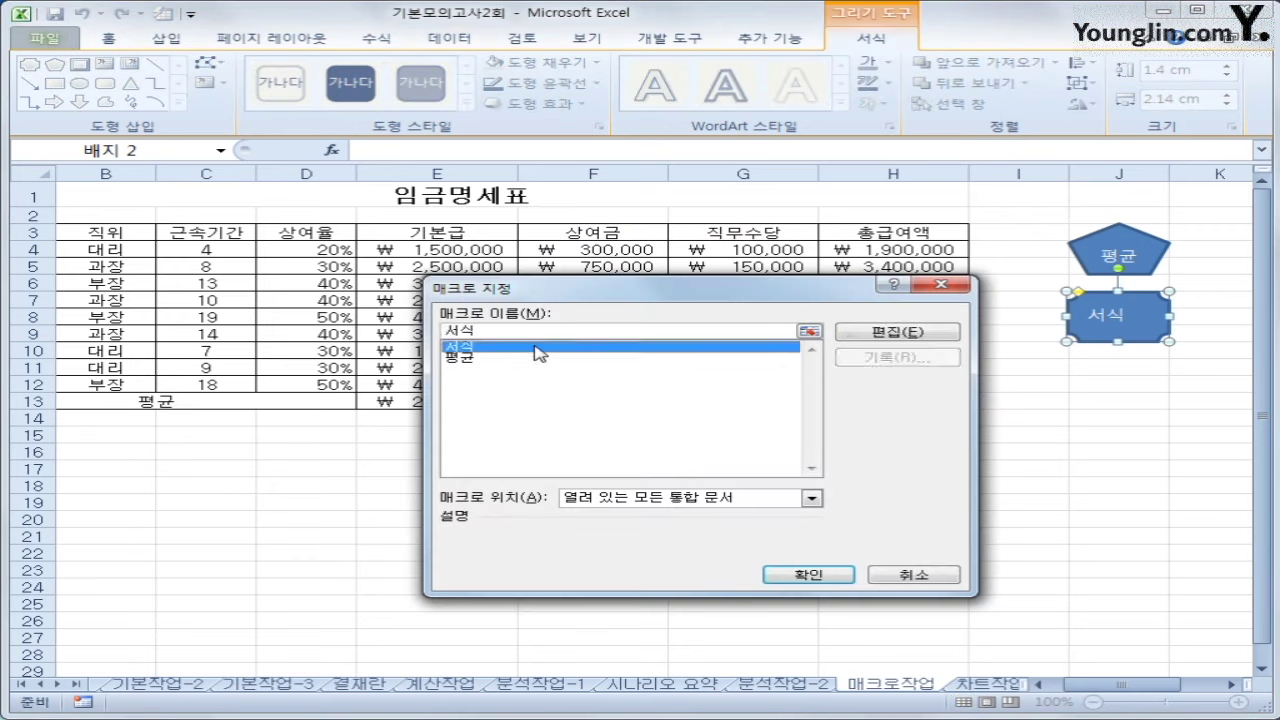
{"action": "left_click", "coordinate": [782, 576]}
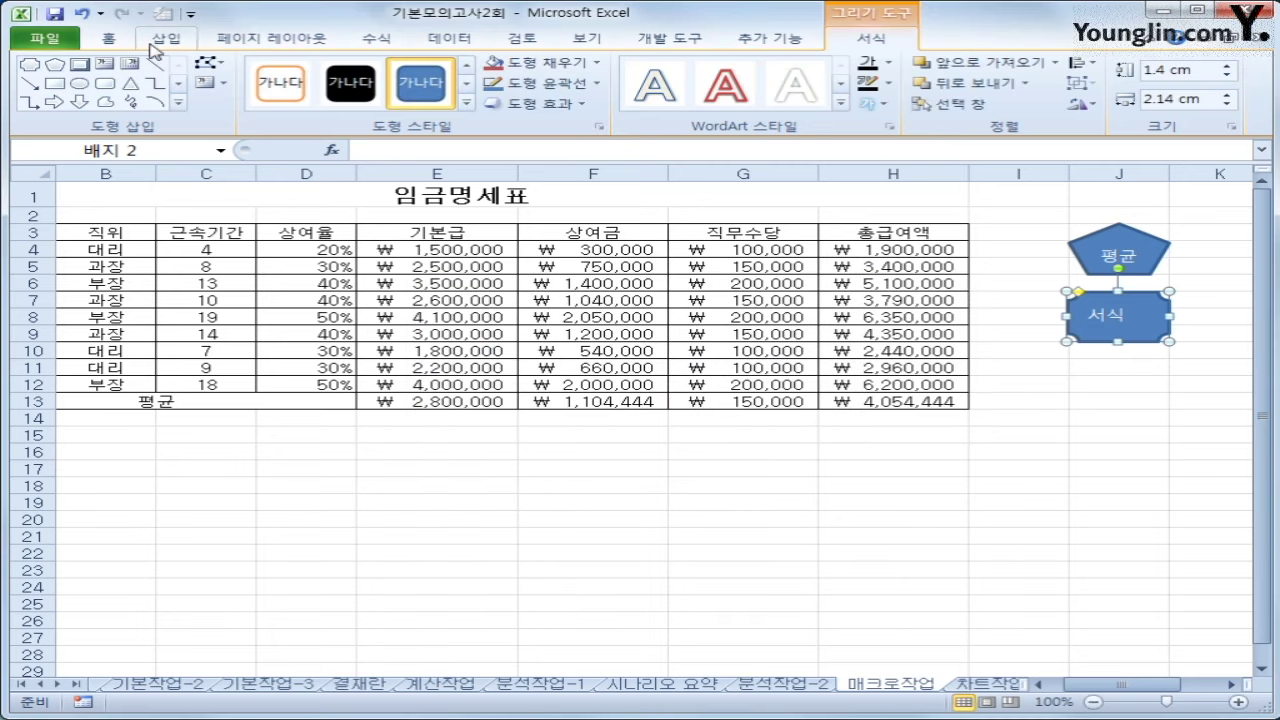
- Centre the plaque's 서식 label both vertically and horizontally, and deselect the shape
{"action": "left_click", "coordinate": [108, 40]}
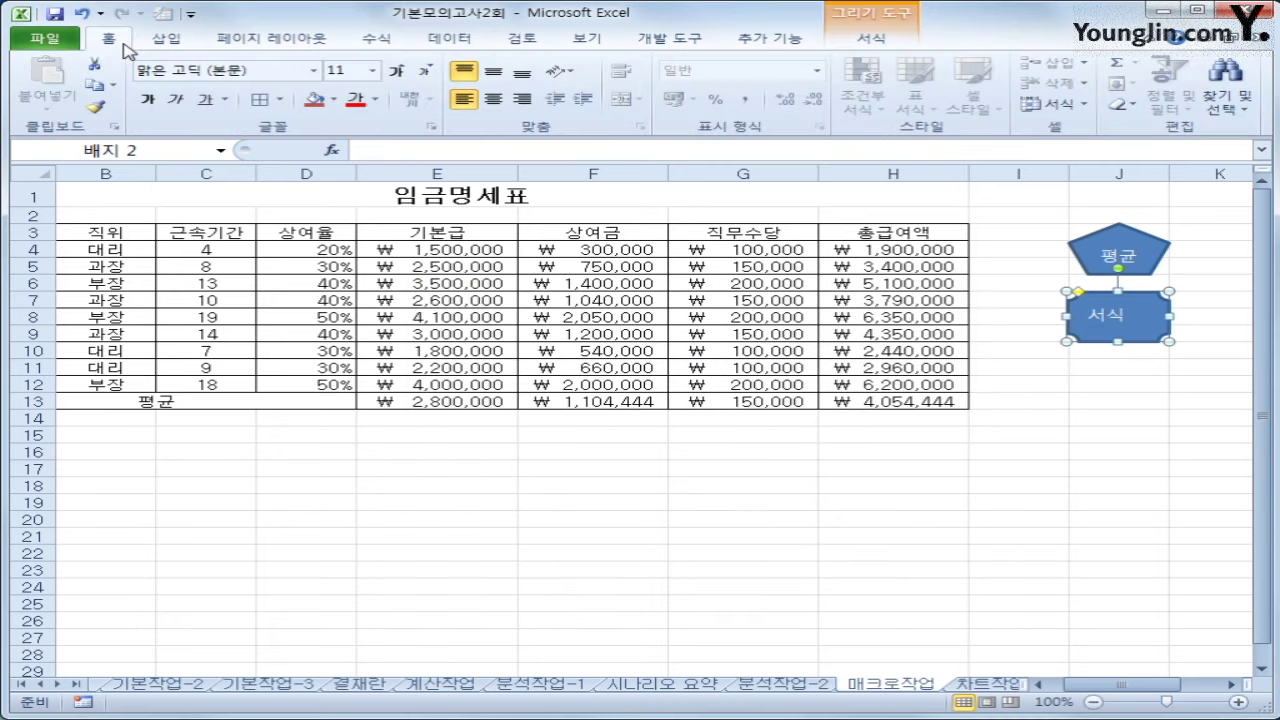
{"action": "left_click", "coordinate": [493, 71]}
{"action": "left_click", "coordinate": [495, 100]}
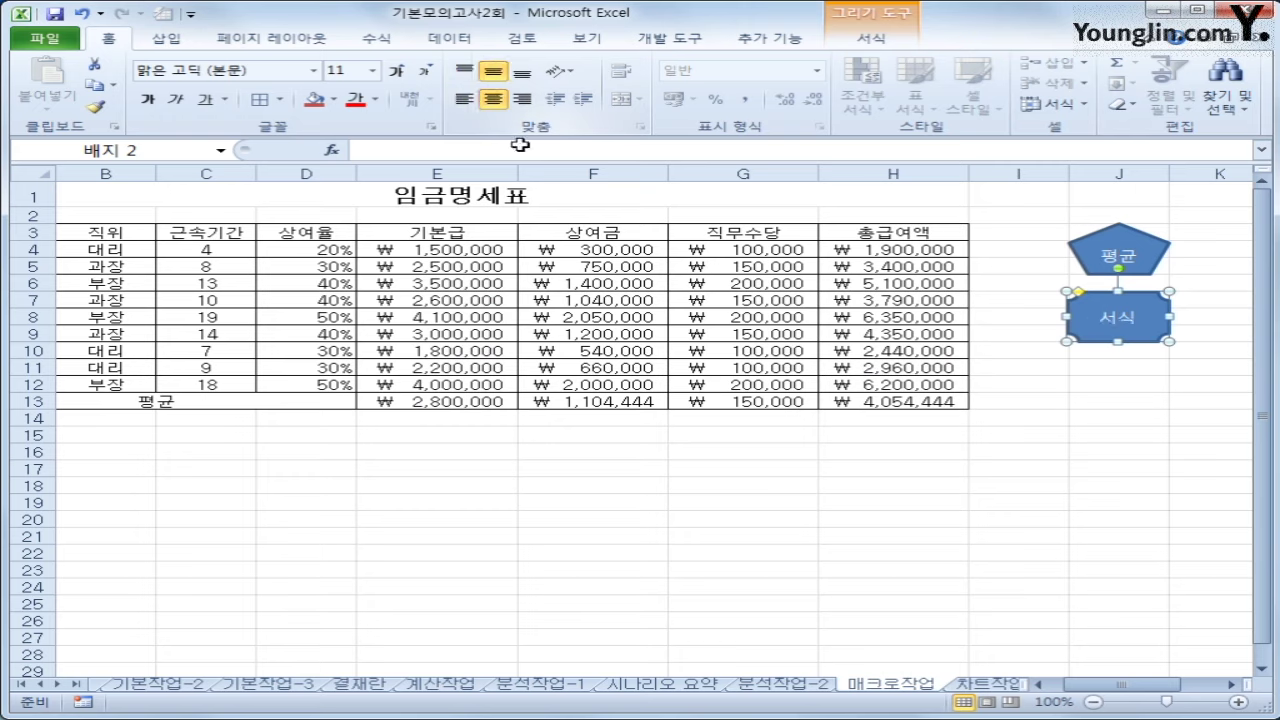
{"action": "left_click", "coordinate": [1128, 444]}
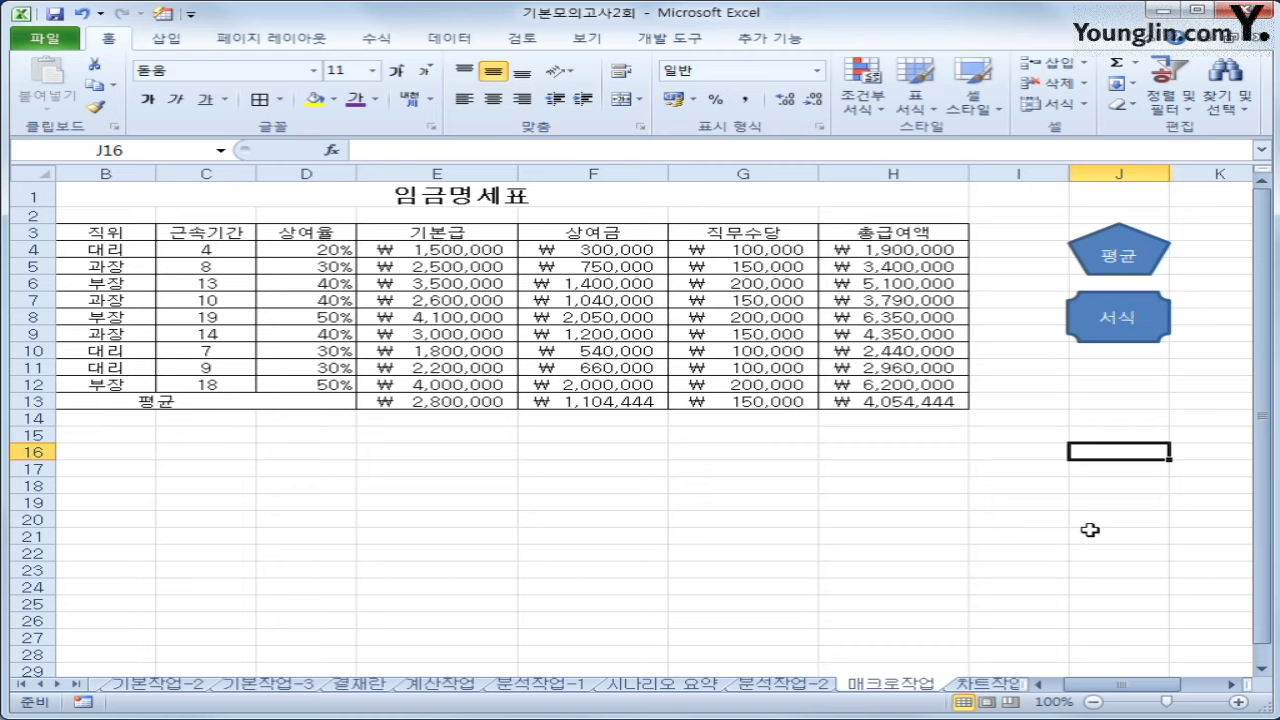
- On the 차트작업 sheet, select the column chart and examine its series, legend and source ranges in the 부서별 매출현황 table
{"action": "left_click", "coordinate": [972, 686]}
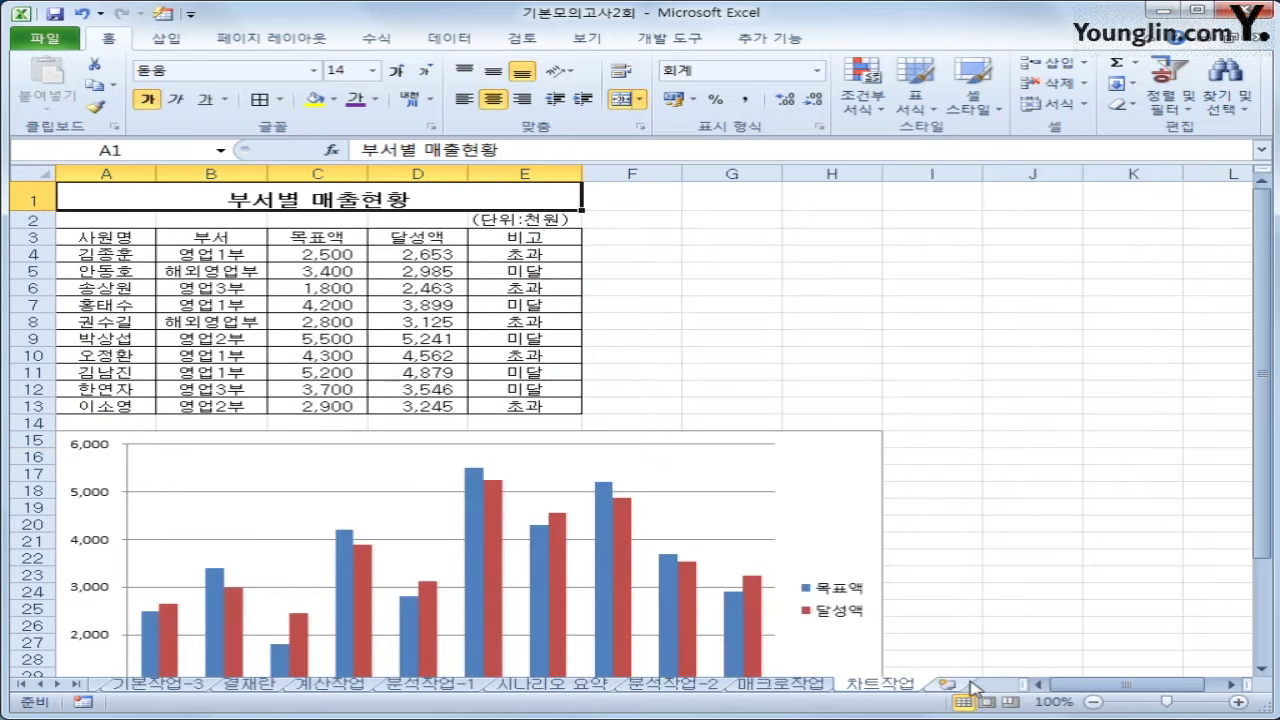
{"action": "scroll", "coordinate": [966, 623], "scroll_direction": "down", "scroll_amount": 4}
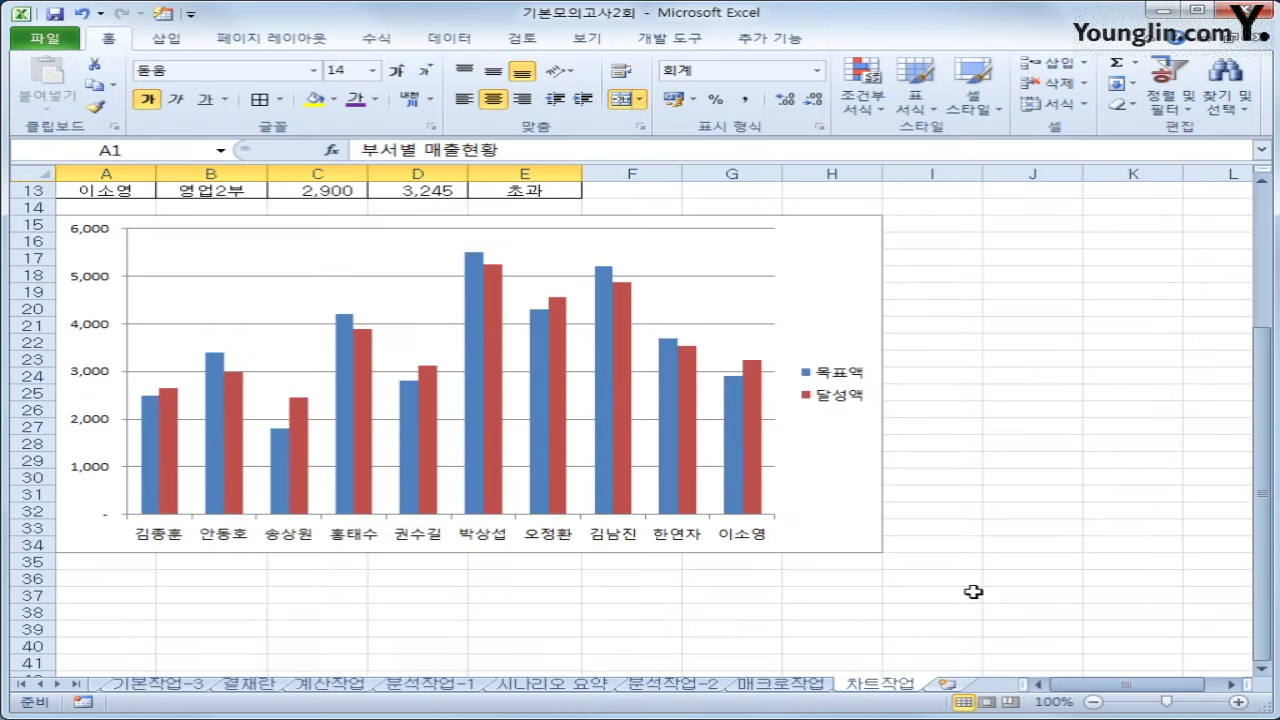
{"action": "scroll", "coordinate": [973, 592], "scroll_direction": "up", "scroll_amount": 1}
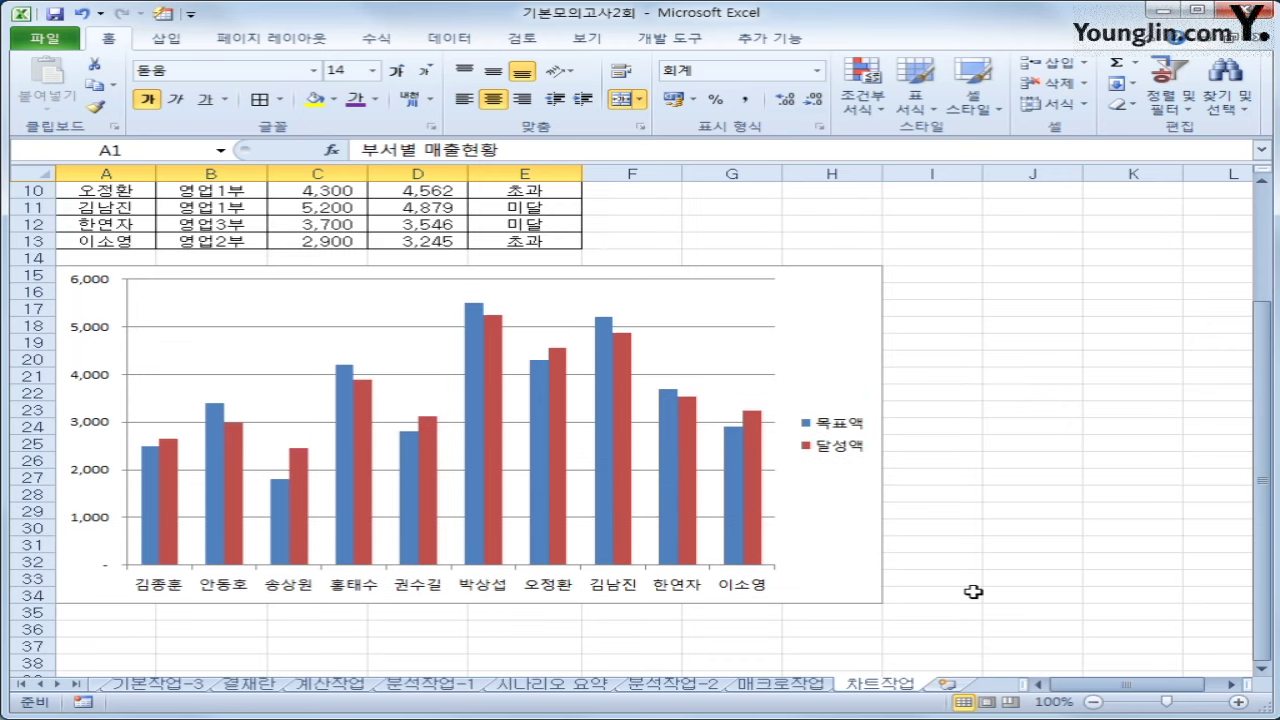
{"action": "scroll", "coordinate": [973, 592], "scroll_direction": "up", "scroll_amount": 2}
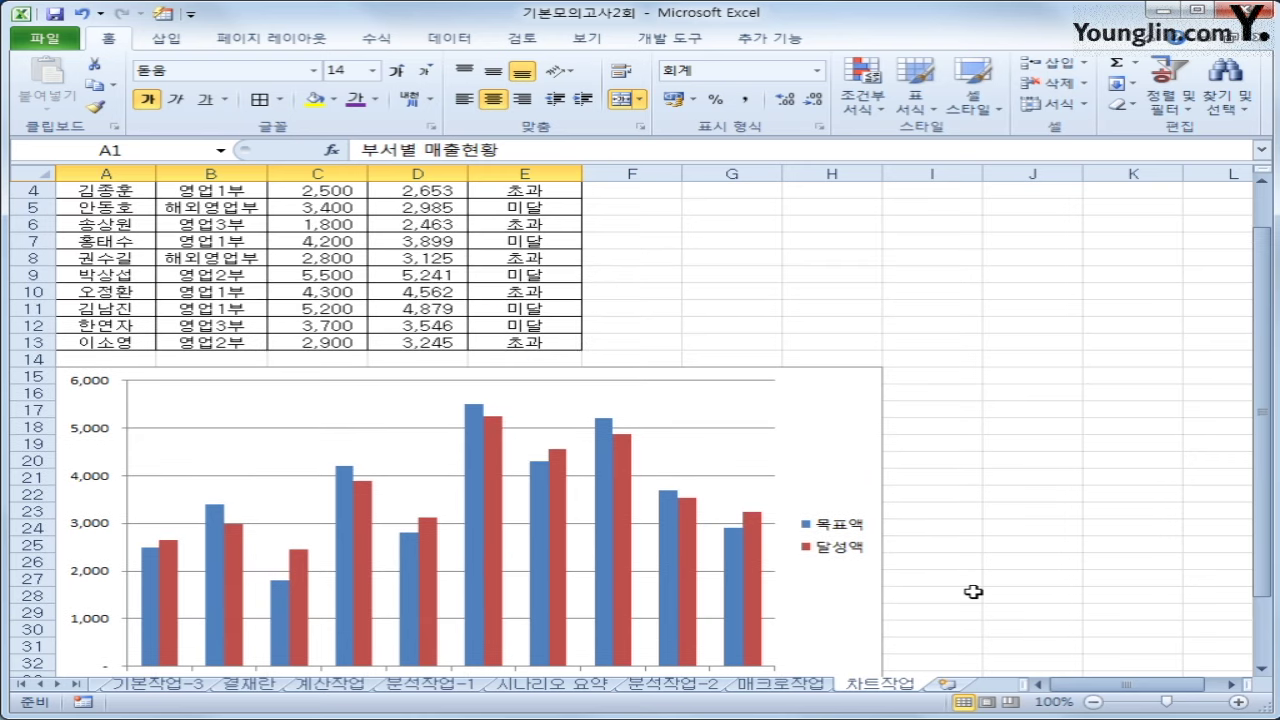
{"action": "left_click", "coordinate": [849, 443]}
{"action": "scroll", "coordinate": [849, 443], "scroll_direction": "up", "scroll_amount": 1}
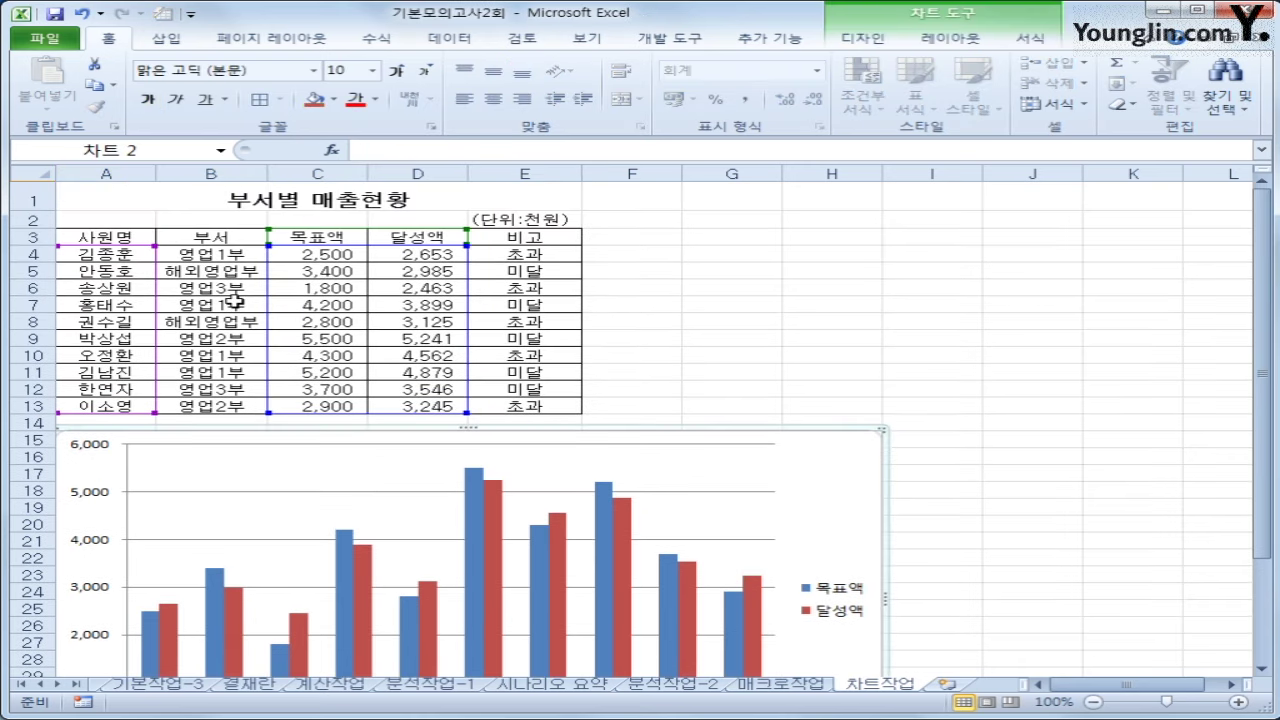
{"action": "scroll", "coordinate": [300, 308], "scroll_direction": "down", "scroll_amount": 2}
{"action": "scroll", "coordinate": [290, 312], "scroll_direction": "up", "scroll_amount": 1}
{"action": "scroll", "coordinate": [245, 236], "scroll_direction": "up", "scroll_amount": 1}
{"action": "scroll", "coordinate": [835, 553], "scroll_direction": "down", "scroll_amount": 1}
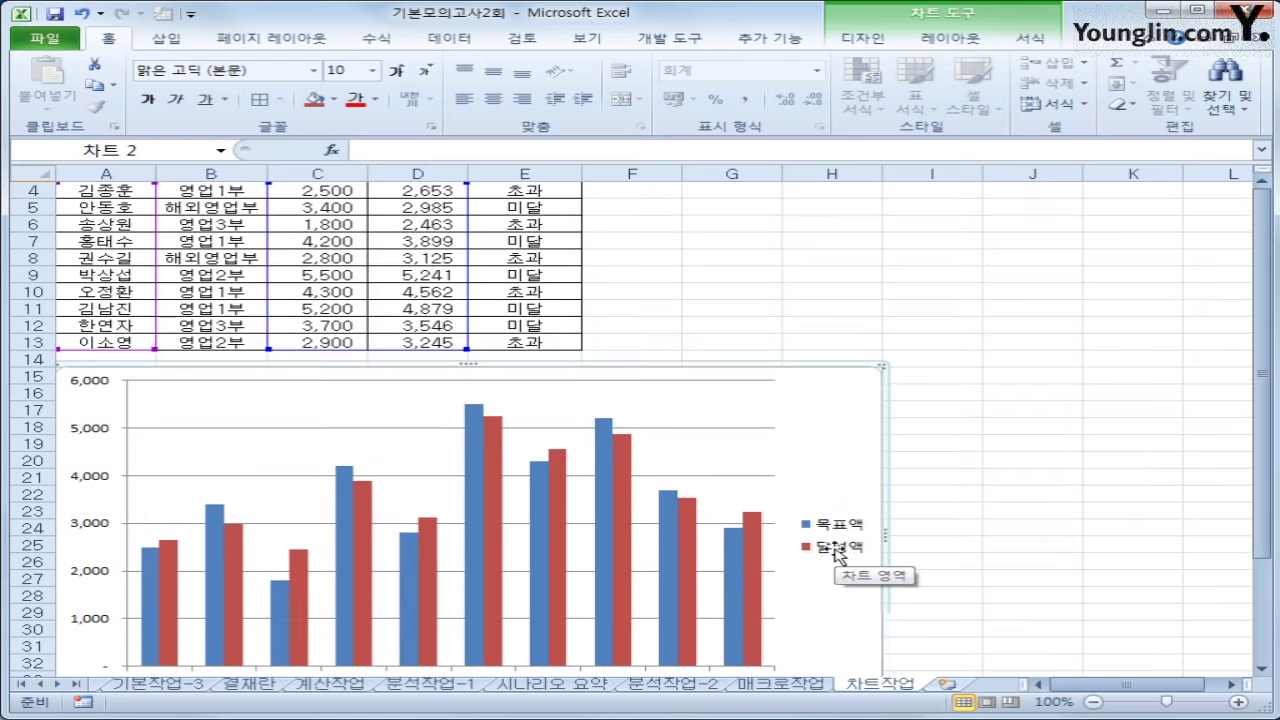
{"action": "scroll", "coordinate": [835, 553], "scroll_direction": "up", "scroll_amount": 1}
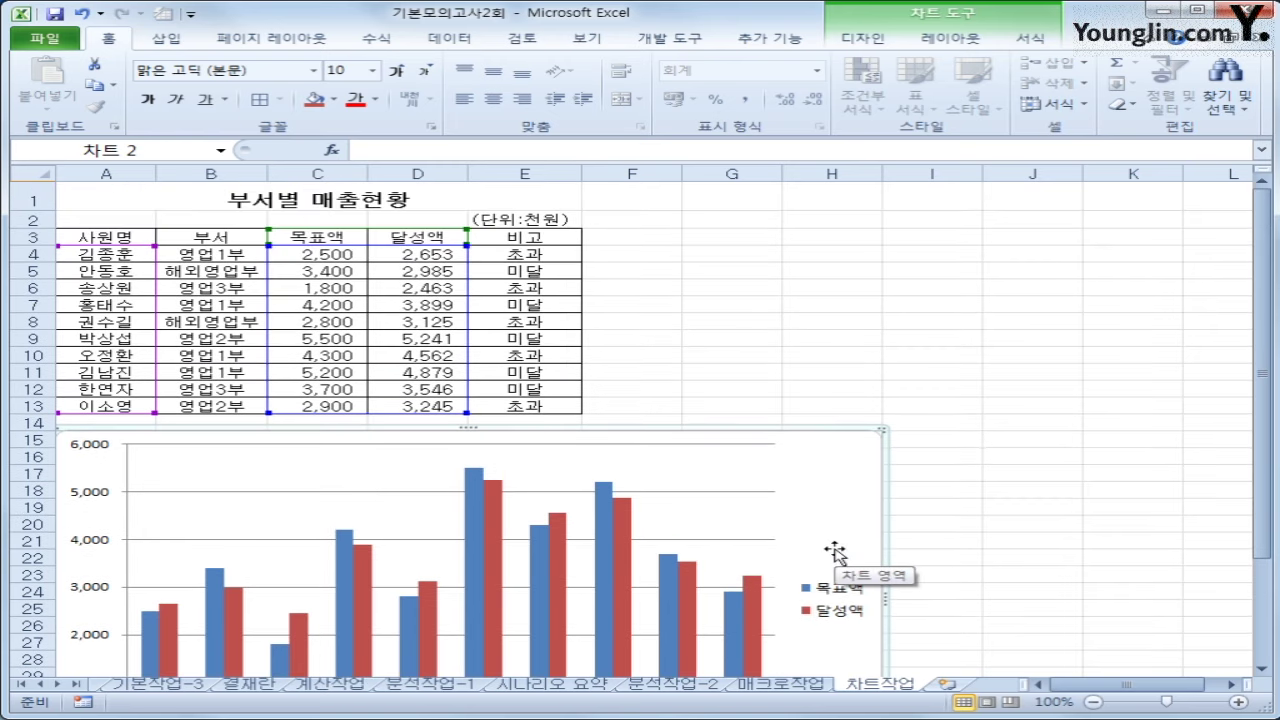
{"action": "scroll", "coordinate": [835, 553], "scroll_direction": "down", "scroll_amount": 2}
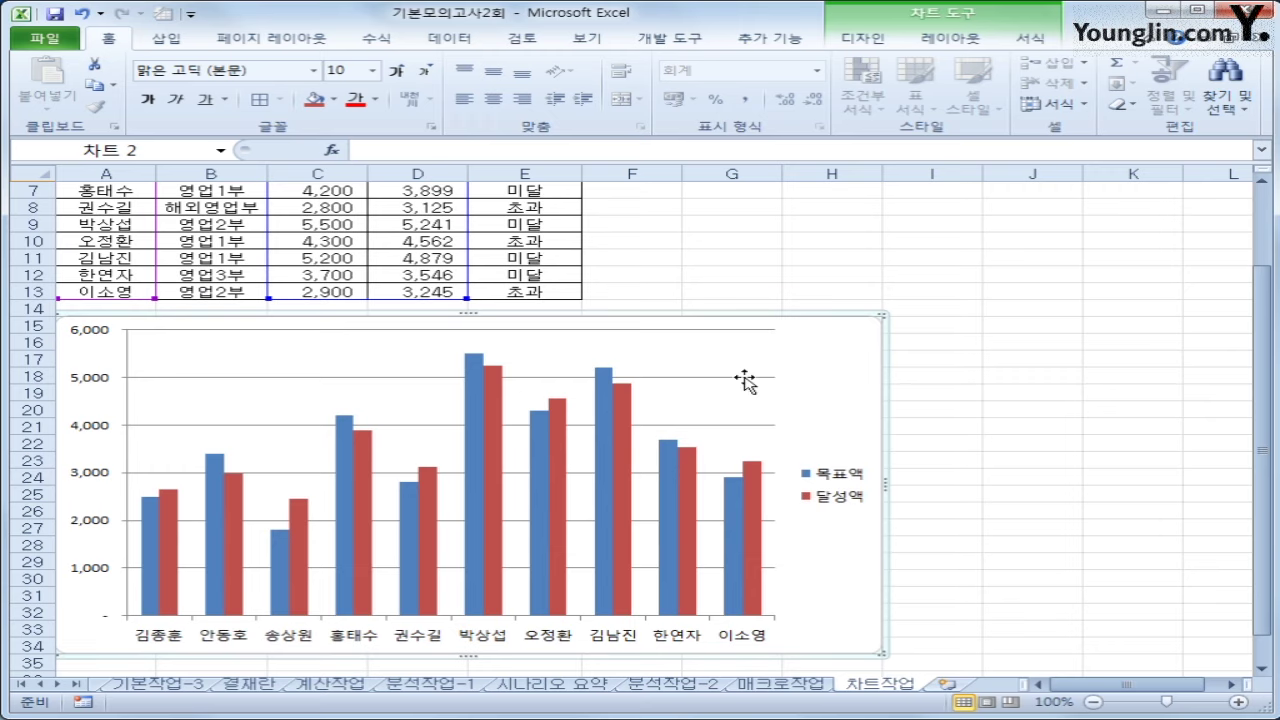
- Clear the chart's source data range and select A3:A4 and C3:D4 on the 차트작업 sheet as its new start
{"action": "right_click", "coordinate": [827, 376]}
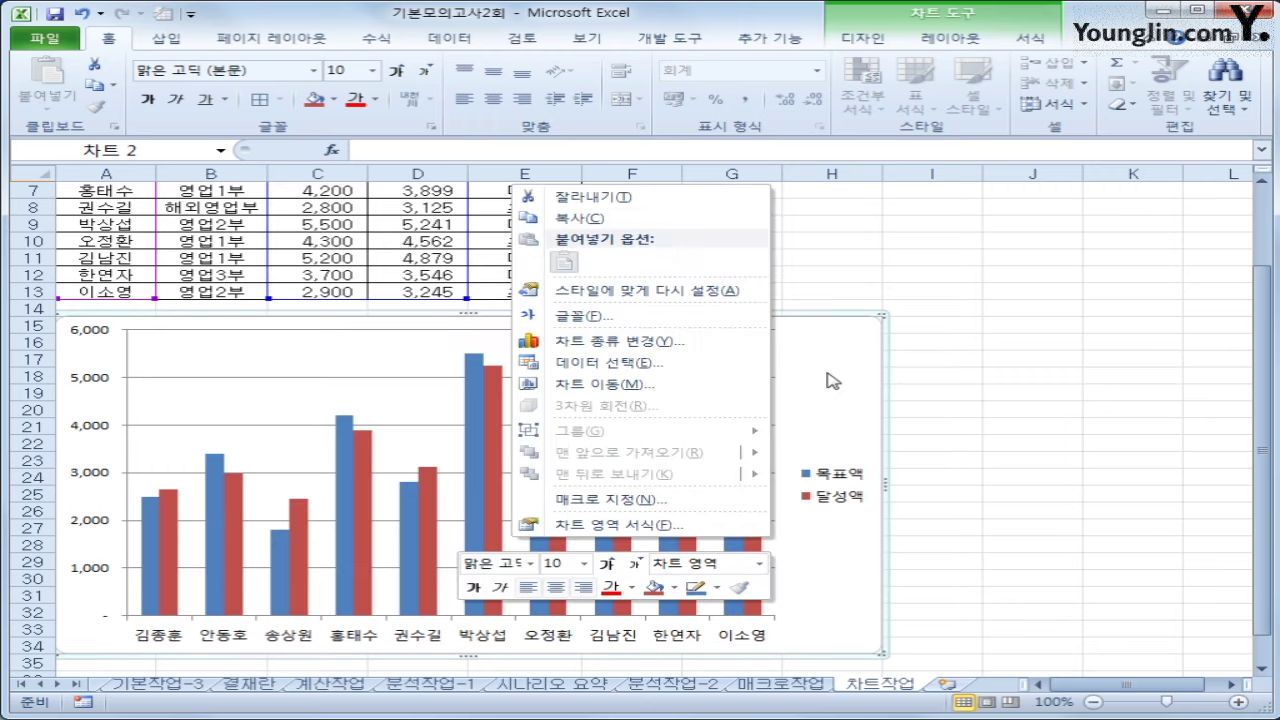
{"action": "left_click", "coordinate": [643, 363]}
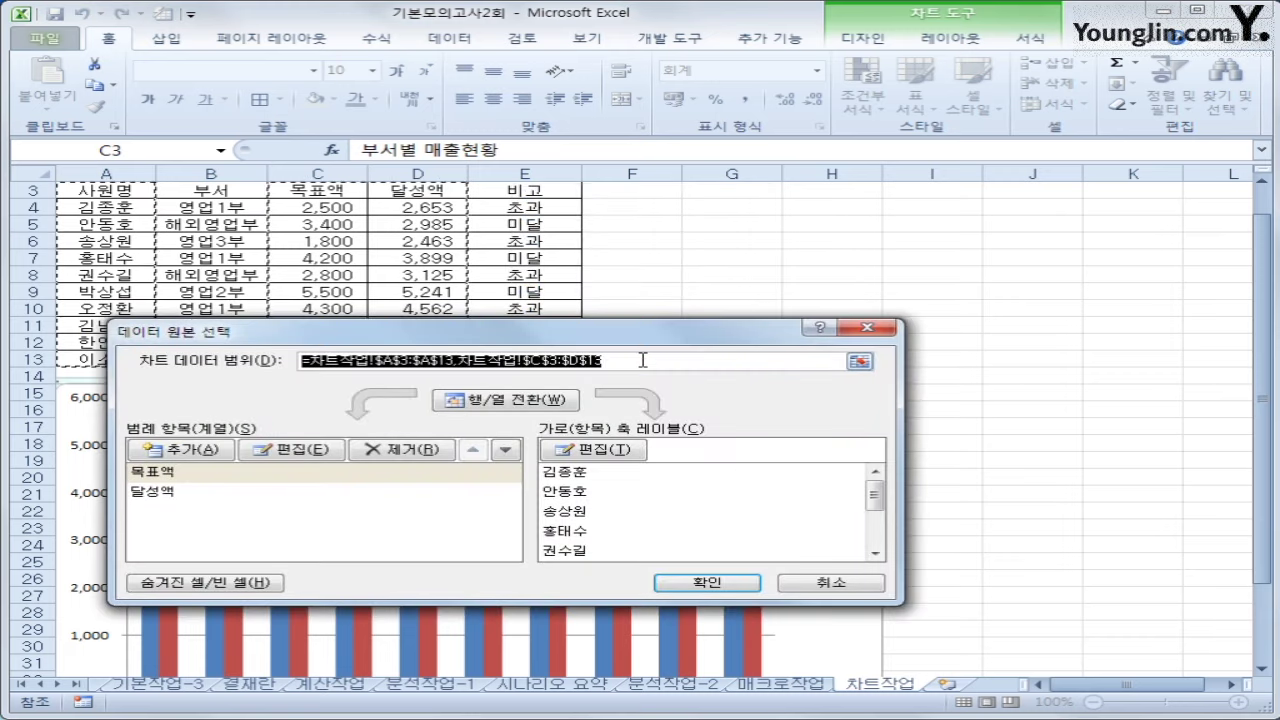
{"action": "left_click_drag", "start_coordinate": [641, 341], "coordinate": [860, 341]}
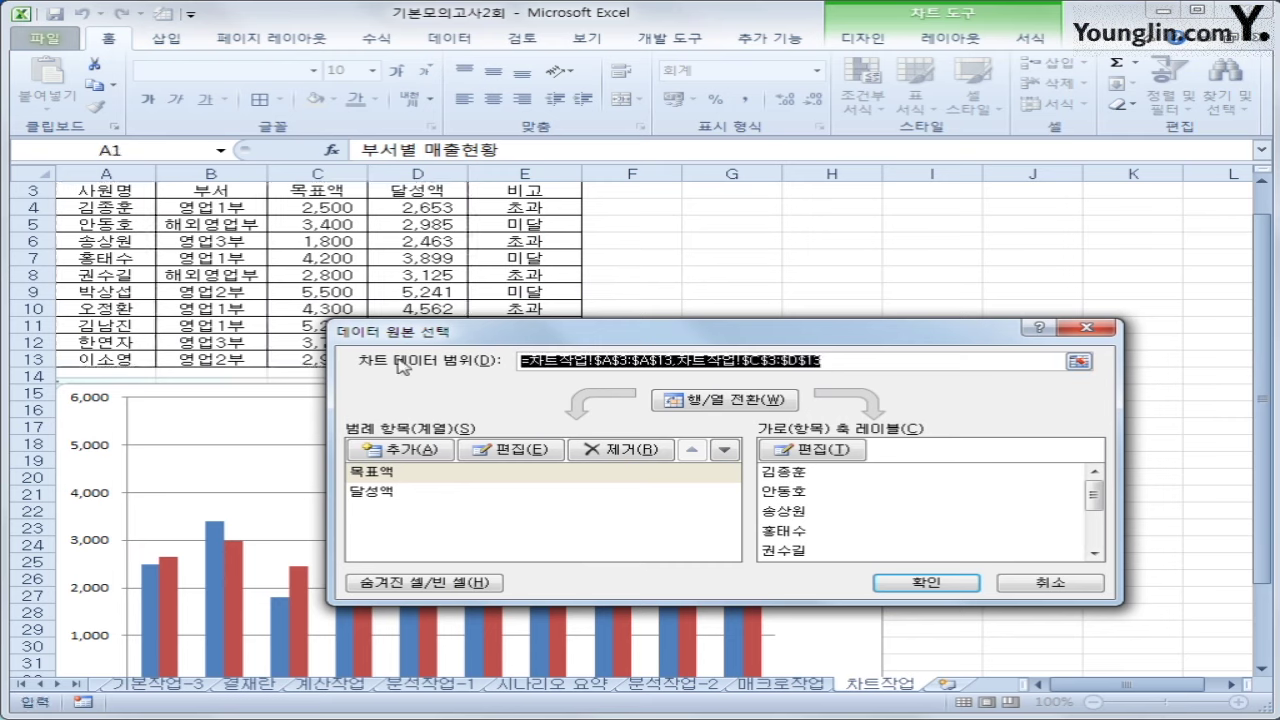
{"action": "key", "text": "Delete"}
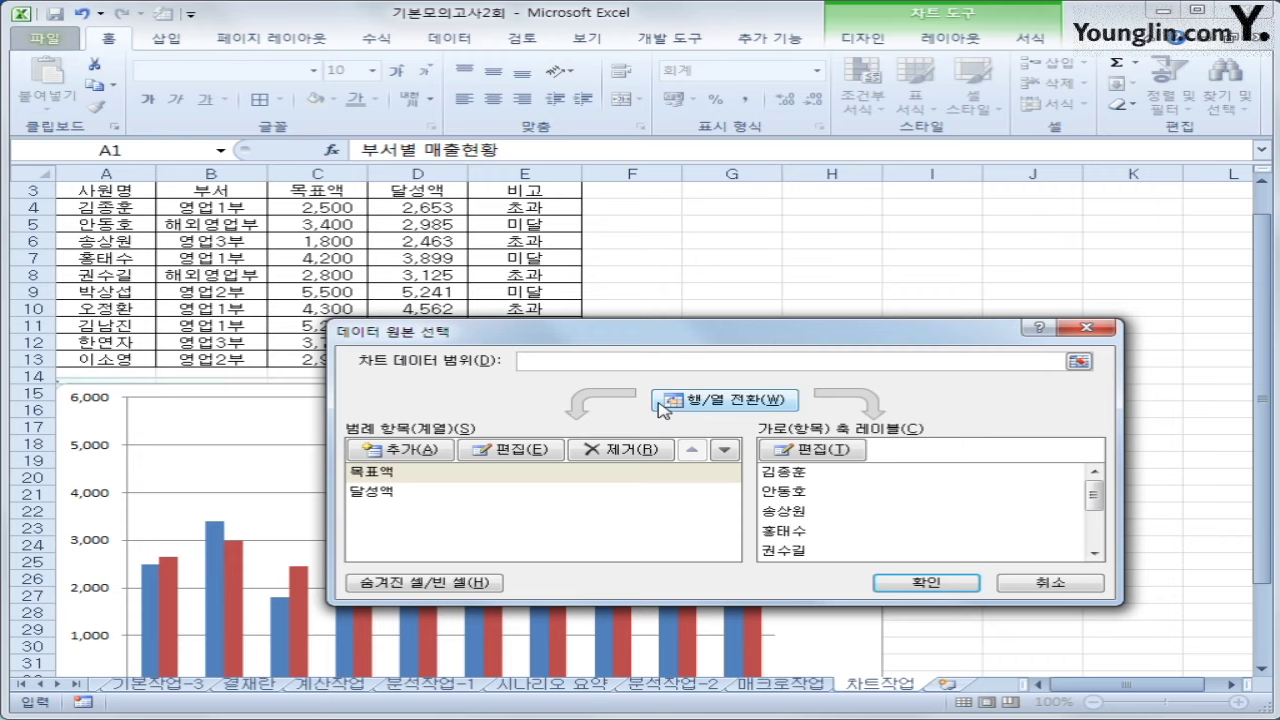
{"action": "left_click", "coordinate": [135, 188]}
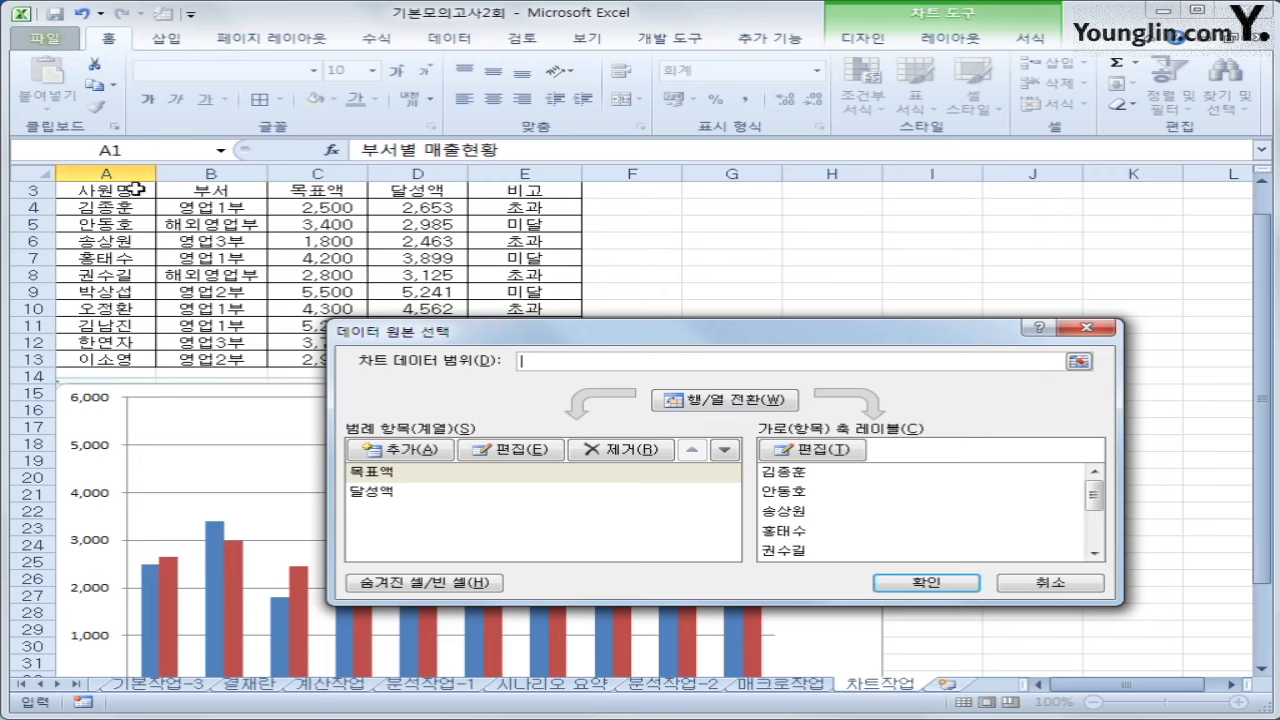
{"action": "left_click_drag", "start_coordinate": [135, 188], "coordinate": [128, 208]}
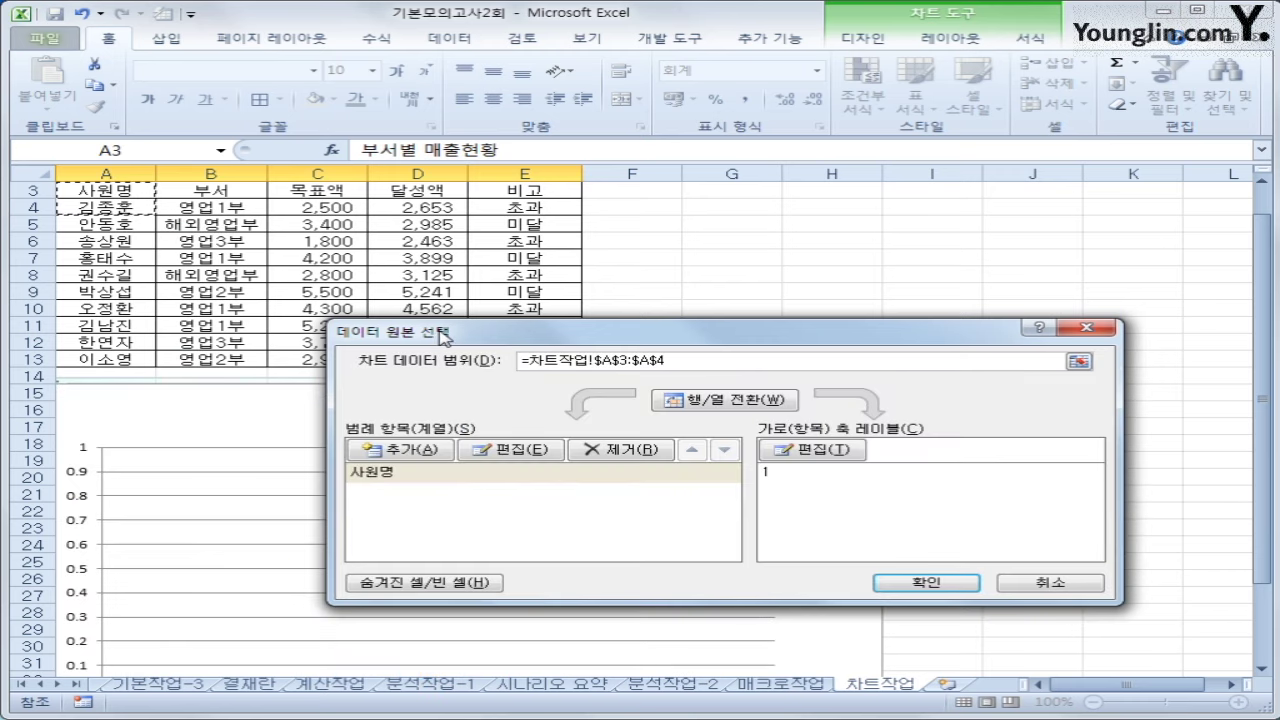
{"action": "left_click_drag", "start_coordinate": [318, 190], "coordinate": [383, 200]}
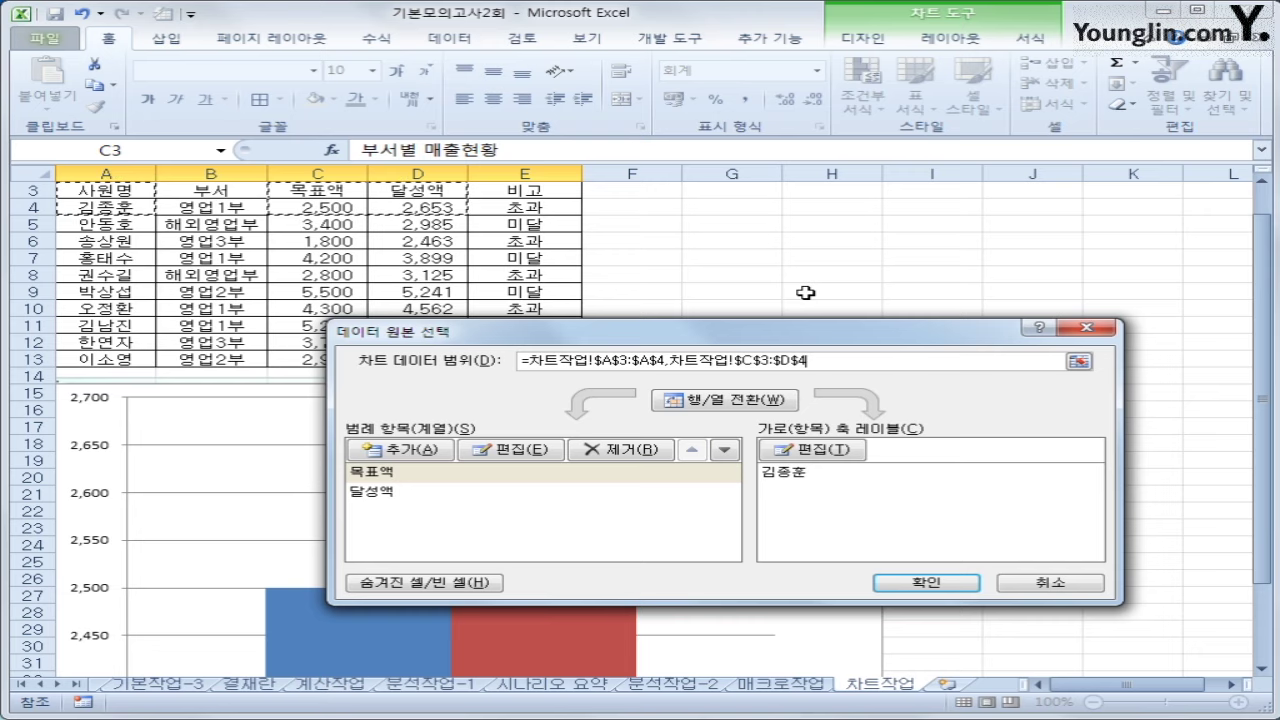
- Add A7, C7:D7, A10, C10:D10, A11 and C11:D11 to the chart data range and apply it
{"action": "left_click", "coordinate": [127, 258], "text": "ctrl"}
{"action": "left_click_drag", "start_coordinate": [297, 257], "coordinate": [398, 252]}
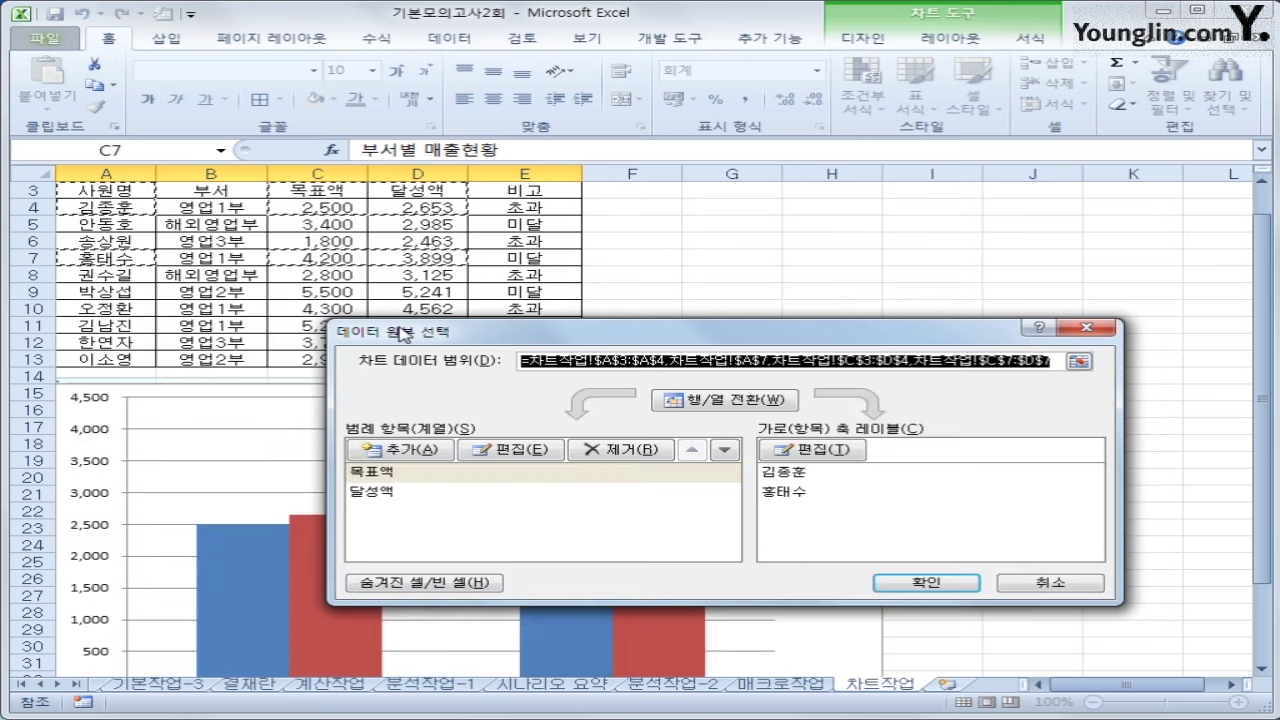
{"action": "left_click", "coordinate": [100, 309], "text": "ctrl"}
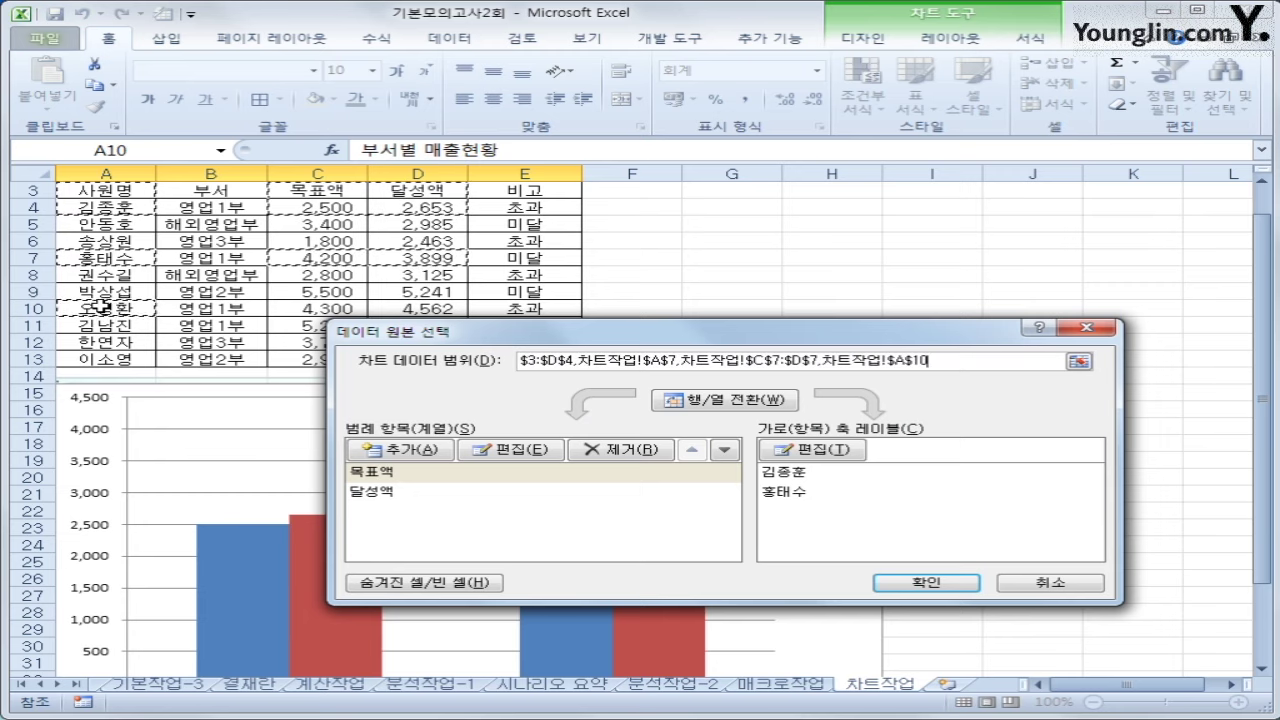
{"action": "left_click_drag", "start_coordinate": [313, 311], "coordinate": [386, 309]}
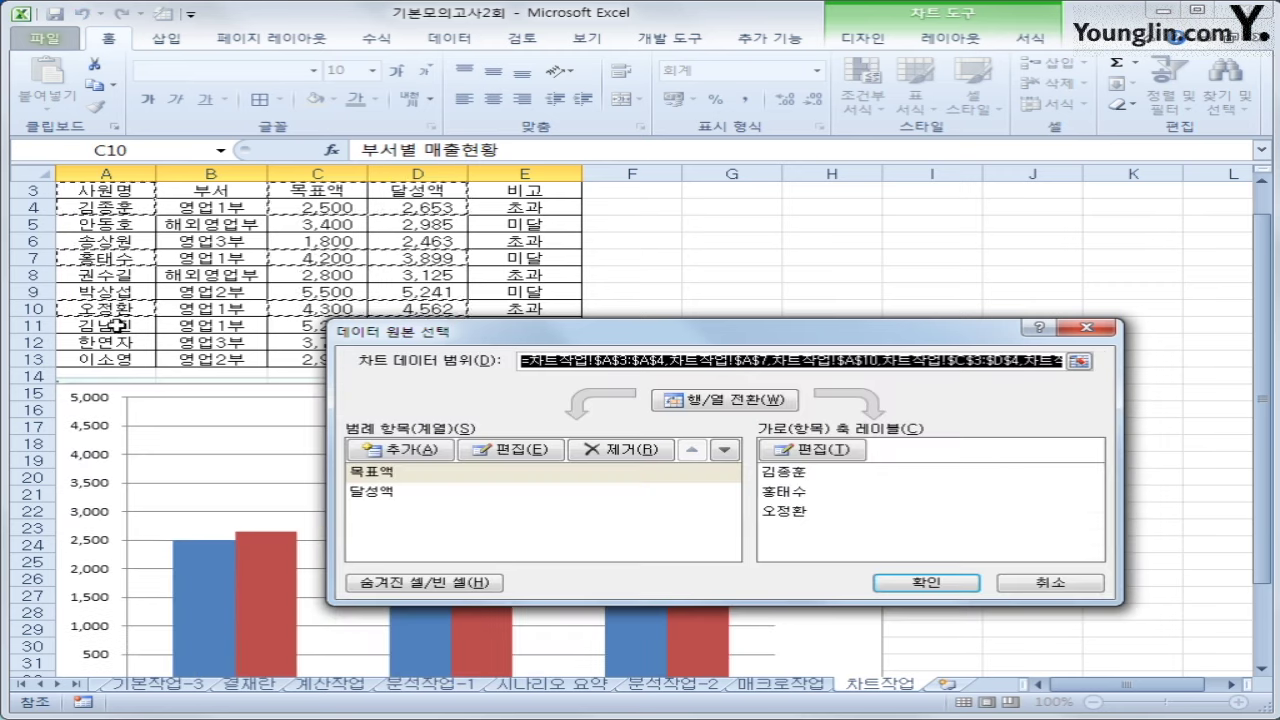
{"action": "left_click", "coordinate": [117, 327], "text": "ctrl"}
{"action": "left_click_drag", "start_coordinate": [318, 328], "coordinate": [372, 336]}
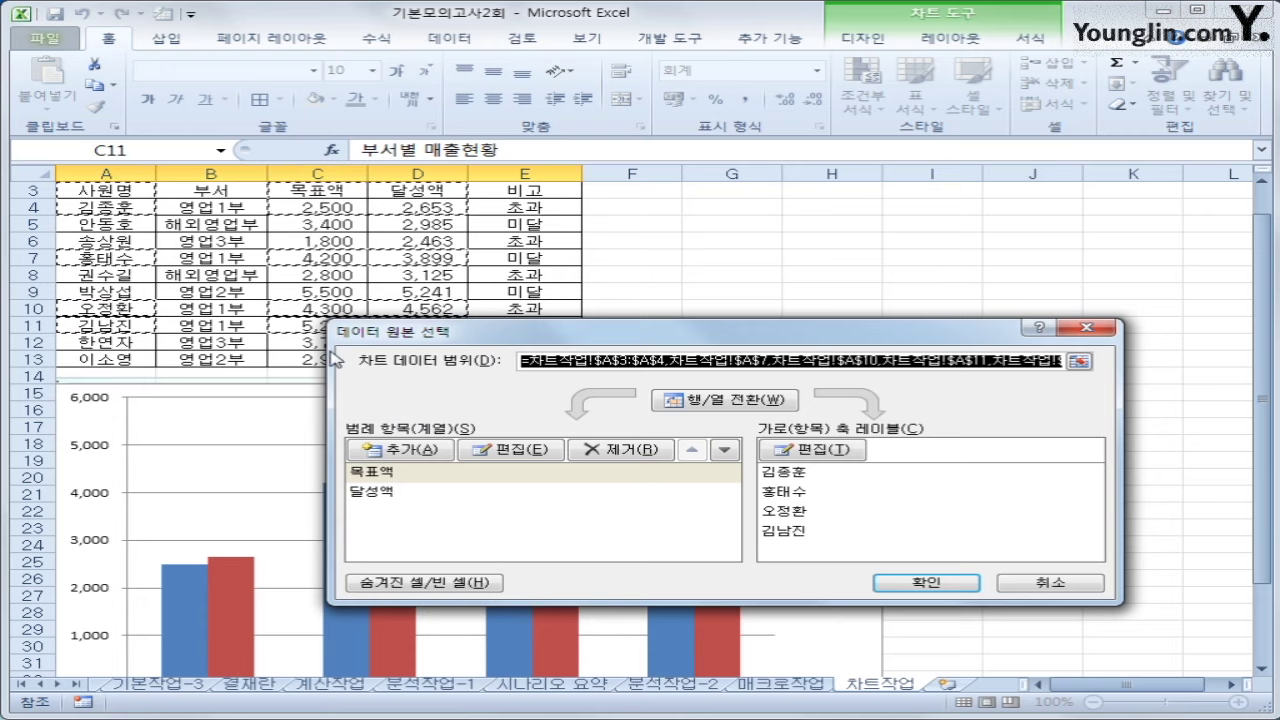
{"action": "left_click_drag", "start_coordinate": [627, 336], "coordinate": [584, 164]}
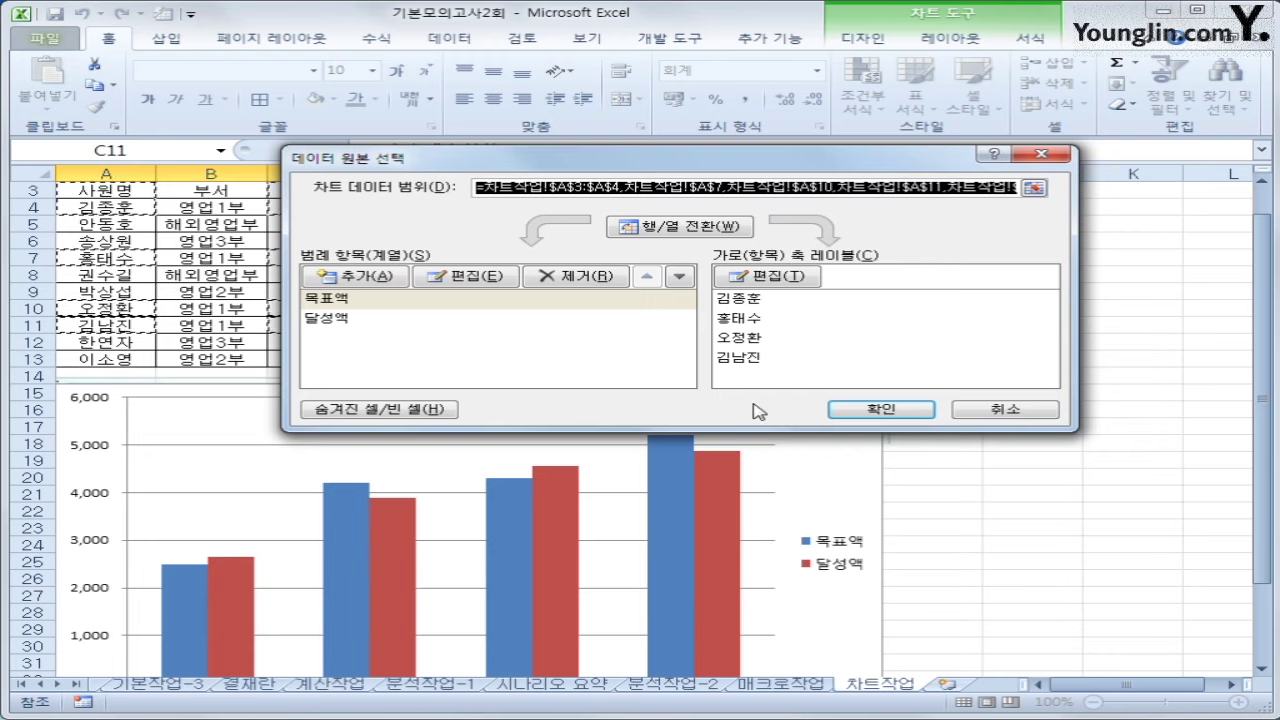
{"action": "left_click", "coordinate": [866, 408]}
- Change the 달성액 series to a line chart with markers (표식이 있는 꺾은선형)
{"action": "scroll", "coordinate": [1073, 525], "scroll_direction": "down", "scroll_amount": 3}
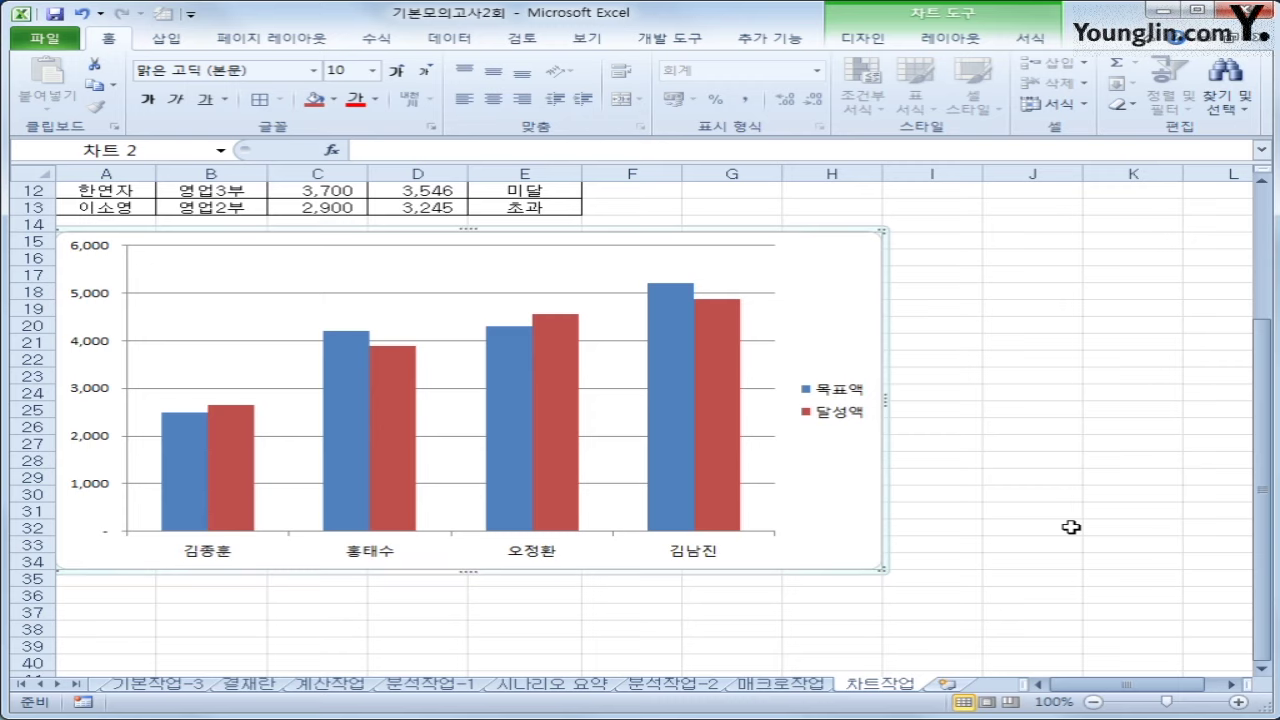
{"action": "scroll", "coordinate": [1071, 527], "scroll_direction": "up", "scroll_amount": 1}
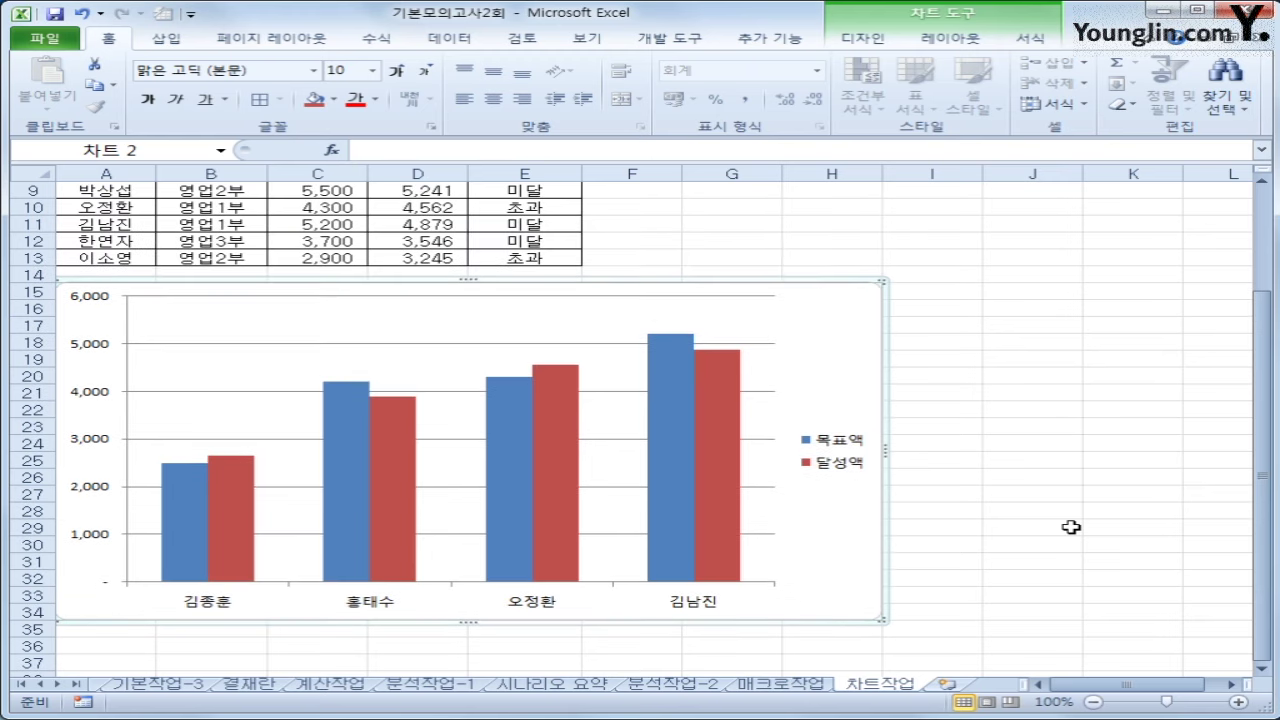
{"action": "left_click", "coordinate": [397, 439]}
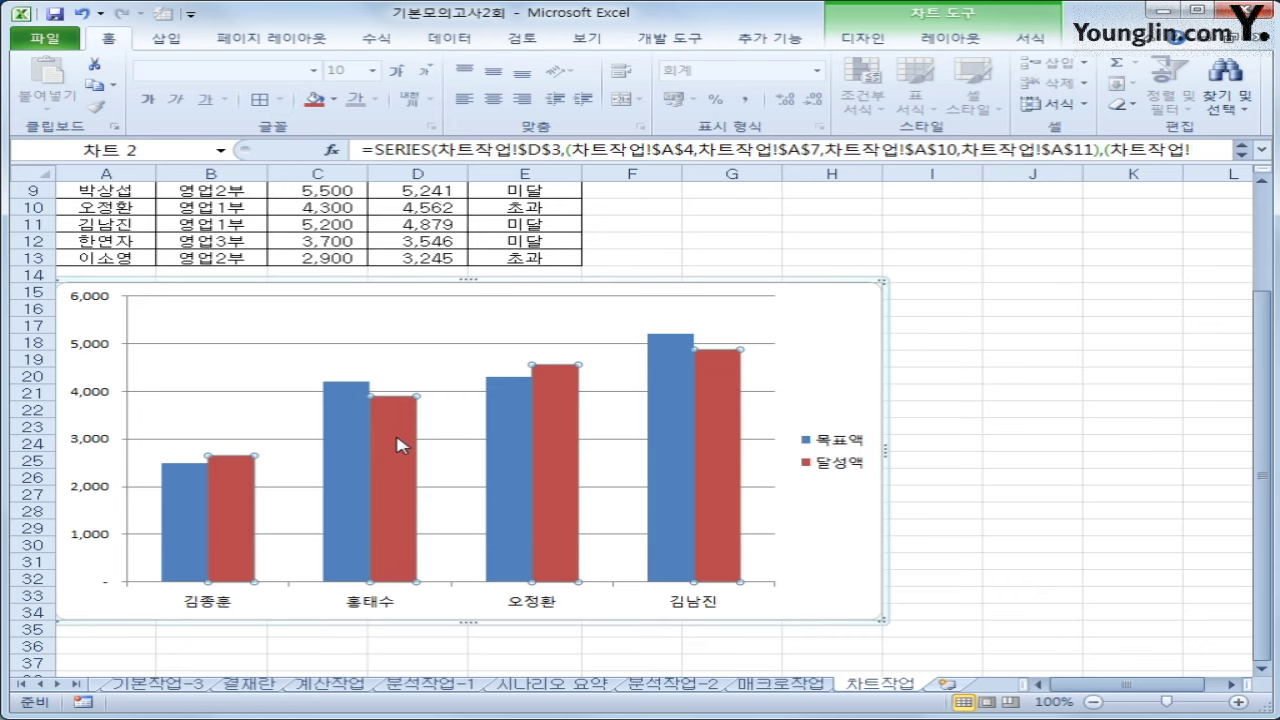
{"action": "right_click", "coordinate": [397, 445]}
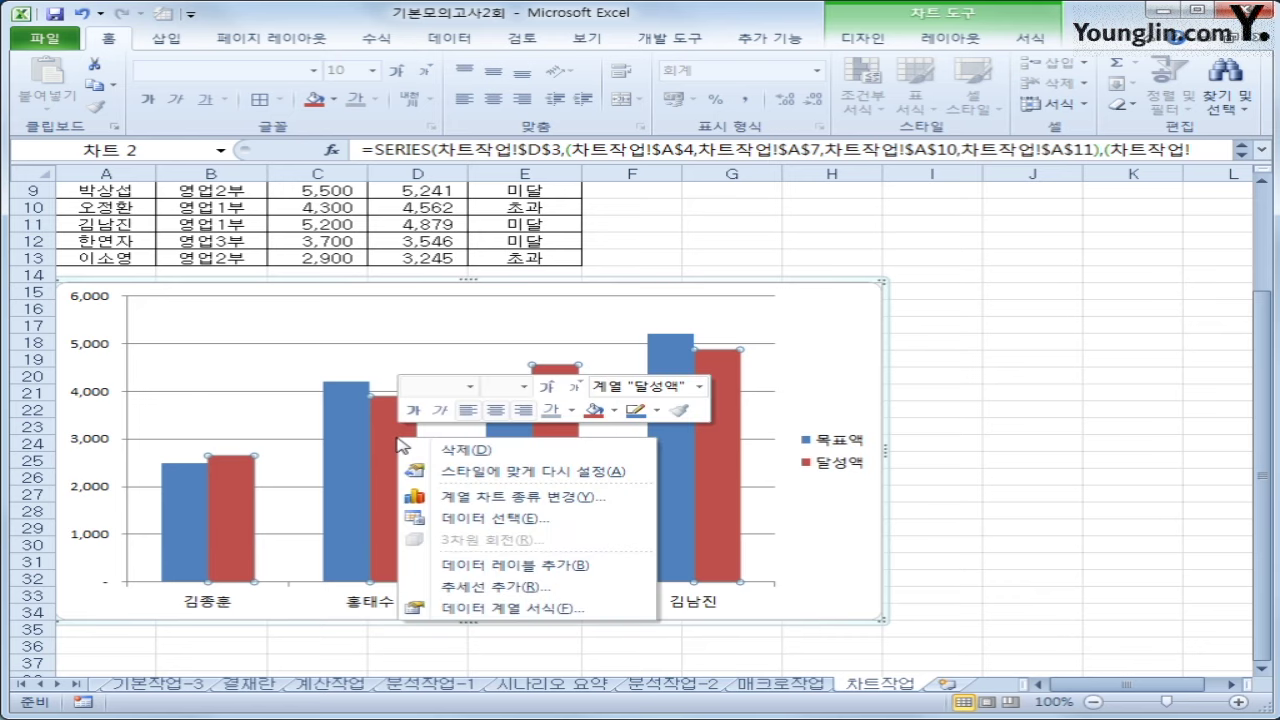
{"action": "left_click", "coordinate": [620, 509]}
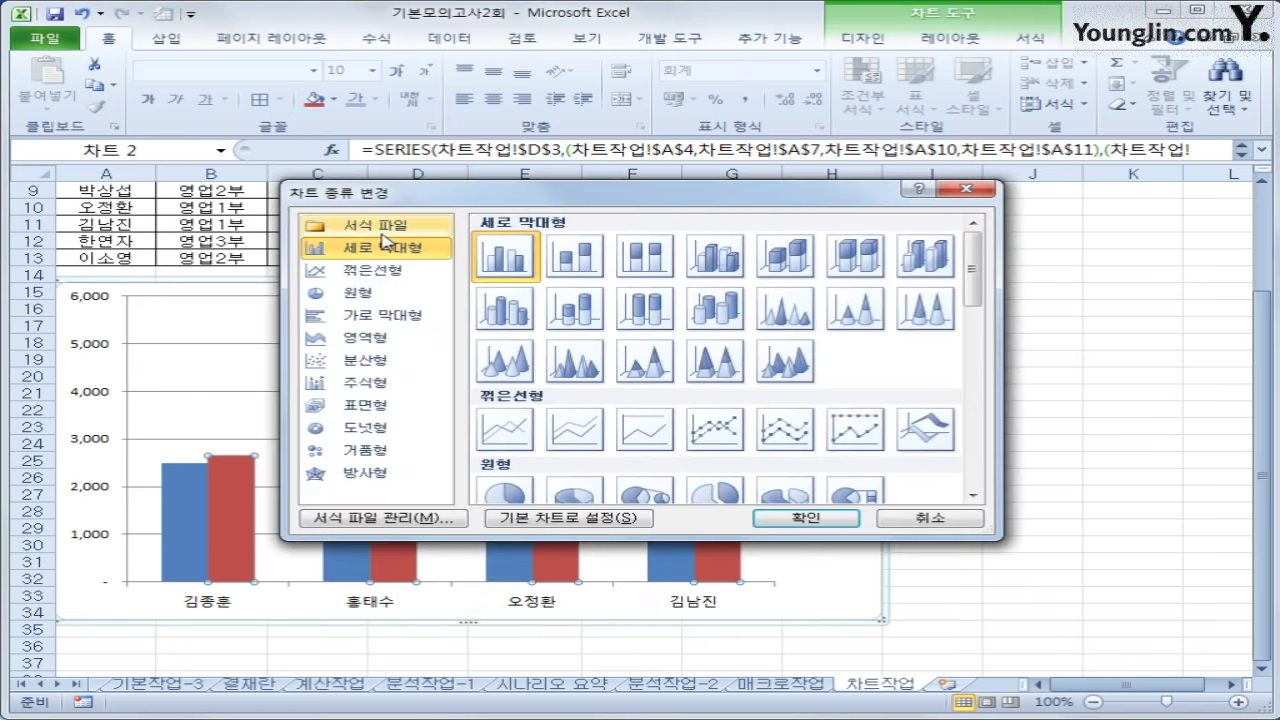
{"action": "left_click", "coordinate": [706, 440]}
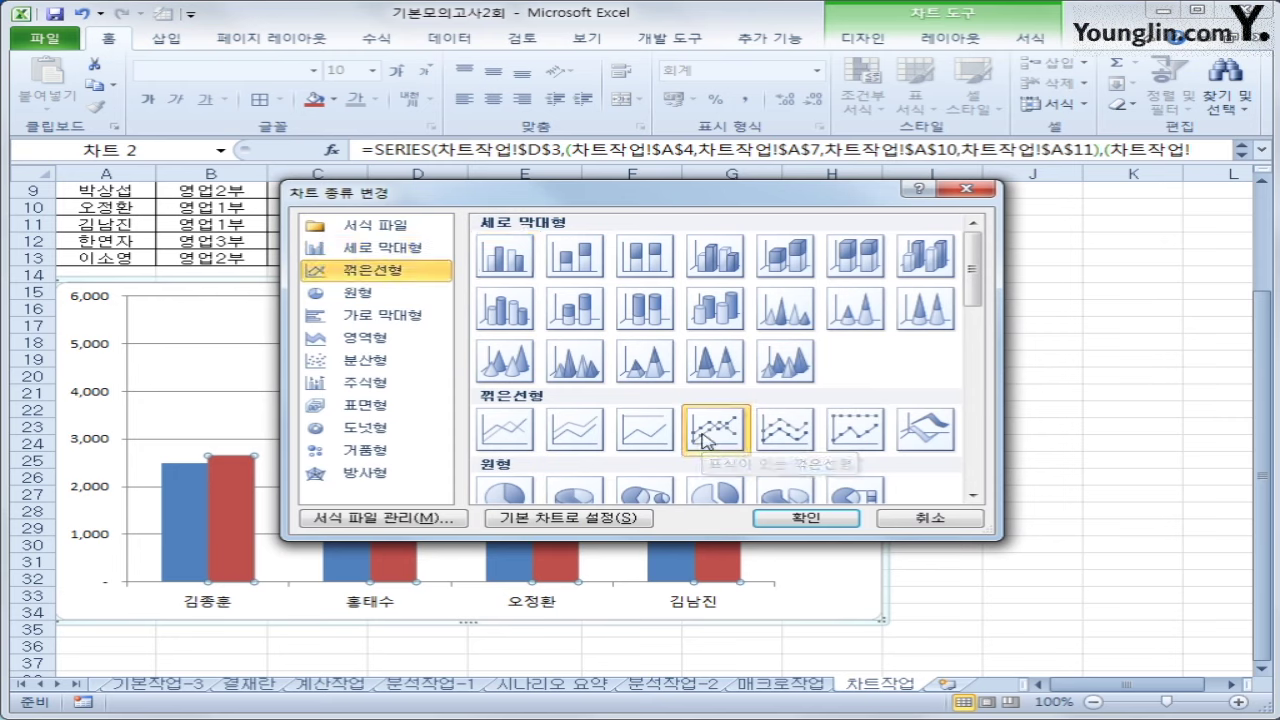
{"action": "left_click", "coordinate": [806, 519]}
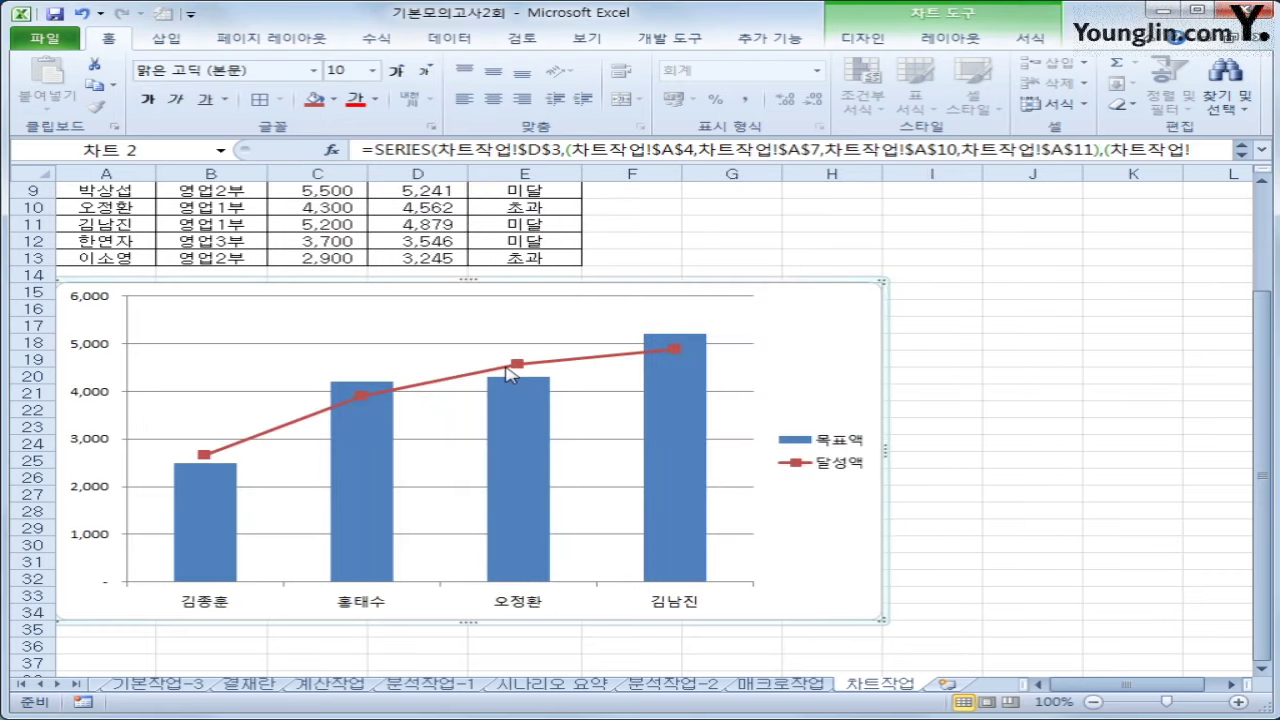
- Plot the 달성액 line series on the secondary axis (보조 축)
{"action": "left_click", "coordinate": [515, 367]}
{"action": "right_click", "coordinate": [518, 368]}
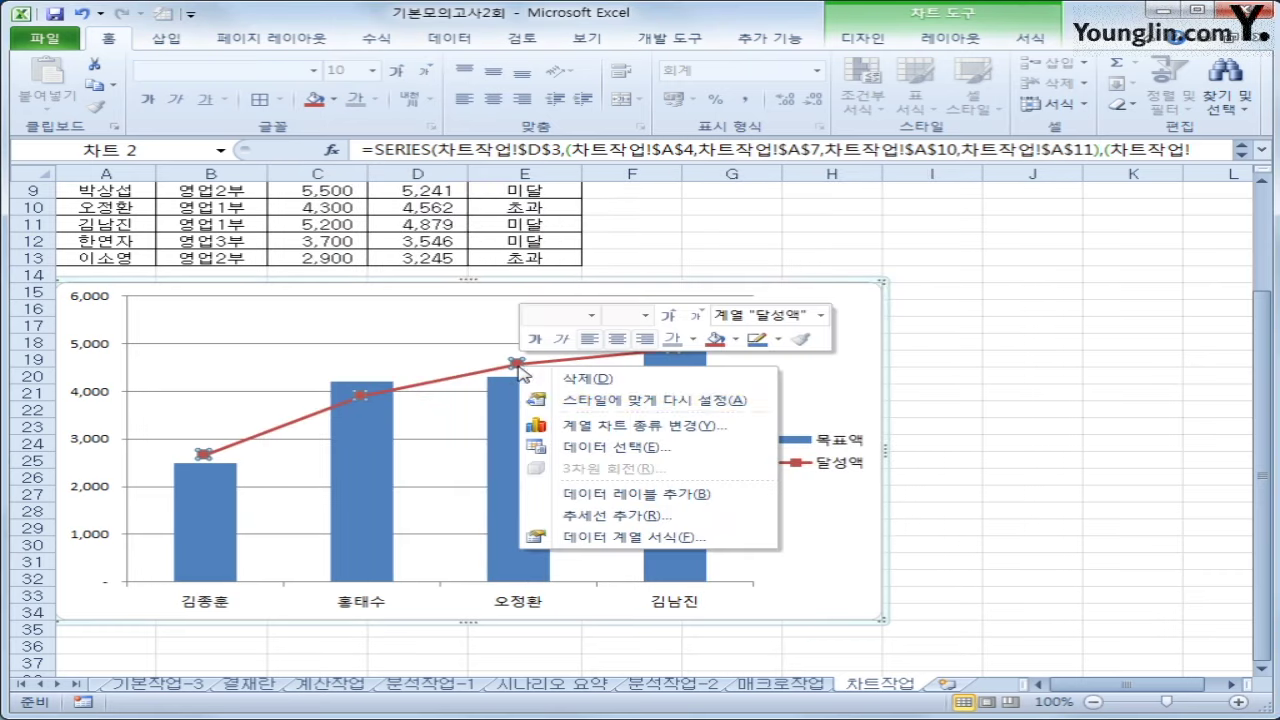
{"action": "left_click", "coordinate": [730, 538]}
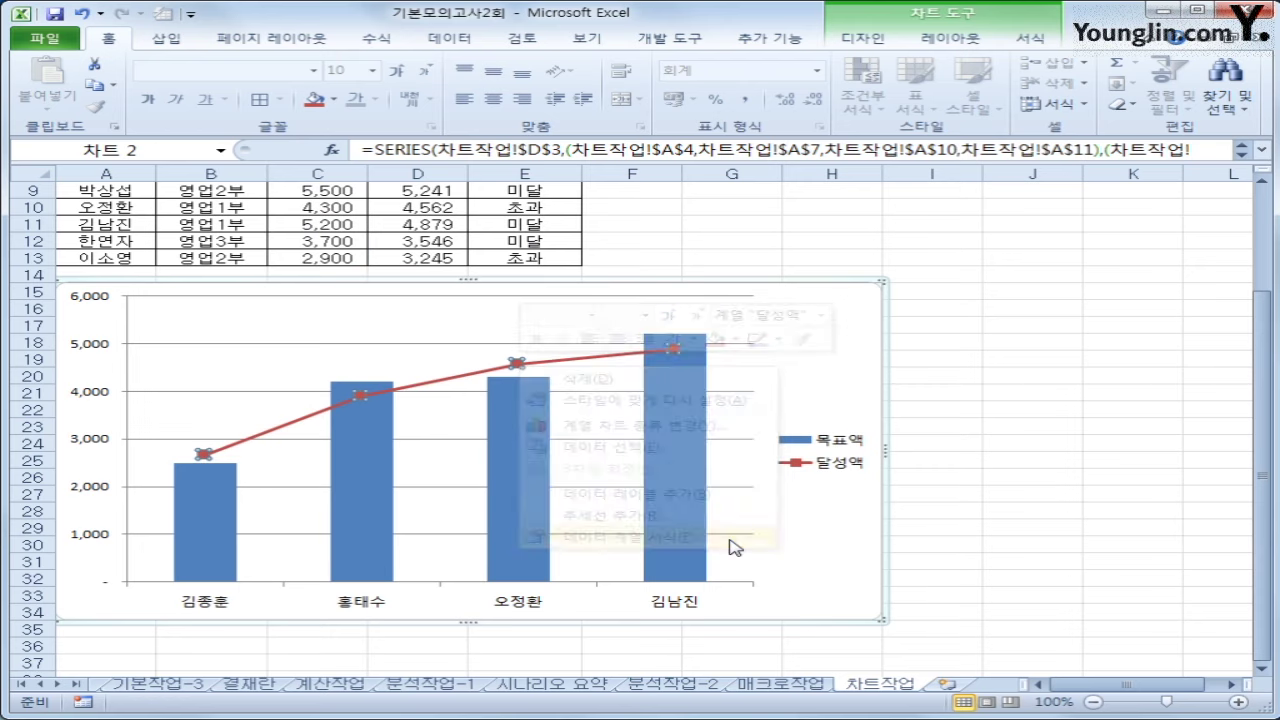
{"action": "left_click", "coordinate": [760, 192]}
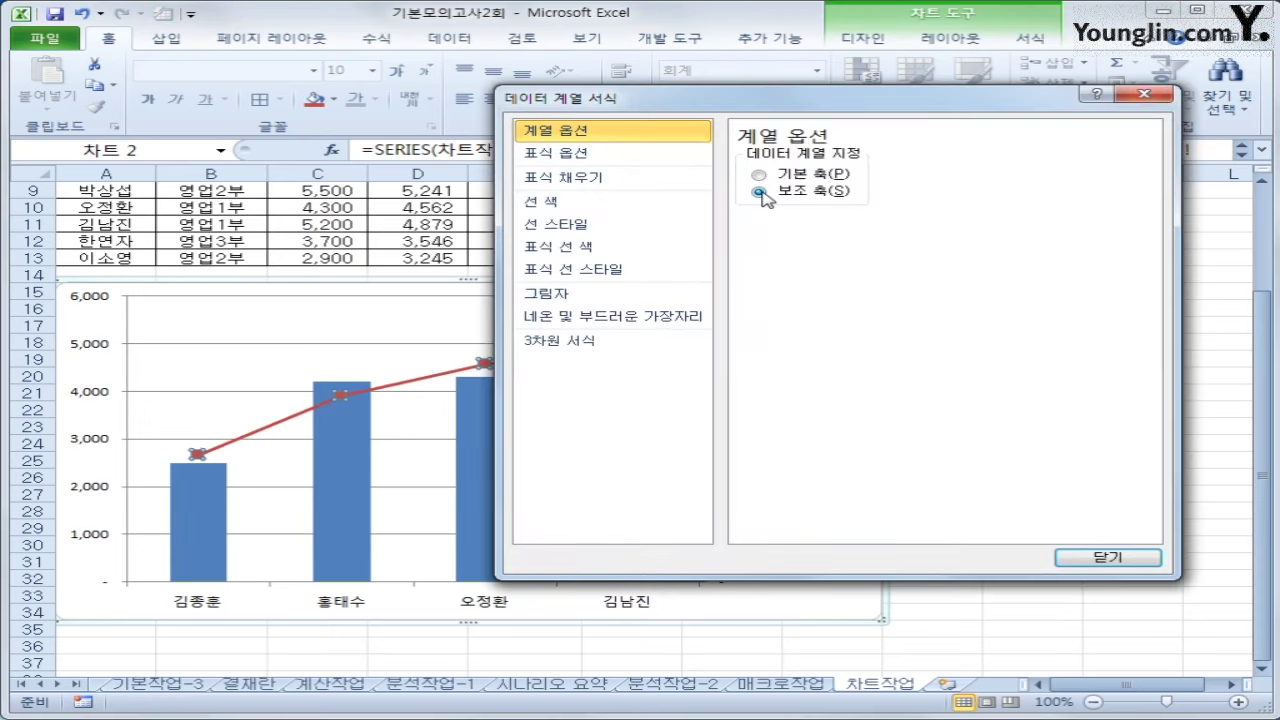
{"action": "left_click", "coordinate": [1081, 560]}
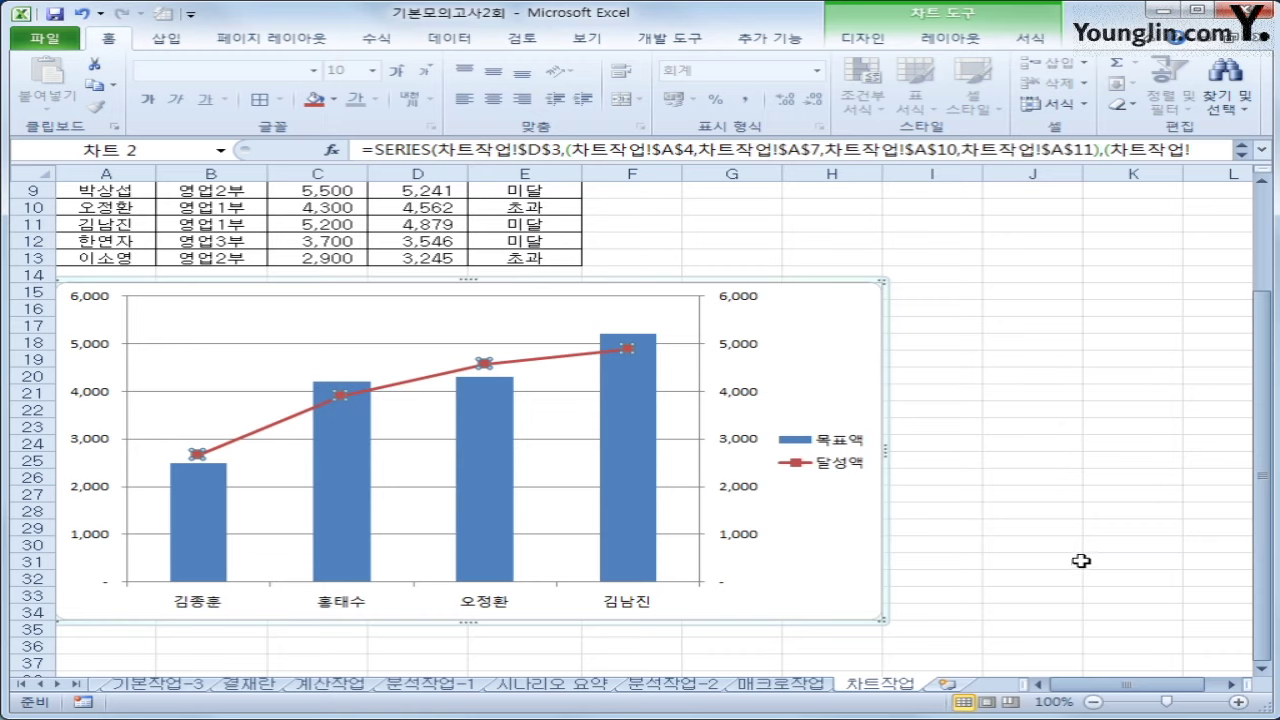
- Add a chart title above the plot (차트 위) reading 영업1부 매출현황
{"action": "left_click", "coordinate": [806, 343]}
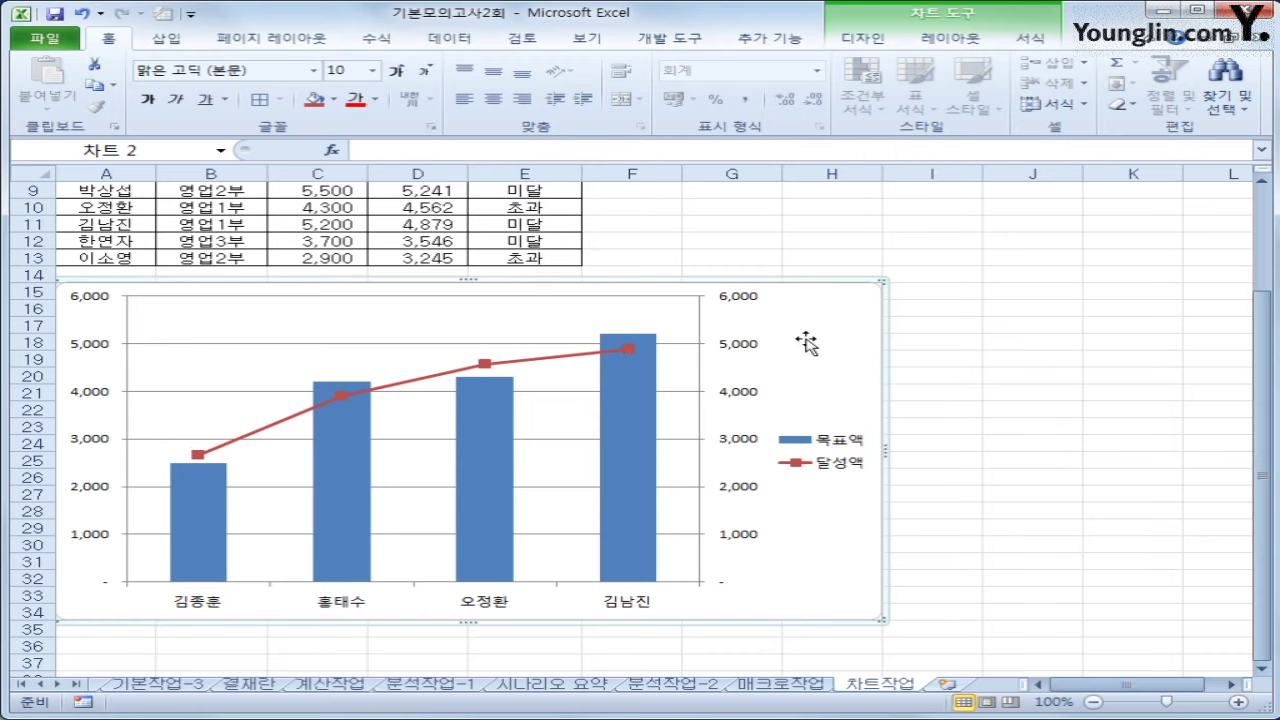
{"action": "left_click", "coordinate": [940, 37]}
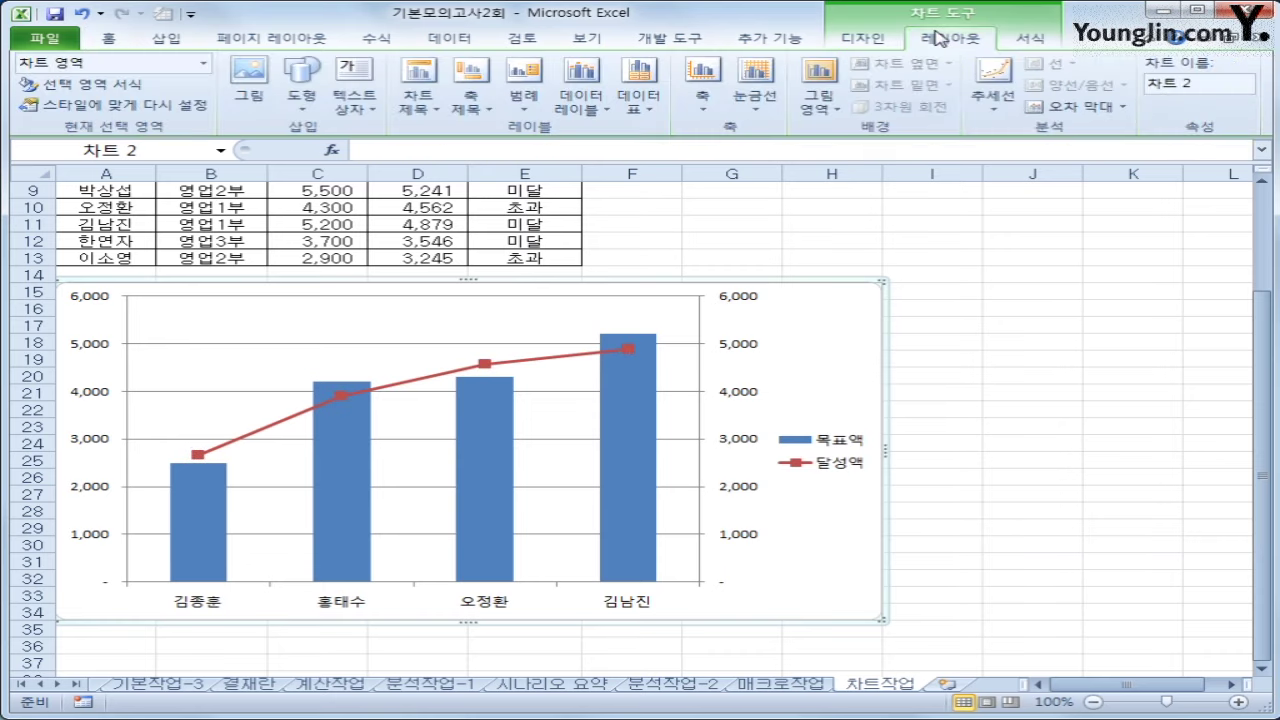
{"action": "left_click", "coordinate": [420, 112]}
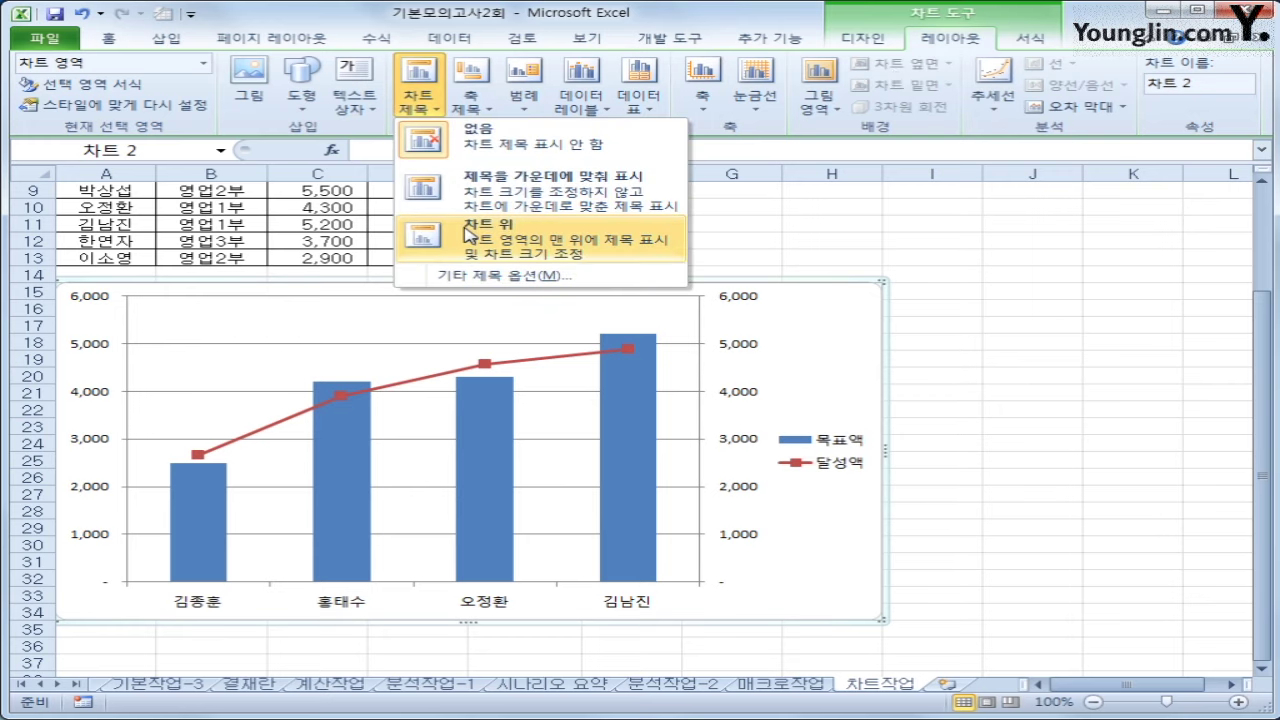
{"action": "left_click", "coordinate": [467, 233]}
{"action": "left_click", "coordinate": [394, 314]}
{"action": "left_click", "coordinate": [405, 313]}
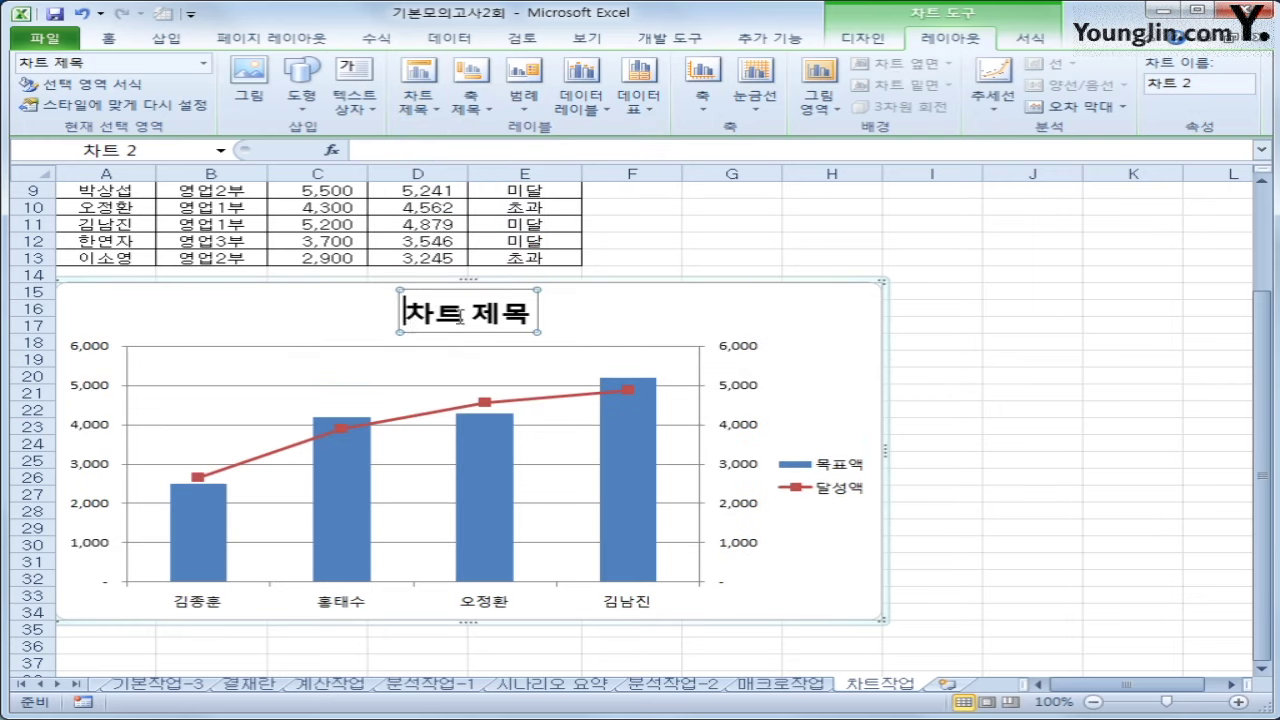
{"action": "left_click", "coordinate": [537, 314], "text": "shift"}
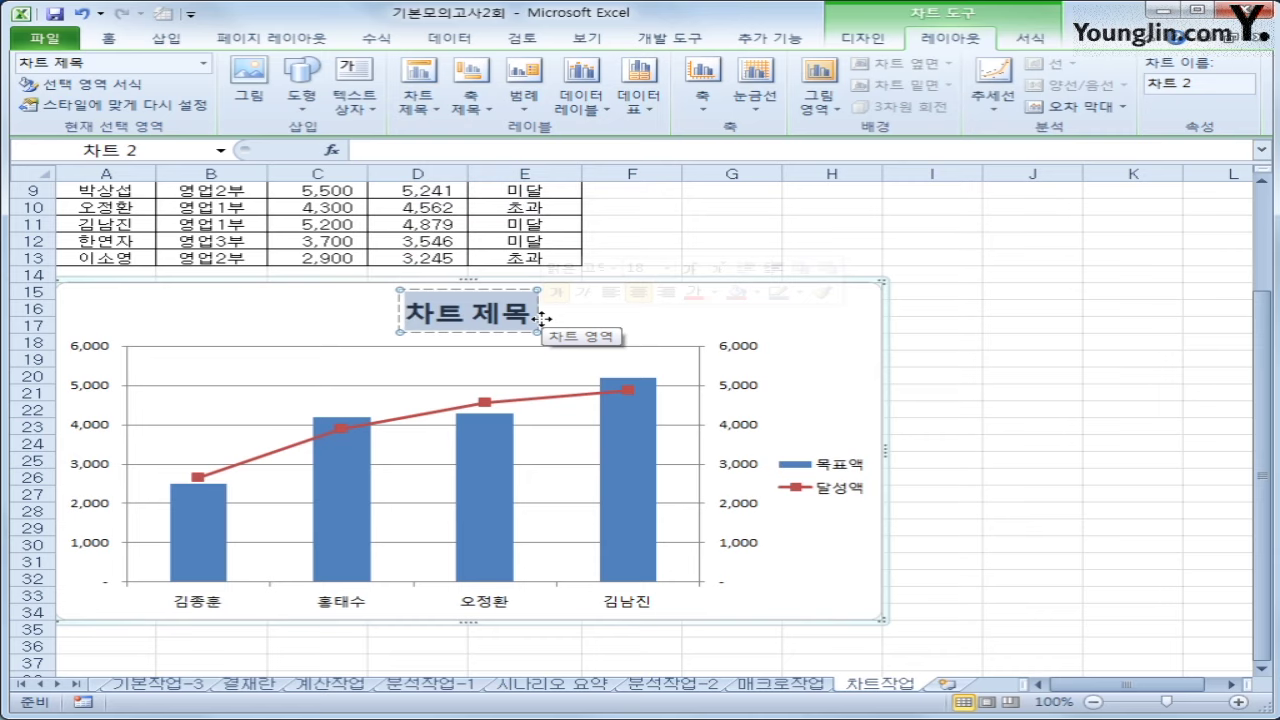
{"action": "type", "text": "영업1부"}
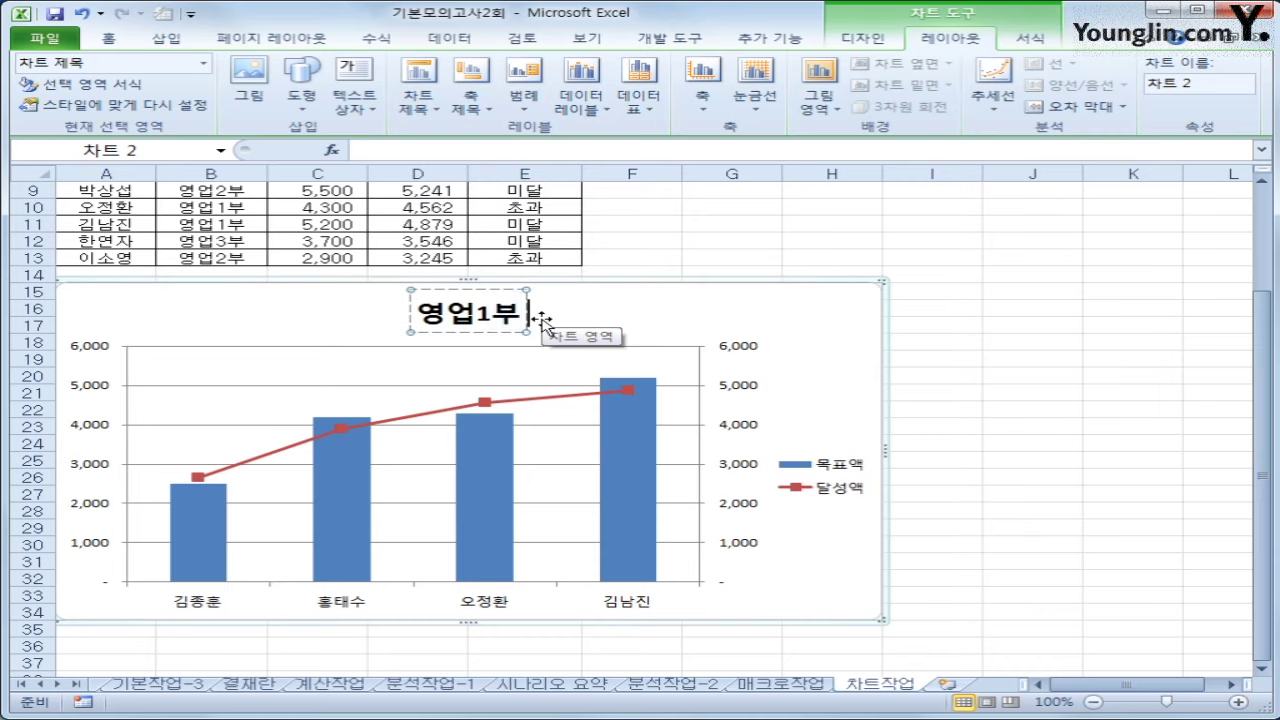
{"action": "type", "text": " 매출현화"}
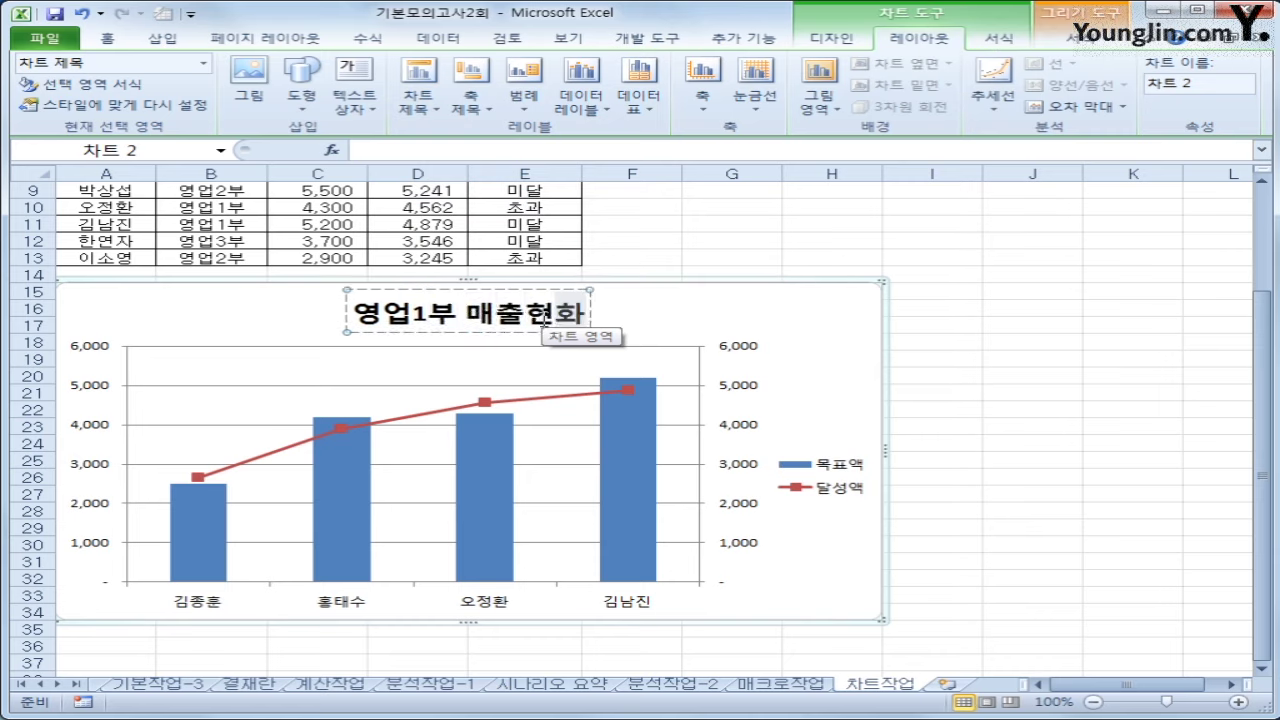
{"action": "type", "text": "ㅇ"}
- Add a primary vertical axis title with vertical text (세로 제목) reading 목표액
{"action": "left_click", "coordinate": [472, 100]}
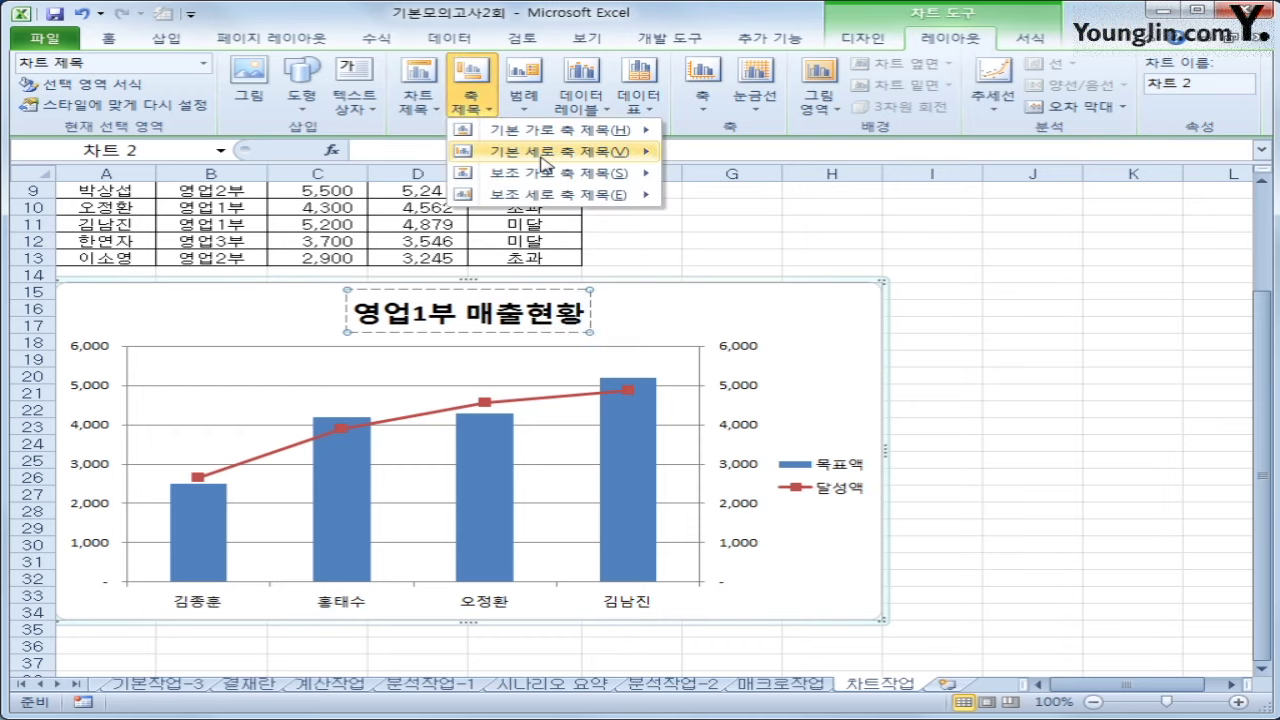
{"action": "mouse_move", "coordinate": [543, 163]}
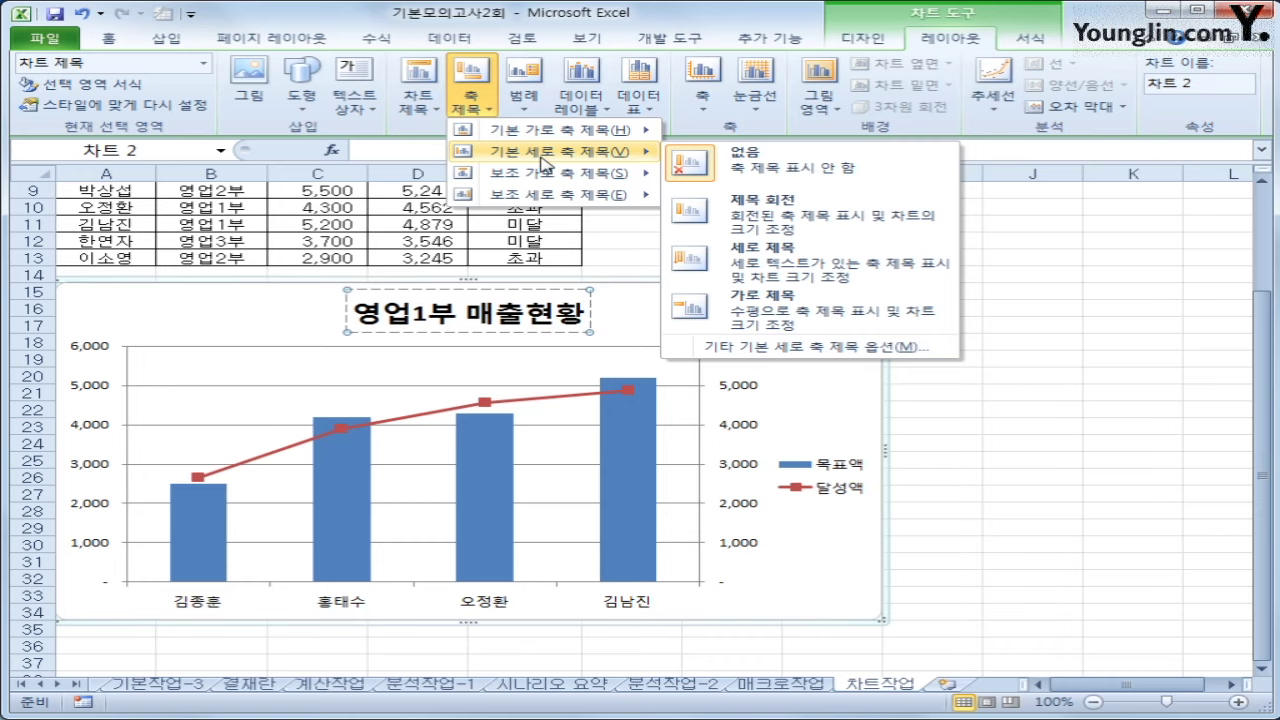
{"action": "left_click", "coordinate": [758, 271]}
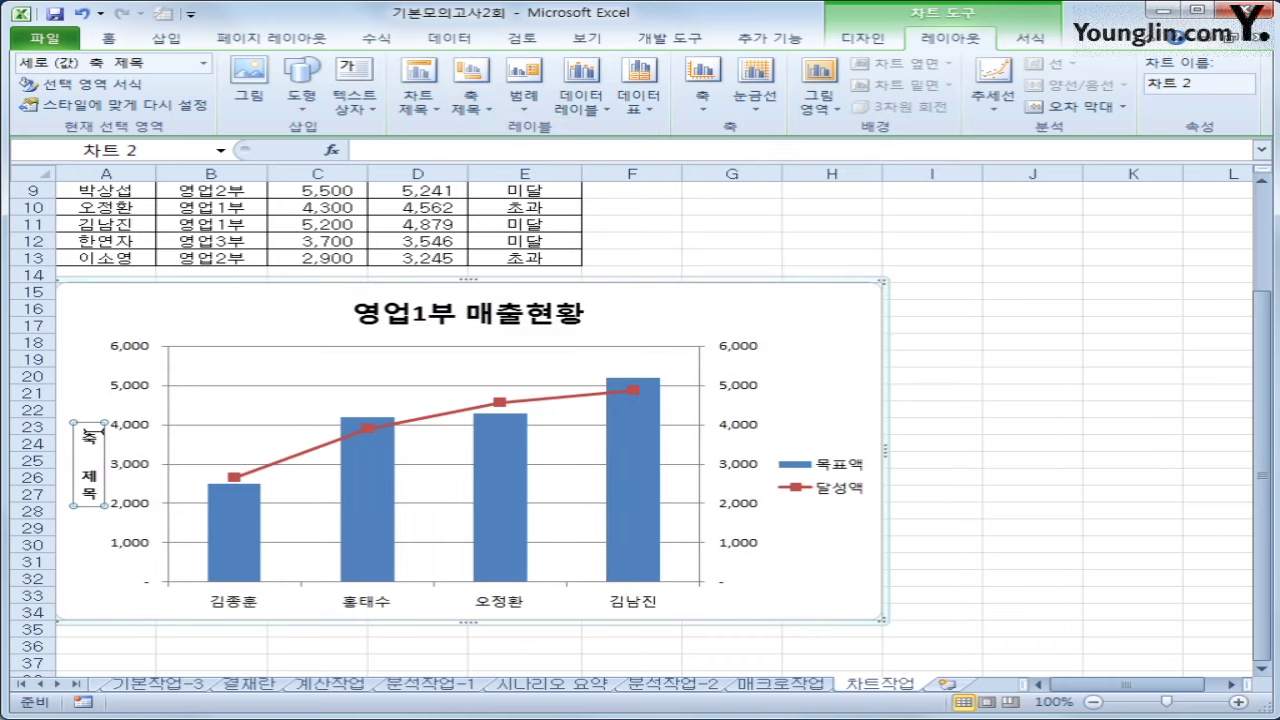
{"action": "left_click_drag", "start_coordinate": [86, 432], "coordinate": [88, 520]}
{"action": "type", "text": "목표액"}
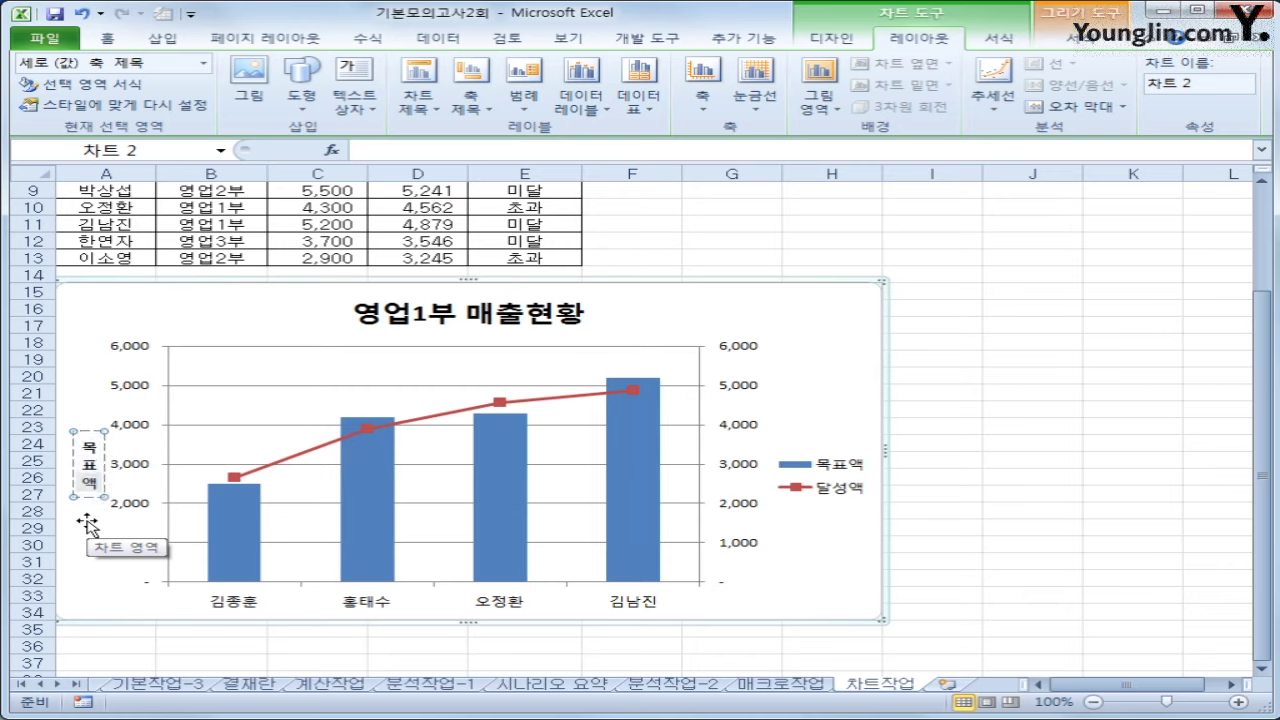
- Add a secondary vertical axis title with vertical text (세로 제목) reading 달성액
{"action": "left_click", "coordinate": [471, 88]}
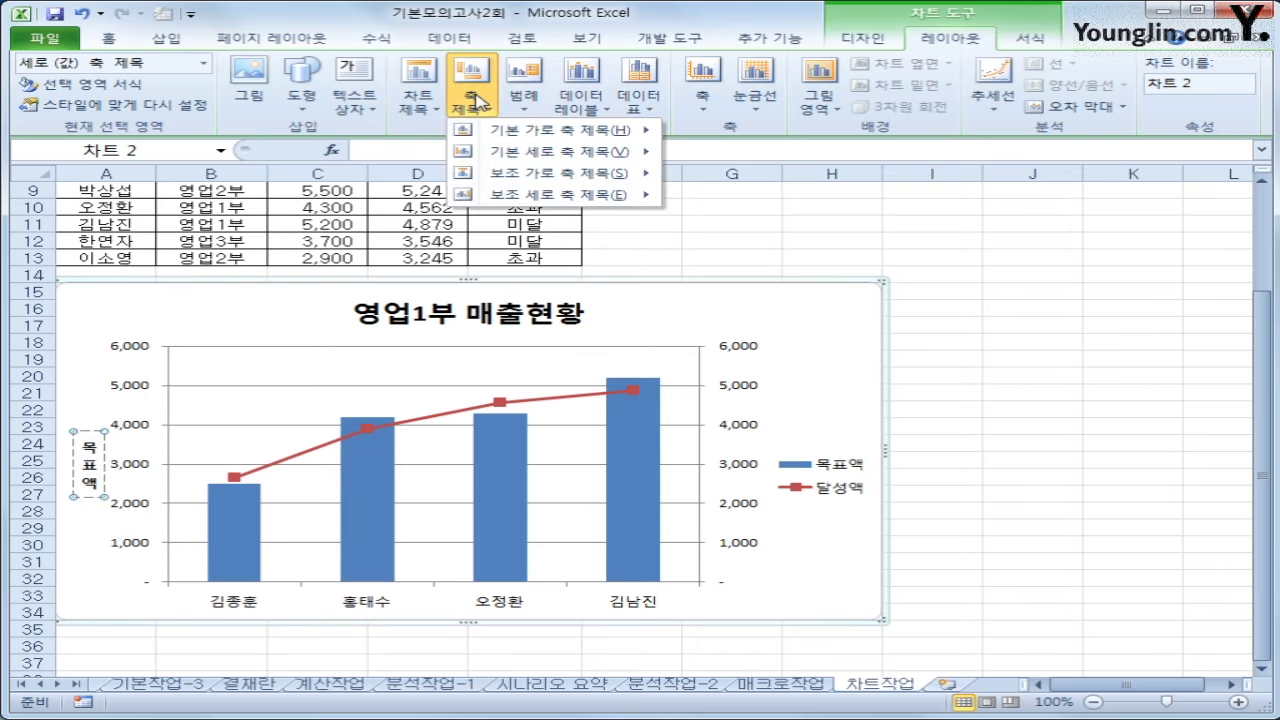
{"action": "mouse_move", "coordinate": [545, 194]}
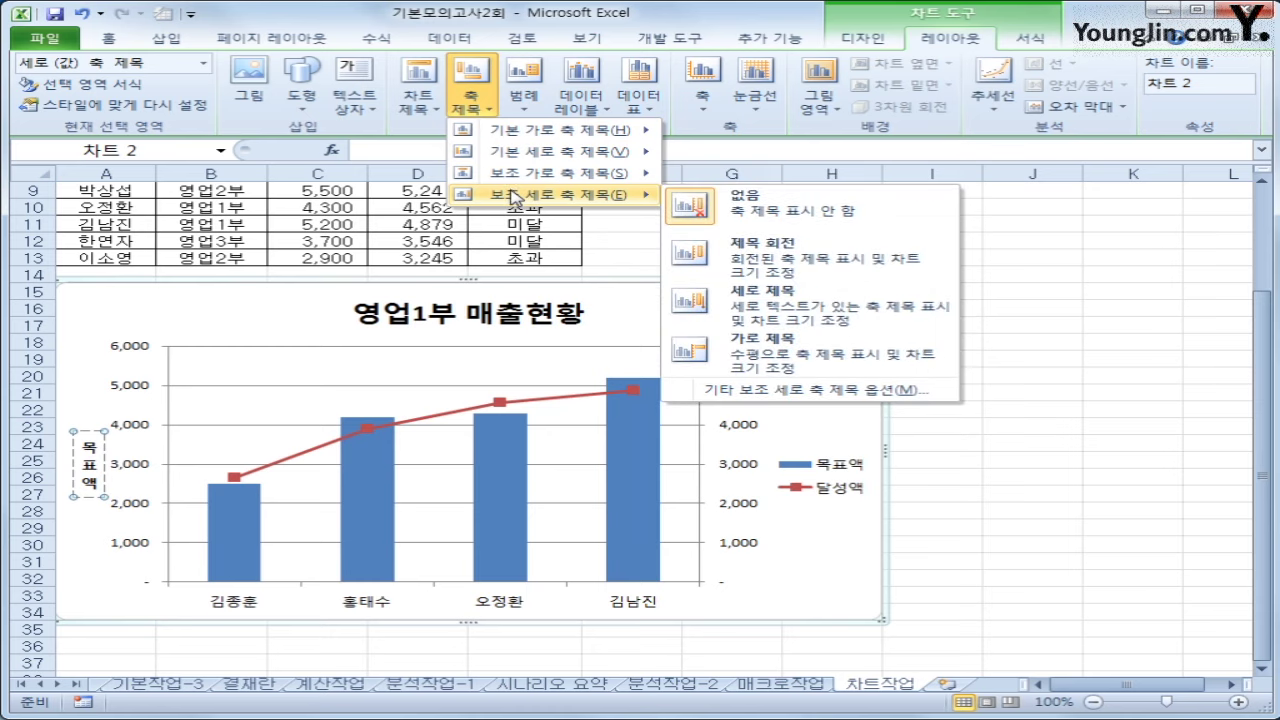
{"action": "left_click", "coordinate": [805, 316]}
{"action": "left_click_drag", "start_coordinate": [740, 432], "coordinate": [742, 522]}
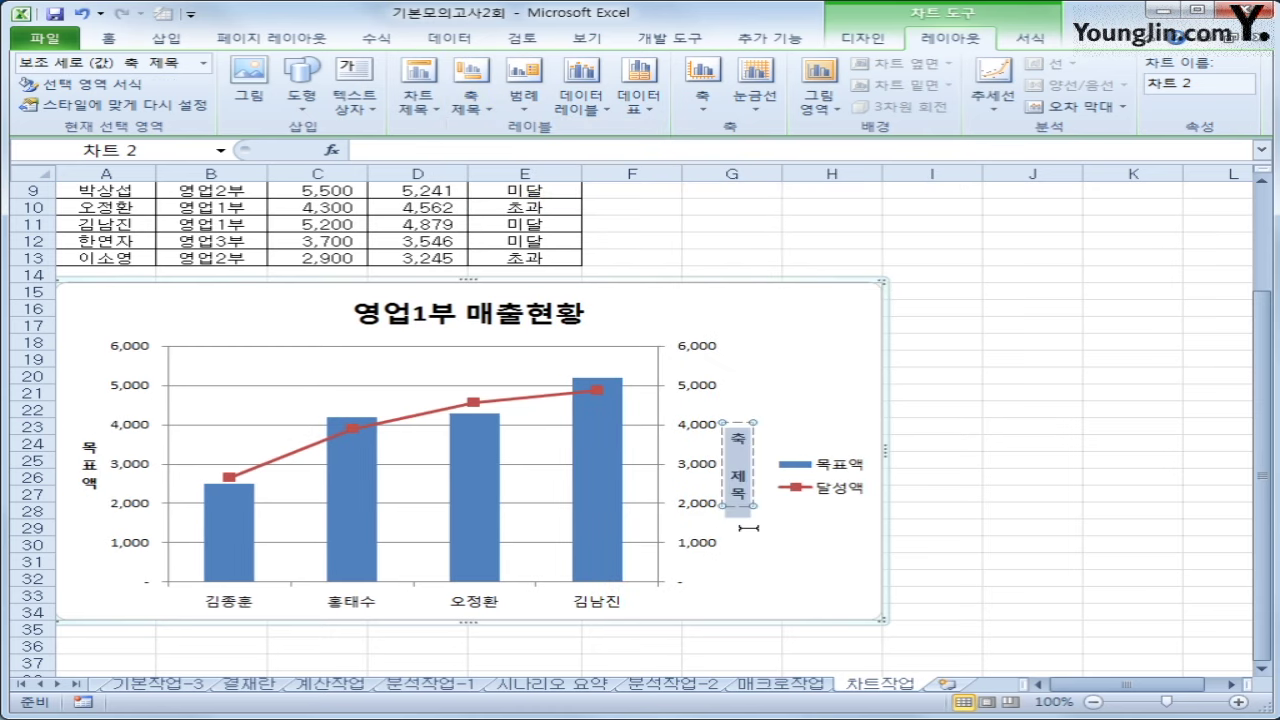
{"action": "type", "text": "달성액"}
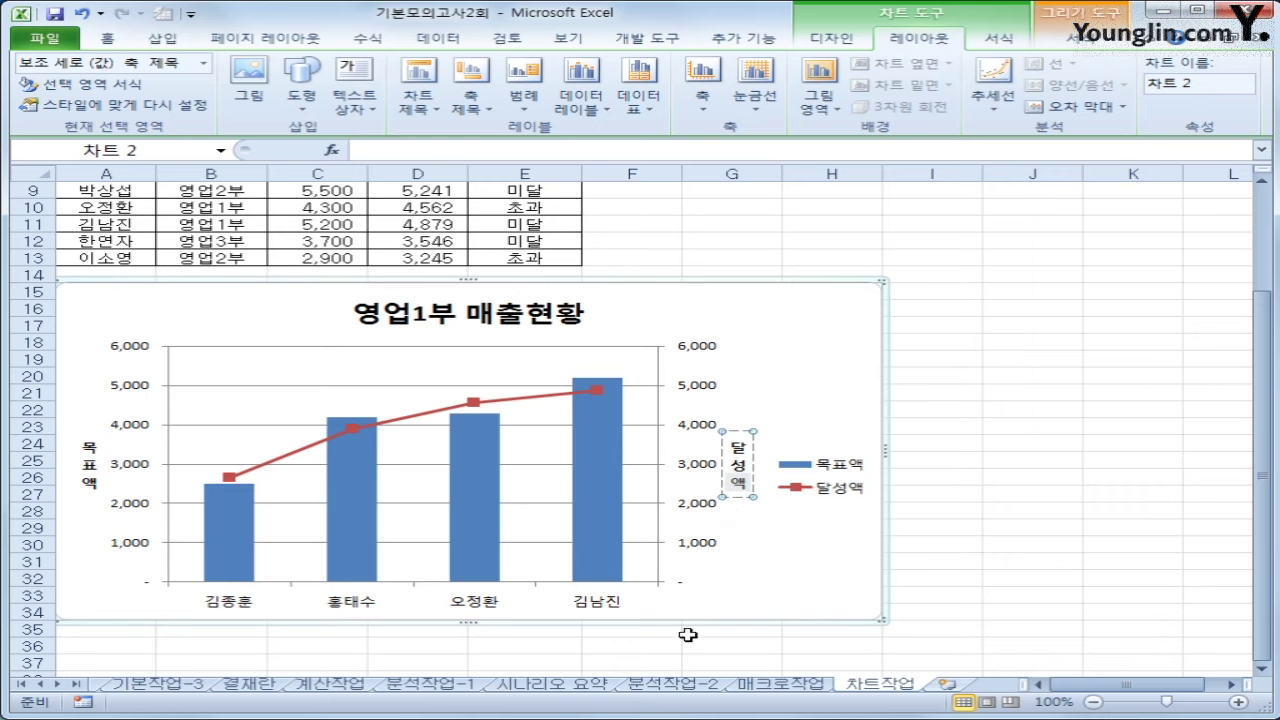
- Add a data label to only the last column of the 목표액 series
{"action": "left_click", "coordinate": [615, 567]}
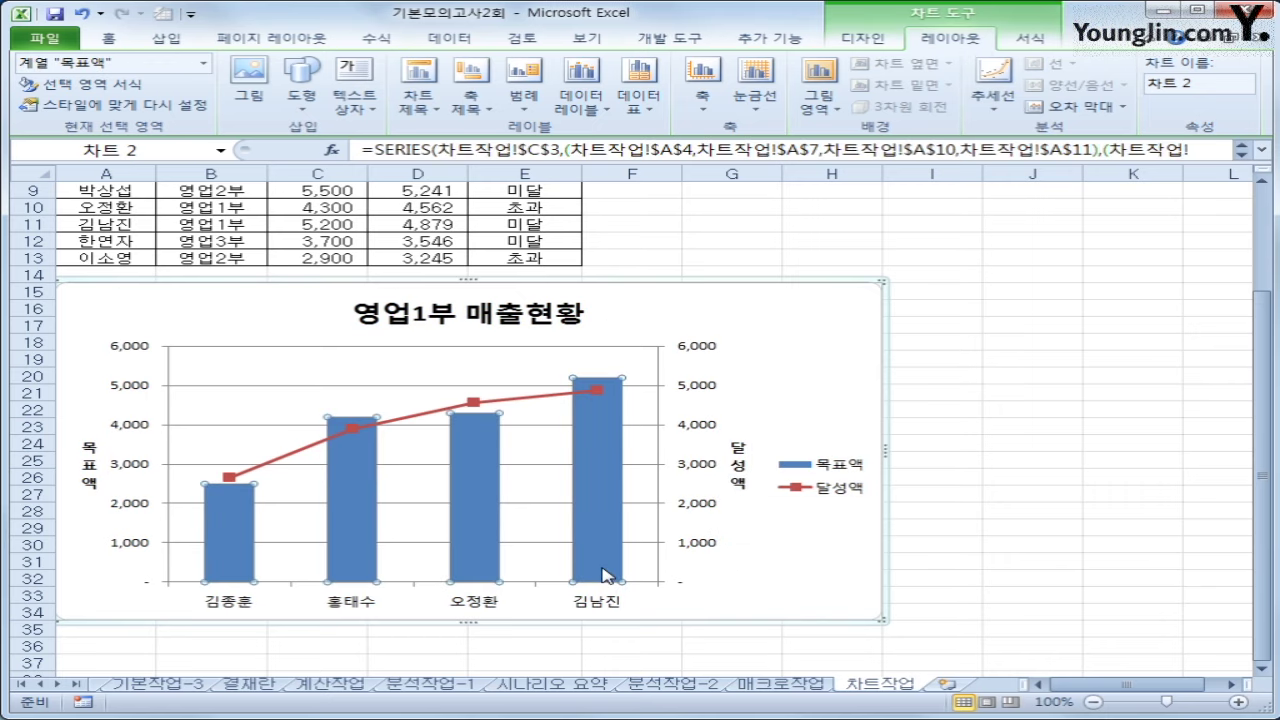
{"action": "left_click", "coordinate": [613, 460]}
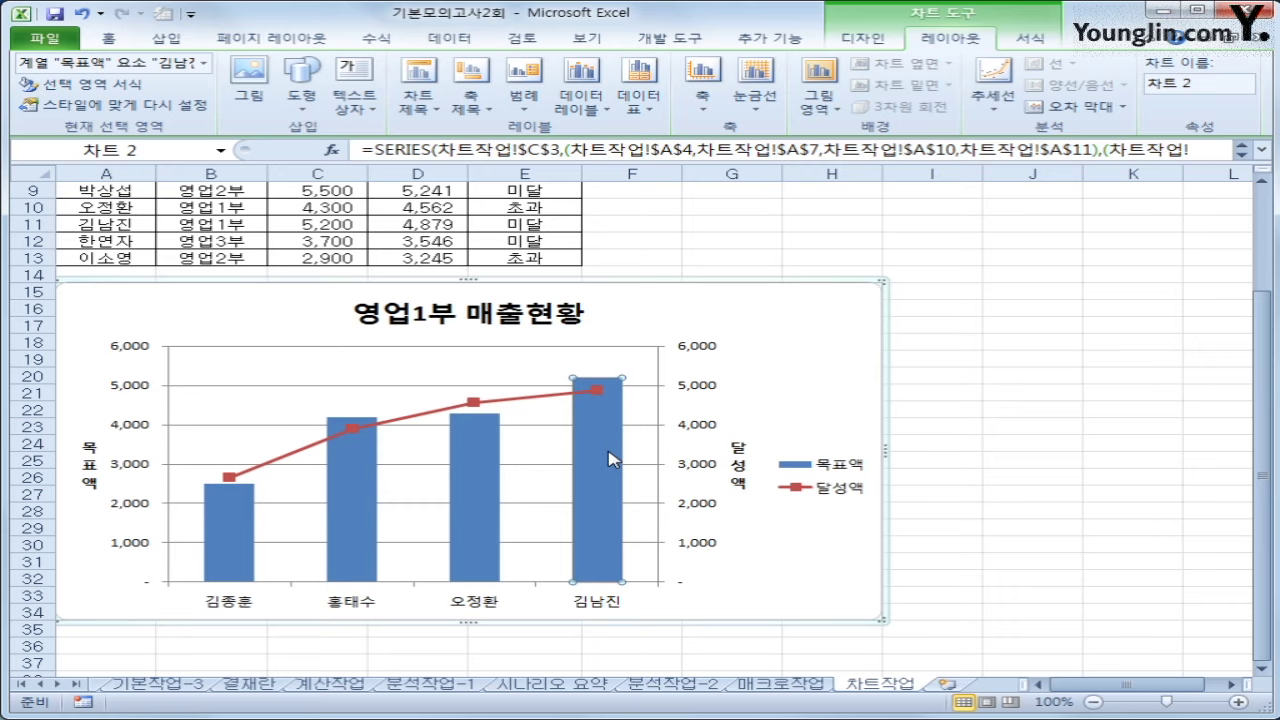
{"action": "right_click", "coordinate": [613, 460]}
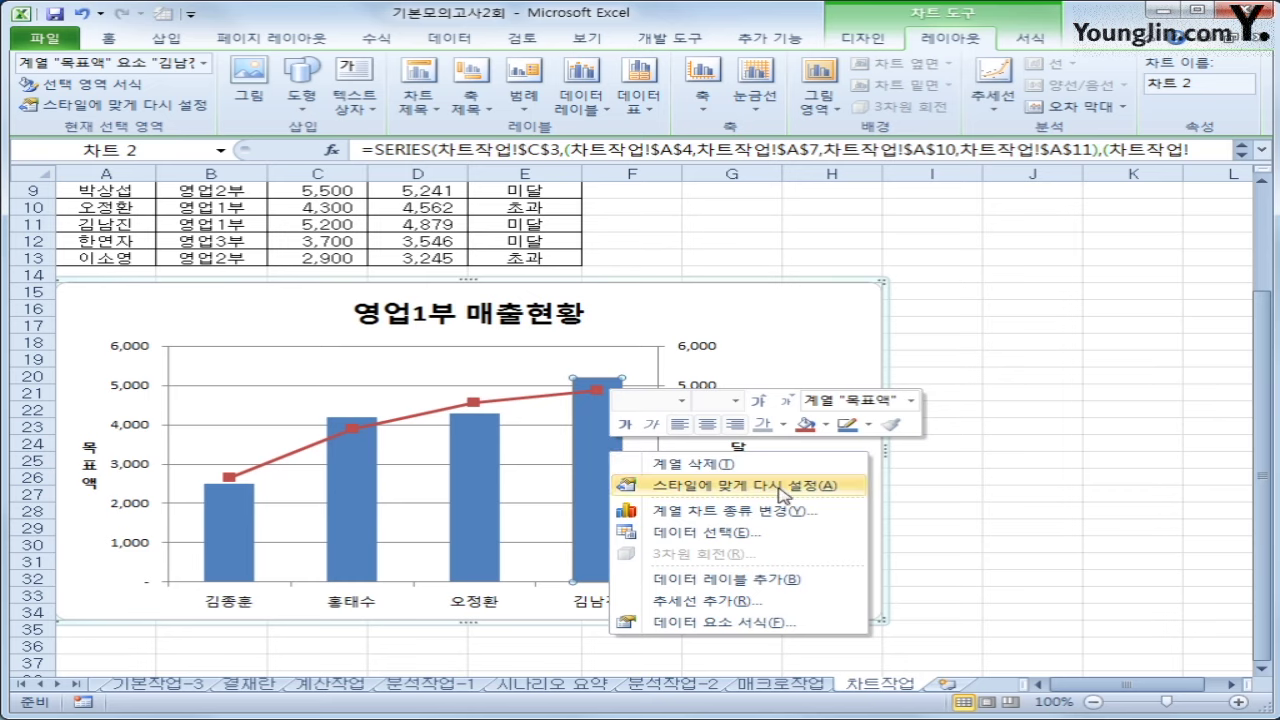
{"action": "left_click", "coordinate": [796, 580]}
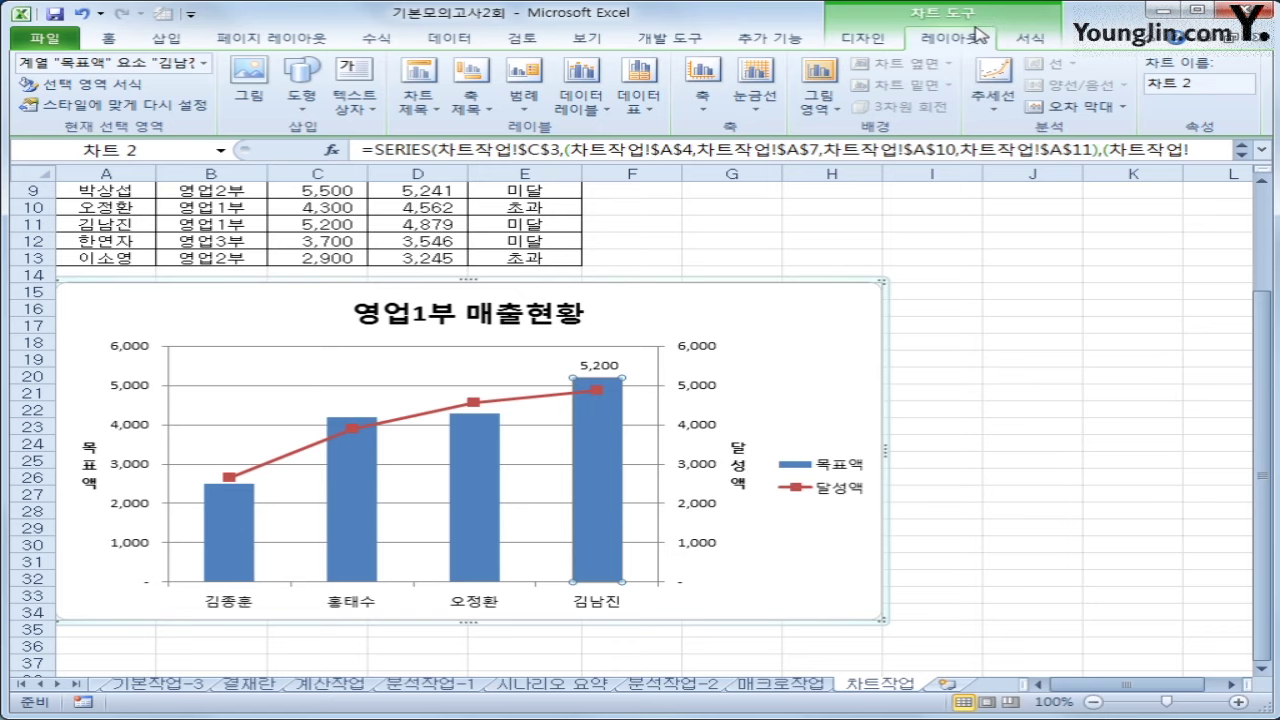
- Place the legend below the plot (아래쪽에 범례 표시) and format its text as 돋움체, size 11, italic
{"action": "left_click", "coordinate": [524, 100]}
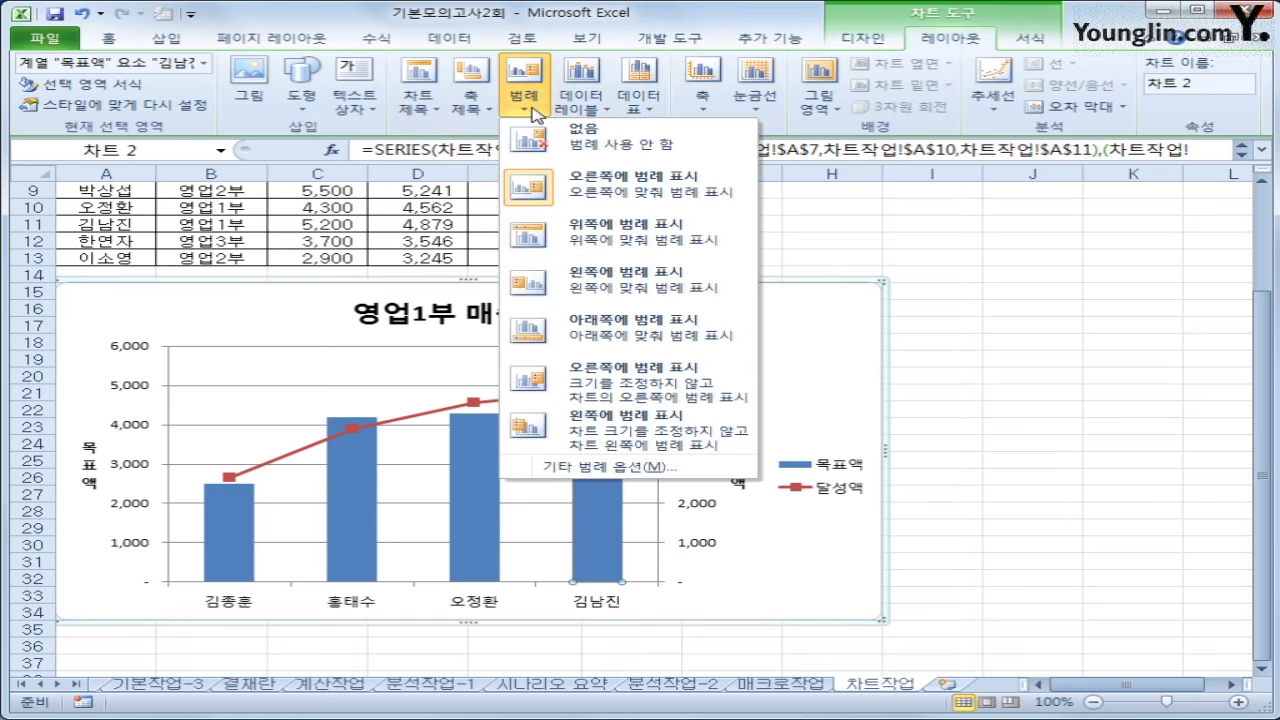
{"action": "left_click", "coordinate": [601, 336]}
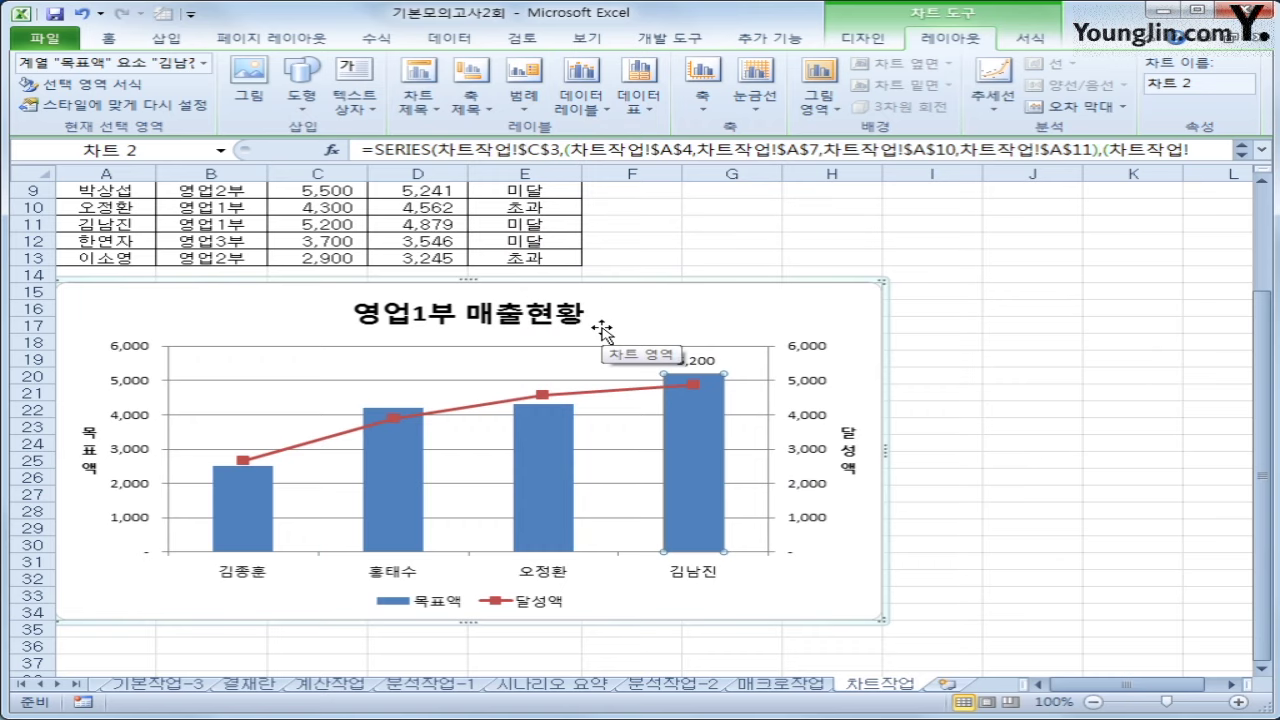
{"action": "scroll", "coordinate": [601, 330], "scroll_direction": "down", "scroll_amount": 2}
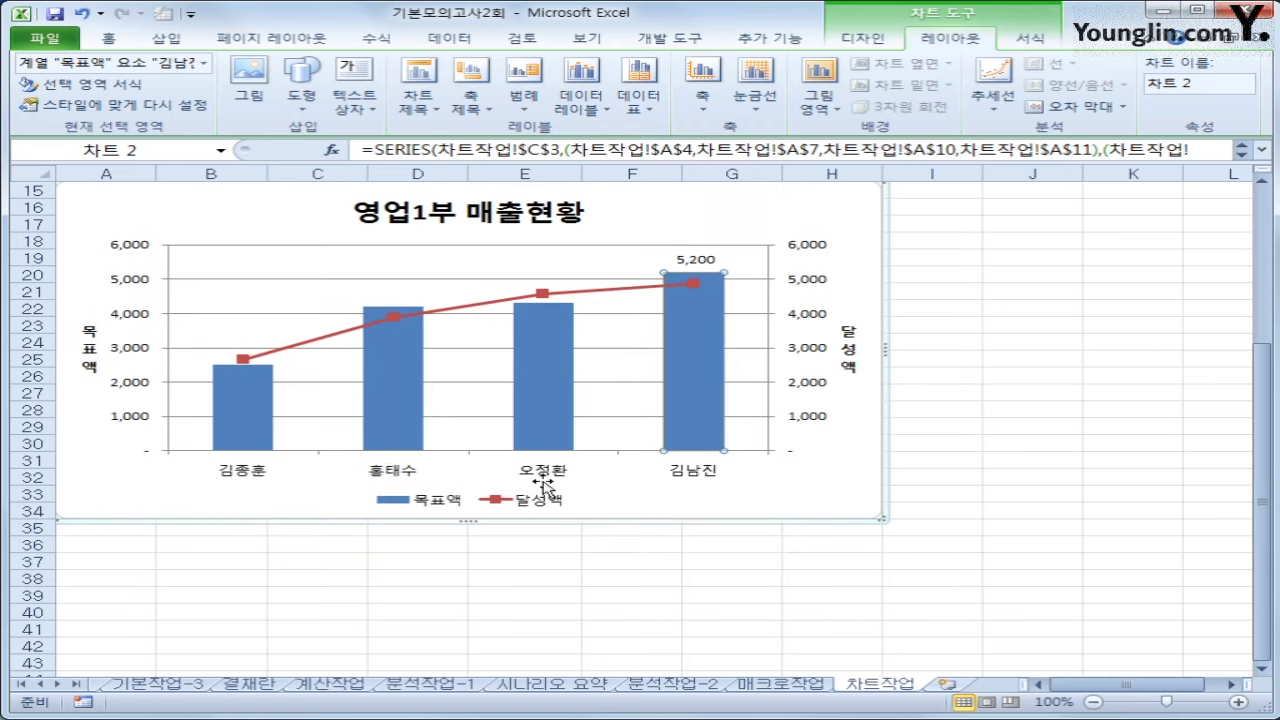
{"action": "left_click", "coordinate": [541, 506]}
{"action": "right_click", "coordinate": [541, 507]}
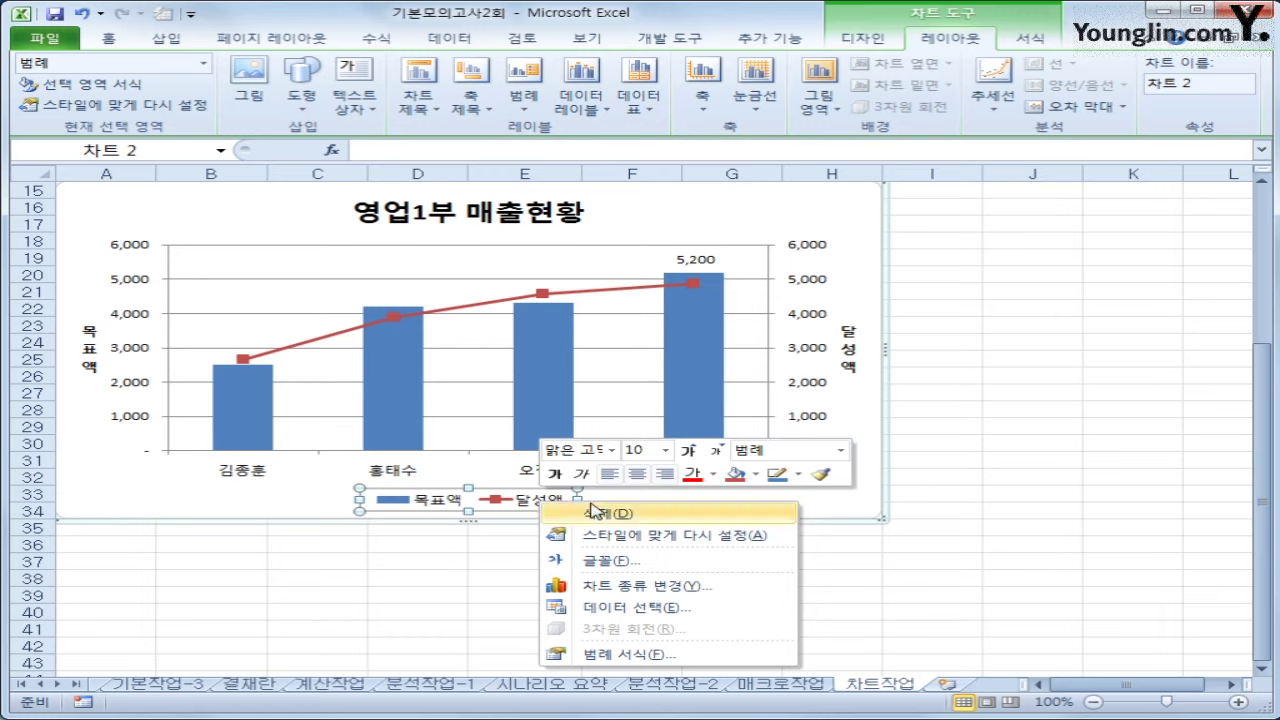
{"action": "left_click", "coordinate": [601, 450]}
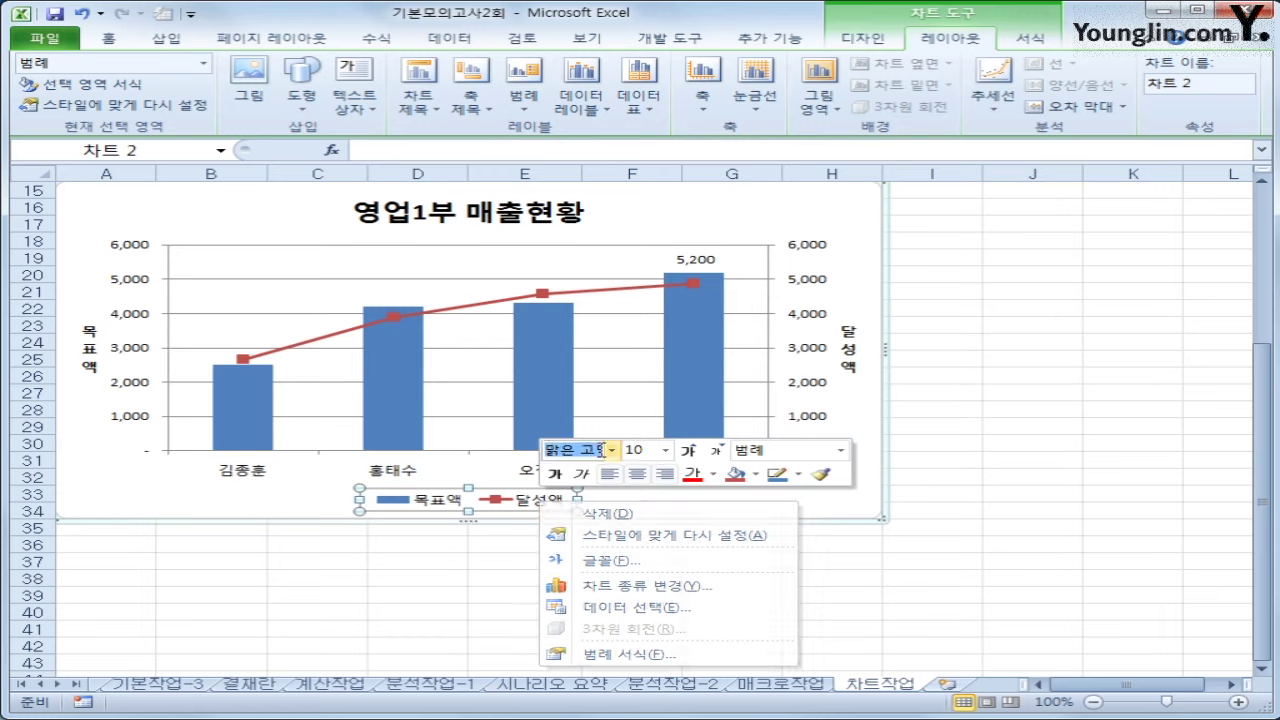
{"action": "type", "text": "돋ㅇ"}
{"action": "type", "text": "움체"}
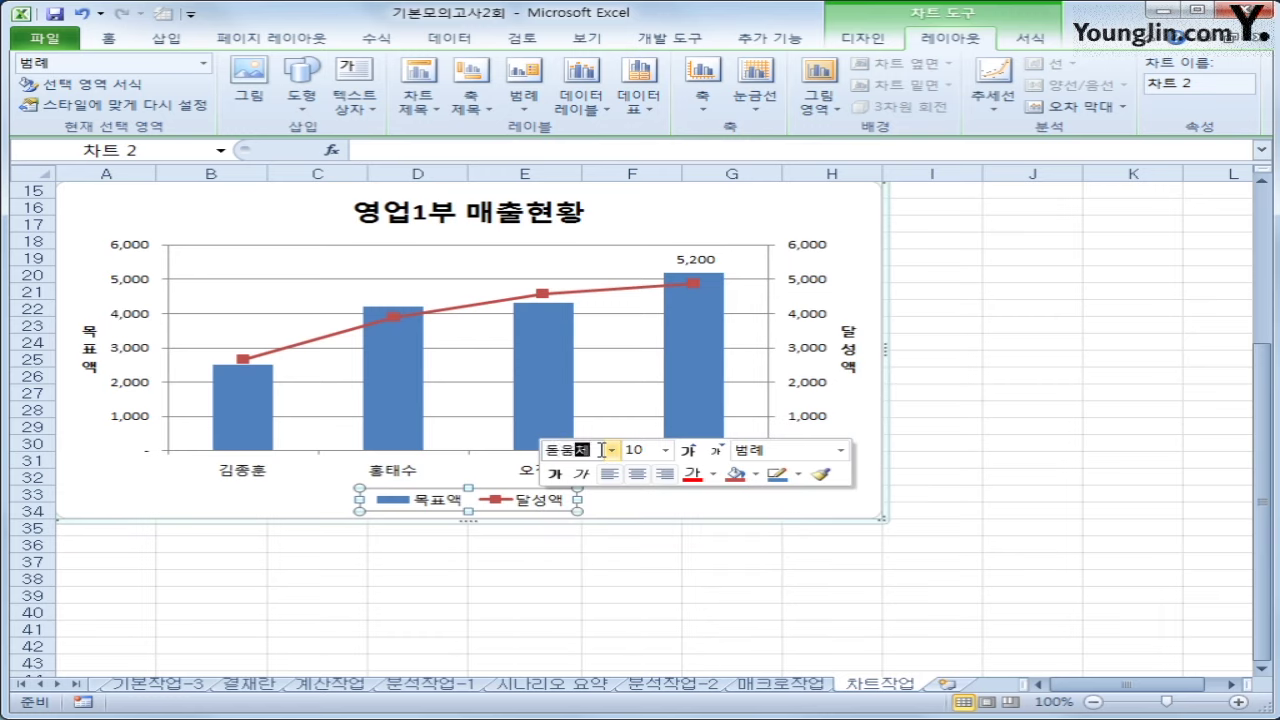
{"action": "key", "text": "Return"}
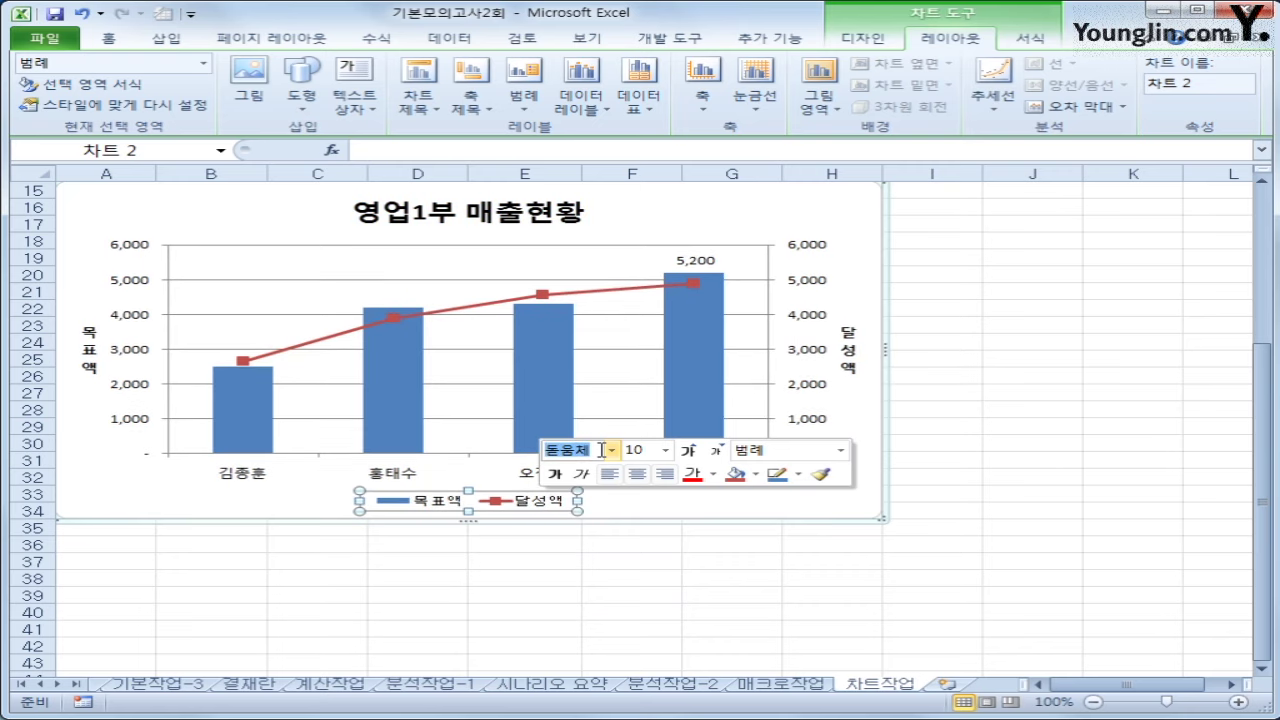
{"action": "left_click", "coordinate": [665, 450]}
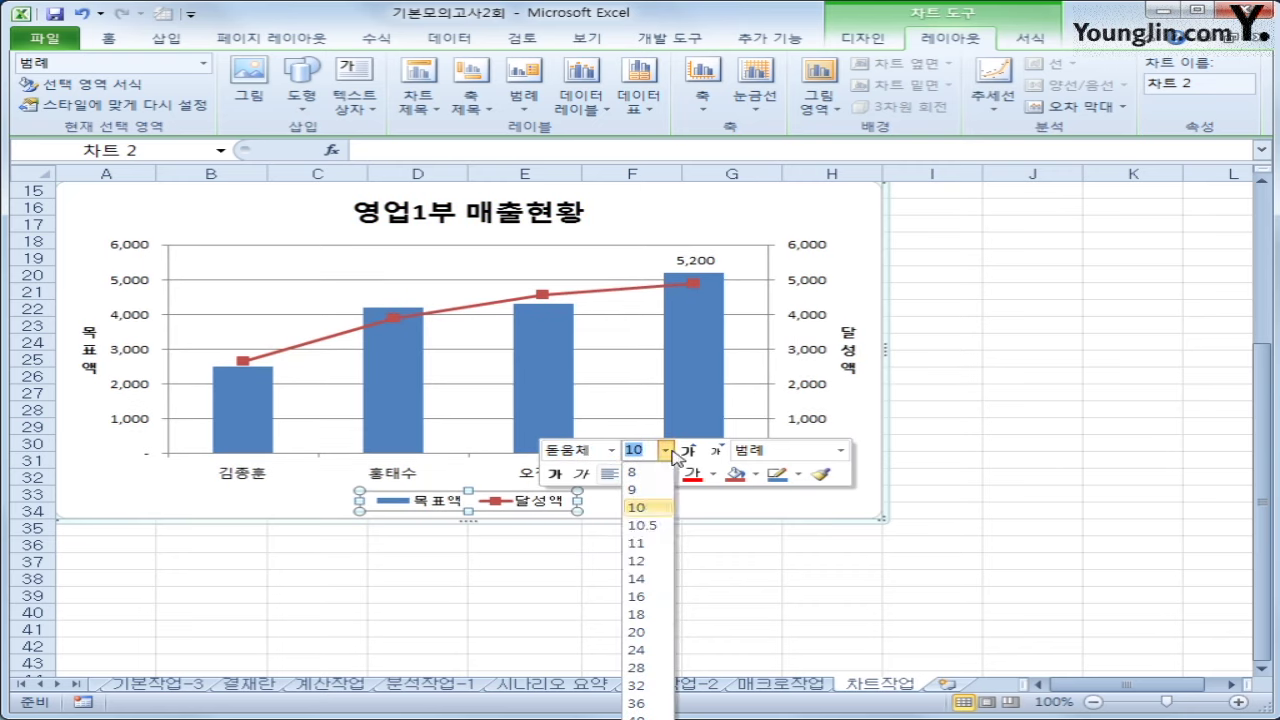
{"action": "left_click", "coordinate": [647, 542]}
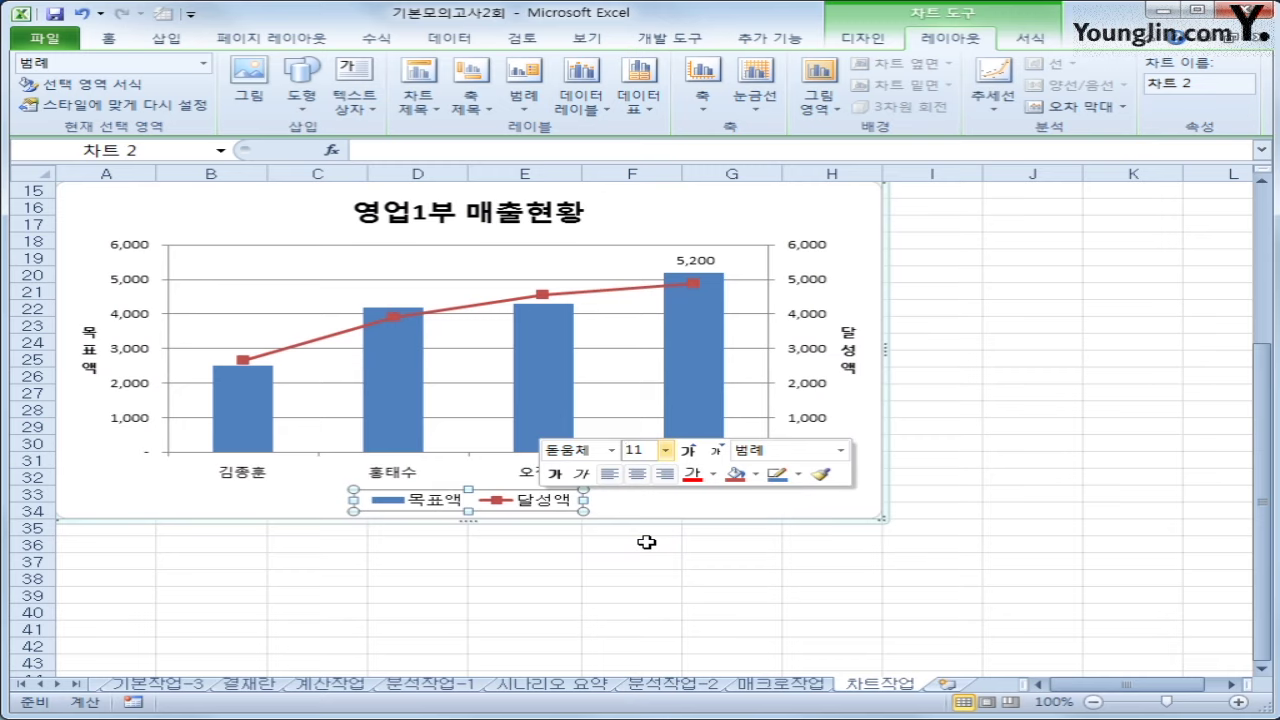
{"action": "left_click", "coordinate": [581, 476]}
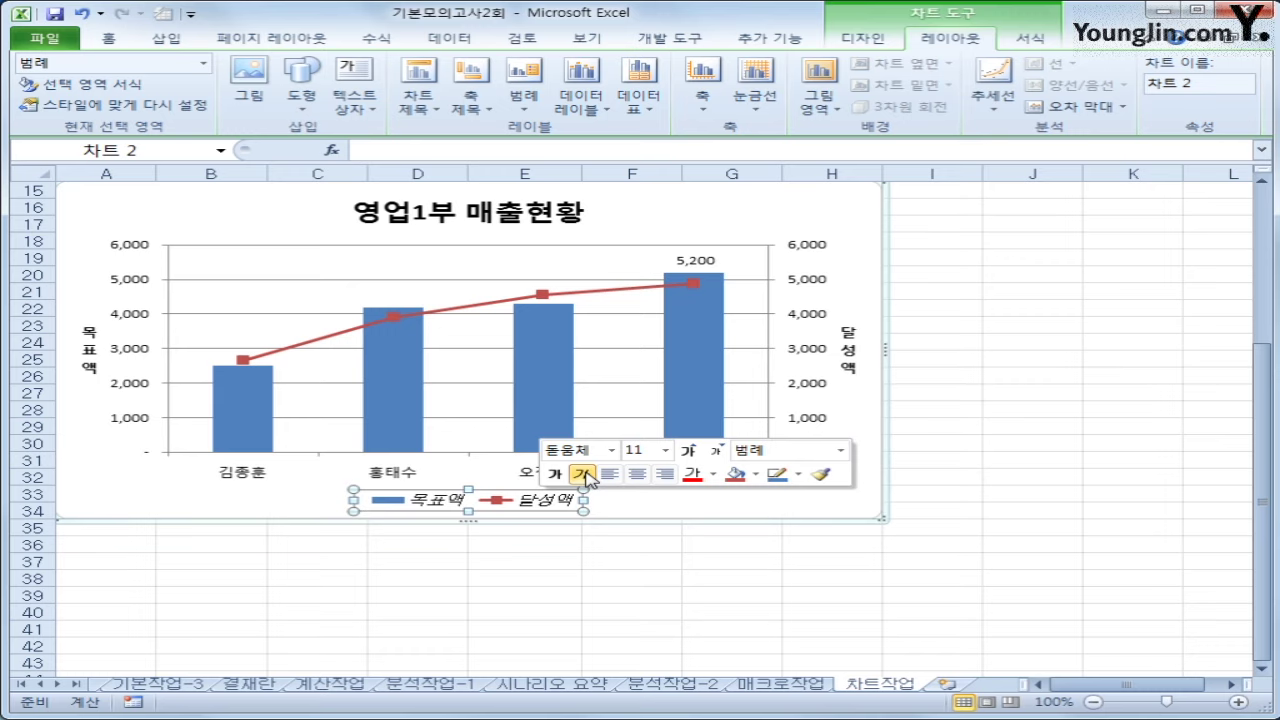
- Give the legend an outer (바깥쪽) preset shadow cast toward the lower right
{"action": "right_click", "coordinate": [505, 497]}
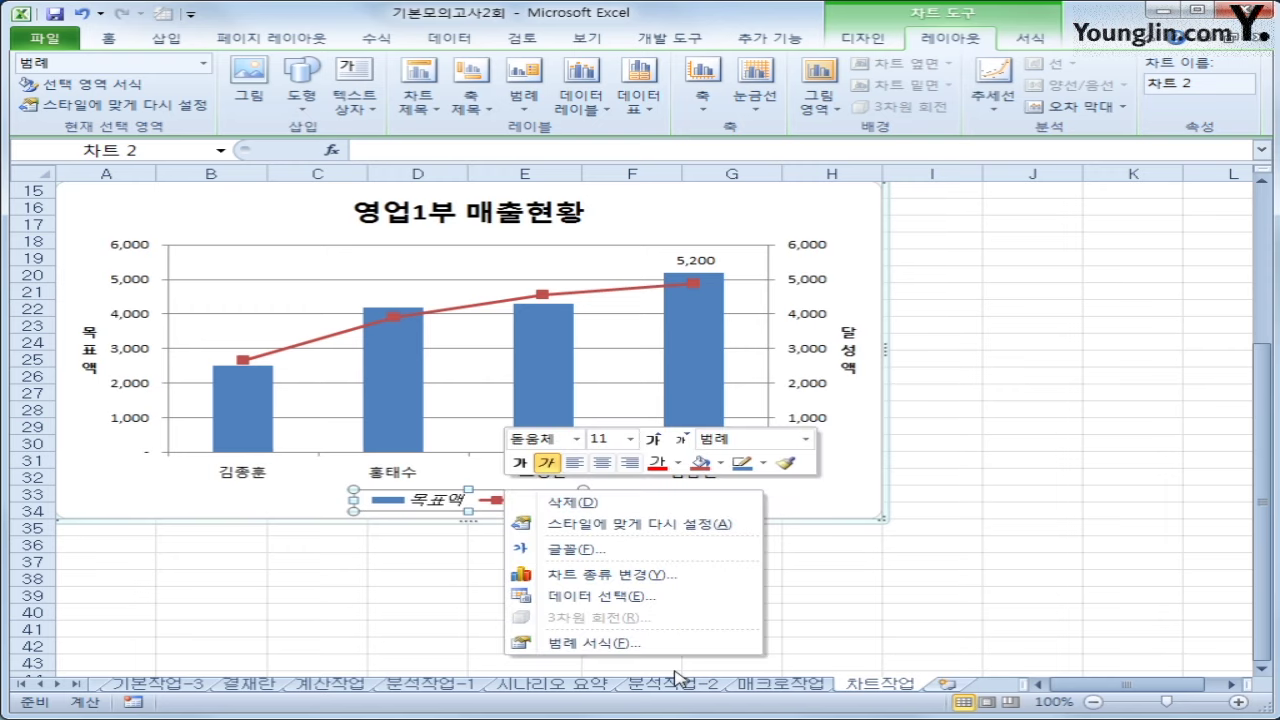
{"action": "left_click", "coordinate": [690, 642]}
{"action": "left_click", "coordinate": [646, 230]}
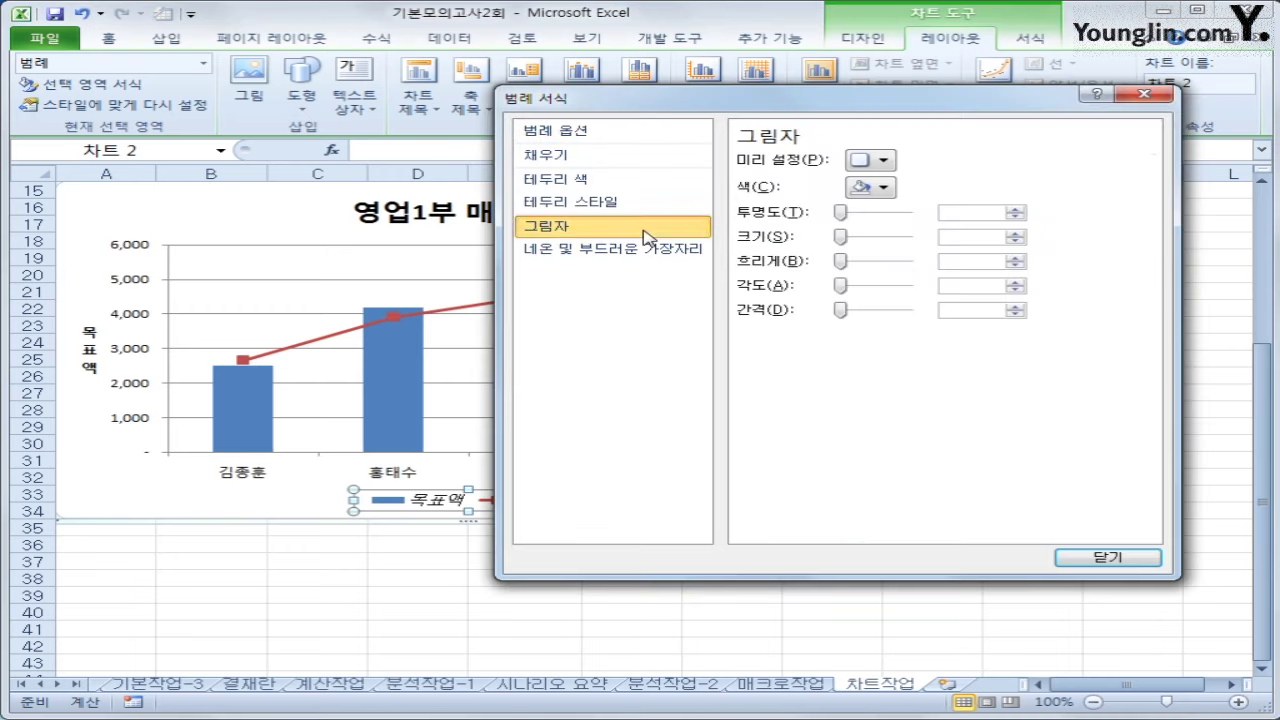
{"action": "left_click", "coordinate": [885, 167]}
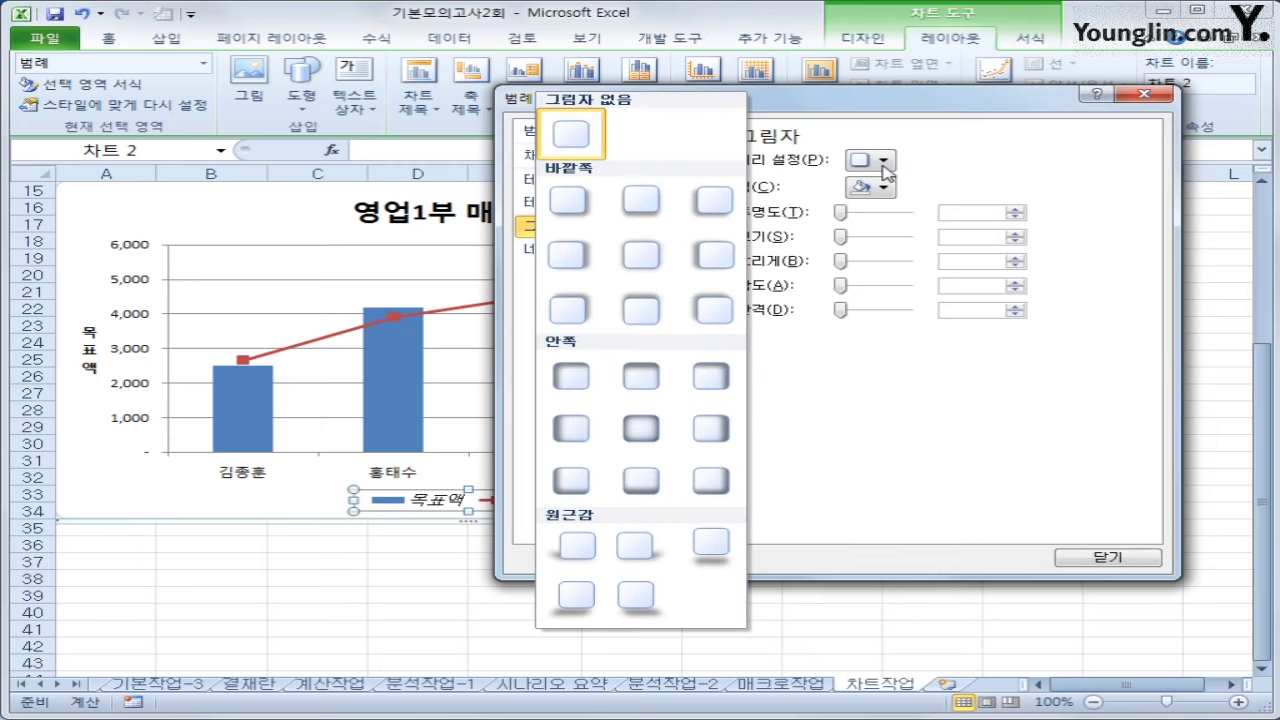
{"action": "left_click", "coordinate": [576, 212]}
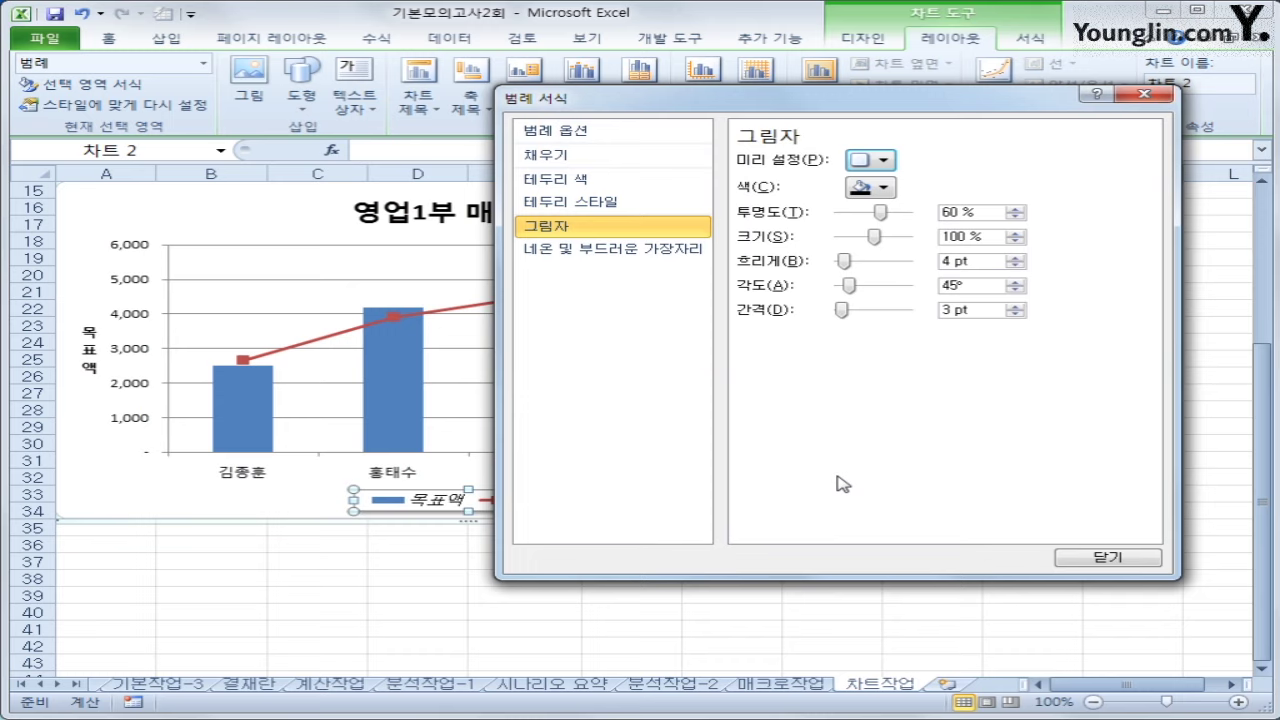
- Fill the legend with solid white (단색 채우기) and finish its formatting
{"action": "left_click", "coordinate": [586, 157]}
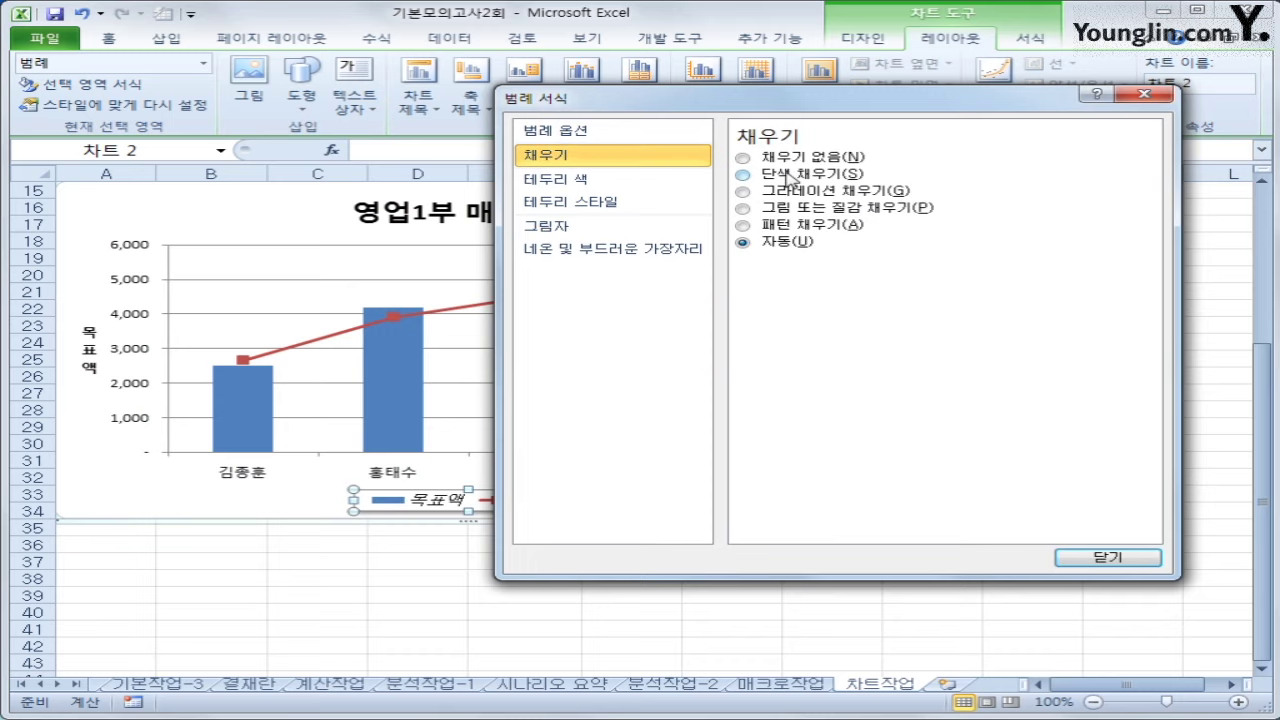
{"action": "left_click", "coordinate": [789, 176]}
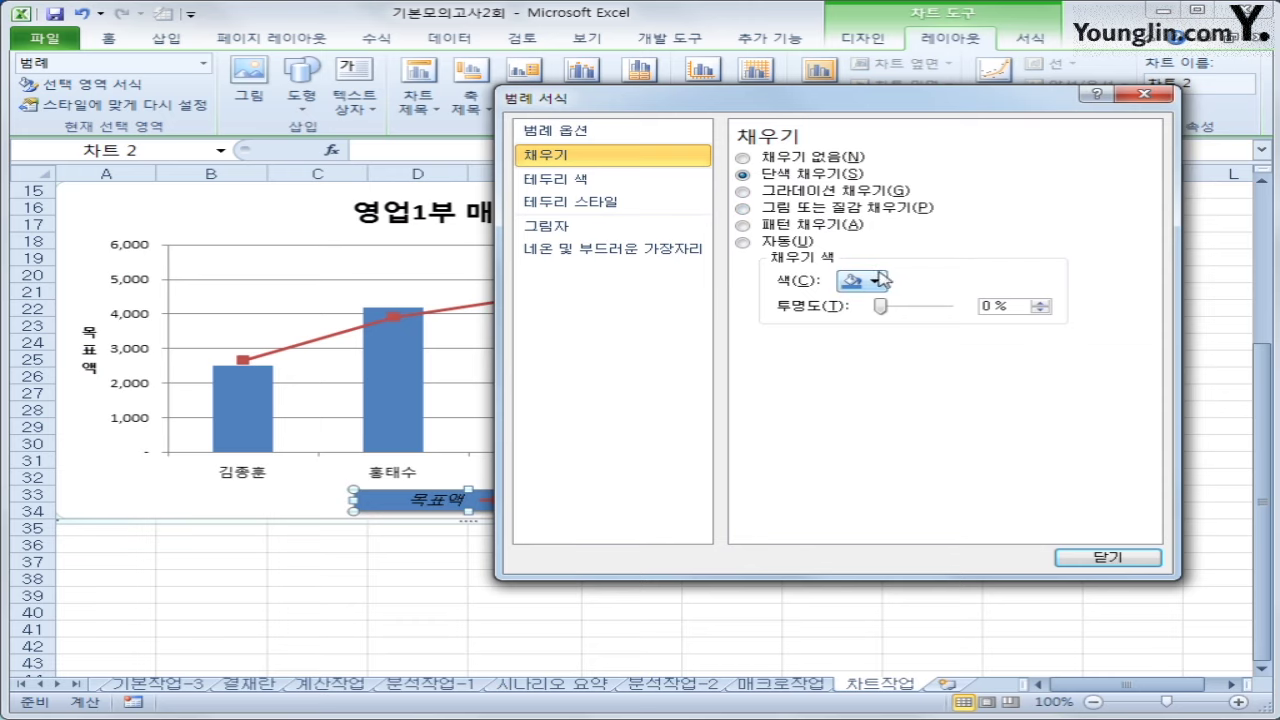
{"action": "left_click", "coordinate": [862, 281]}
{"action": "left_click", "coordinate": [852, 319]}
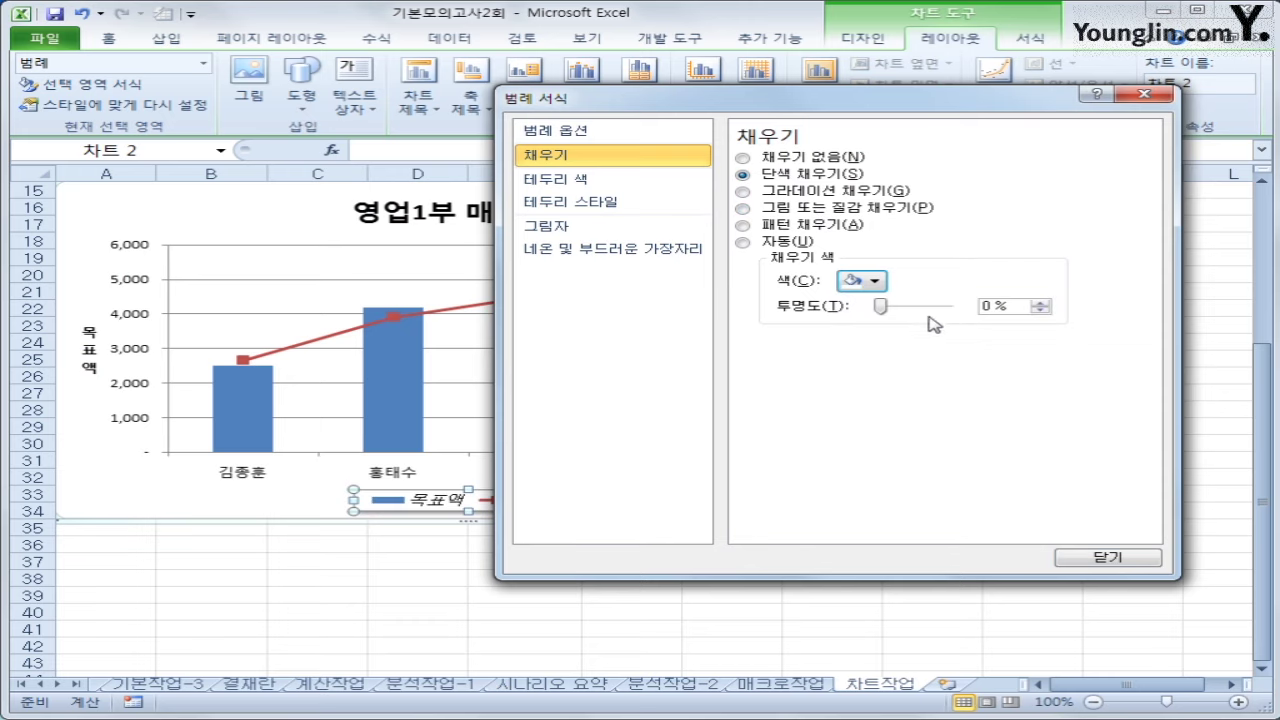
{"action": "left_click", "coordinate": [1092, 560]}
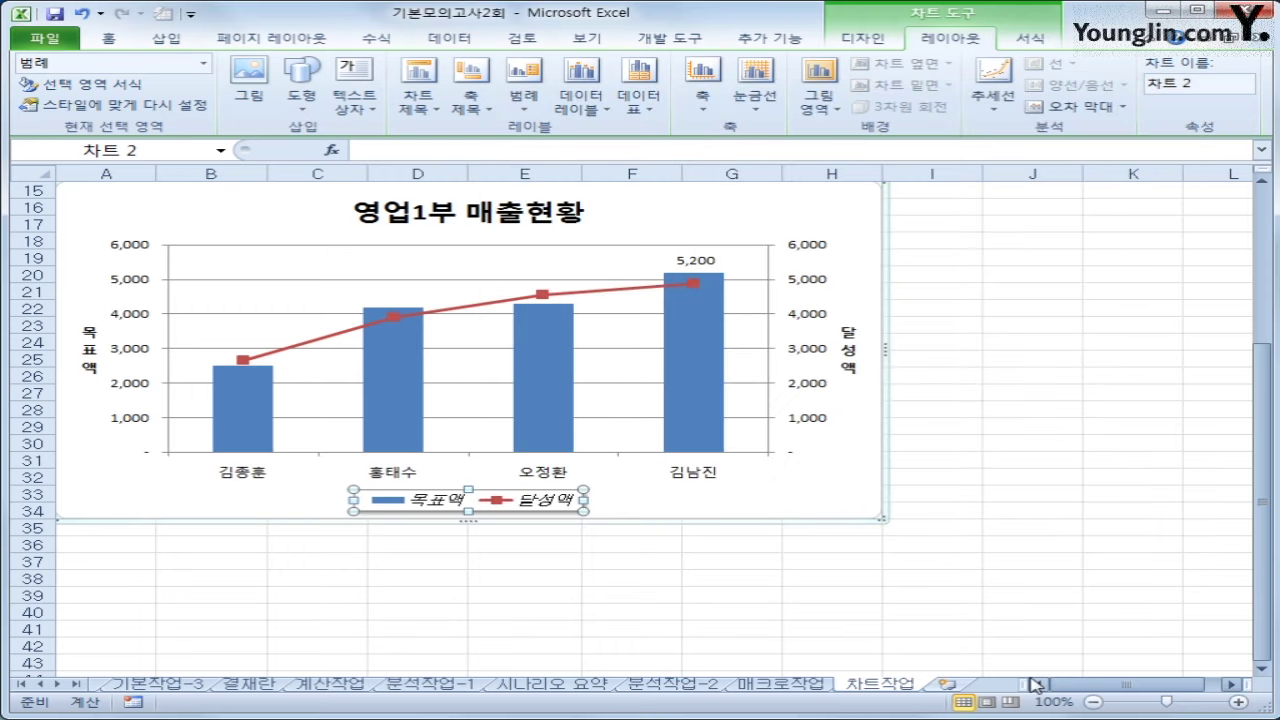
{"action": "left_click", "coordinate": [1018, 616]}
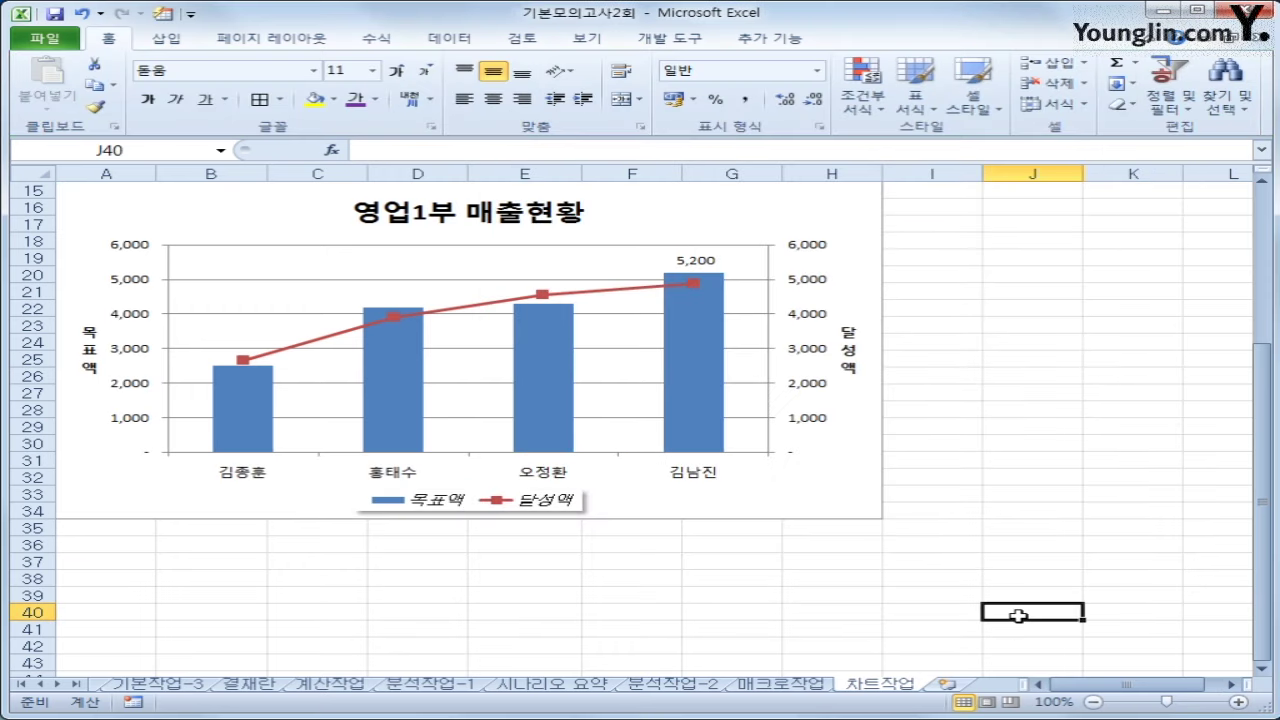
- Give the chart area an outer (바깥쪽) preset shadow cast toward the lower right
{"action": "scroll", "coordinate": [947, 590], "scroll_direction": "up", "scroll_amount": 1}
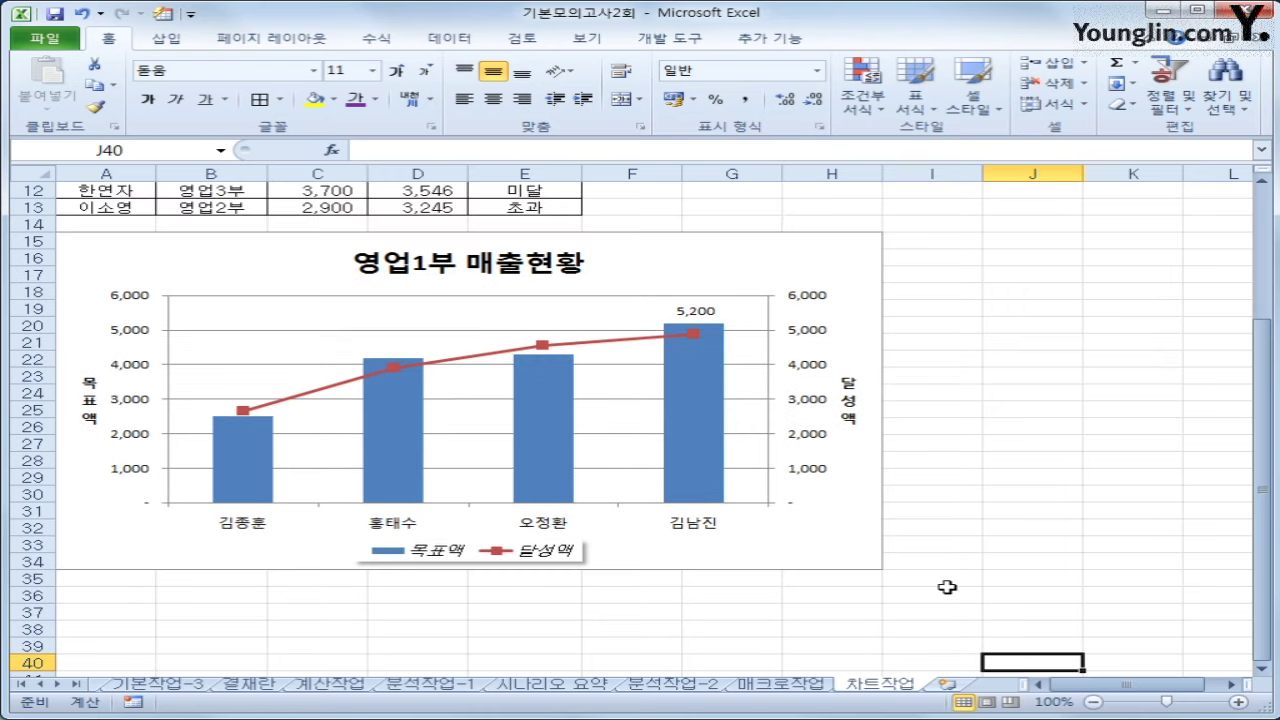
{"action": "left_click", "coordinate": [737, 258]}
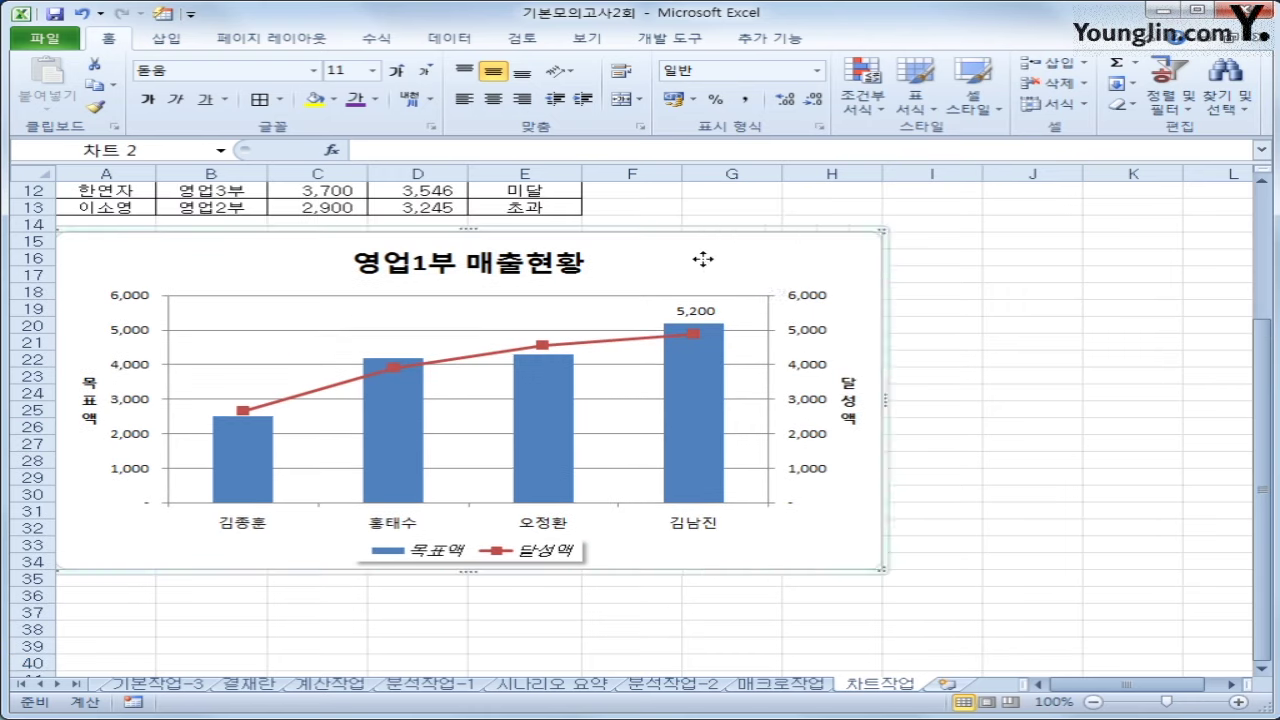
{"action": "right_click", "coordinate": [708, 264]}
{"action": "left_click", "coordinate": [891, 600]}
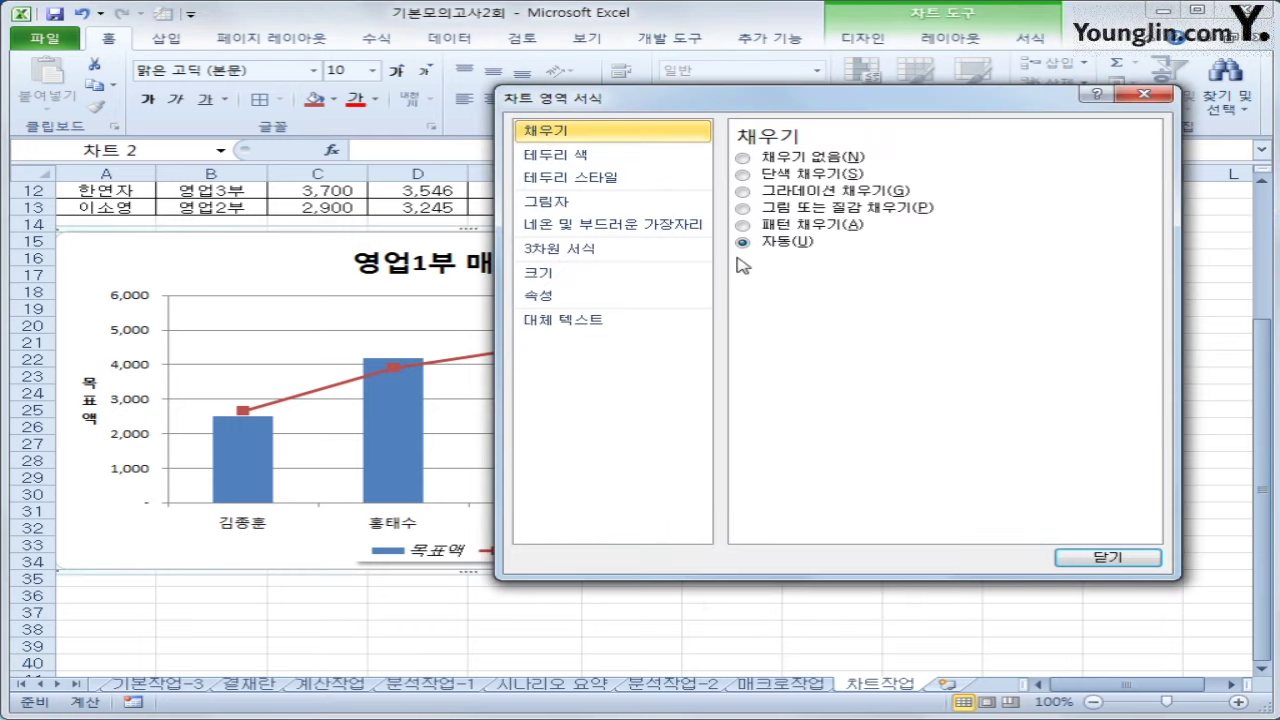
{"action": "left_click", "coordinate": [598, 203]}
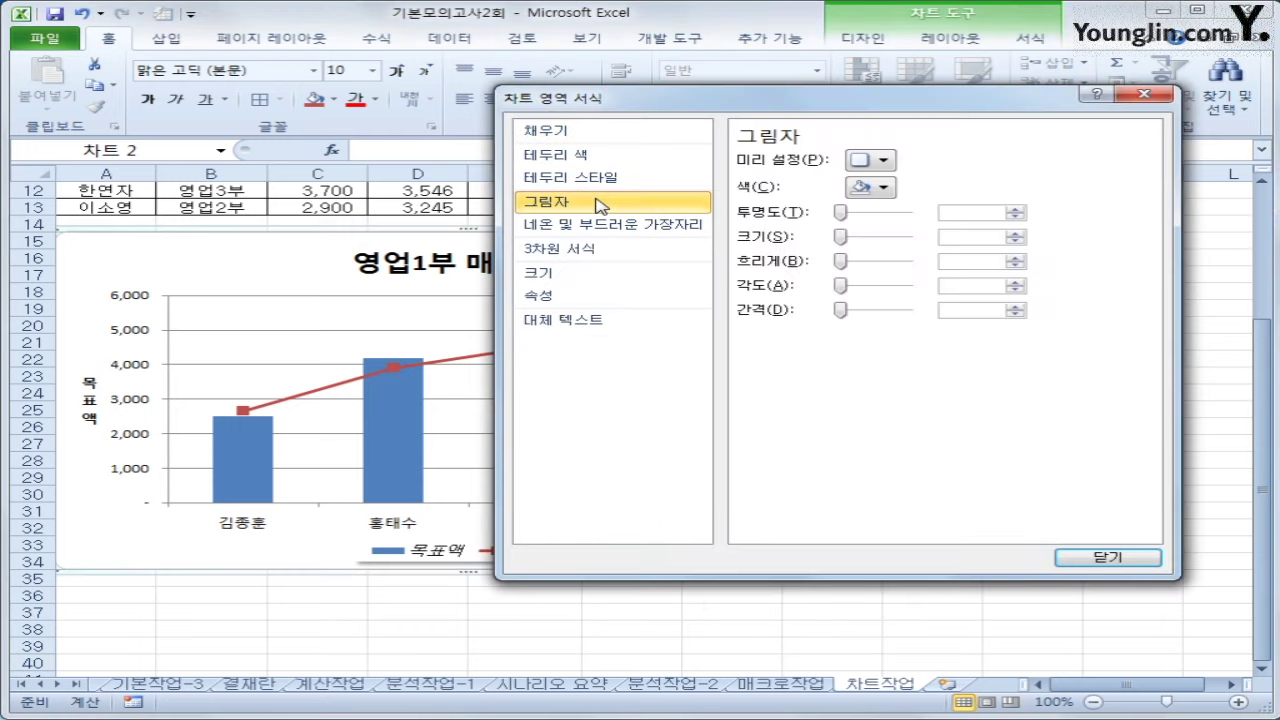
{"action": "left_click", "coordinate": [876, 161]}
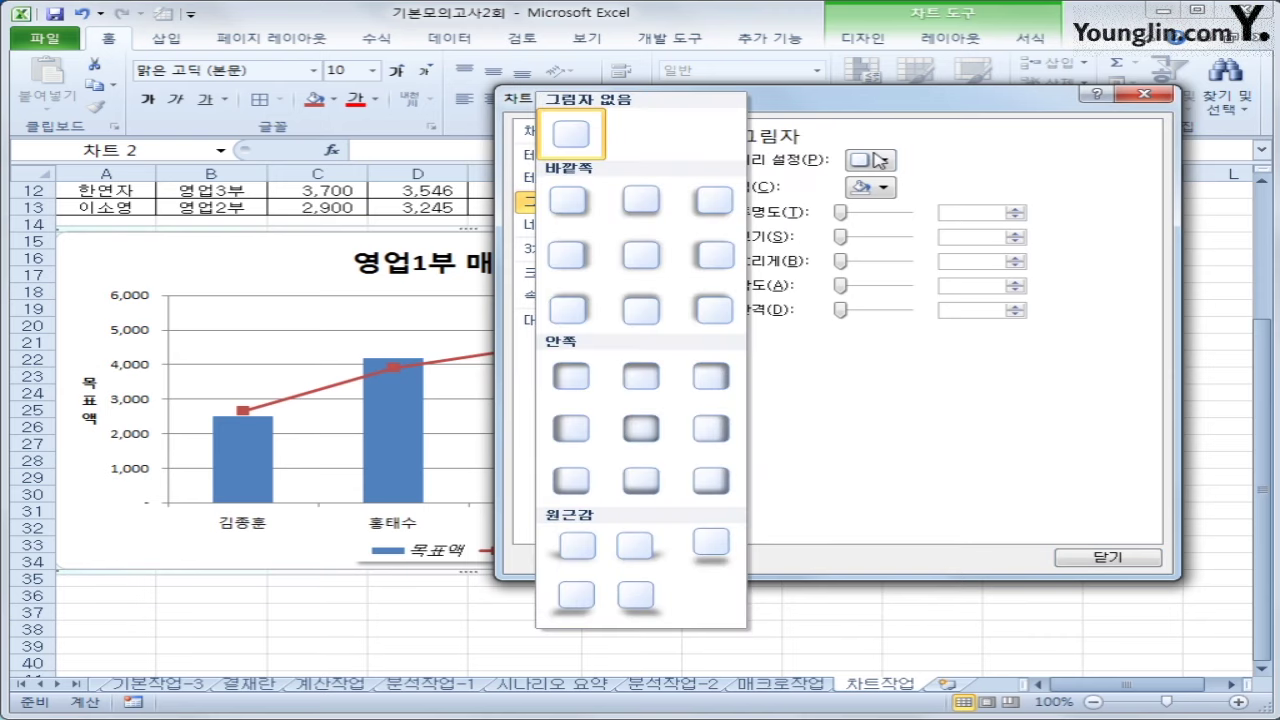
{"action": "left_click", "coordinate": [588, 213]}
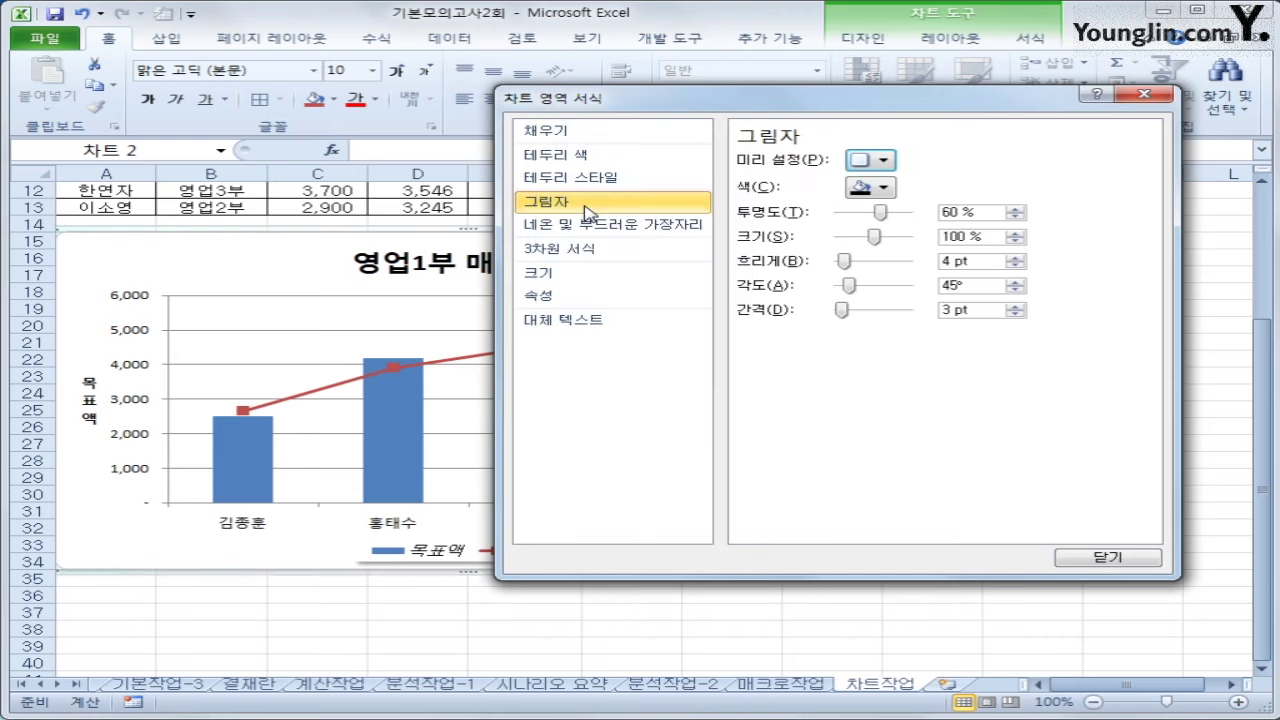
- Turn on rounded corners (둥근 모서리) for the chart area's border and finish its formatting
{"action": "left_click", "coordinate": [622, 184]}
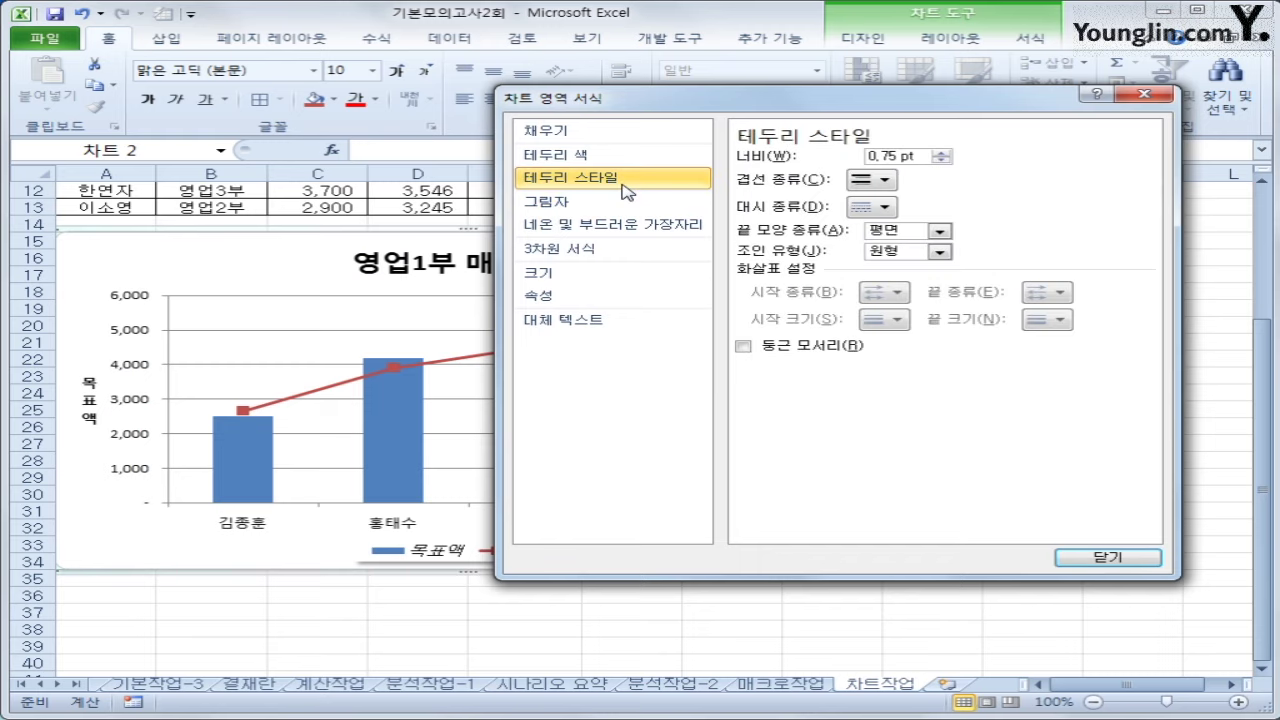
{"action": "left_click", "coordinate": [813, 347]}
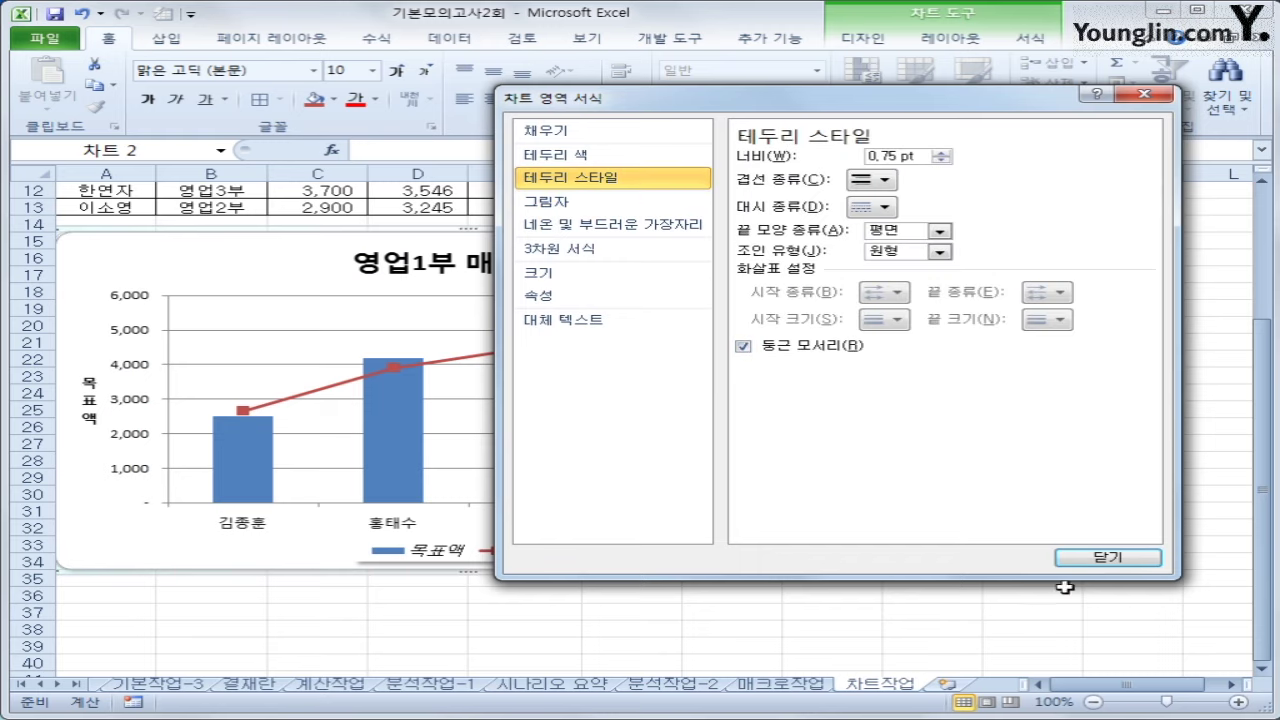
{"action": "left_click", "coordinate": [1108, 560]}
{"action": "left_click", "coordinate": [1100, 627]}
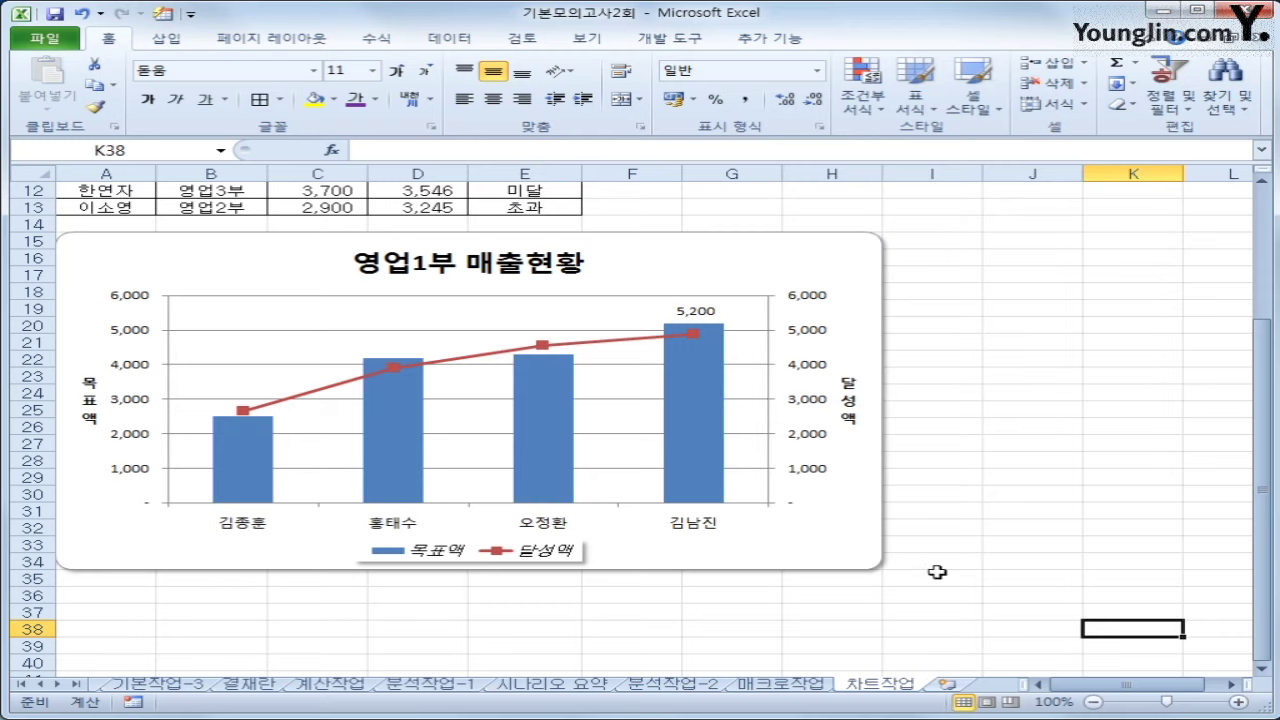